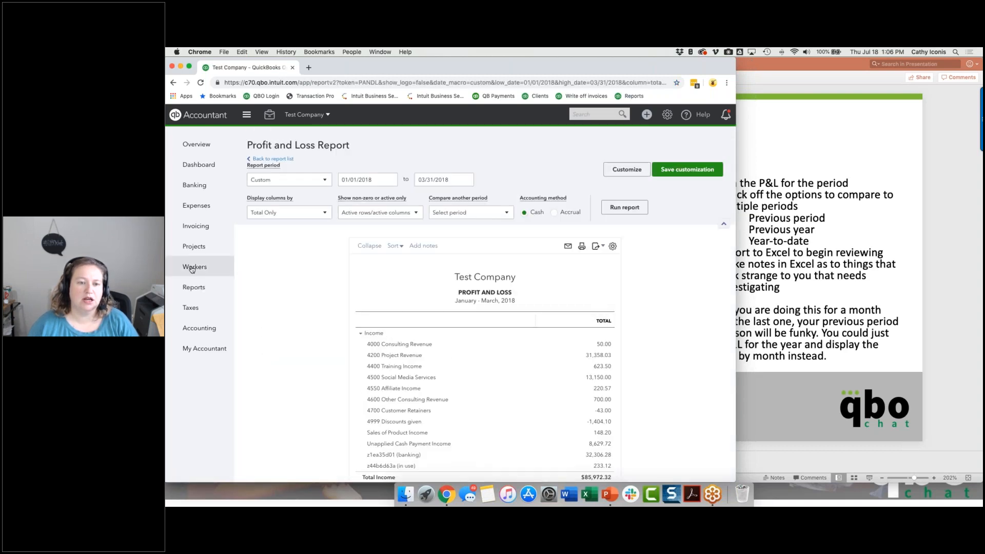
Set the start date of the Profit and Loss report period to 03/01/2018.
{"action": "triple_click", "coordinate": [379, 179]}
{"action": "type", "text": "03/01/2018"}
{"action": "key", "text": "Tab"}
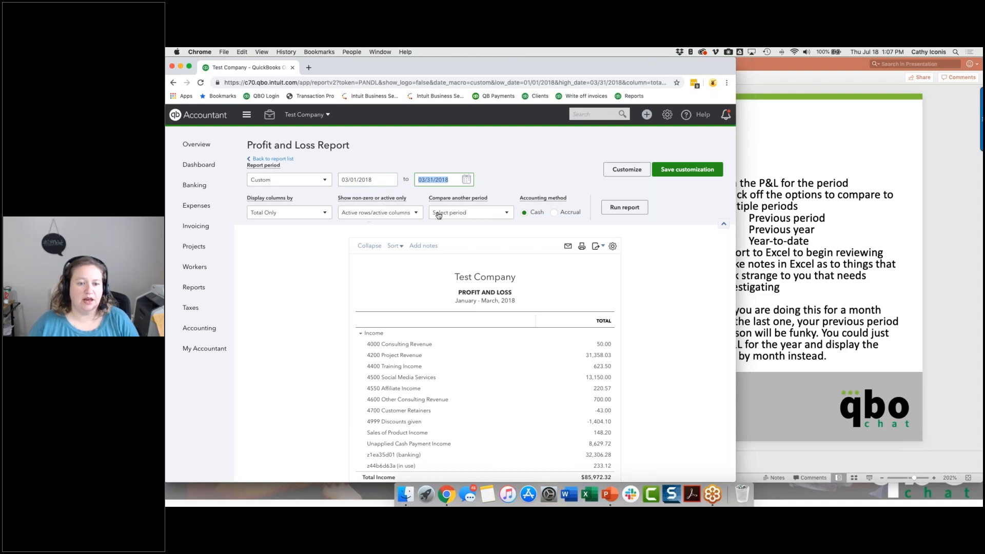
Compare against the previous period, previous year and year-to-date, and run the report for March 2018.
{"action": "left_click", "coordinate": [439, 213]}
{"action": "left_click", "coordinate": [440, 235]}
{"action": "left_click", "coordinate": [439, 260]}
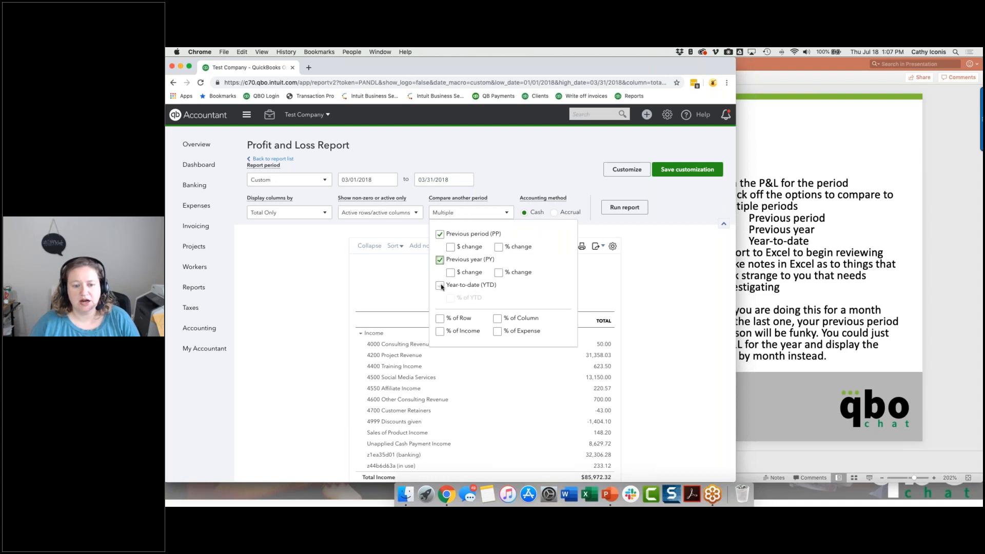
{"action": "left_click", "coordinate": [439, 285]}
{"action": "left_click", "coordinate": [326, 275]}
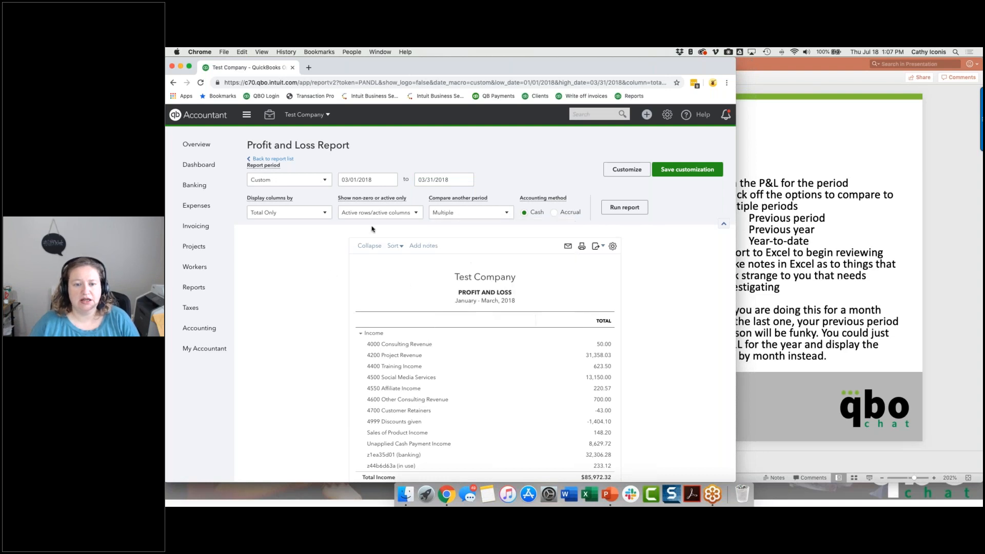
{"action": "left_click", "coordinate": [623, 208]}
{"action": "scroll", "coordinate": [485, 308], "scroll_direction": "down", "scroll_amount": 3}
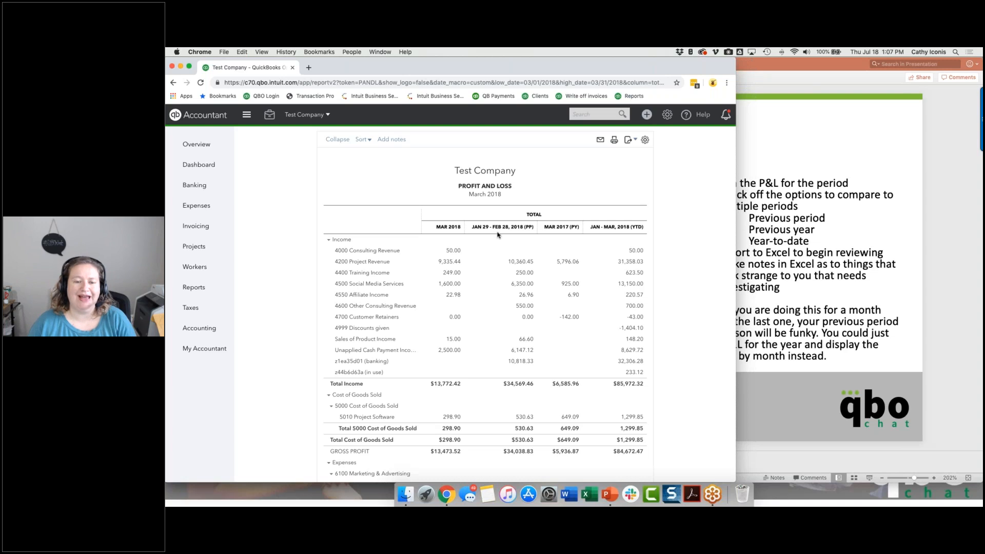
{"action": "scroll", "coordinate": [498, 234], "scroll_direction": "up", "scroll_amount": 3}
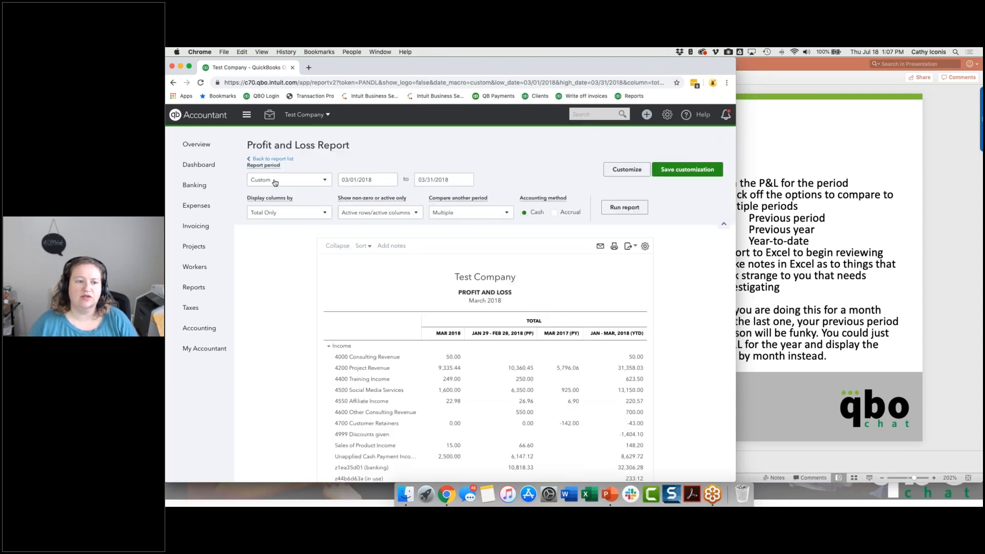
Try to run the report for Last Month with the comparison periods.
{"action": "left_click", "coordinate": [277, 184]}
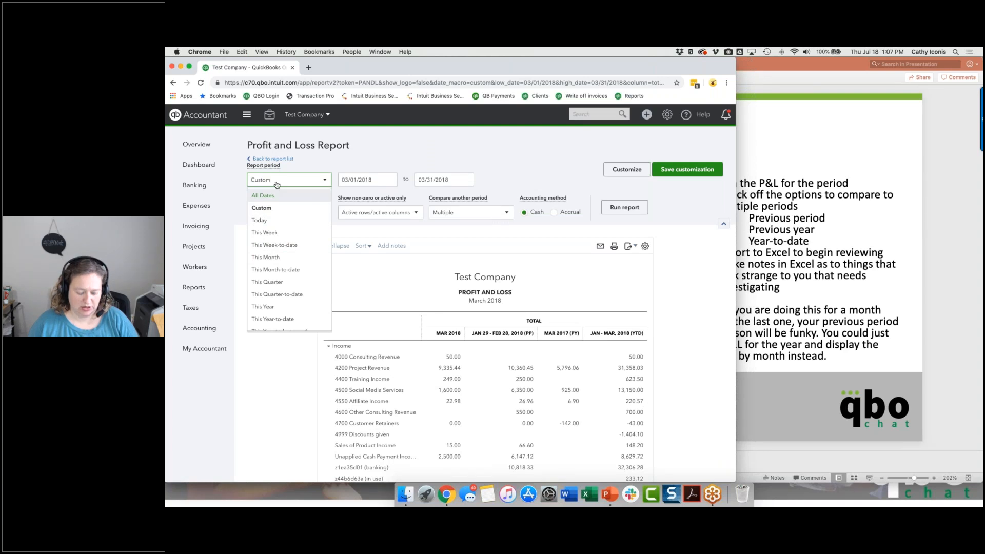
{"action": "left_click", "coordinate": [286, 182]}
{"action": "left_click", "coordinate": [285, 182]}
{"action": "scroll", "coordinate": [278, 284], "scroll_direction": "down", "scroll_amount": 3}
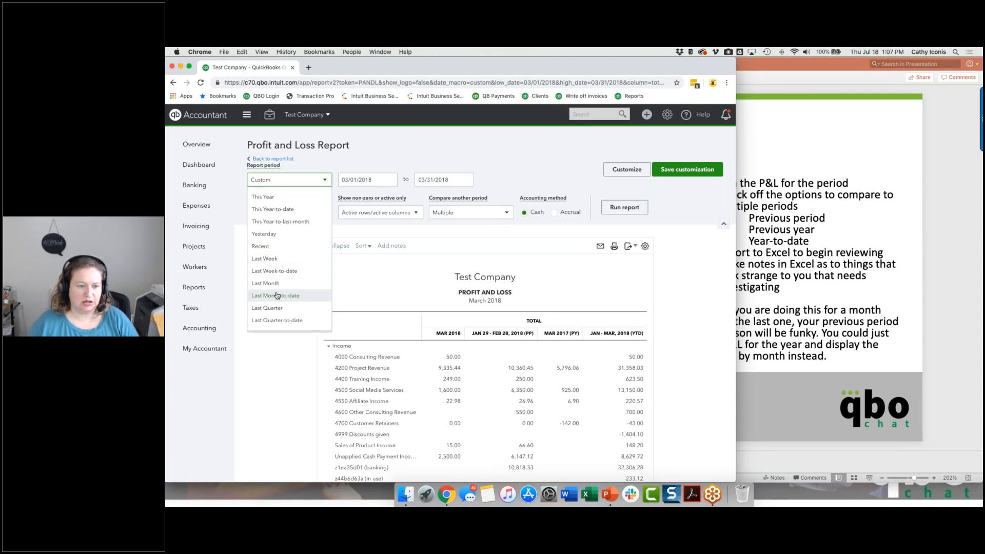
{"action": "left_click", "coordinate": [278, 285]}
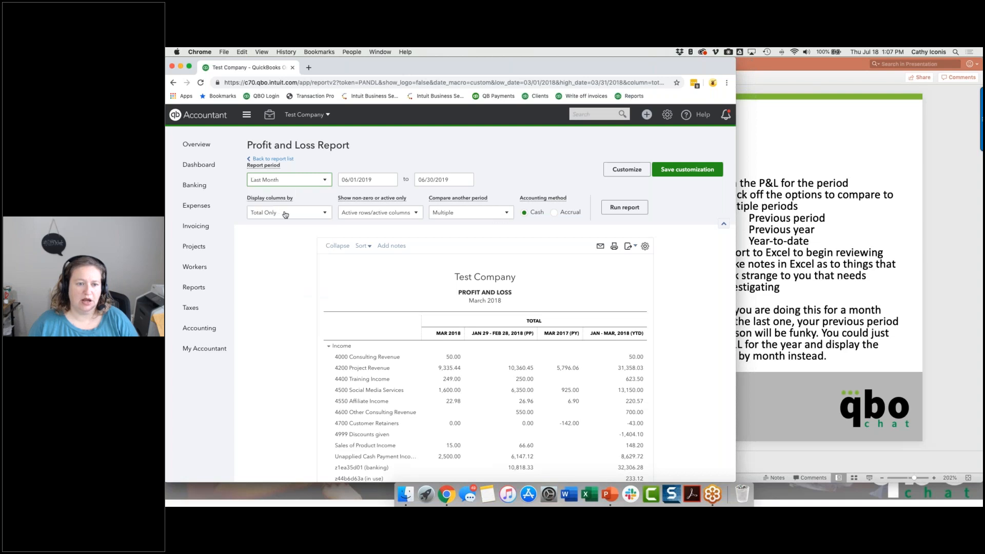
{"action": "left_click", "coordinate": [625, 208]}
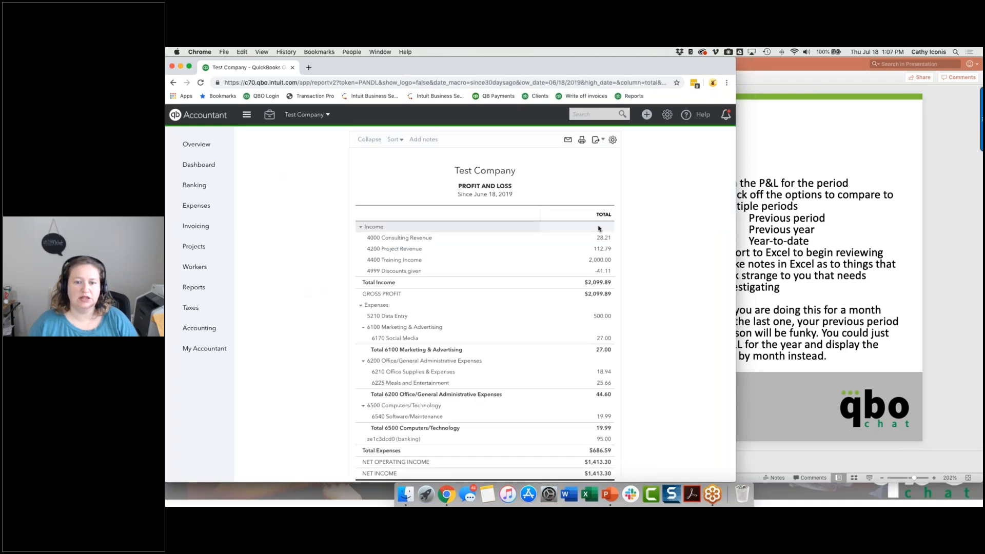
{"action": "left_click", "coordinate": [481, 215]}
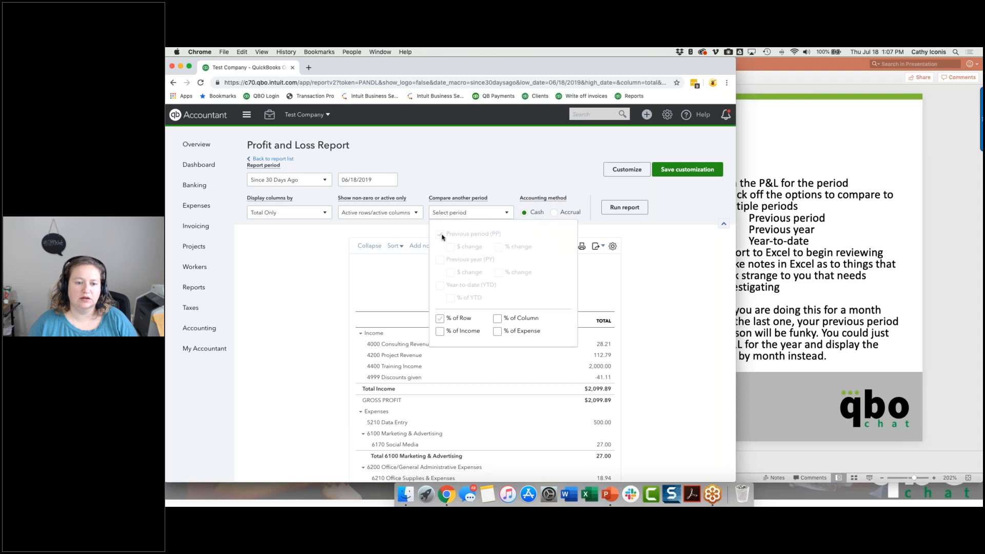
{"action": "left_click", "coordinate": [322, 256]}
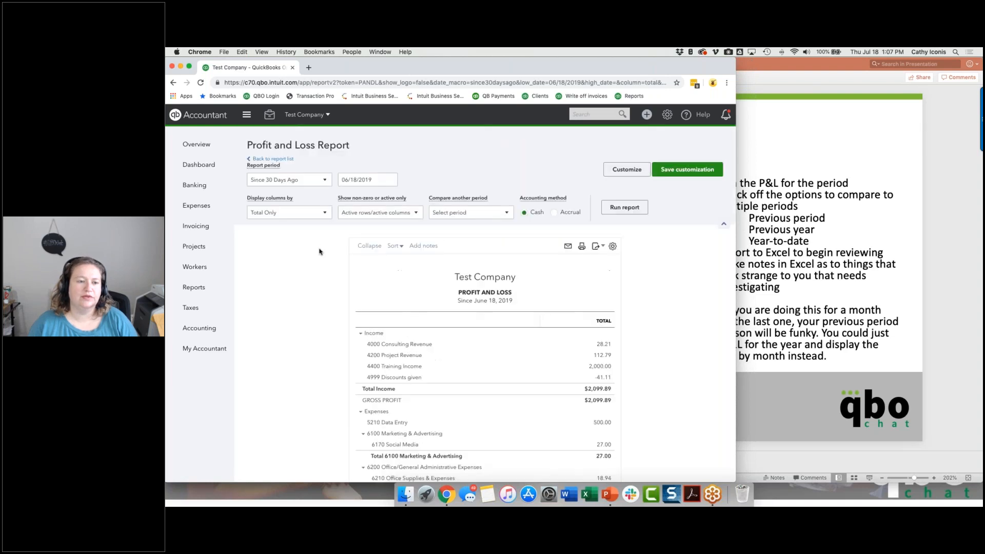
{"action": "left_click", "coordinate": [269, 181]}
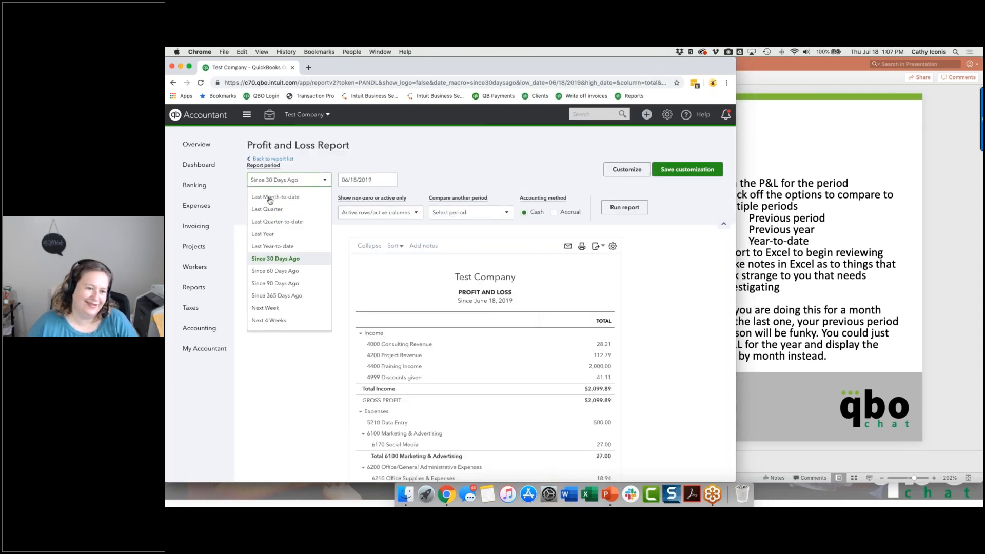
Reopen the Profit and Loss report from the report list and set its report period to Last Month.
{"action": "left_click", "coordinate": [173, 82]}
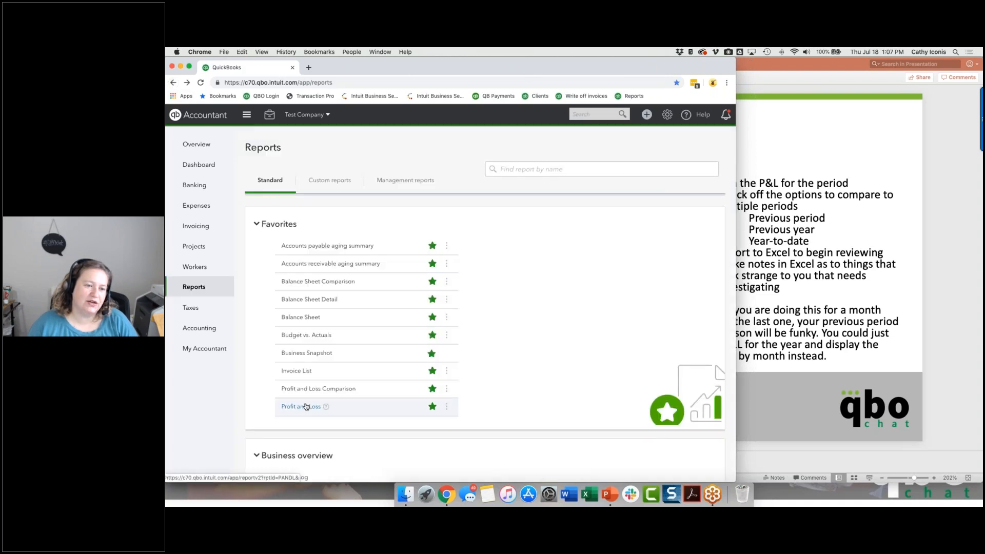
{"action": "left_click", "coordinate": [307, 407]}
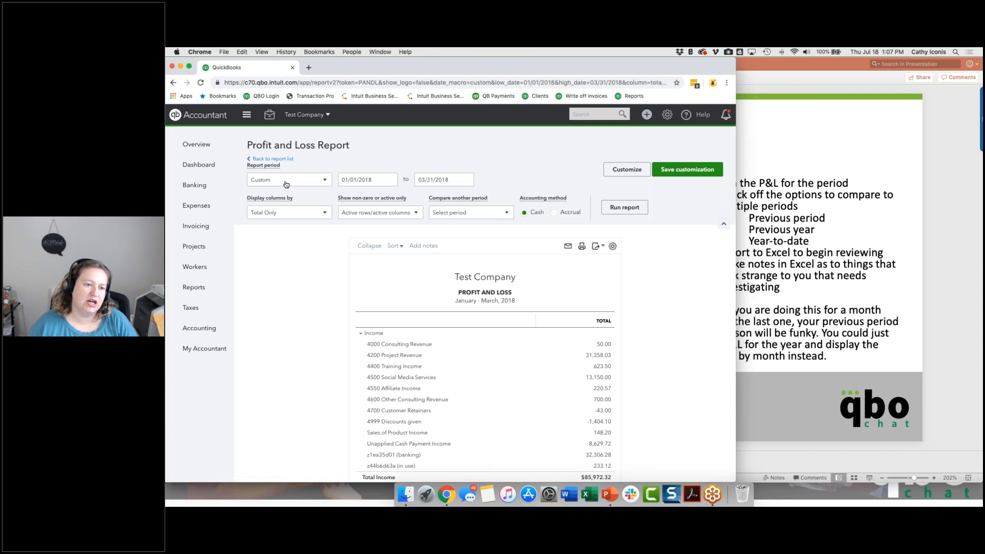
{"action": "left_click", "coordinate": [286, 185]}
{"action": "scroll", "coordinate": [277, 288], "scroll_direction": "down", "scroll_amount": 3}
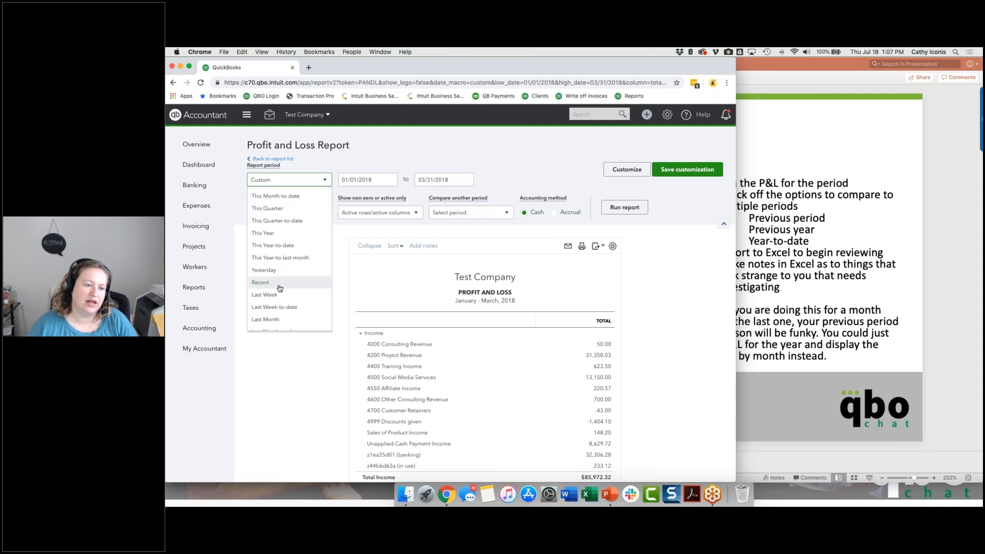
{"action": "left_click", "coordinate": [277, 318]}
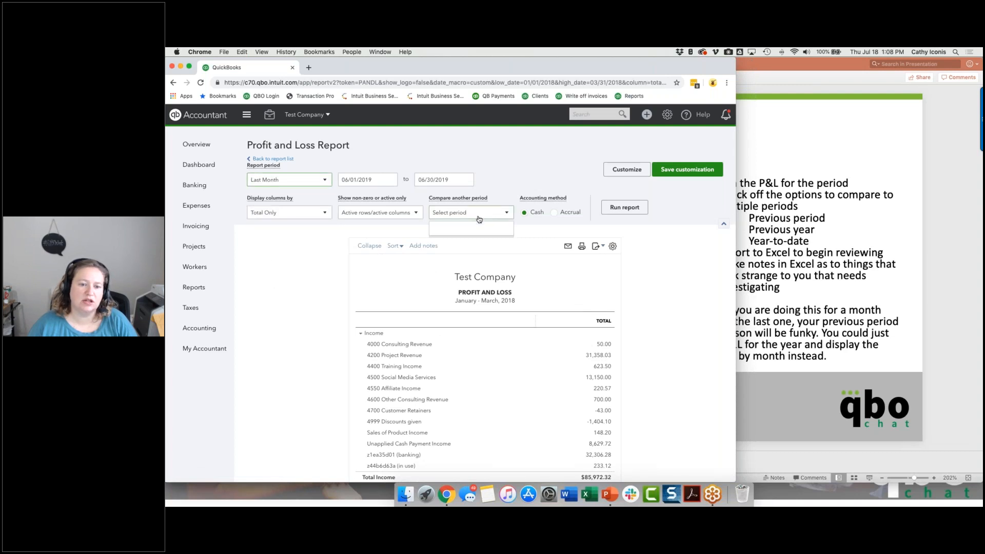
Add the previous period, previous year and year-to-date comparisons and run the report.
{"action": "left_click", "coordinate": [469, 212]}
{"action": "left_click", "coordinate": [440, 234]}
{"action": "left_click", "coordinate": [439, 260]}
{"action": "left_click", "coordinate": [439, 286]}
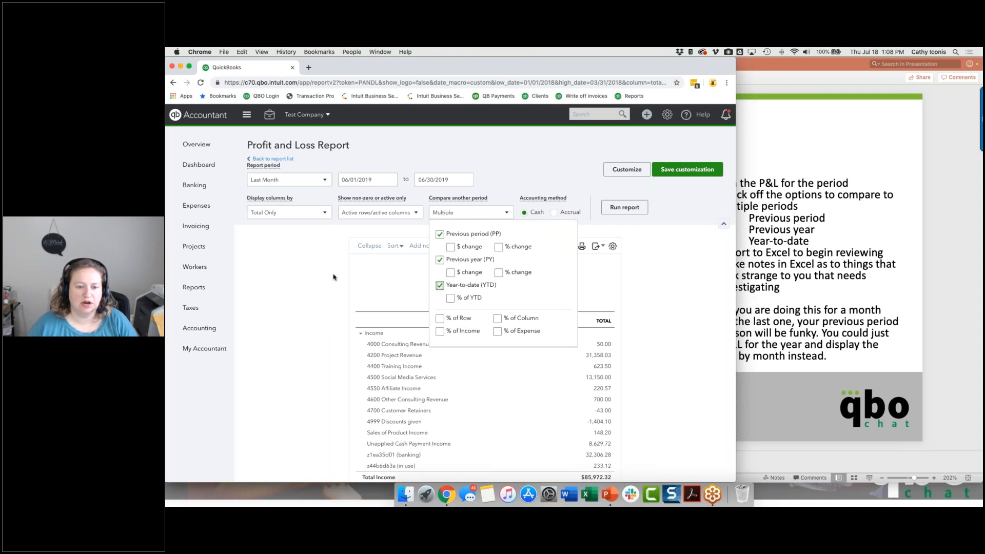
{"action": "left_click", "coordinate": [624, 209]}
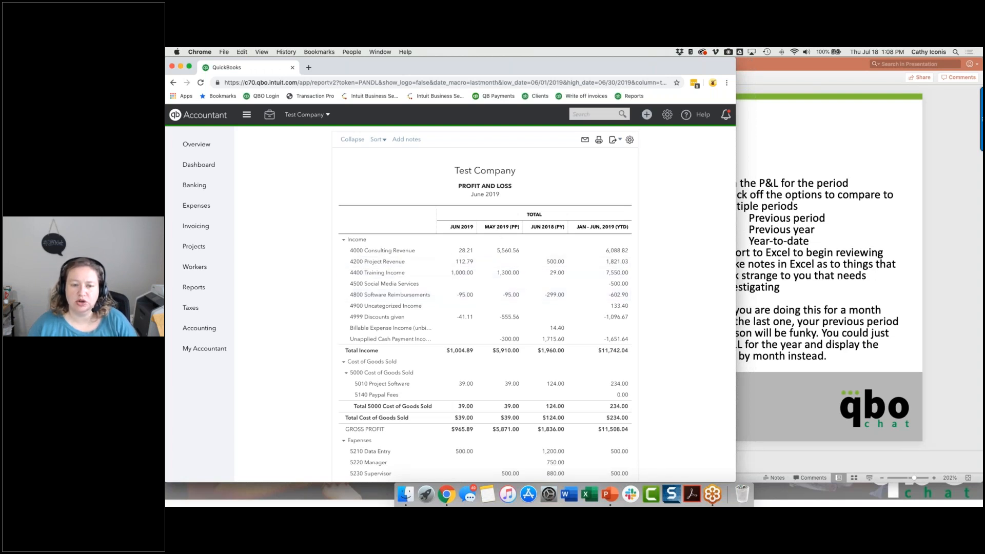
Set the report period to 03/01/2018 through 03/31/2018 and run the report.
{"action": "scroll", "coordinate": [344, 231], "scroll_direction": "up", "scroll_amount": 3}
{"action": "left_click", "coordinate": [373, 176]}
{"action": "type", "text": "03/01/2018"}
{"action": "key", "text": "Tab"}
{"action": "type", "text": "03312018"}
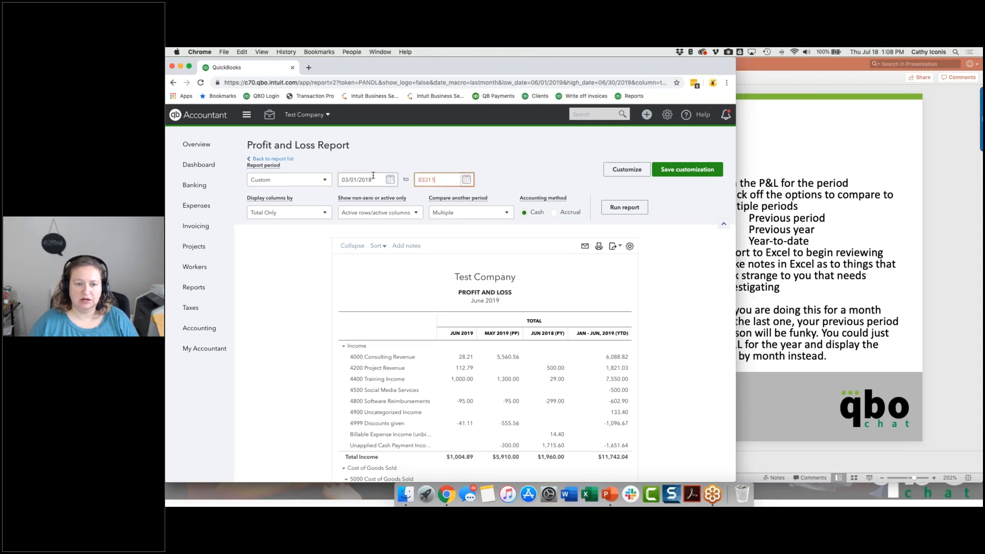
{"action": "left_click", "coordinate": [633, 213]}
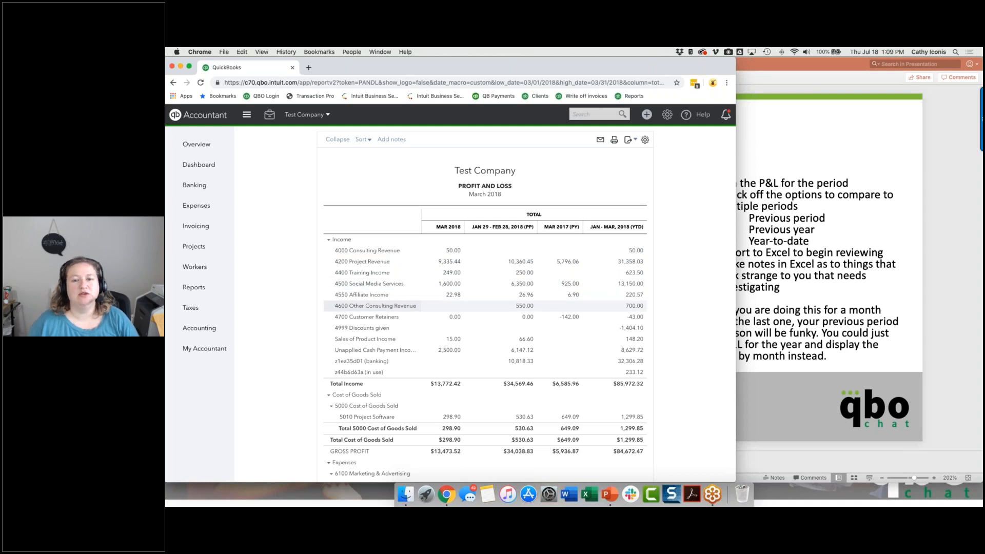
Set the period's start date to 01/01/2018 and display the report columns by Months.
{"action": "scroll", "coordinate": [383, 179], "scroll_direction": "up", "scroll_amount": 4}
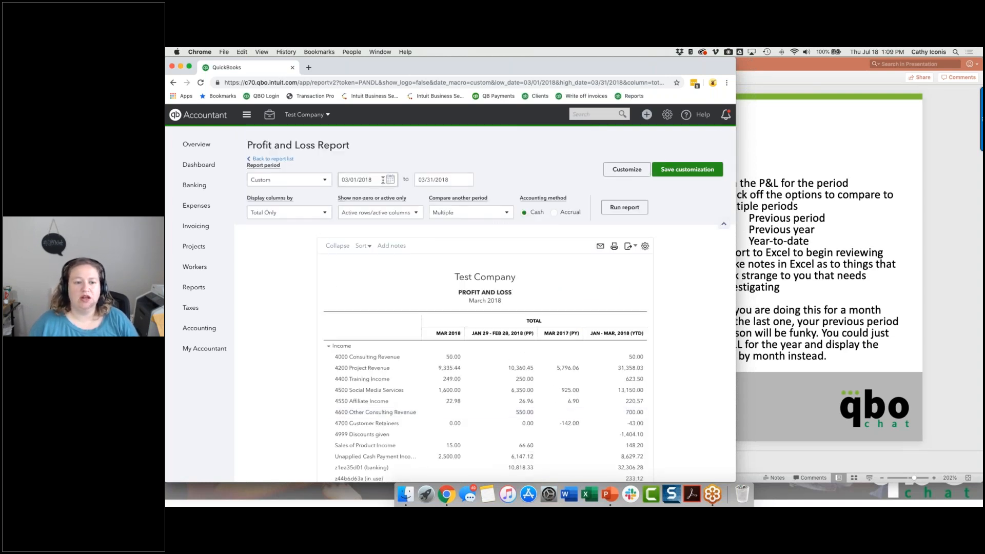
{"action": "left_click", "coordinate": [383, 179]}
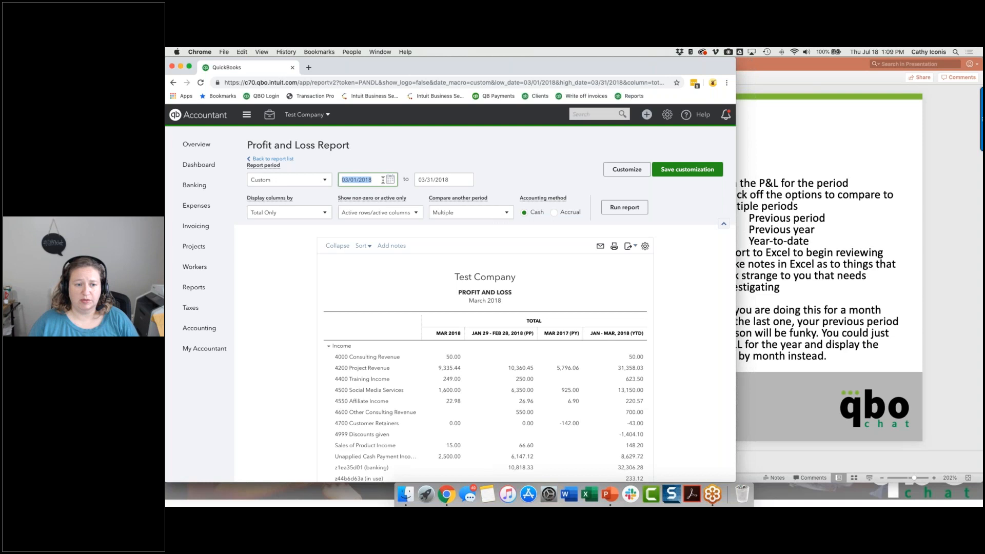
{"action": "type", "text": "01"}
{"action": "type", "text": "/01/2018"}
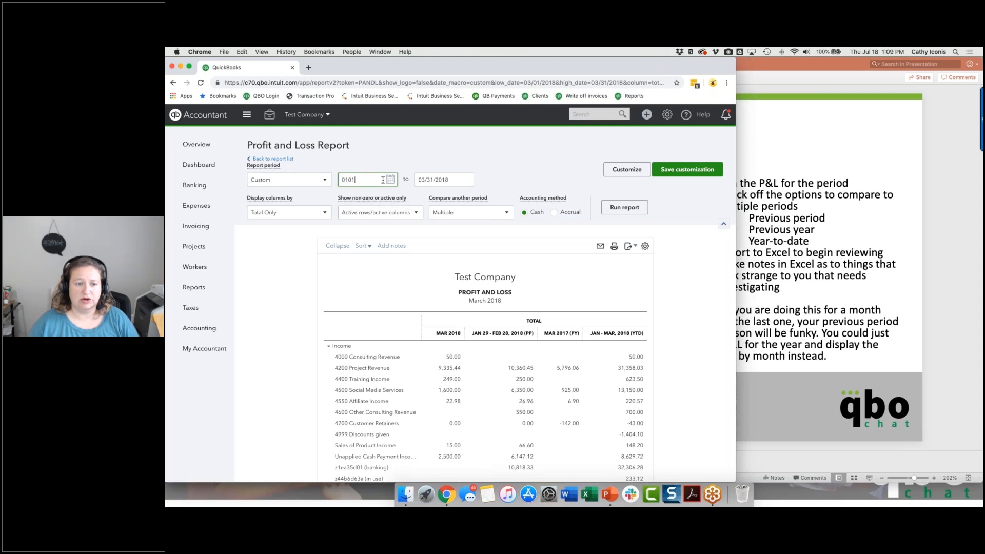
{"action": "key", "text": "Tab"}
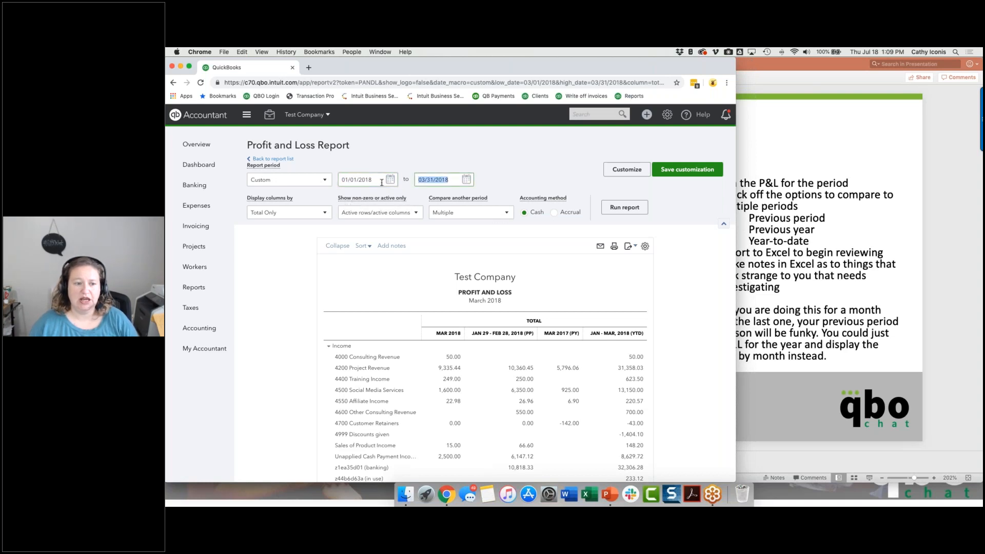
{"action": "left_click", "coordinate": [316, 213]}
{"action": "left_click", "coordinate": [280, 265]}
Remove the previous period, previous year and year-to-date comparisons and run the monthly report.
{"action": "left_click", "coordinate": [493, 218]}
{"action": "left_click", "coordinate": [440, 234]}
{"action": "left_click", "coordinate": [440, 260]}
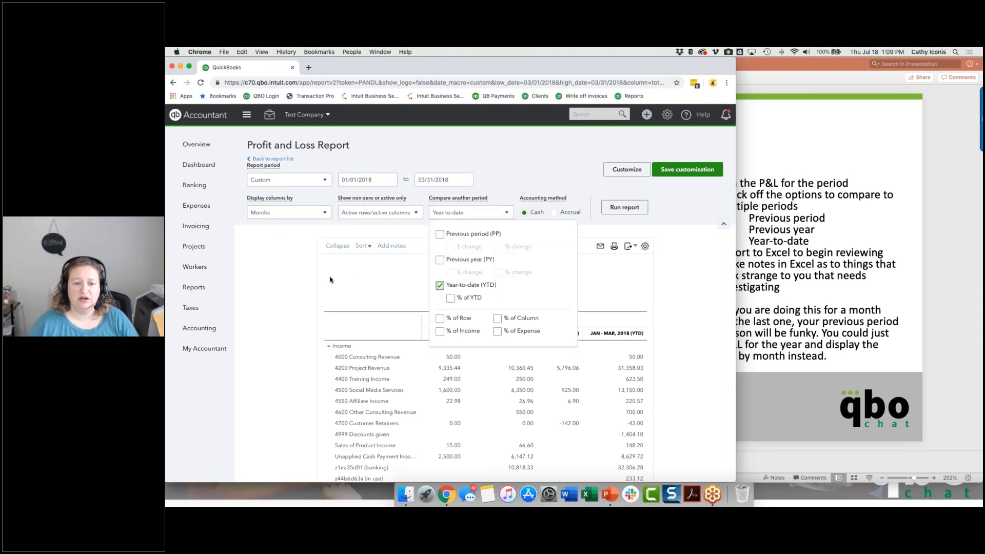
{"action": "left_click", "coordinate": [441, 286]}
{"action": "left_click", "coordinate": [625, 207]}
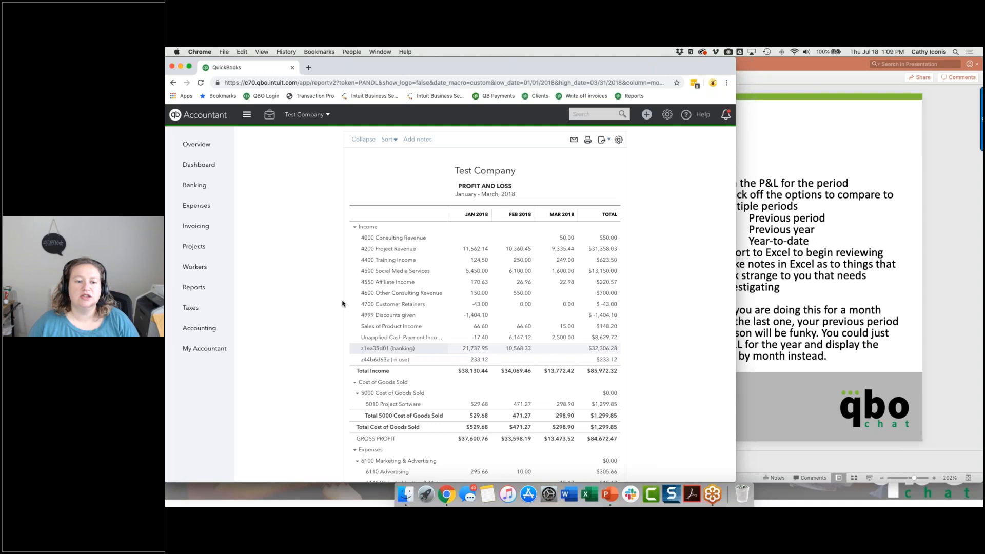
Return to the report list, open a fresh Profit and Loss report and set its period to Last Month.
{"action": "scroll", "coordinate": [285, 250], "scroll_direction": "up", "scroll_amount": 3}
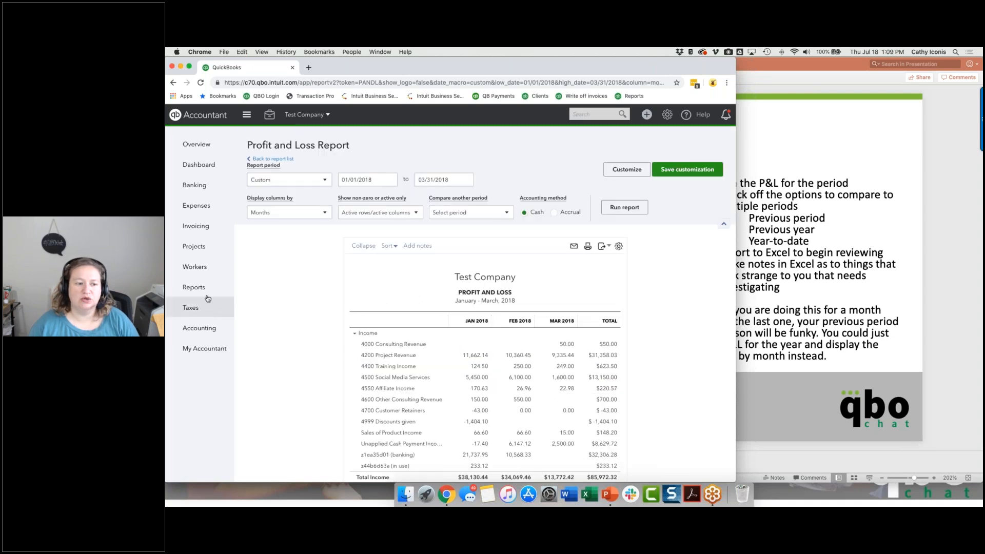
{"action": "left_click", "coordinate": [273, 158]}
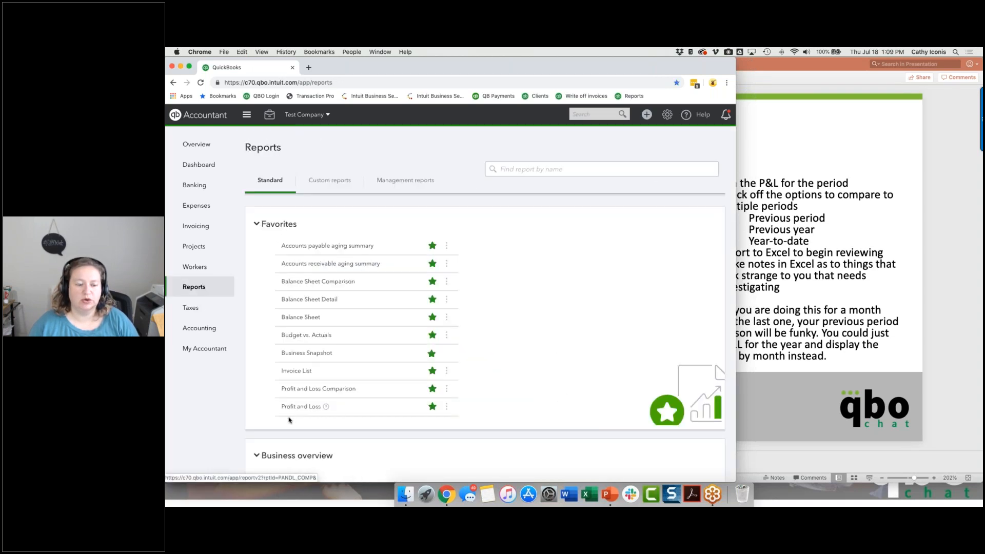
{"action": "left_click", "coordinate": [298, 405]}
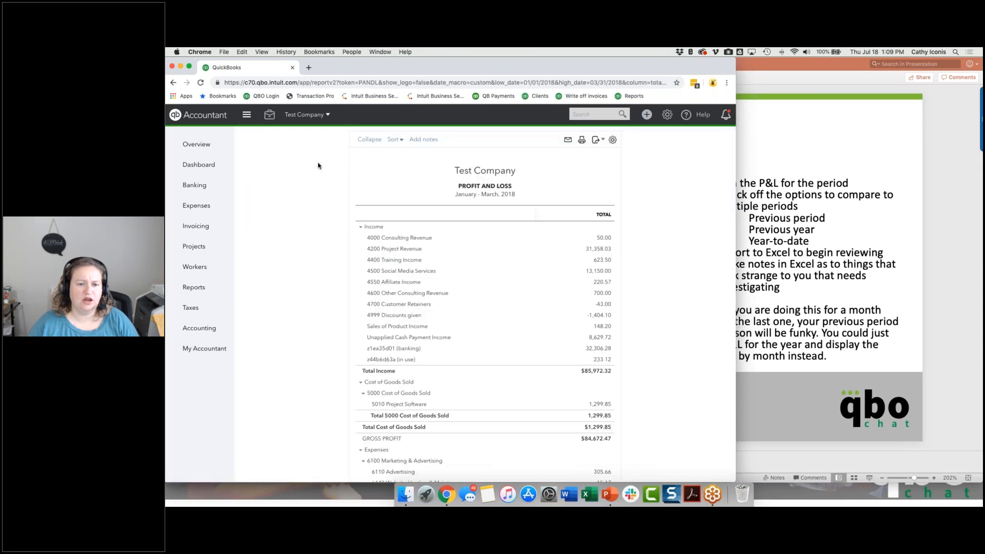
{"action": "left_click", "coordinate": [310, 180]}
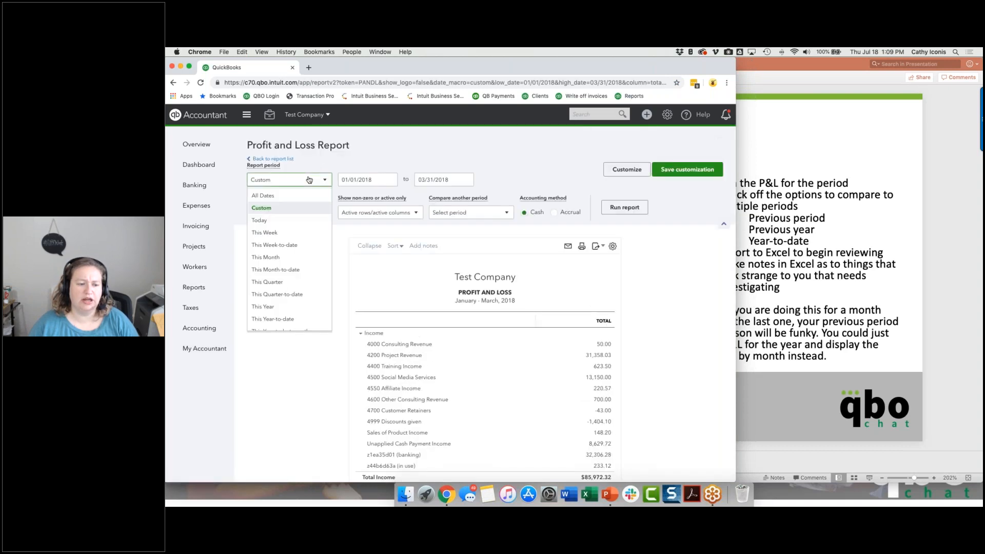
{"action": "scroll", "coordinate": [307, 242], "scroll_direction": "down", "scroll_amount": 4}
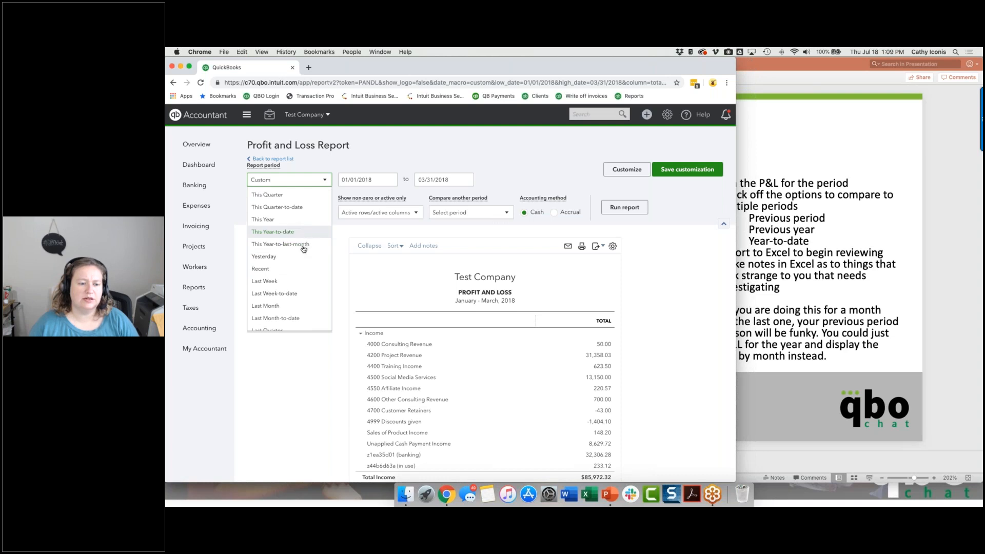
{"action": "left_click", "coordinate": [302, 309]}
Compare last month against the previous period, previous year and year-to-date, and run the report.
{"action": "left_click", "coordinate": [461, 213]}
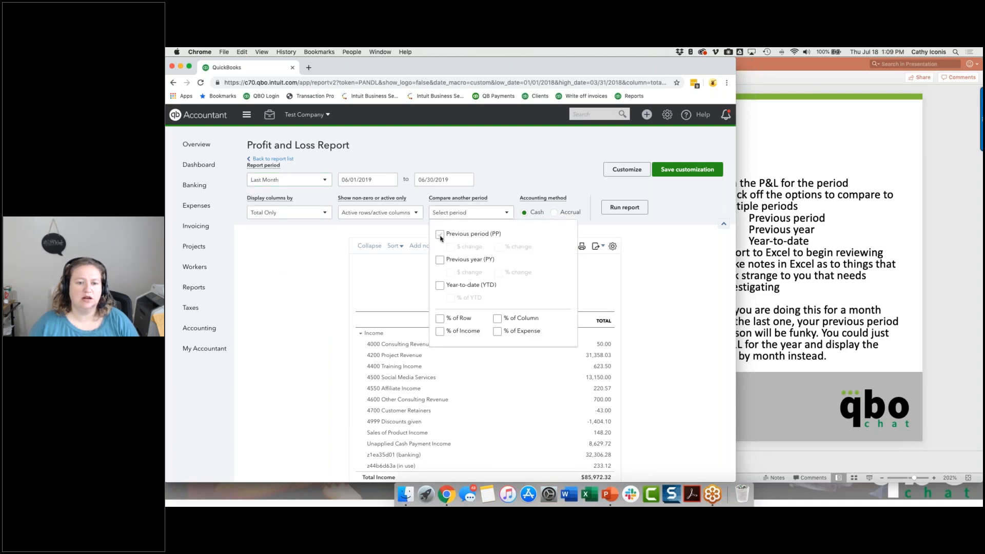
{"action": "left_click", "coordinate": [439, 234]}
{"action": "left_click", "coordinate": [439, 260]}
{"action": "left_click", "coordinate": [440, 285]}
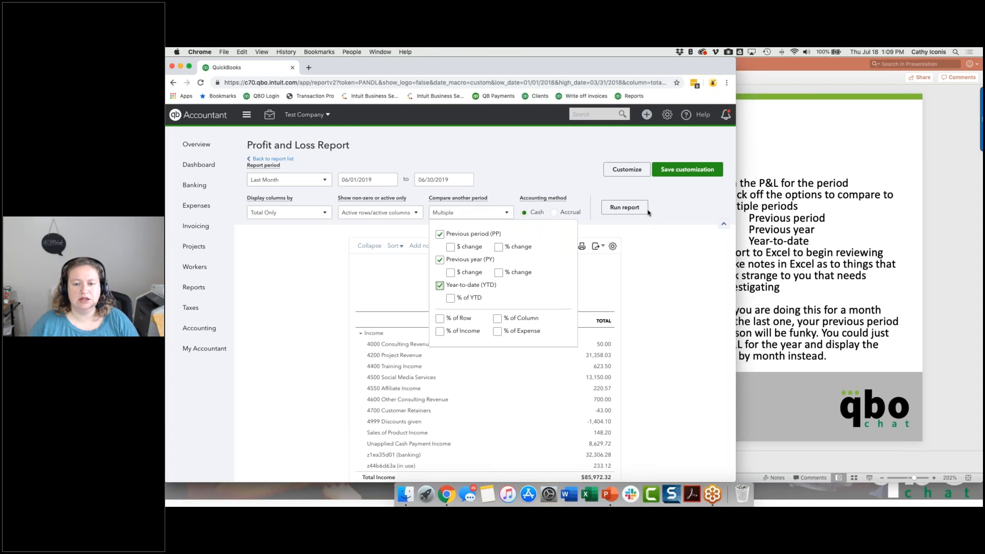
{"action": "left_click", "coordinate": [641, 211]}
{"action": "scroll", "coordinate": [664, 272], "scroll_direction": "down", "scroll_amount": 15}
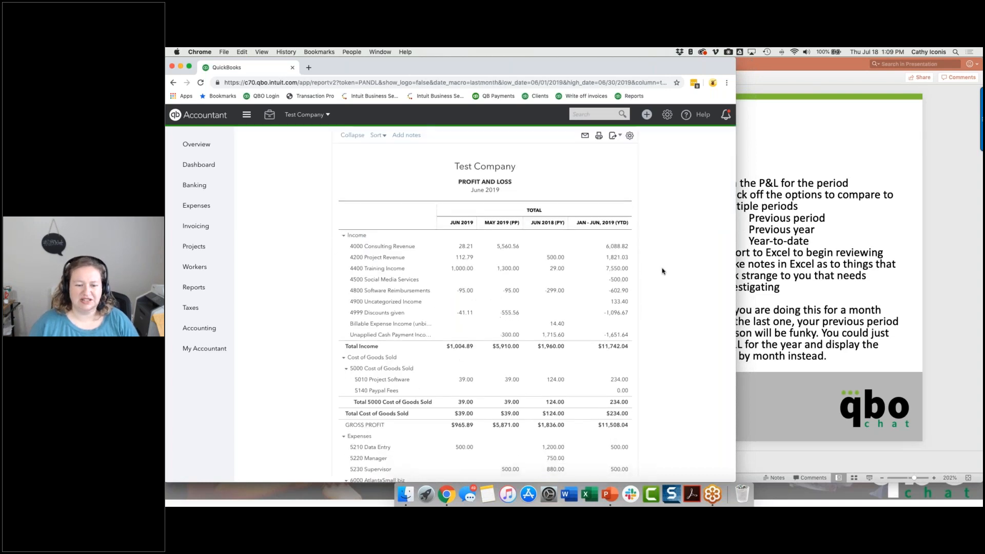
{"action": "scroll", "coordinate": [662, 209], "scroll_direction": "up", "scroll_amount": 15}
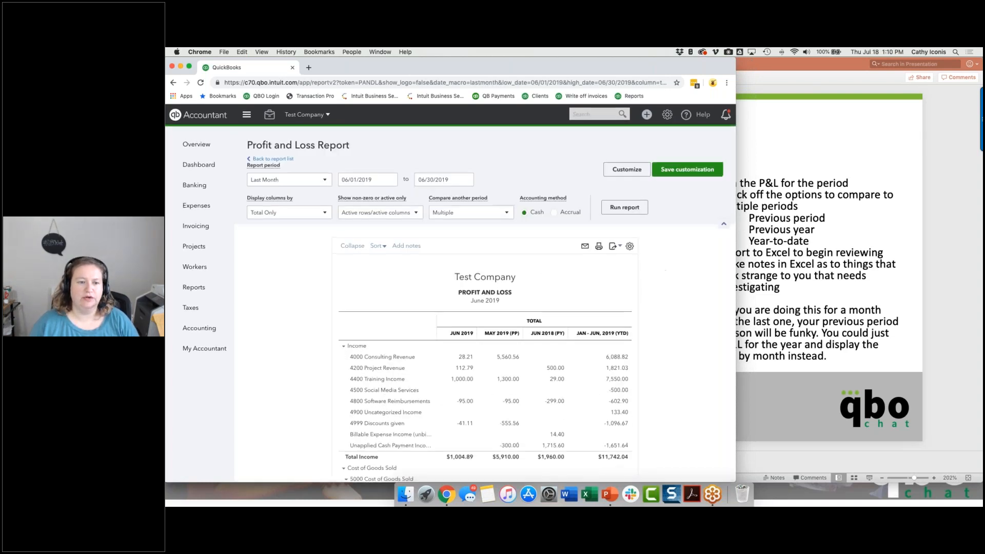
Set the report period to 03/01/2018 through 03/31/2018.
{"action": "triple_click", "coordinate": [380, 178]}
{"action": "type", "text": "03"}
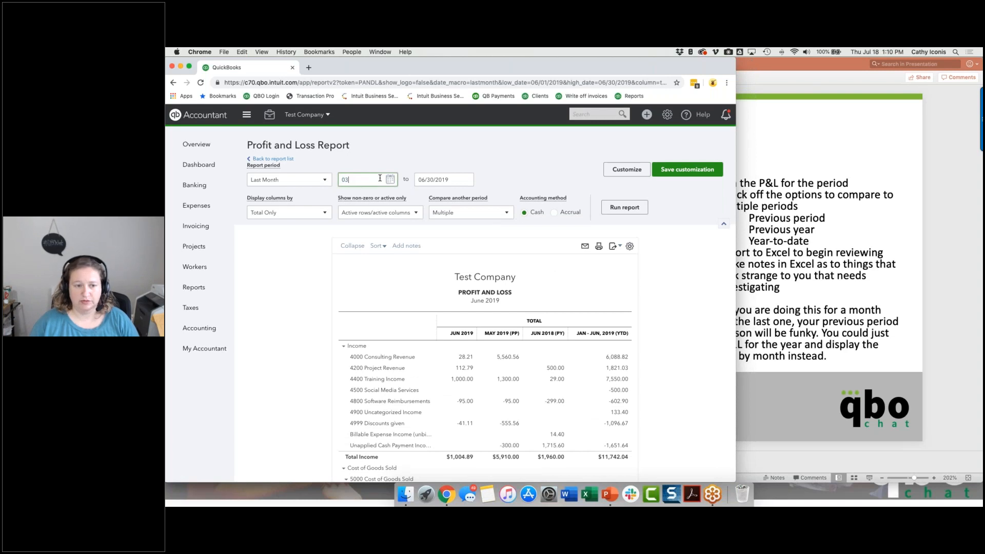
{"action": "type", "text": "/01/2018"}
{"action": "key", "text": "Tab"}
{"action": "type", "text": "033118"}
{"action": "key", "text": "Tab"}
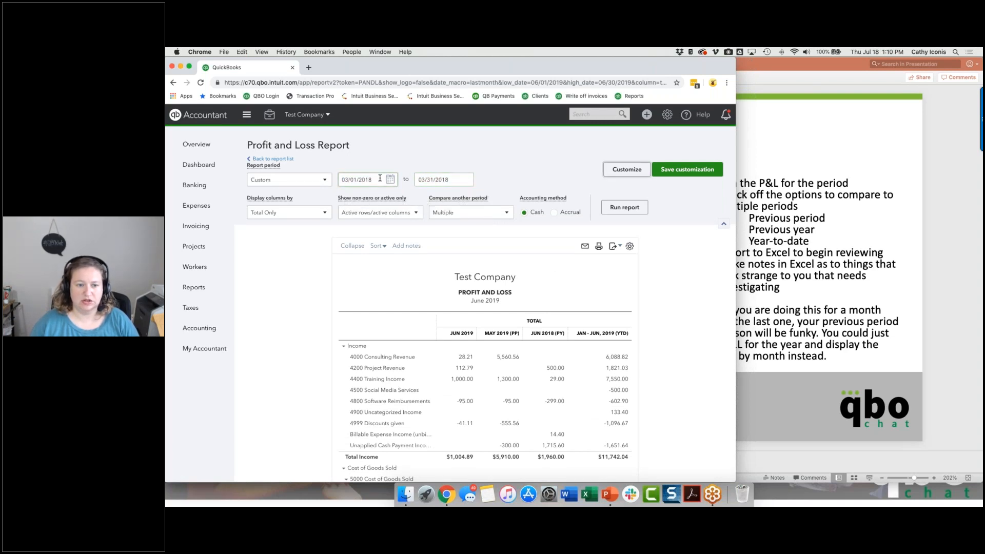
Set the report period's start date to 08/01/2018.
{"action": "triple_click", "coordinate": [375, 180]}
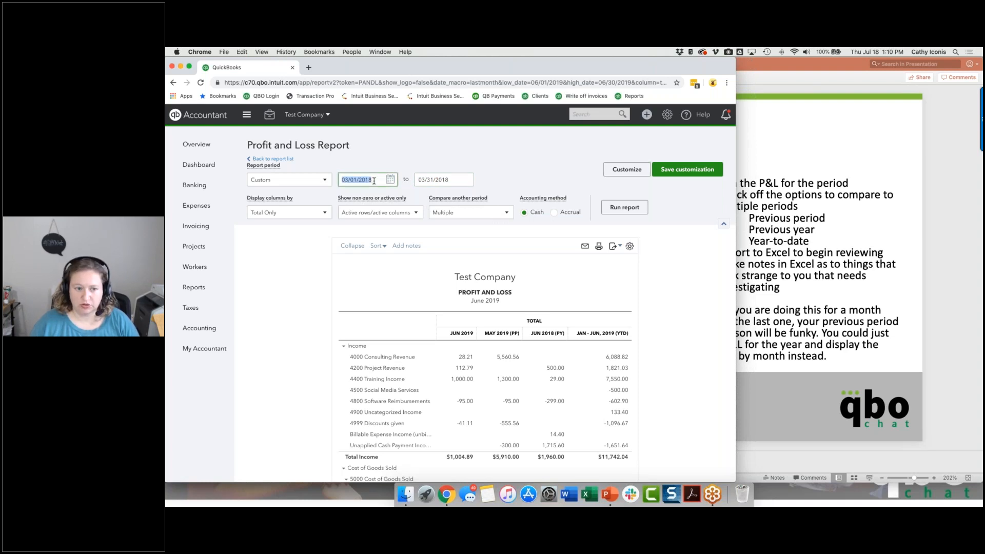
{"action": "type", "text": "0808118"}
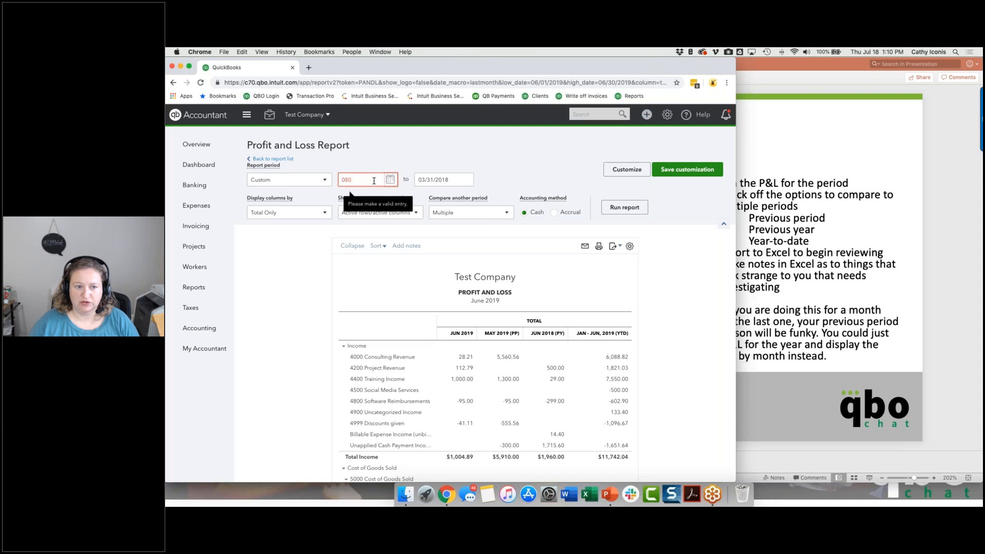
{"action": "key", "text": "BackSpace"}
{"action": "key", "text": "BackSpace"}
{"action": "key", "text": "BackSpace"}
{"action": "key", "text": "BackSpace"}
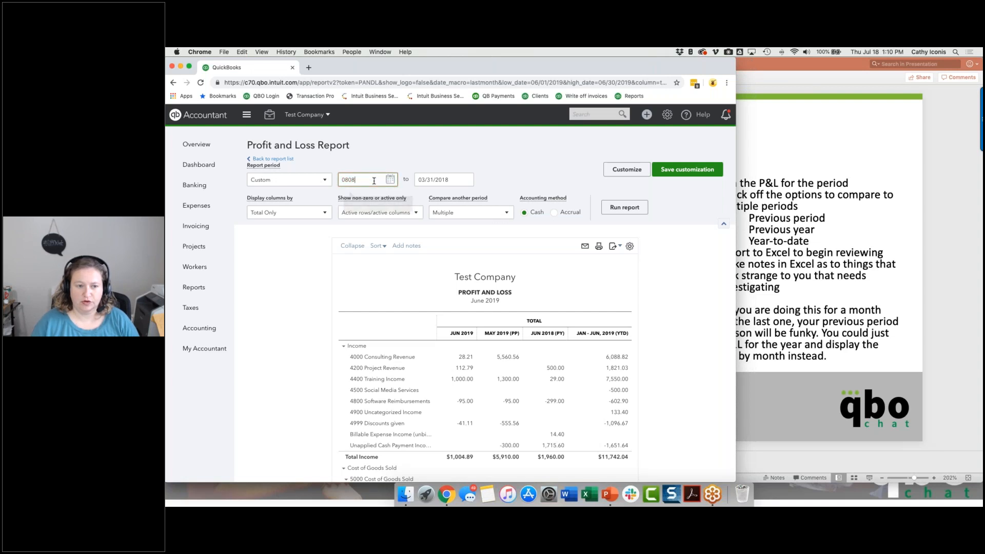
{"action": "type", "text": "11"}
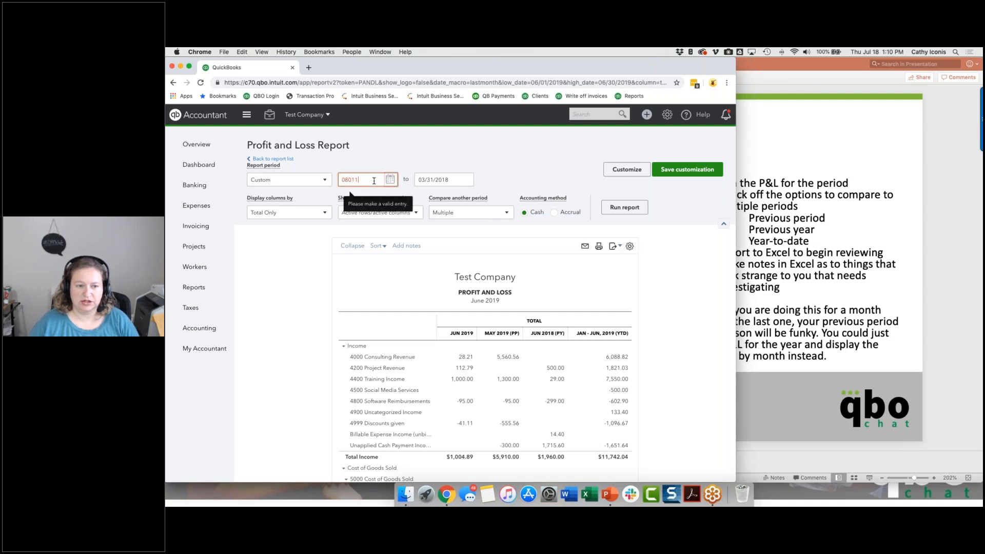
{"action": "key", "text": "Tab"}
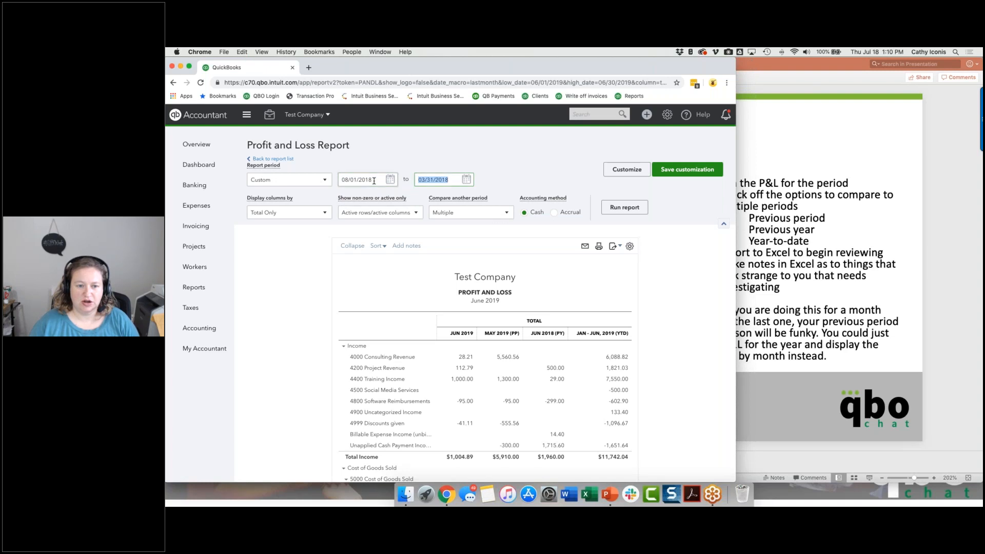
Set the report period's end date to 08/31/2018 and run the Profit and Loss report.
{"action": "type", "text": "80"}
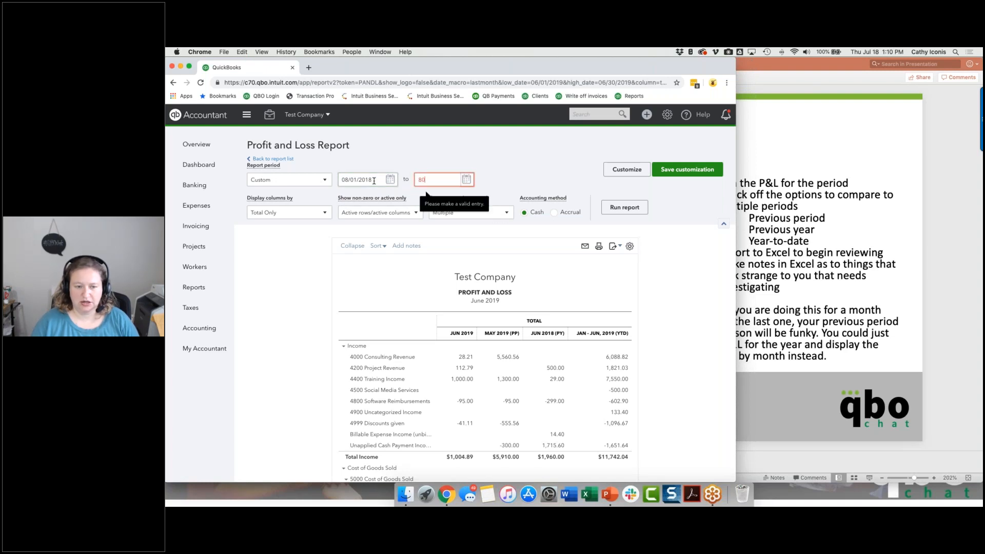
{"action": "key", "text": "BackSpace"}
{"action": "key", "text": "BackSpace"}
{"action": "type", "text": "0831"}
{"action": "key", "text": "Tab"}
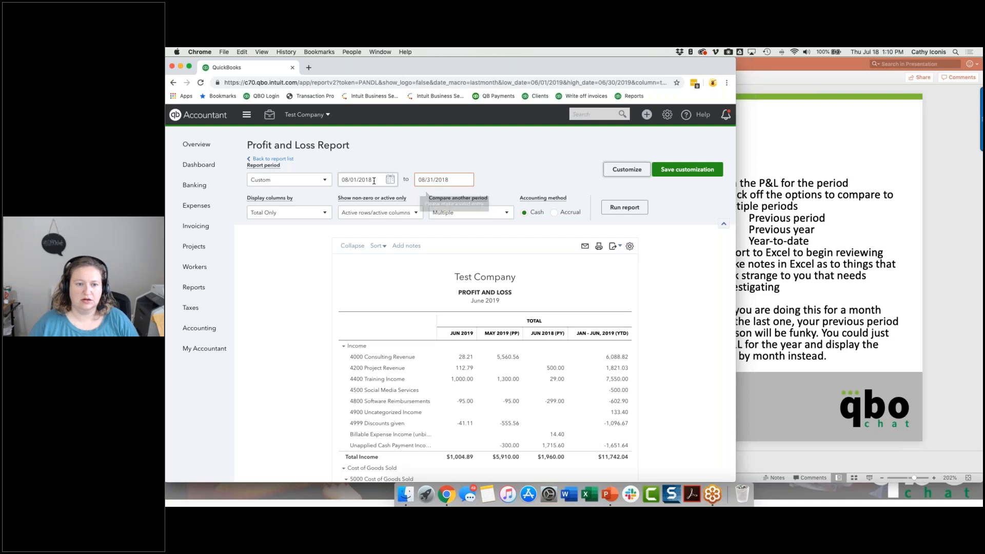
{"action": "left_click", "coordinate": [624, 207]}
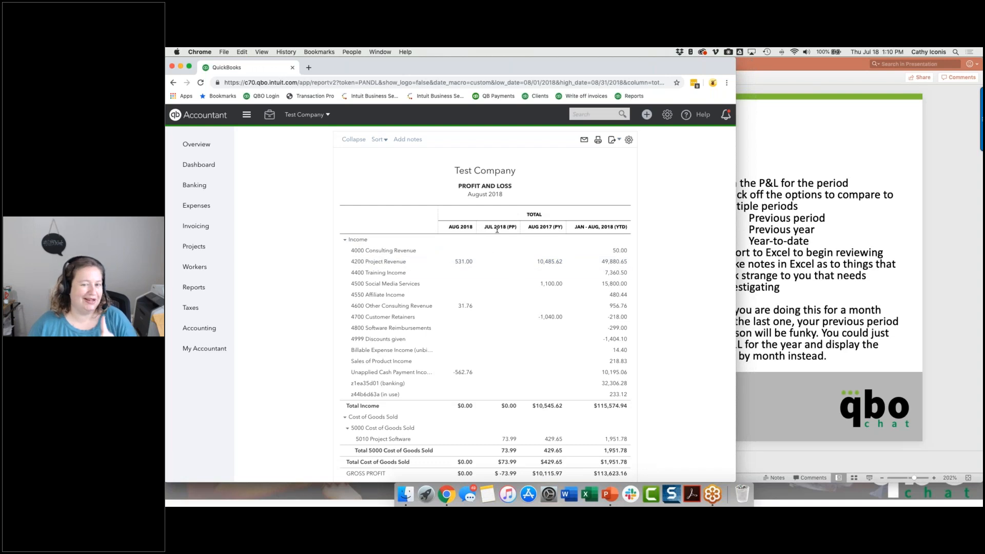
{"action": "scroll", "coordinate": [486, 320], "scroll_direction": "down", "scroll_amount": 10}
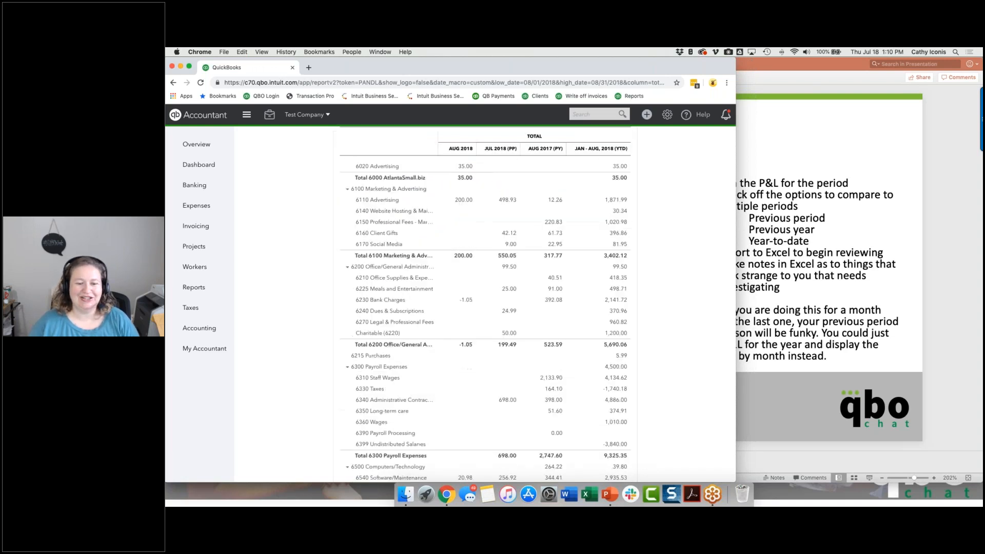
{"action": "scroll", "coordinate": [486, 320], "scroll_direction": "up", "scroll_amount": 10}
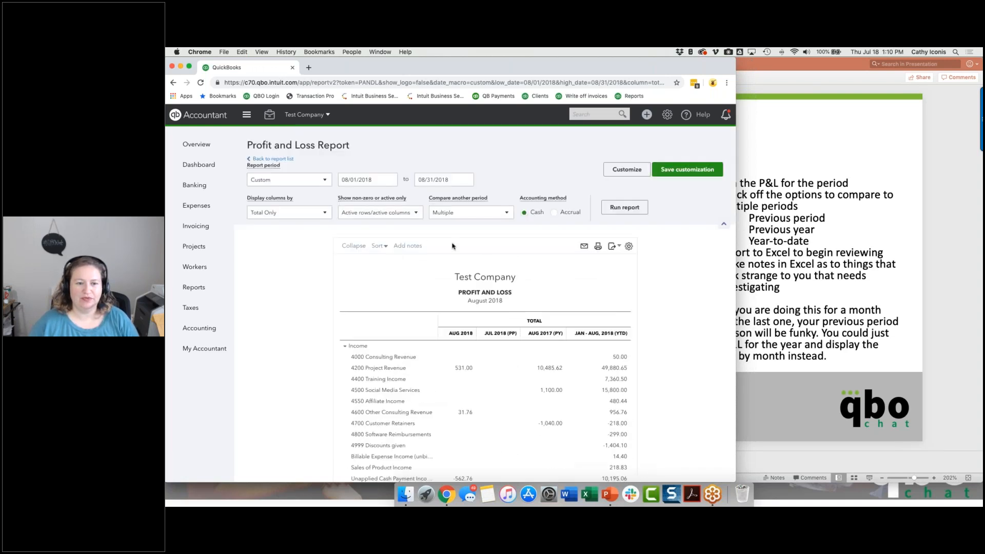
Change the report period to 08/01/2017 through 08/31/2017 and run the report.
{"action": "left_click", "coordinate": [381, 180]}
{"action": "key", "text": "BackSpace"}
{"action": "type", "text": "7"}
{"action": "left_click", "coordinate": [448, 181]}
{"action": "key", "text": "BackSpace"}
{"action": "type", "text": "7"}
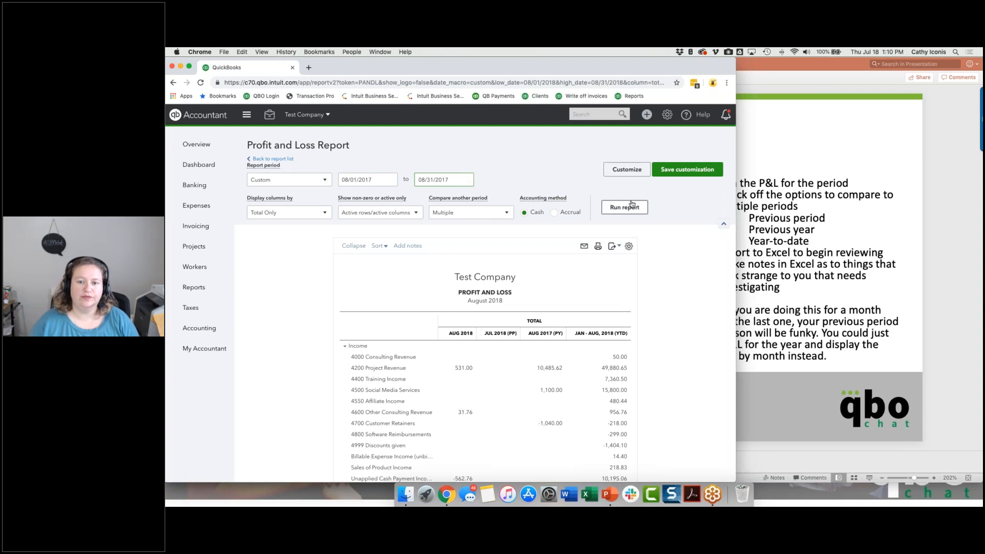
{"action": "left_click", "coordinate": [631, 206]}
Export the Profit and Loss report as an Excel spreadsheet to the Downloads folder and open it in Excel.
{"action": "left_click", "coordinate": [615, 142]}
{"action": "left_click", "coordinate": [570, 154]}
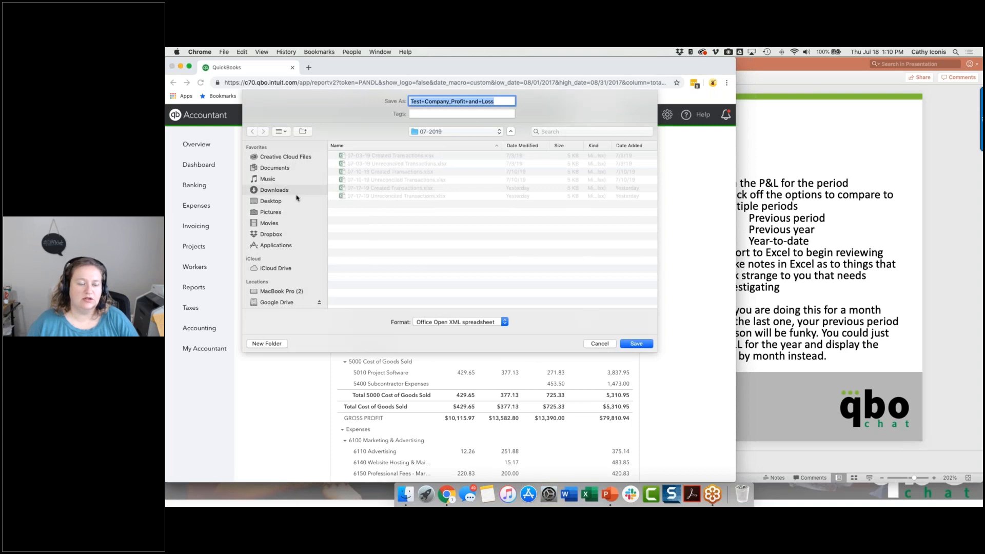
{"action": "left_click", "coordinate": [272, 191]}
{"action": "left_click", "coordinate": [635, 344]}
{"action": "left_click", "coordinate": [510, 141]}
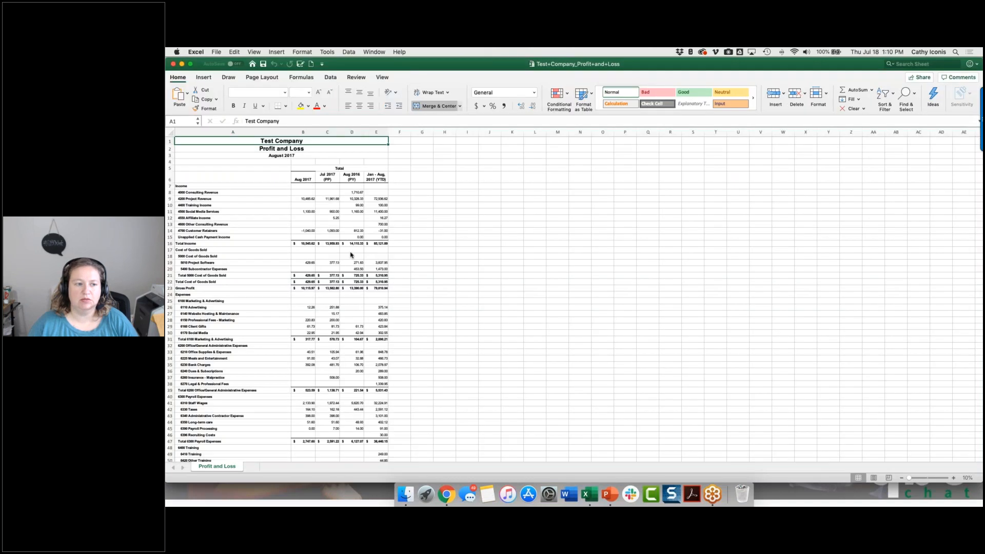
Enlarge the worksheet view to 150% and narrow the Excel window, leaving empty columns beside the report in view.
{"action": "key", "text": "super+a"}
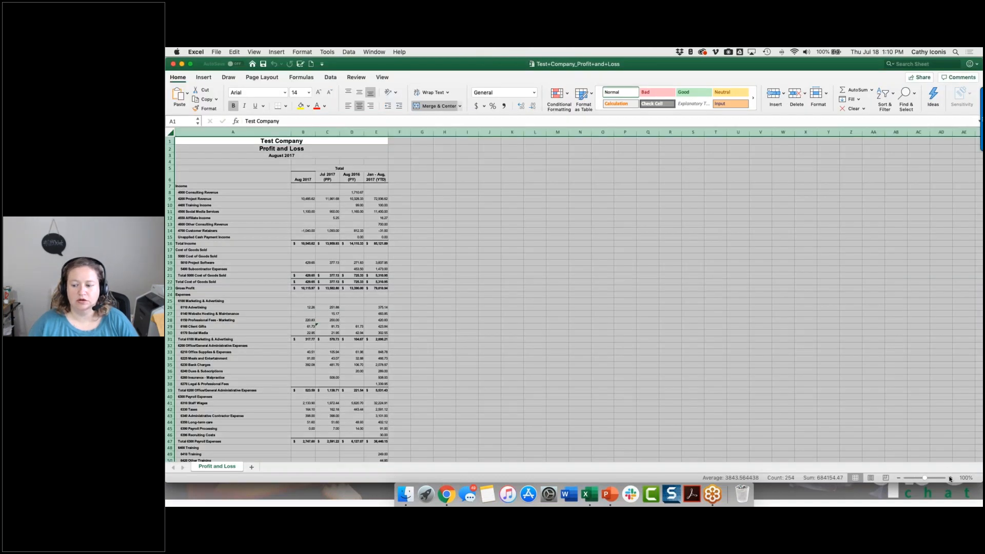
{"action": "left_click", "coordinate": [950, 478]}
{"action": "left_click", "coordinate": [950, 478]}
{"action": "left_click", "coordinate": [950, 478]}
{"action": "left_click", "coordinate": [950, 478]}
{"action": "left_click", "coordinate": [951, 478]}
{"action": "left_click_drag", "start_coordinate": [982, 425], "coordinate": [697, 425]}
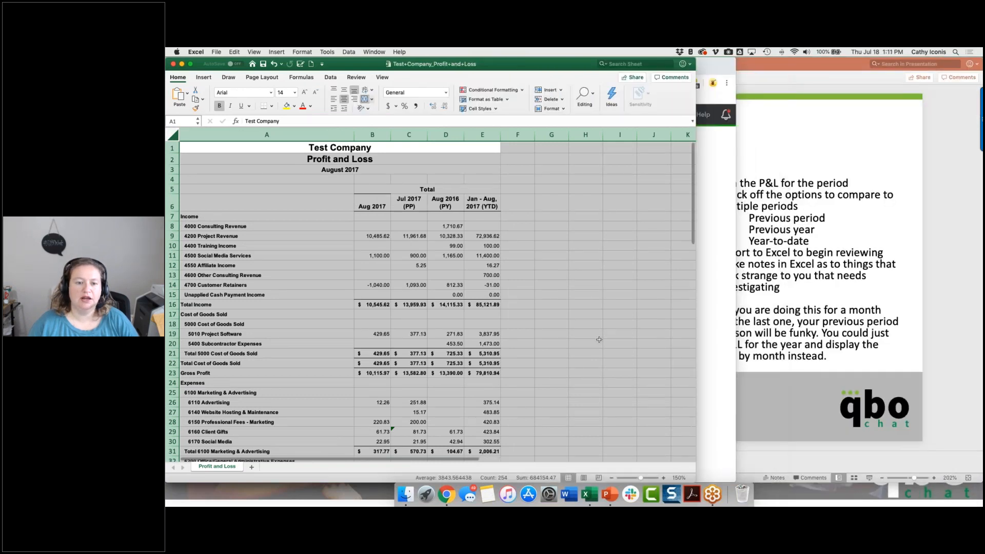
{"action": "left_click", "coordinate": [596, 342]}
Set the font colour of the empty columns F through H to red for review notes.
{"action": "left_click_drag", "start_coordinate": [518, 135], "coordinate": [586, 135]}
{"action": "left_click", "coordinate": [303, 108]}
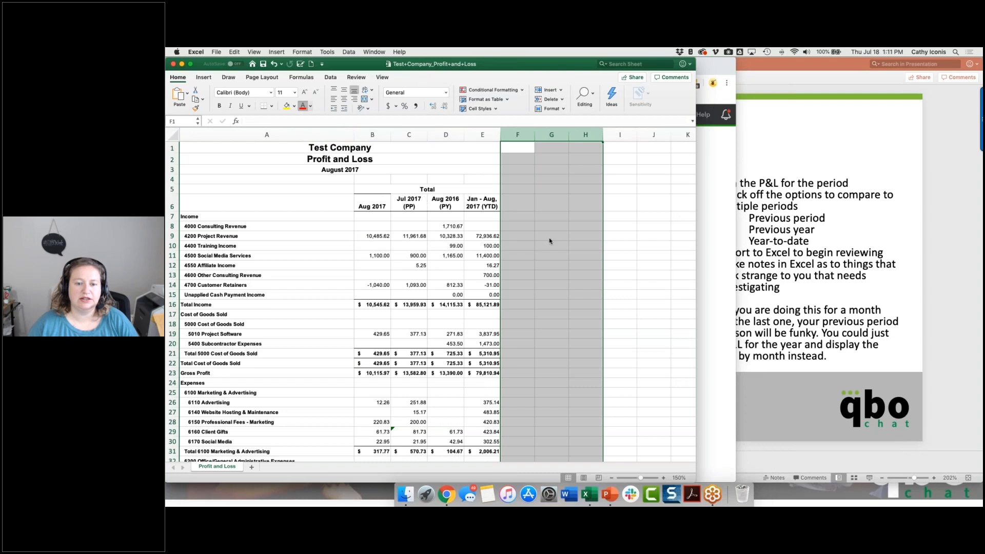
{"action": "left_click", "coordinate": [520, 229]}
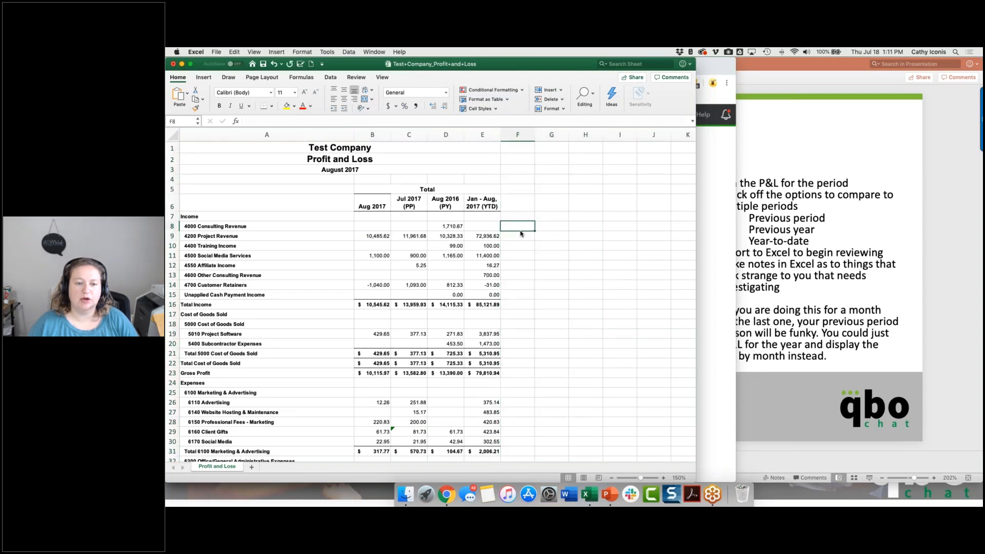
Compare the Aug 2017 income accounts, Total Income and Project Software amounts with the previous period and previous year columns.
{"action": "left_click", "coordinate": [364, 235]}
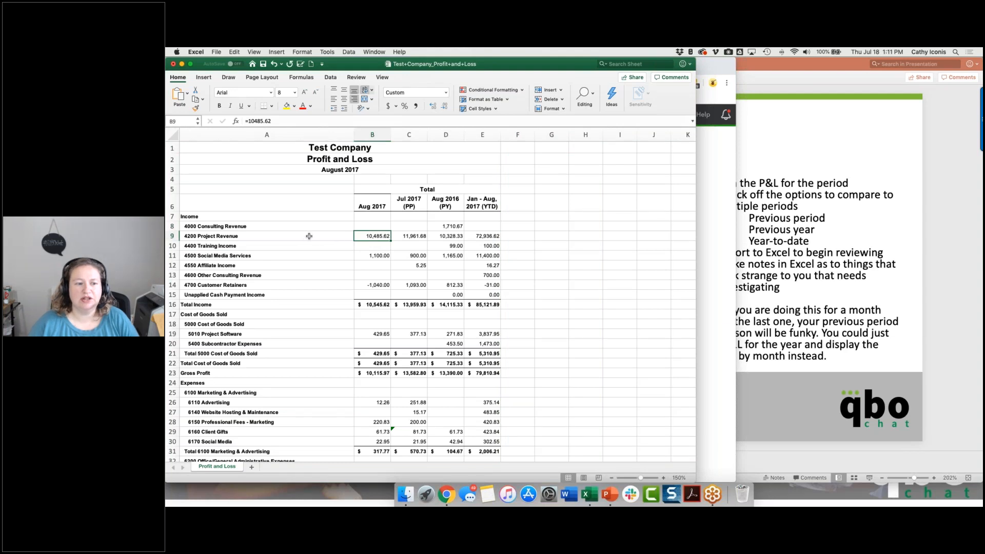
{"action": "left_click", "coordinate": [405, 236]}
{"action": "left_click", "coordinate": [436, 236]}
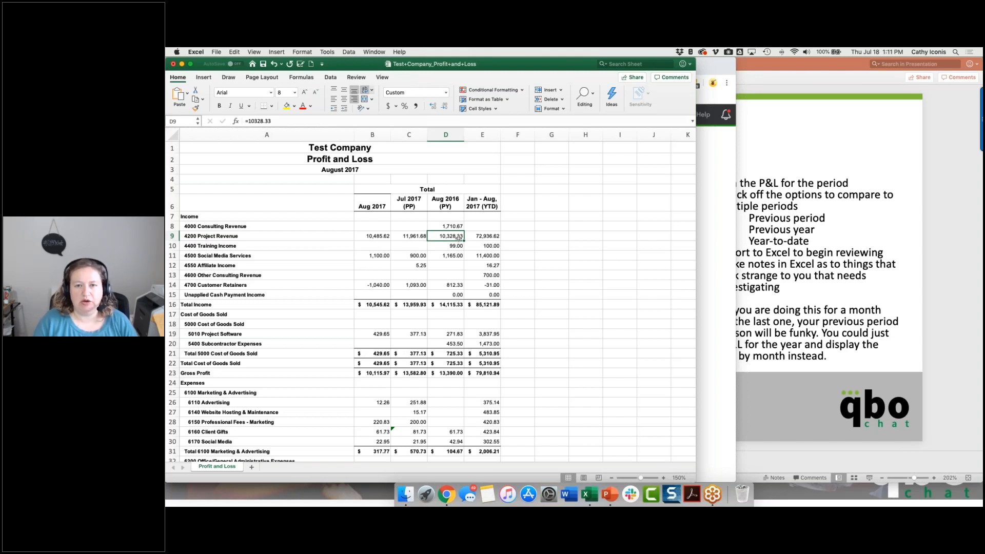
{"action": "left_click", "coordinate": [369, 256]}
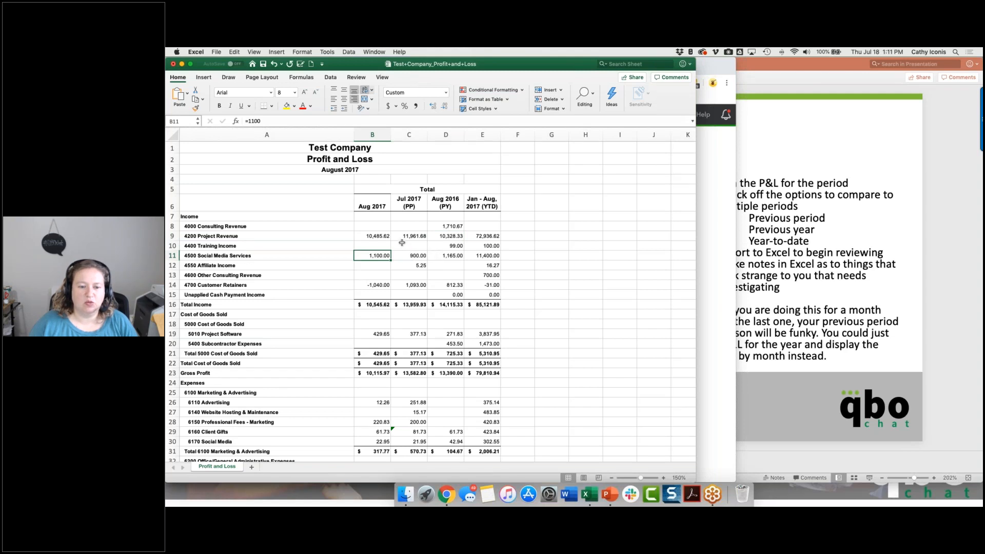
{"action": "left_click", "coordinate": [377, 286]}
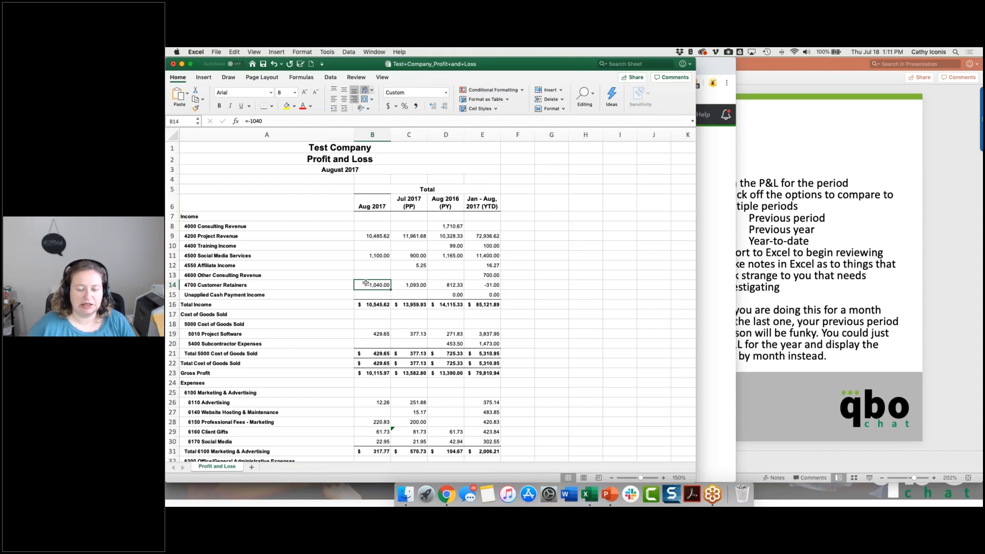
{"action": "scroll", "coordinate": [366, 283], "scroll_direction": "down", "scroll_amount": 4}
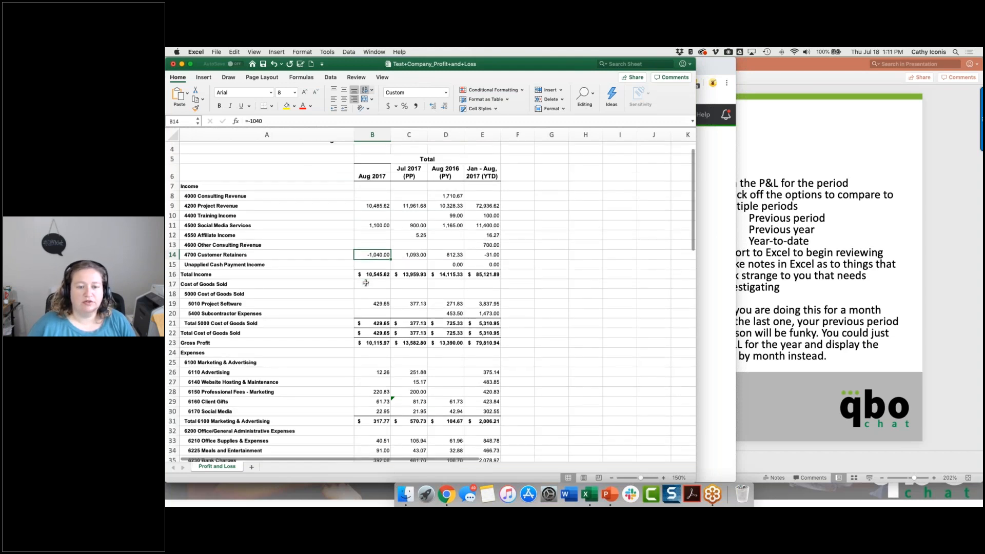
{"action": "left_click_drag", "start_coordinate": [367, 292], "coordinate": [454, 292]}
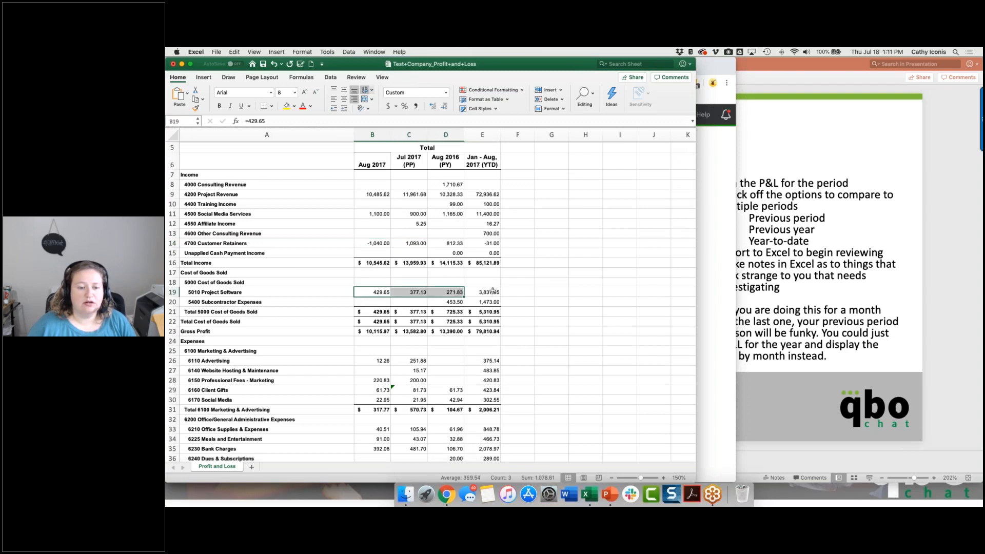
{"action": "left_click", "coordinate": [385, 292]}
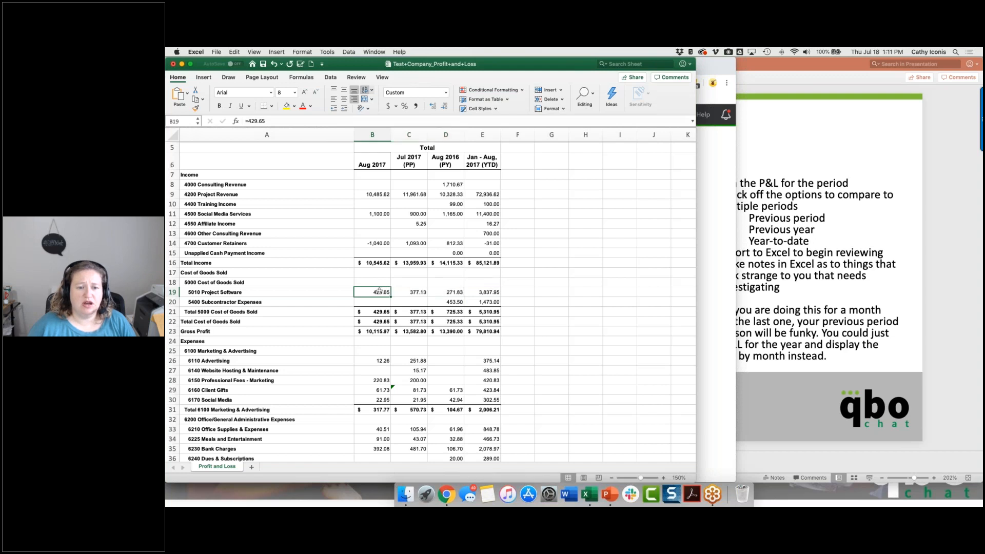
{"action": "left_click", "coordinate": [382, 263]}
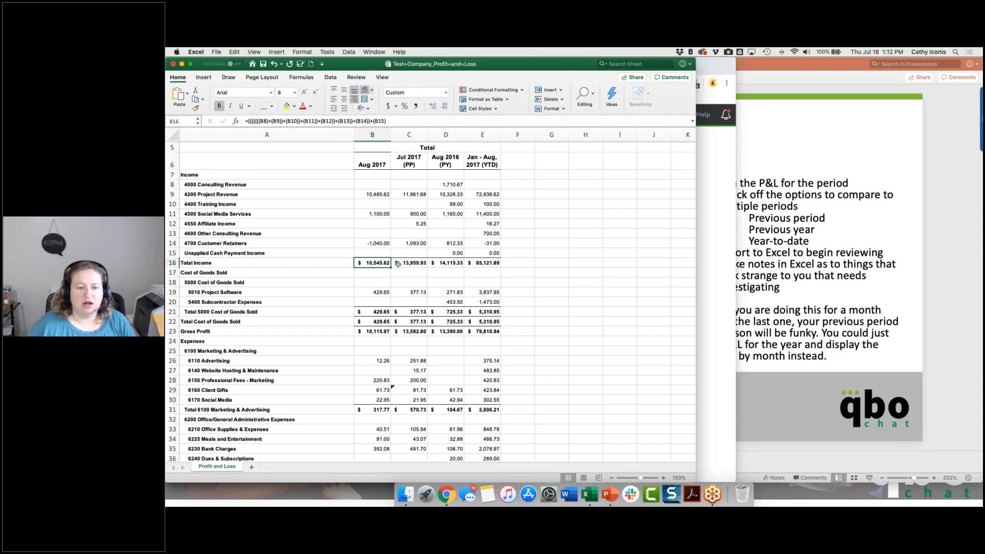
{"action": "left_click", "coordinate": [378, 292]}
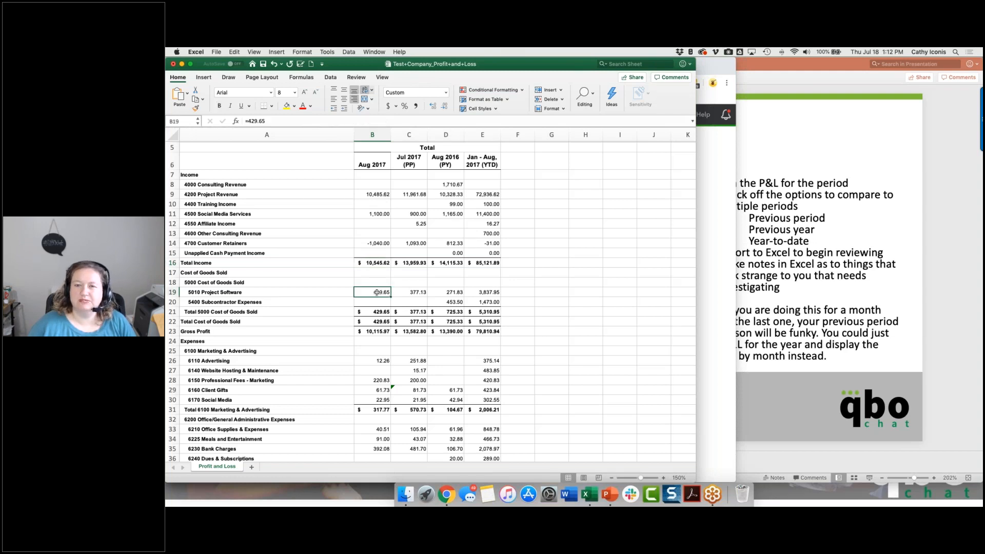
Add the note "what is making it higher in Auguust?" in cell F19 beside 5010 Project Software.
{"action": "left_click", "coordinate": [519, 291]}
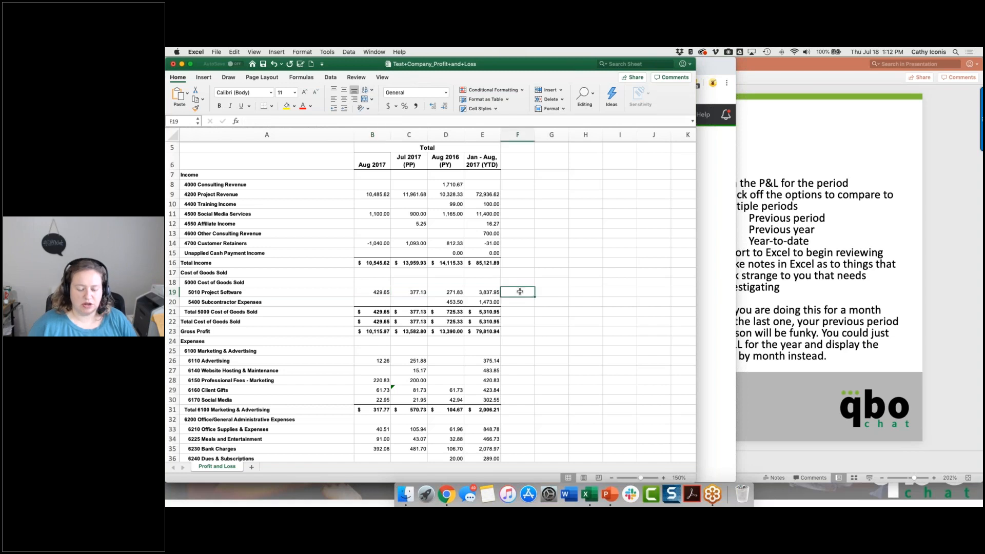
{"action": "type", "text": "what is mak"}
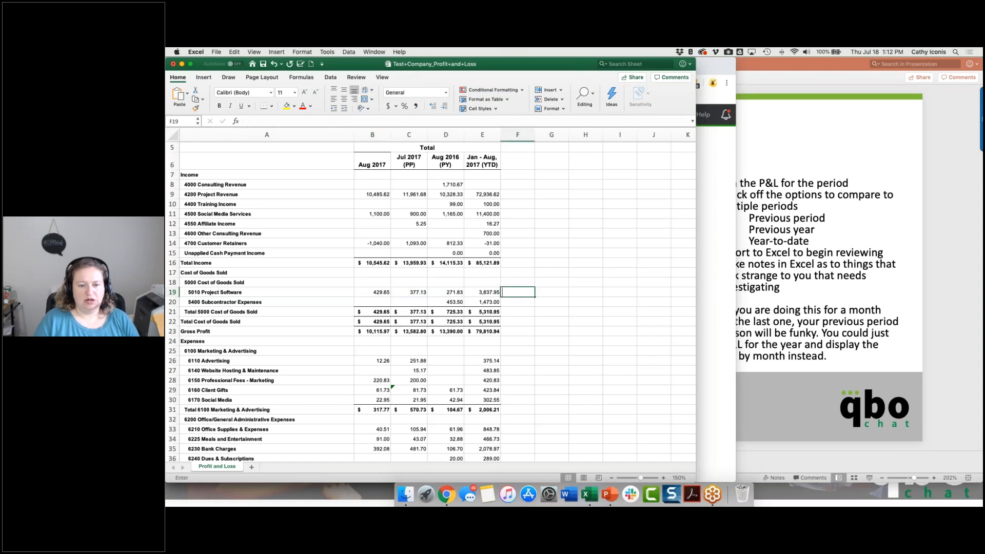
{"action": "type", "text": "ing i"}
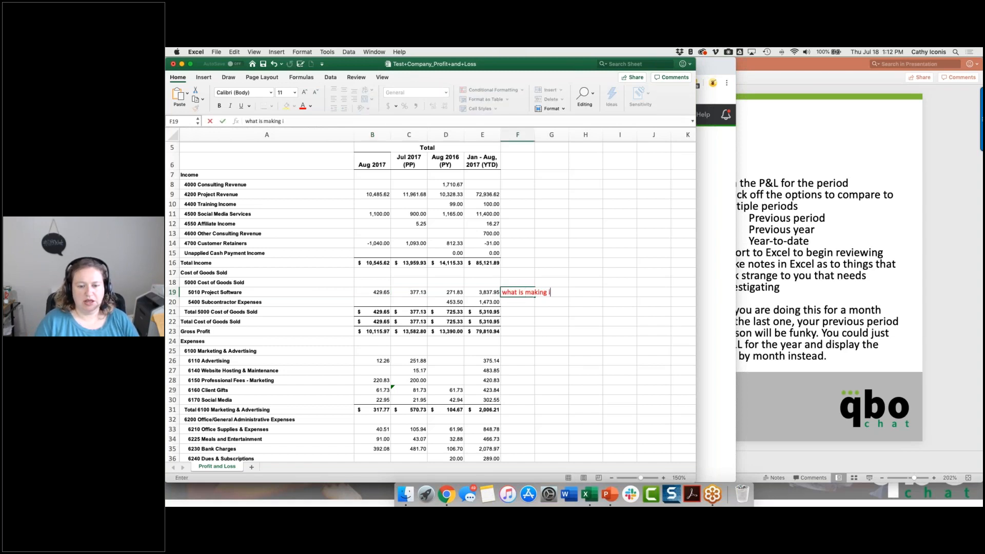
{"action": "type", "text": "t higher"}
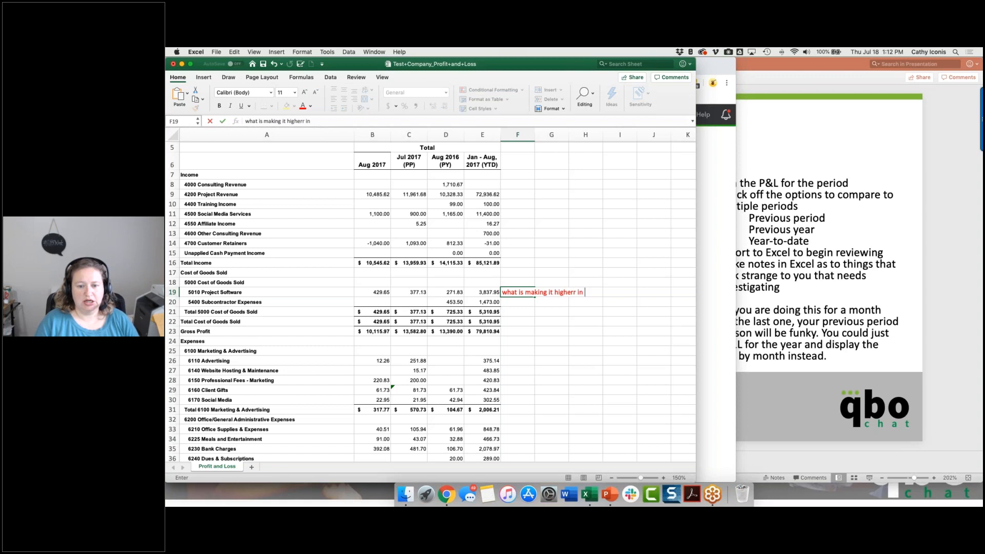
{"action": "type", "text": " in Auguust?"}
{"action": "key", "text": "Return"}
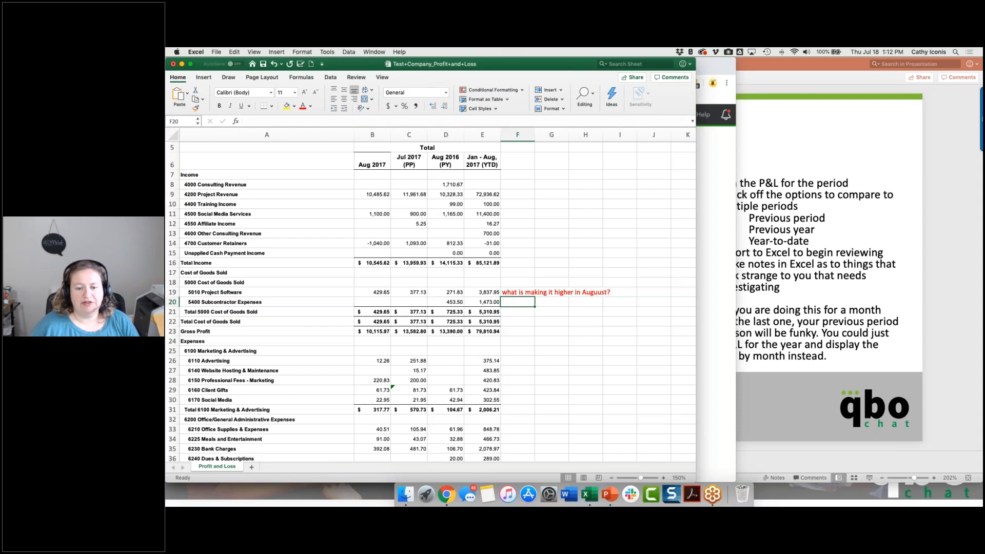
{"action": "left_click", "coordinate": [515, 291]}
{"action": "scroll", "coordinate": [514, 290], "scroll_direction": "down", "scroll_amount": 1}
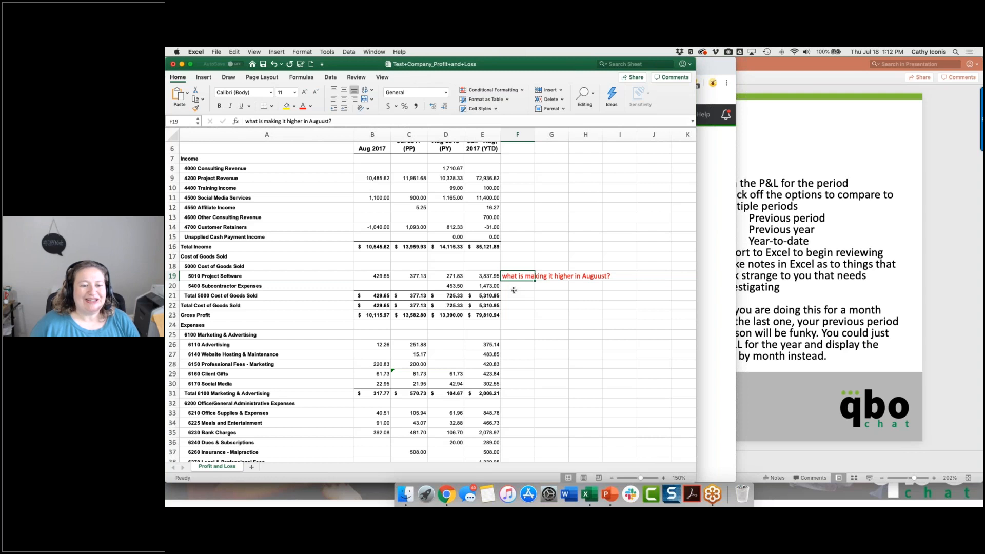
{"action": "scroll", "coordinate": [514, 290], "scroll_direction": "down", "scroll_amount": 5}
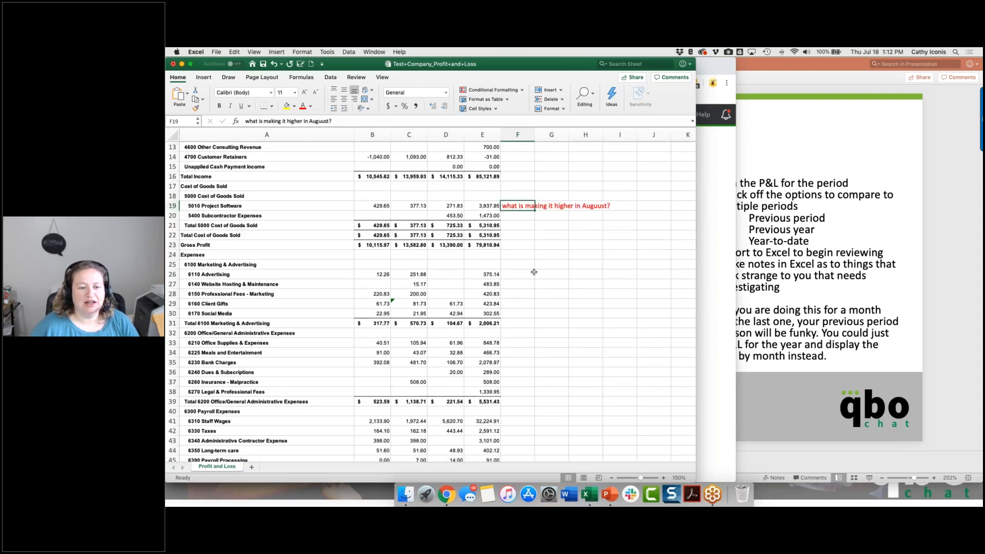
Compare the Aug 2017 marketing, office and staff wages amounts with the previous period and previous year columns.
{"action": "left_click", "coordinate": [379, 275]}
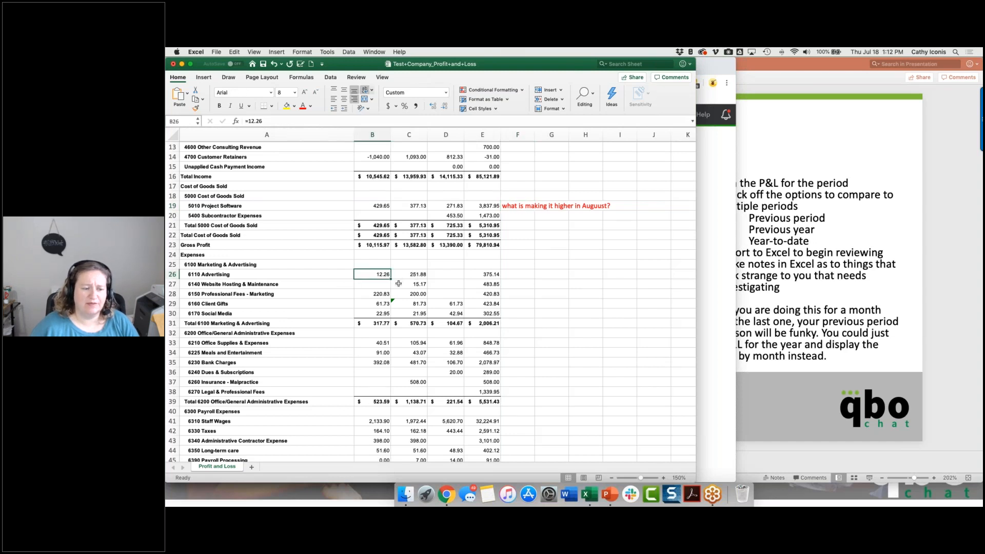
{"action": "left_click", "coordinate": [386, 304]}
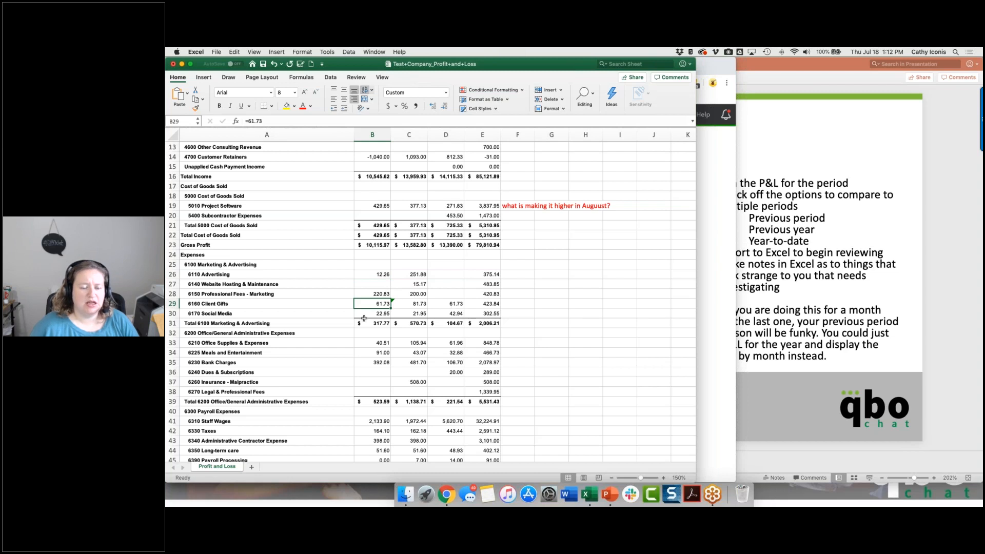
{"action": "scroll", "coordinate": [364, 318], "scroll_direction": "down", "scroll_amount": 3}
{"action": "left_click", "coordinate": [379, 298]}
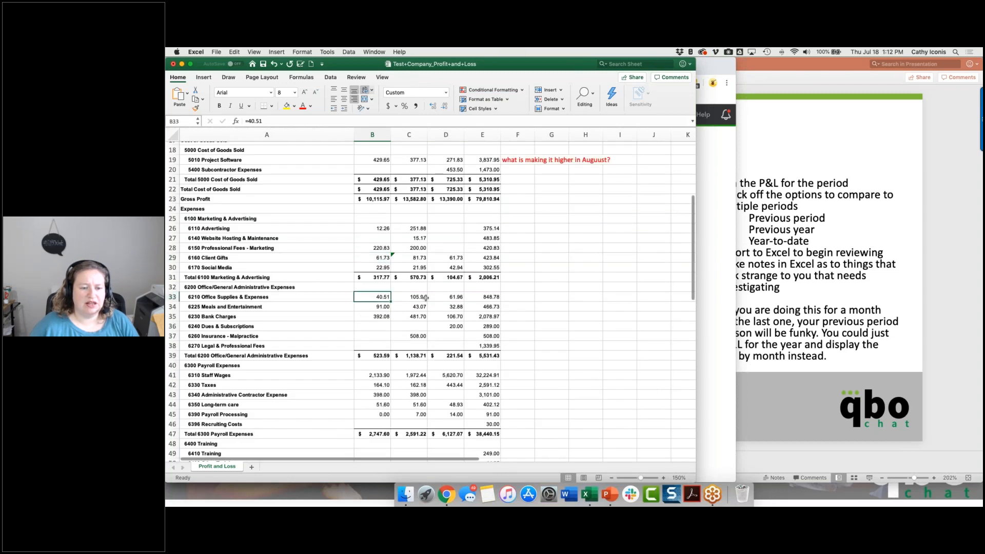
{"action": "key", "text": "Down"}
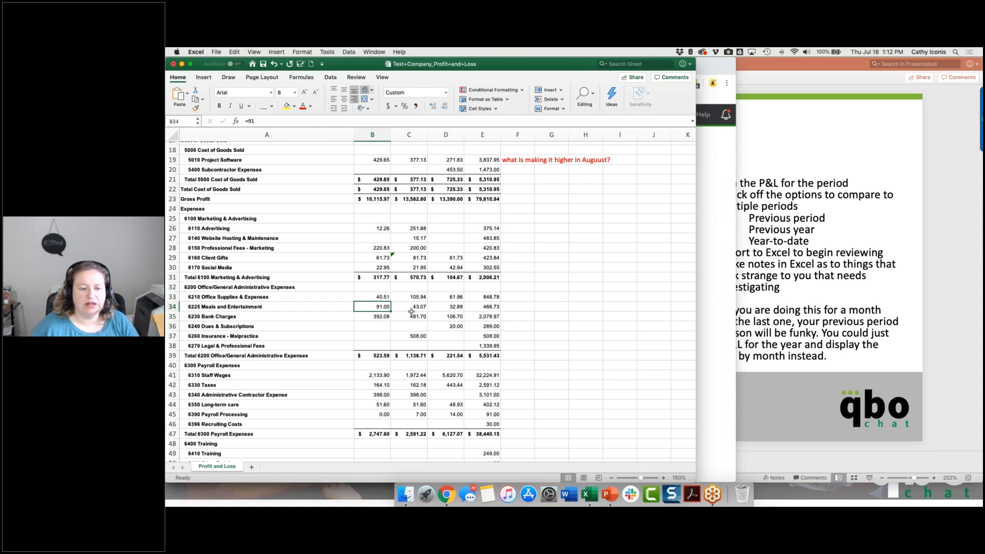
{"action": "scroll", "coordinate": [412, 311], "scroll_direction": "down", "scroll_amount": 1}
{"action": "scroll", "coordinate": [412, 311], "scroll_direction": "down", "scroll_amount": 4}
{"action": "left_click", "coordinate": [366, 304]}
{"action": "key", "text": "Right"}
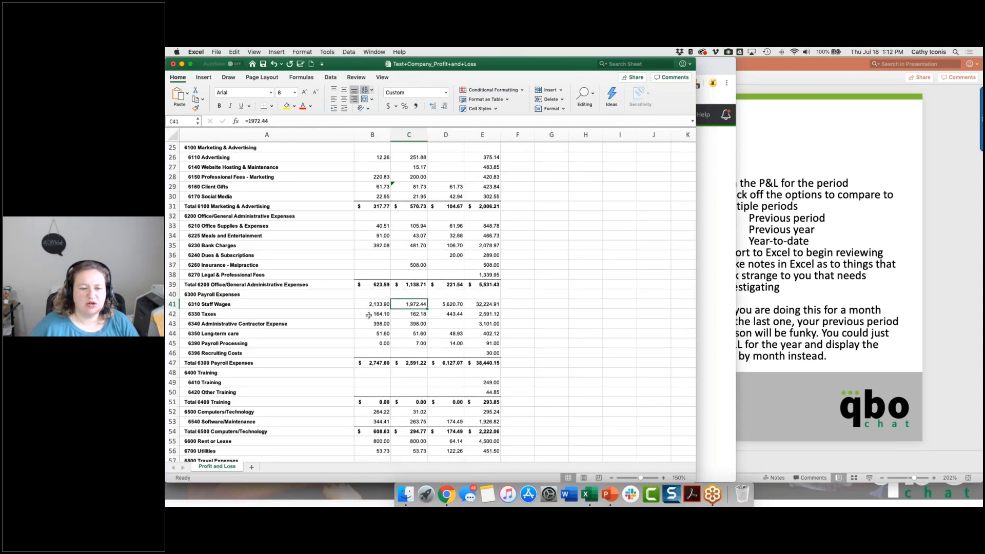
Review the remaining payroll, training, technology, rent, travel and other income rows, and return to the top of the report.
{"action": "scroll", "coordinate": [368, 315], "scroll_direction": "down", "scroll_amount": 2}
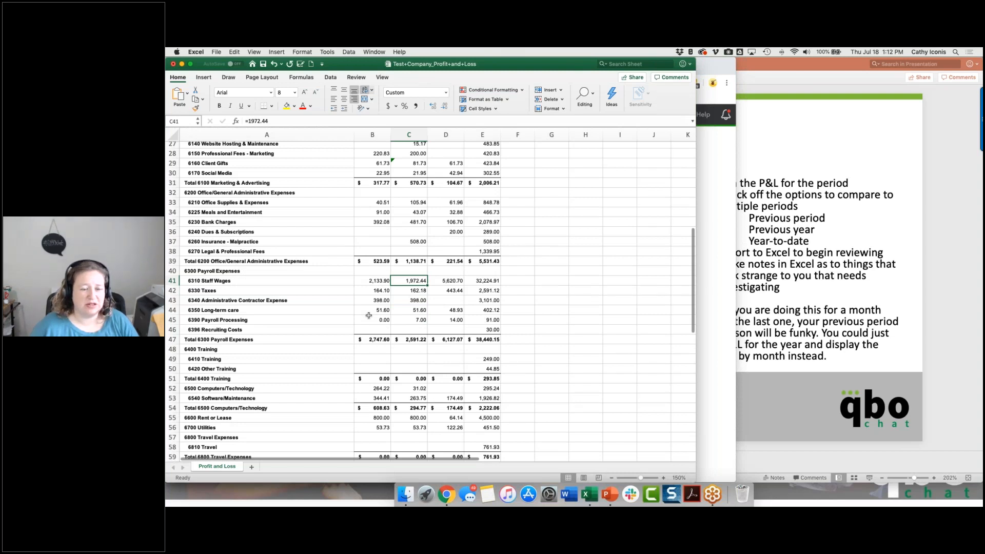
{"action": "scroll", "coordinate": [369, 315], "scroll_direction": "down", "scroll_amount": 4}
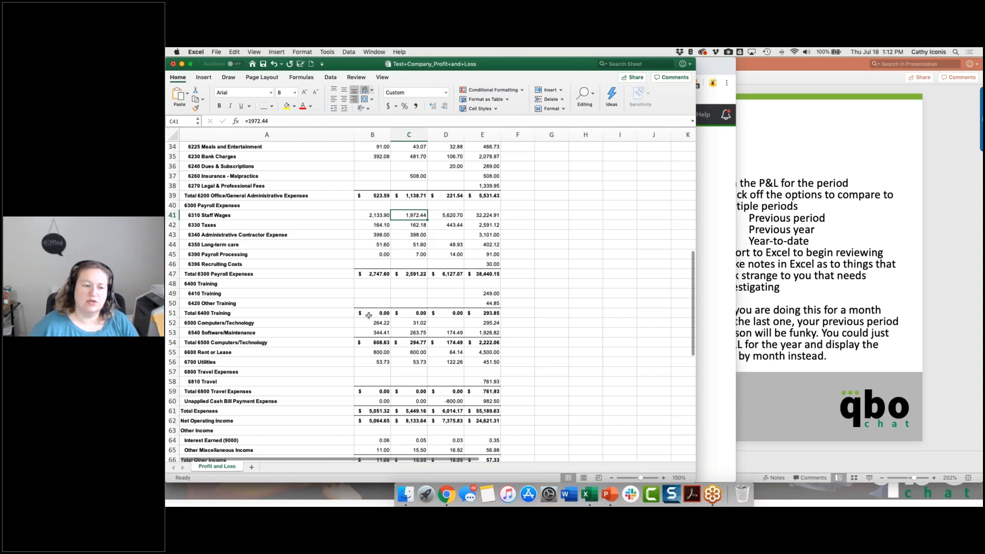
{"action": "scroll", "coordinate": [368, 315], "scroll_direction": "down", "scroll_amount": 1}
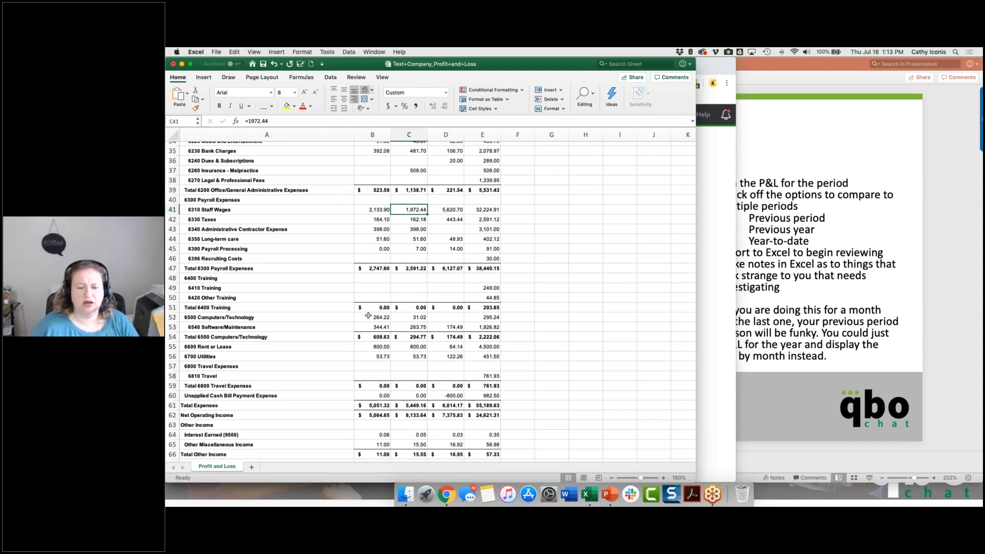
{"action": "scroll", "coordinate": [369, 316], "scroll_direction": "up", "scroll_amount": 3}
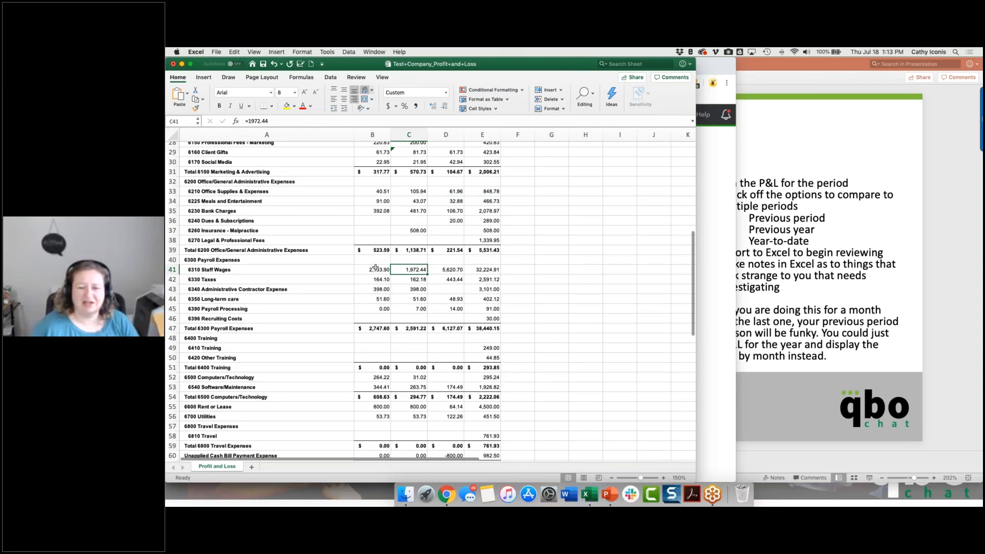
{"action": "scroll", "coordinate": [375, 267], "scroll_direction": "up", "scroll_amount": 10}
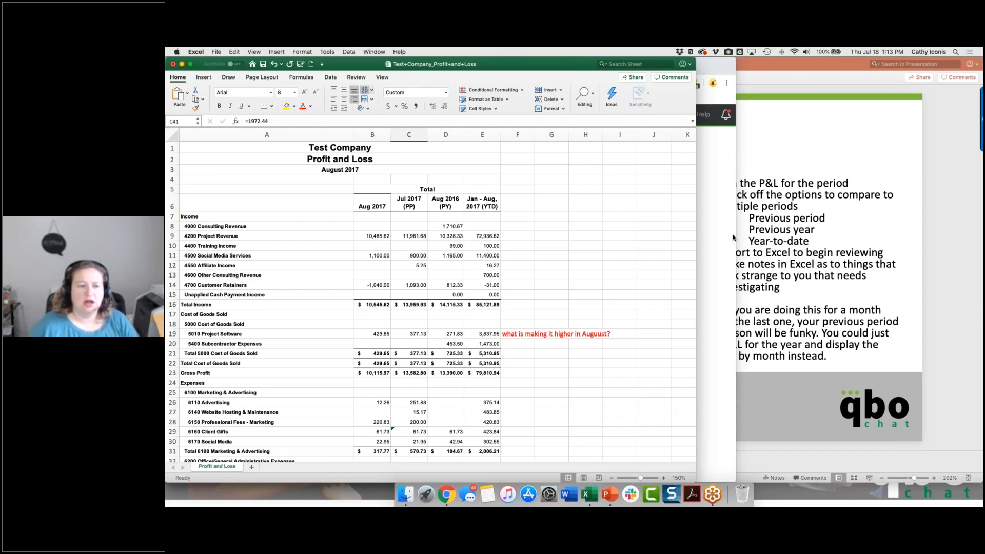
Switch to QuickBooks in Chrome, examine the transactions behind the Aug 2017 Project Software amount, and return to the Profit and Loss report.
{"action": "left_click", "coordinate": [733, 237]}
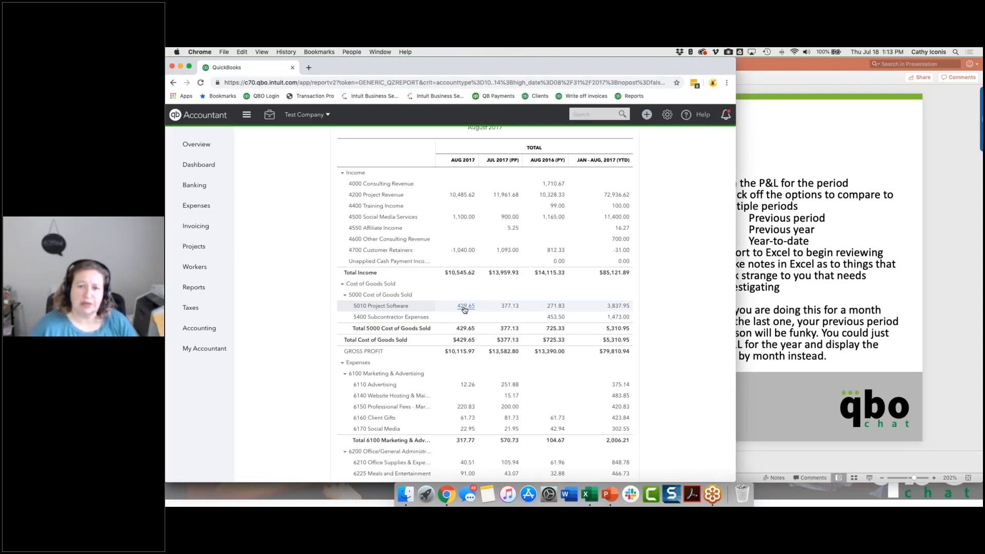
{"action": "left_click", "coordinate": [465, 306]}
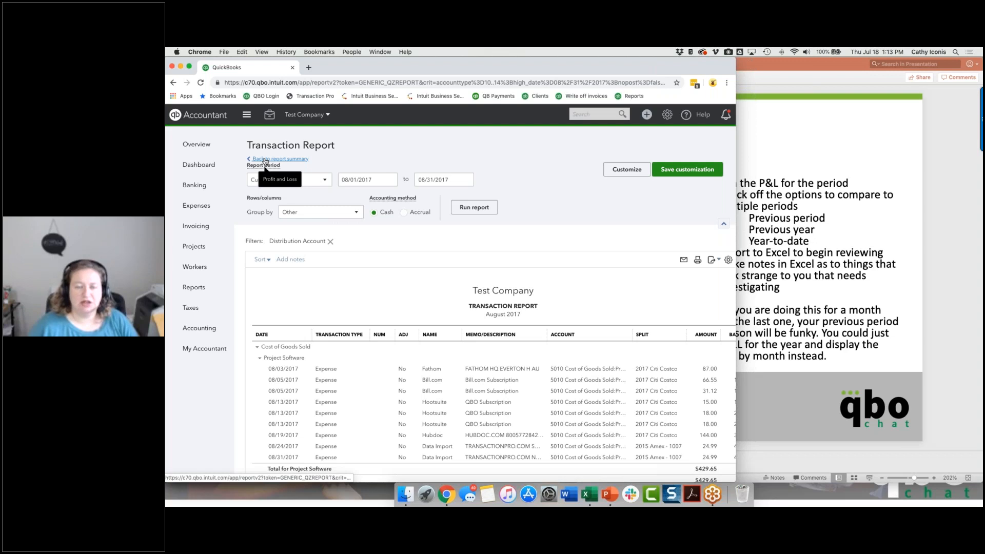
{"action": "left_click", "coordinate": [266, 159]}
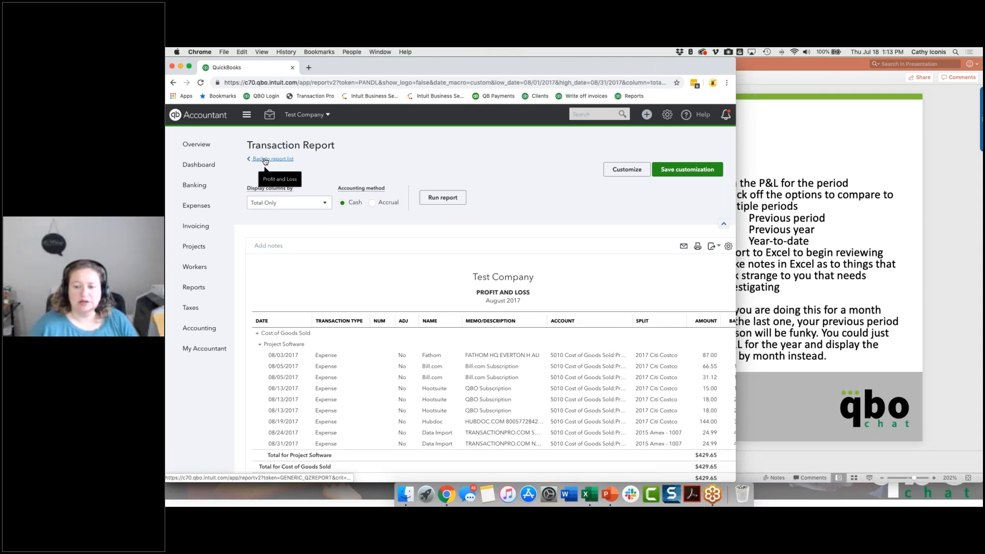
{"action": "left_click", "coordinate": [265, 159]}
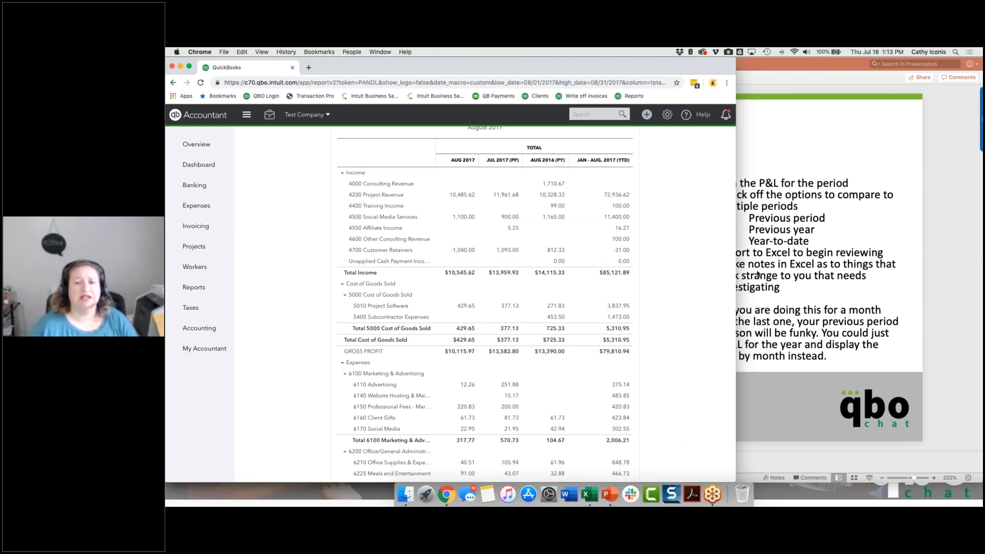
Show the Reclassify Transactions slide in PowerPoint, and switch back to QuickBooks with the Reclassify Transactions tool open.
{"action": "left_click", "coordinate": [758, 274]}
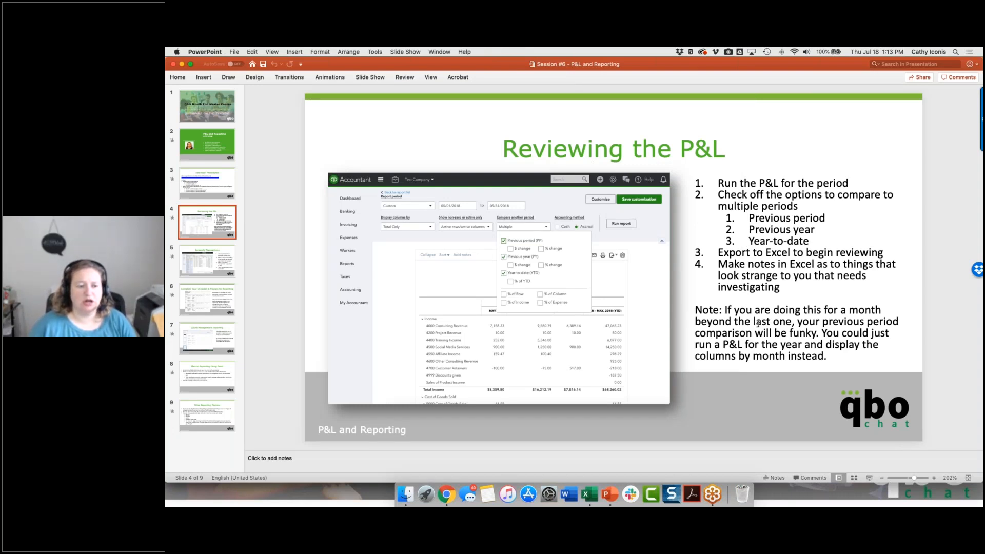
{"action": "key", "text": "Down"}
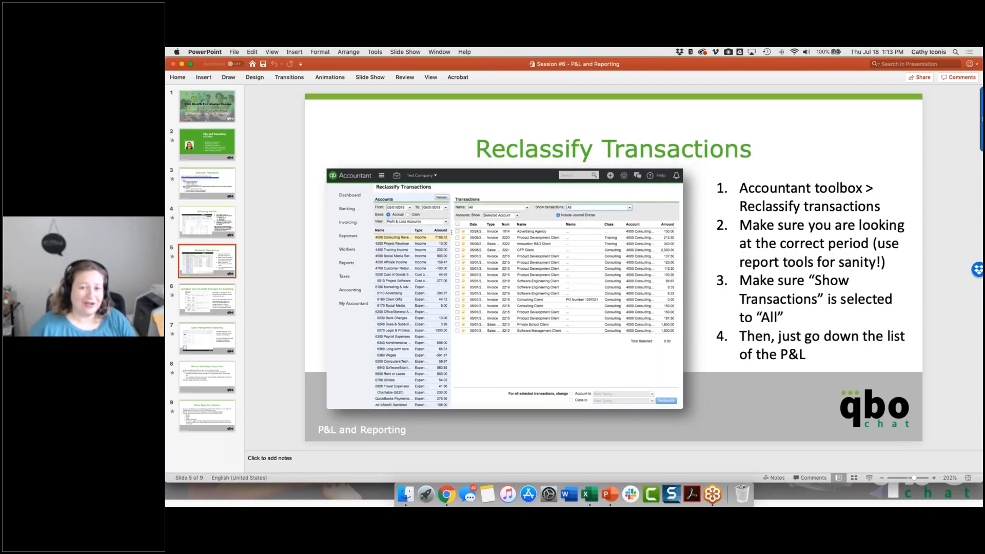
{"action": "key", "text": "super+Tab"}
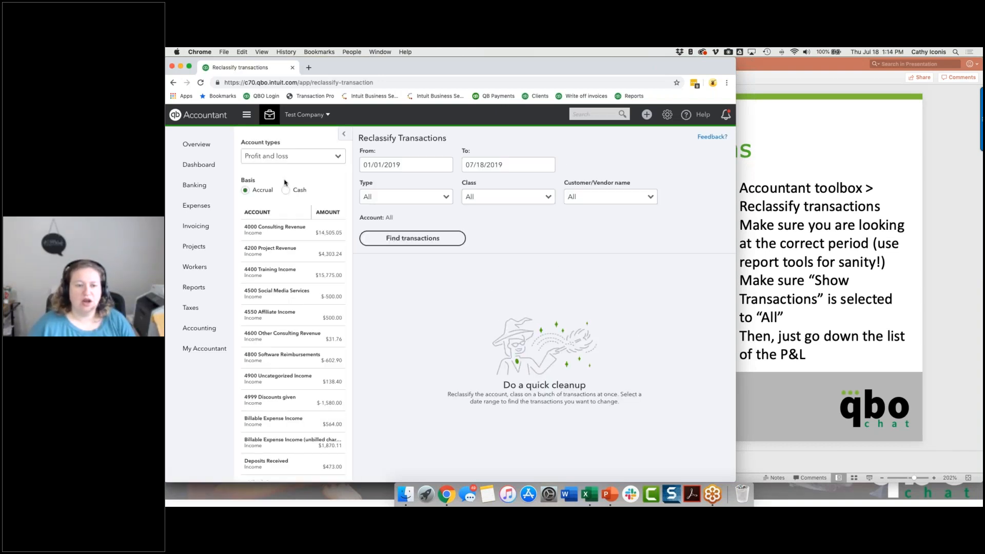
Set the Reclassify Transactions period to 08/01/2018 through 08/31/2018 and find its transactions.
{"action": "left_click", "coordinate": [391, 164]}
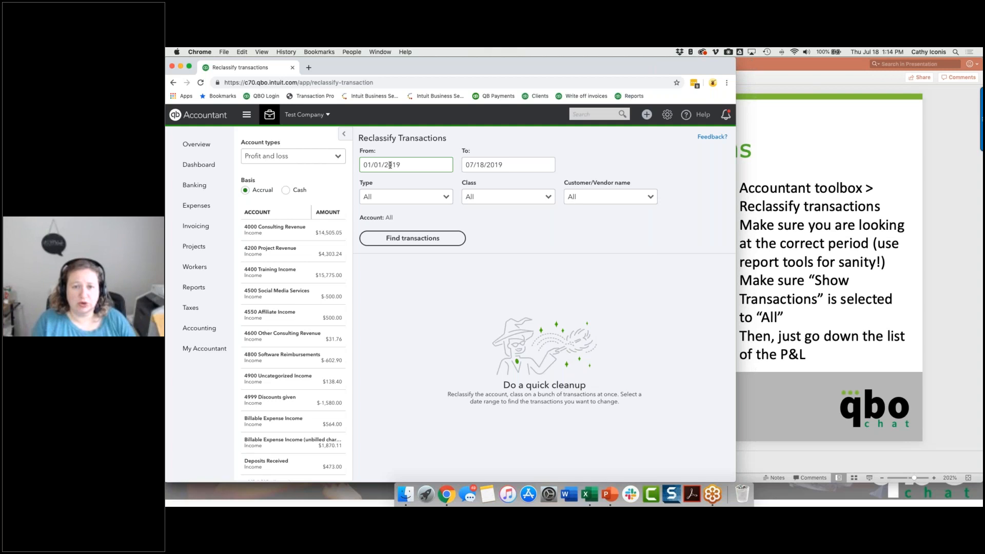
{"action": "left_click", "coordinate": [410, 161]}
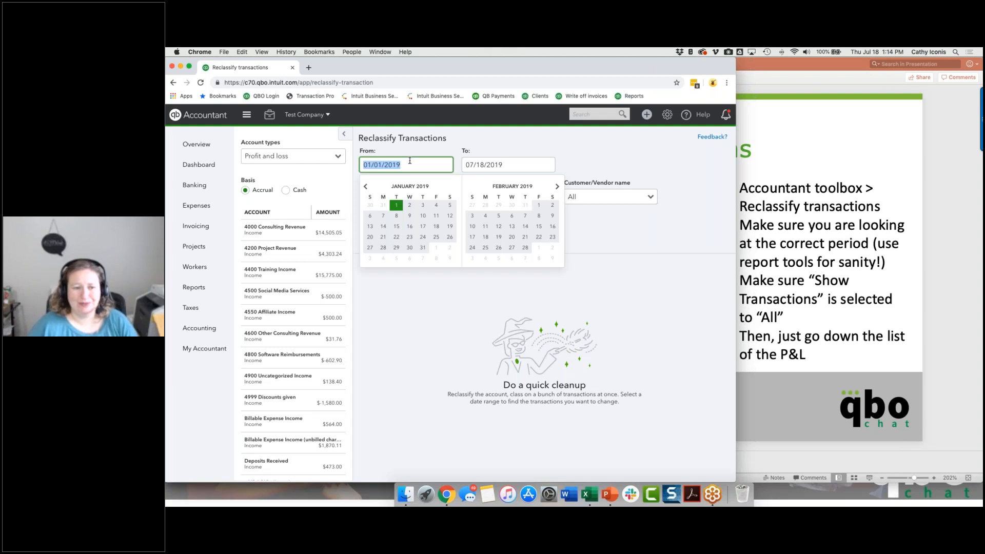
{"action": "type", "text": "0"}
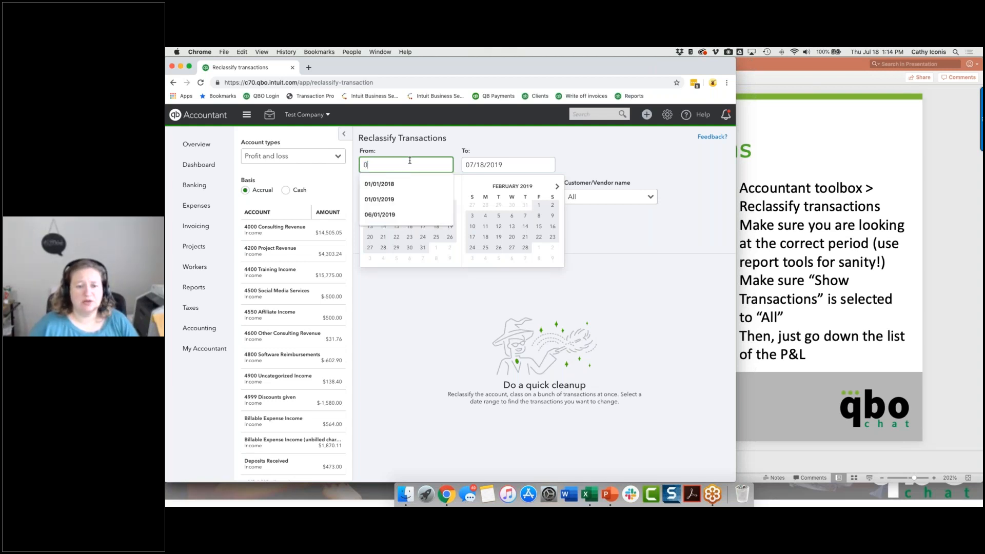
{"action": "type", "text": "8"}
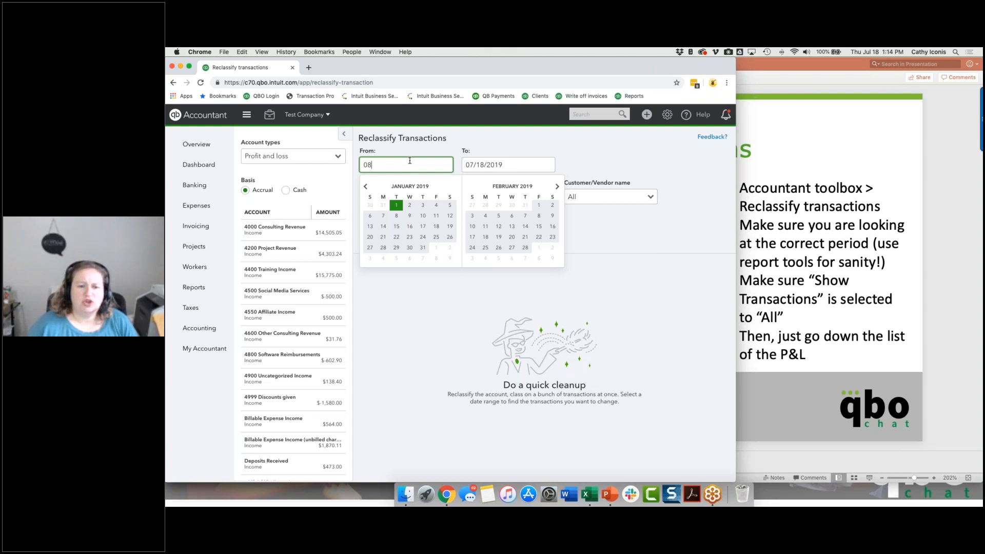
{"action": "type", "text": "012018"}
{"action": "key", "text": "Tab"}
{"action": "type", "text": "0831"}
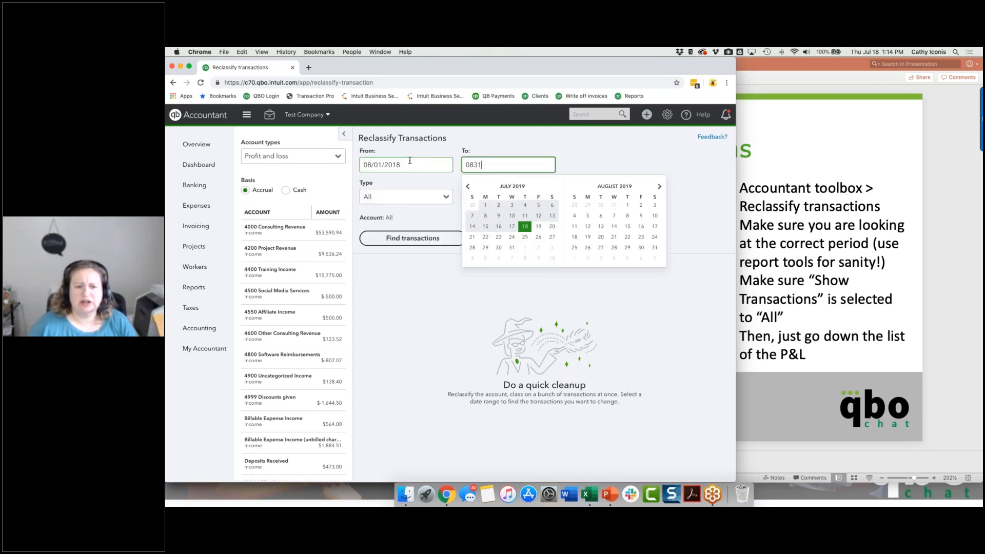
{"action": "key", "text": "Tab"}
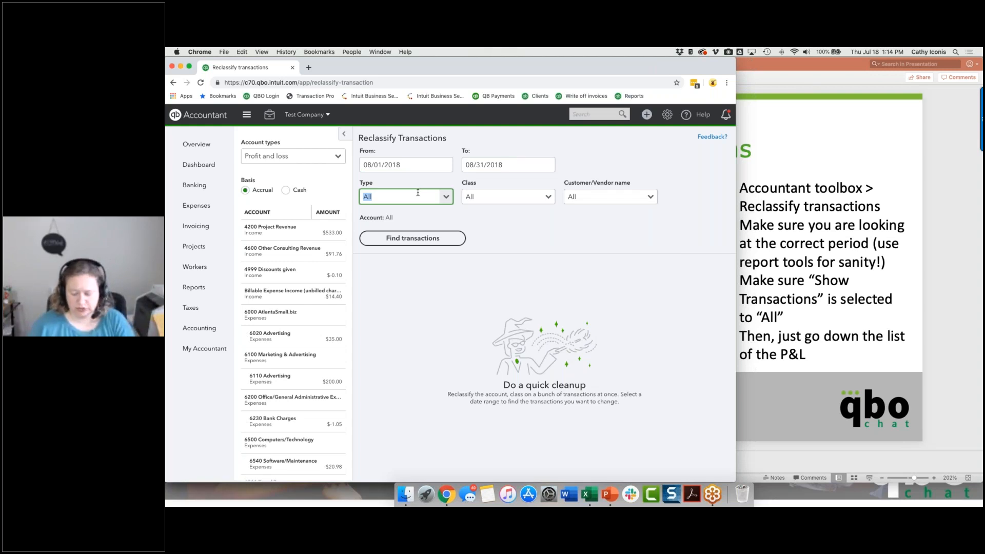
{"action": "left_click", "coordinate": [417, 238]}
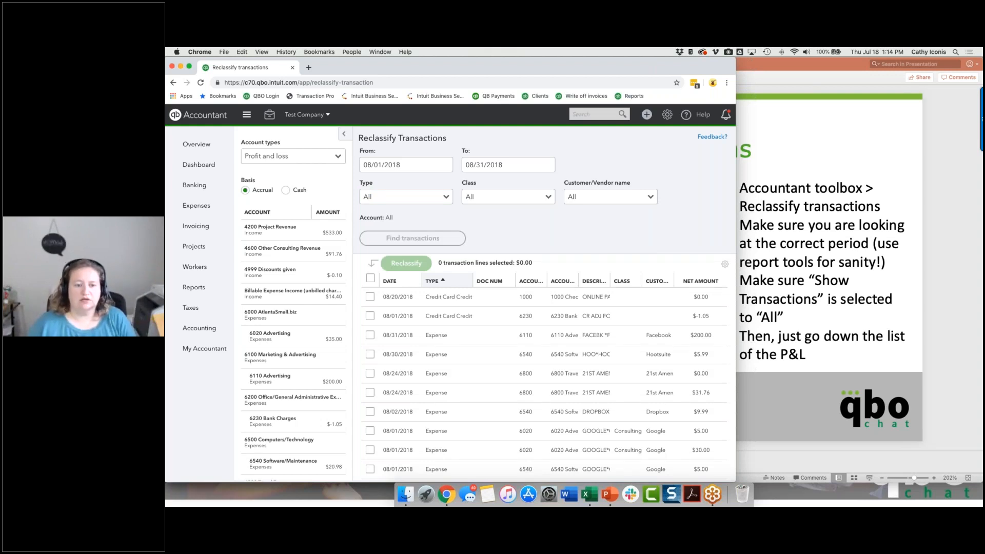
Change the year of both period dates to 2017 and find the transactions for 08/01/2017 through 08/31/2017.
{"action": "left_click", "coordinate": [413, 165]}
{"action": "key", "text": "BackSpace"}
{"action": "type", "text": "7"}
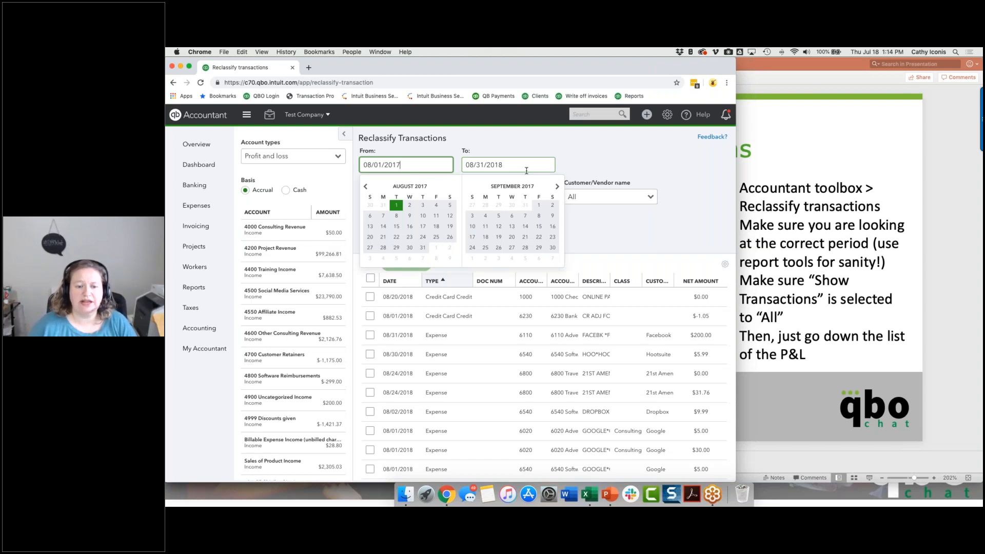
{"action": "left_click", "coordinate": [527, 170]}
{"action": "key", "text": "BackSpace"}
{"action": "type", "text": "7"}
{"action": "left_click", "coordinate": [421, 243]}
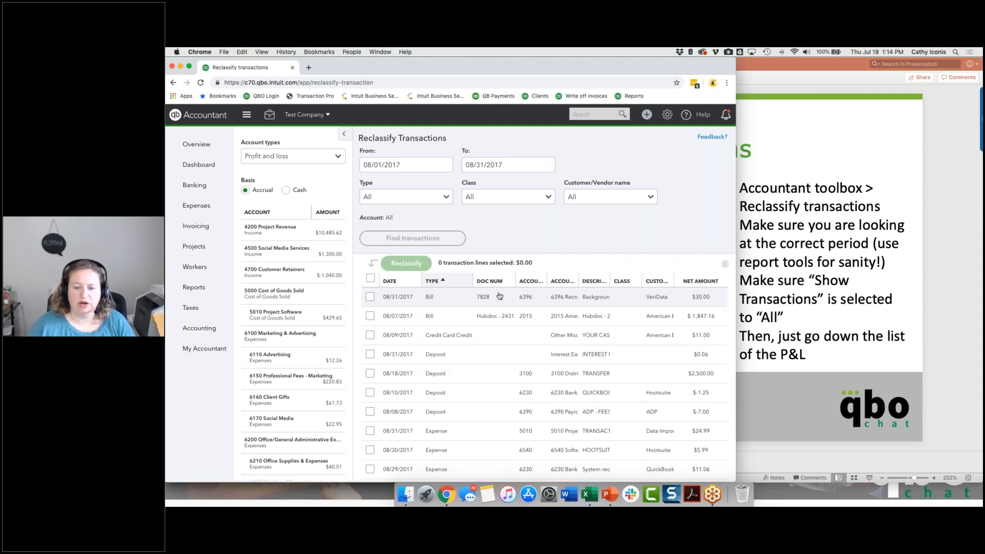
List the 4200 Project Revenue transactions and reclassify the two Drug R&D Client lines without a class on invoice 2035 to Consulting.
{"action": "left_click", "coordinate": [277, 230]}
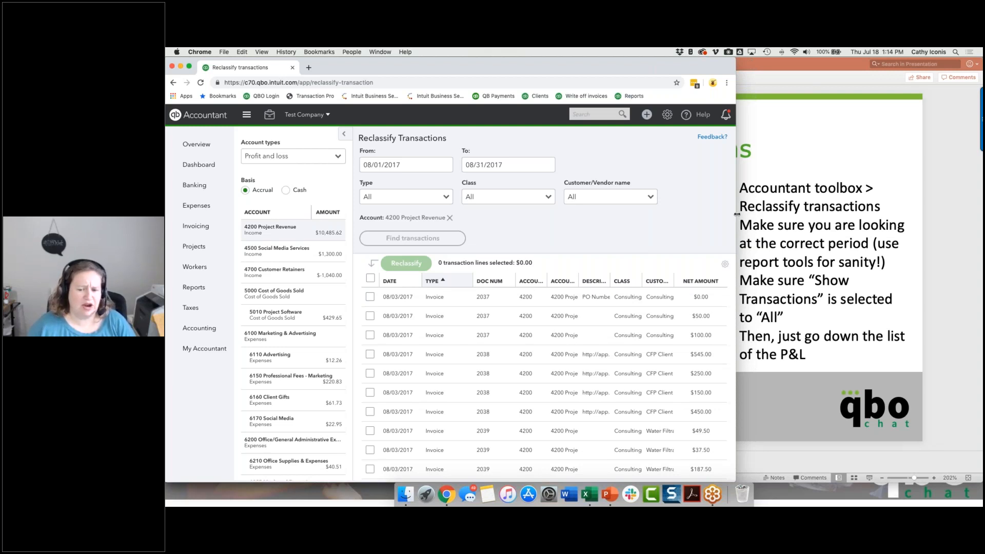
{"action": "left_click_drag", "start_coordinate": [736, 213], "coordinate": [838, 214]}
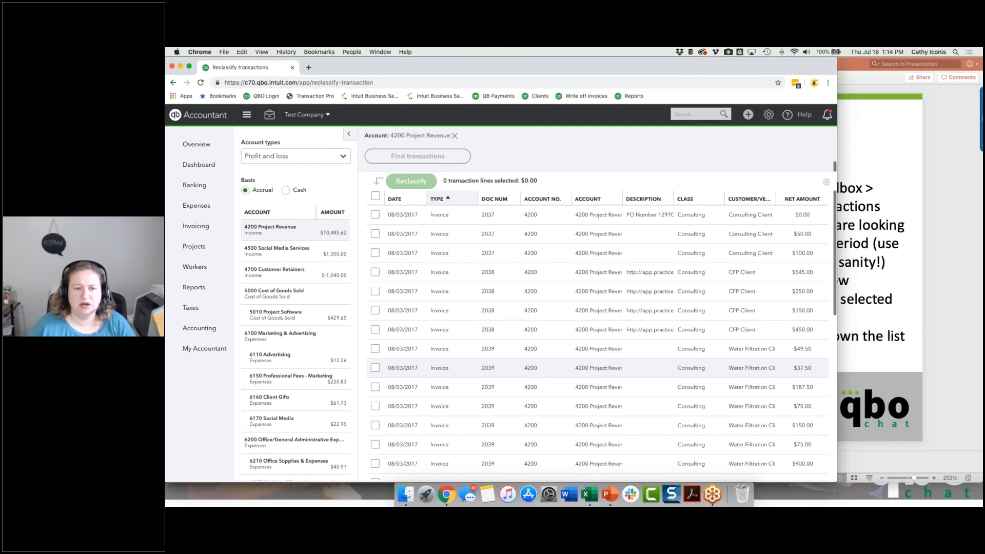
{"action": "scroll", "coordinate": [595, 369], "scroll_direction": "down", "scroll_amount": 10}
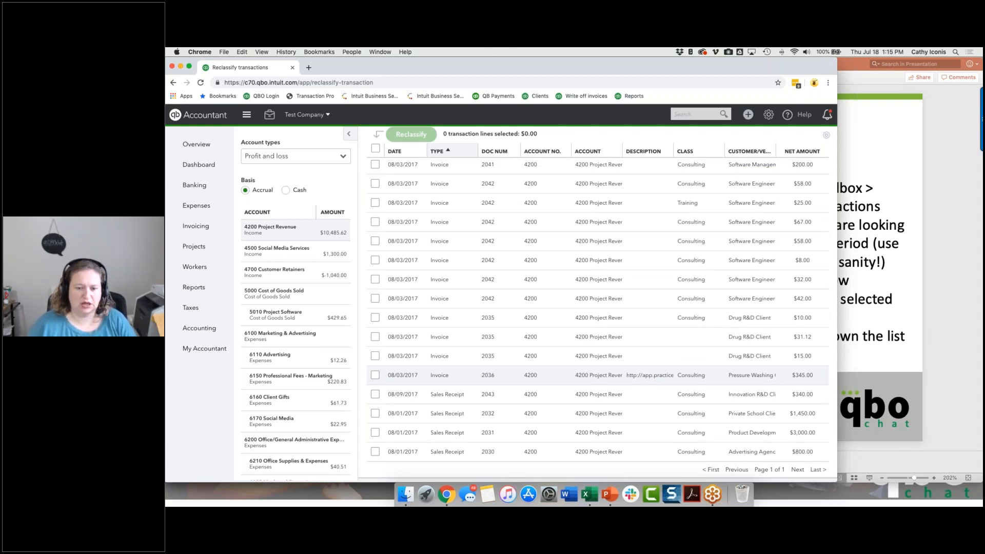
{"action": "left_click", "coordinate": [375, 357]}
{"action": "left_click", "coordinate": [375, 337]}
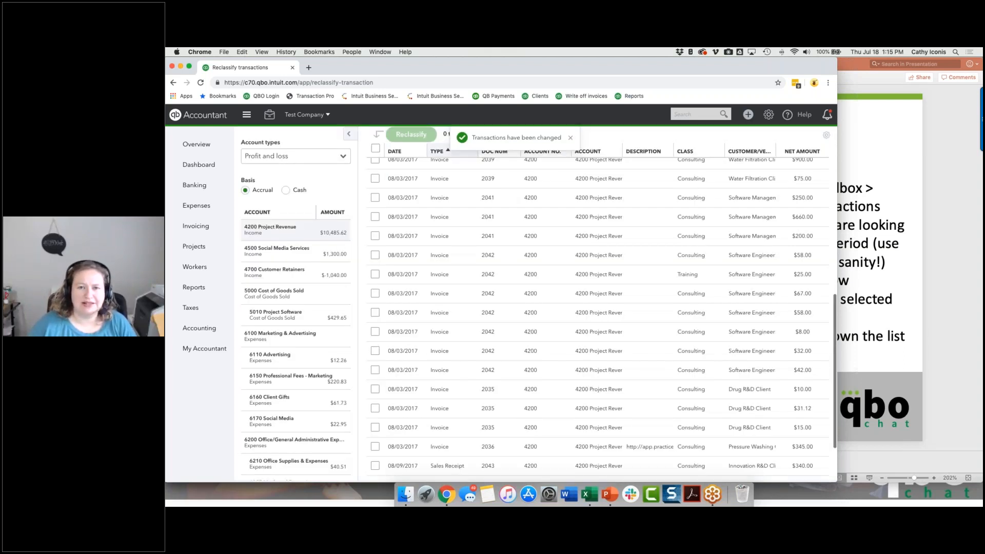
Review the account and class of the 4500 Social Media Services, 4700 Customer Retainers and 5010 Project Software transactions in turn.
{"action": "scroll", "coordinate": [449, 241], "scroll_direction": "down", "scroll_amount": 3}
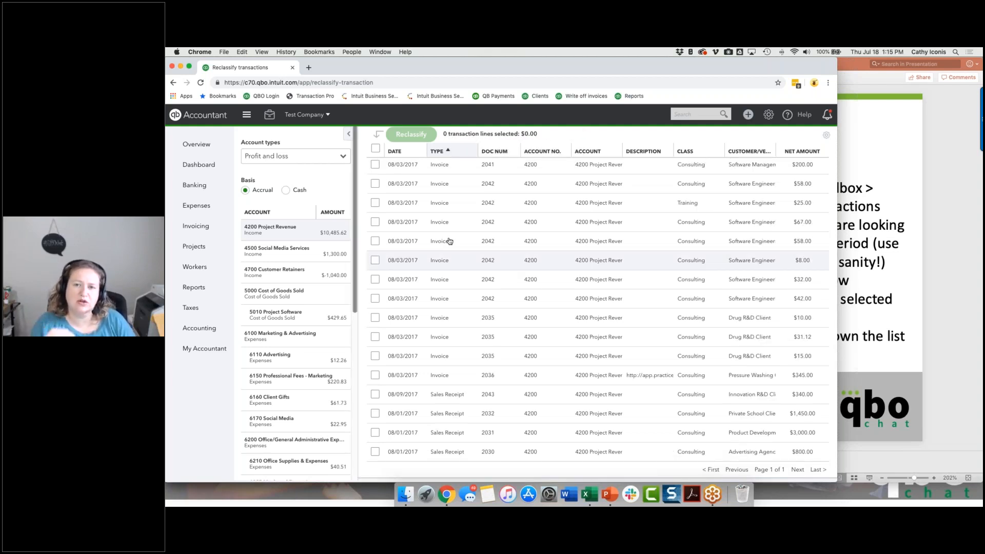
{"action": "scroll", "coordinate": [457, 307], "scroll_direction": "up", "scroll_amount": 10}
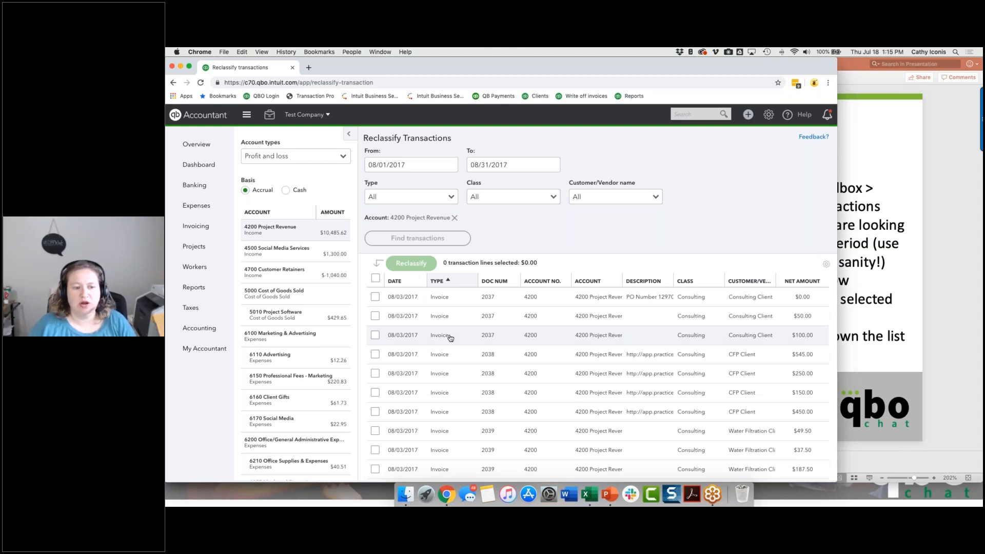
{"action": "left_click", "coordinate": [277, 251]}
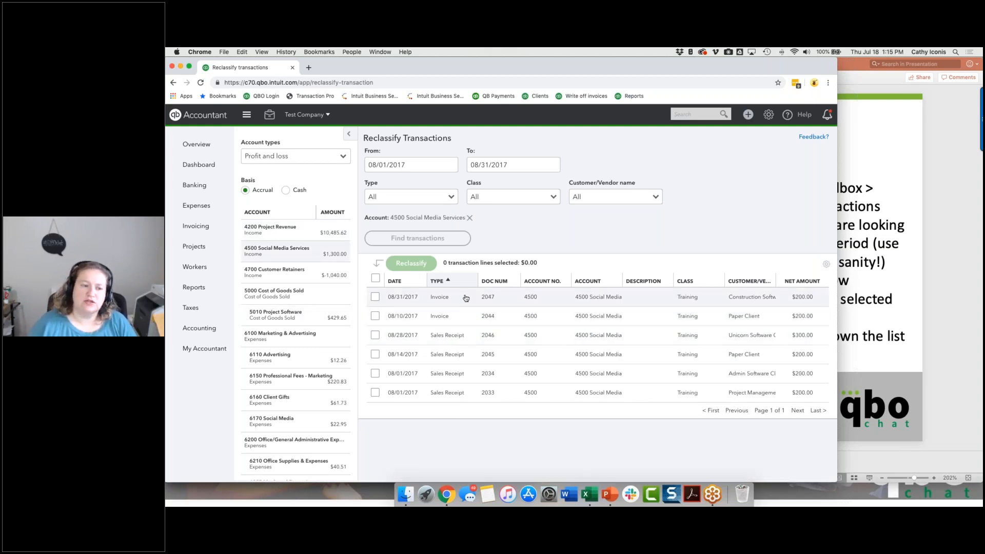
{"action": "left_click", "coordinate": [273, 273]}
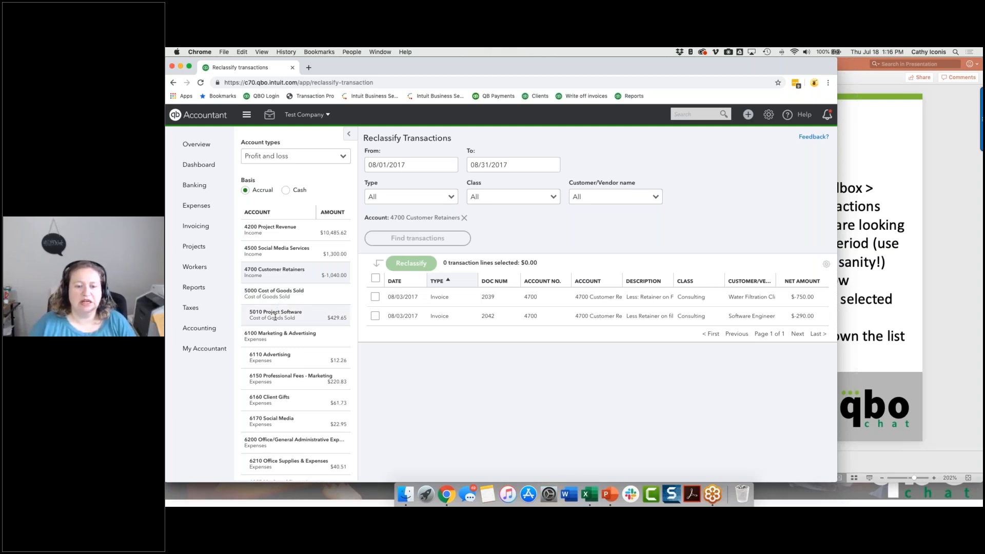
{"action": "left_click", "coordinate": [275, 316]}
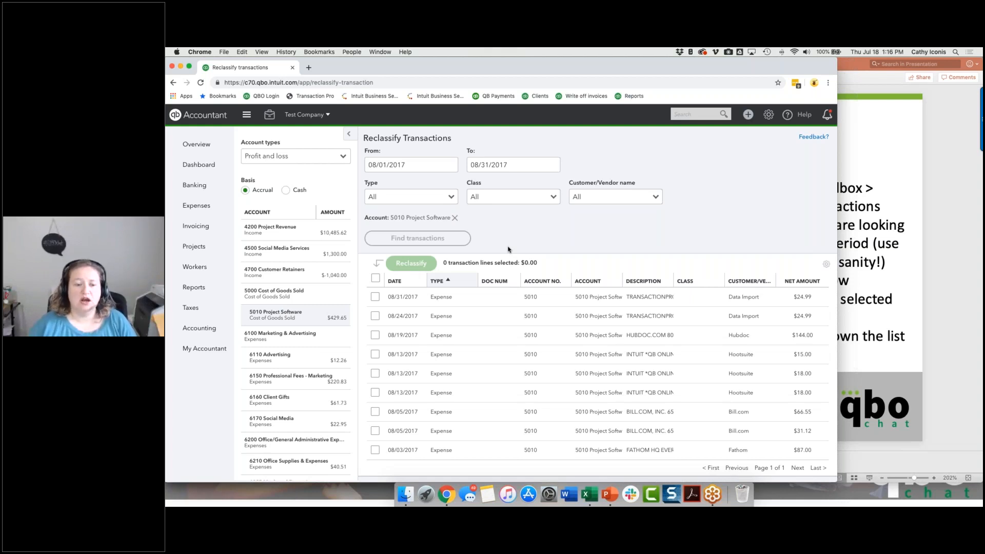
Move the period's start date back to 07/01/2017 and find the 5010 Project Software transactions through 08/31/2017.
{"action": "scroll", "coordinate": [486, 317], "scroll_direction": "down", "scroll_amount": 1}
{"action": "scroll", "coordinate": [679, 338], "scroll_direction": "up", "scroll_amount": 1}
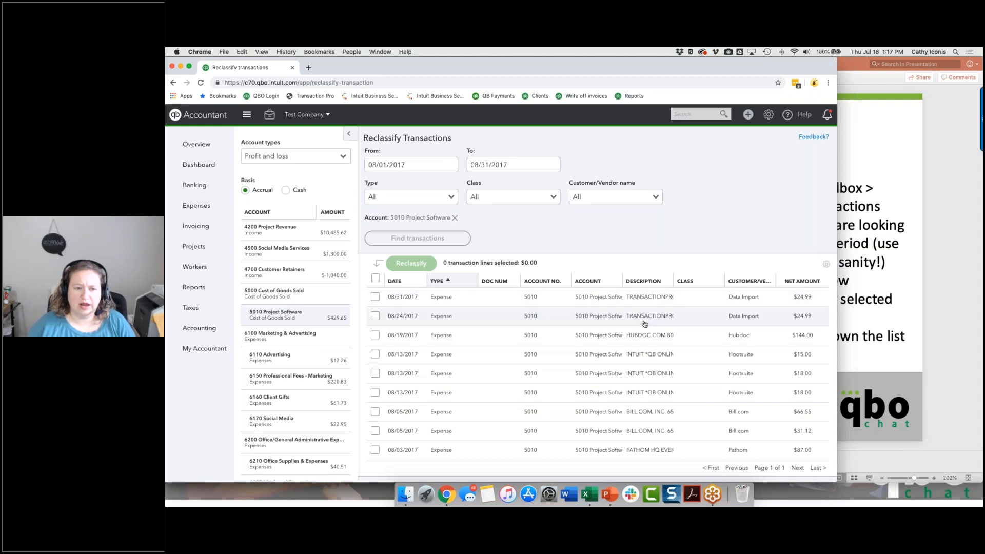
{"action": "left_click", "coordinate": [400, 164]}
{"action": "double_click", "coordinate": [400, 164]}
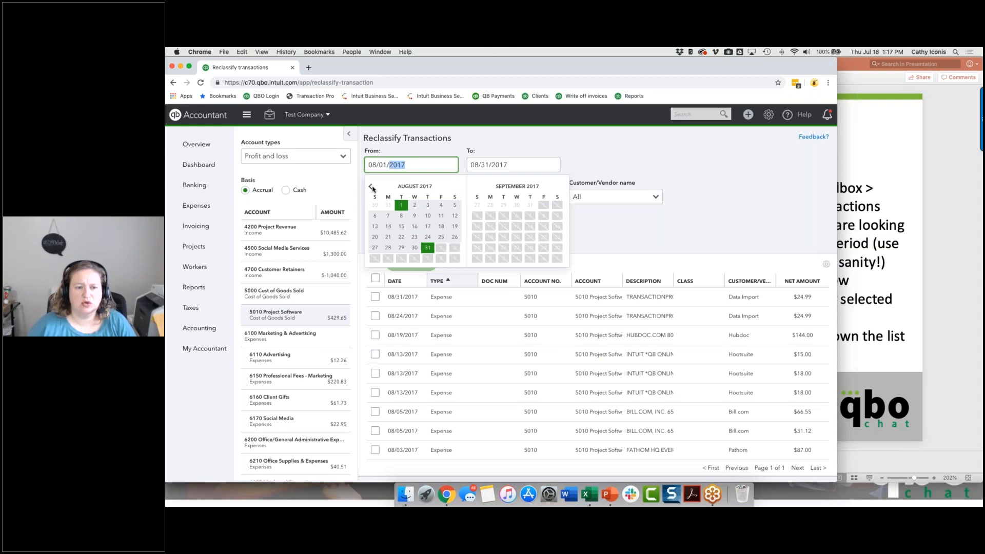
{"action": "left_click", "coordinate": [372, 187]}
{"action": "left_click", "coordinate": [453, 205]}
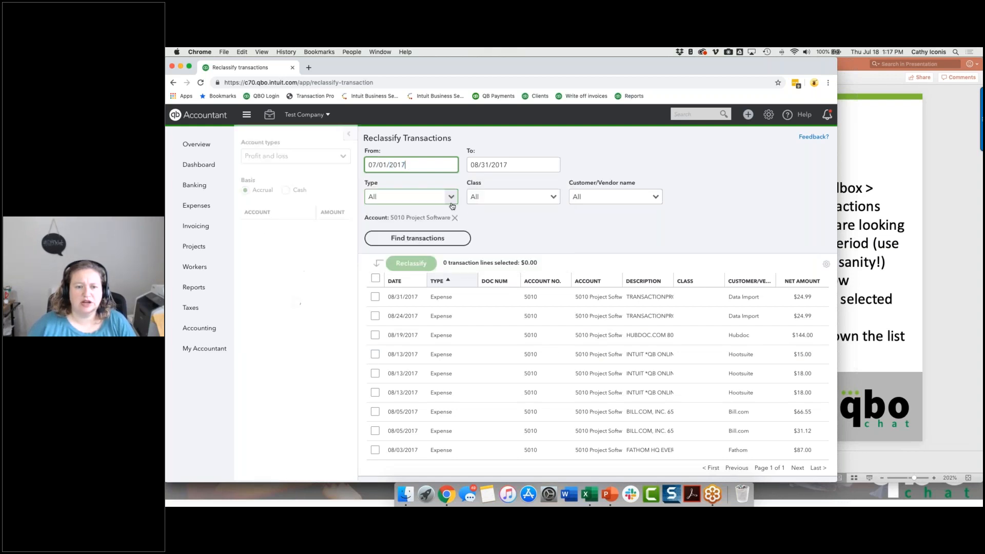
{"action": "left_click", "coordinate": [443, 238]}
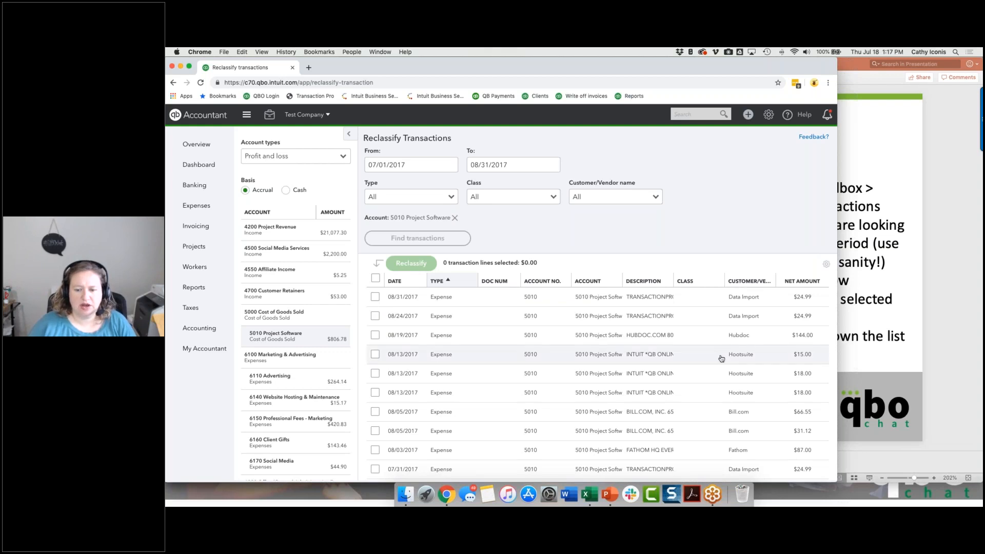
Sort the 5010 Project Software transactions by customer/vendor and compare each vendor's July and August 2017 charges.
{"action": "scroll", "coordinate": [721, 359], "scroll_direction": "down", "scroll_amount": 6}
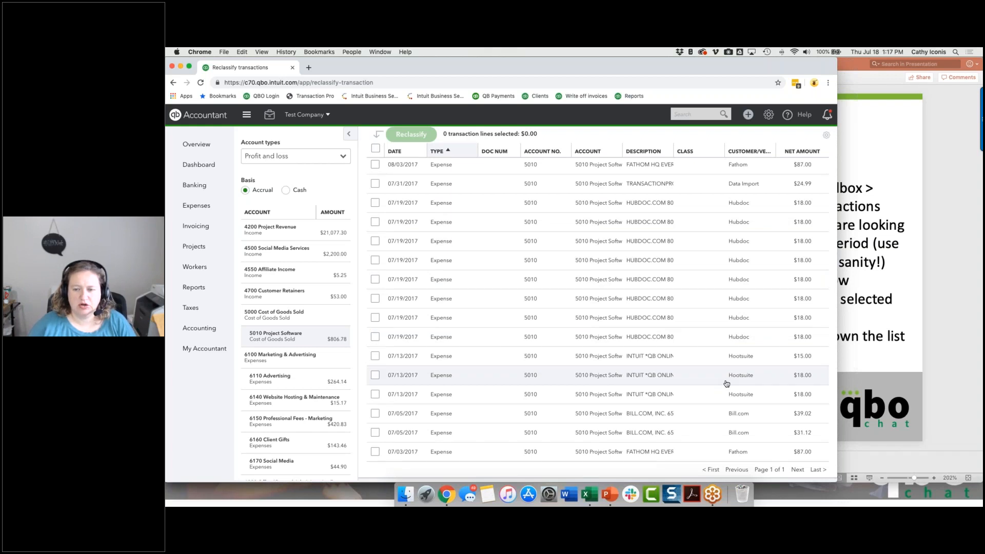
{"action": "scroll", "coordinate": [728, 382], "scroll_direction": "up", "scroll_amount": 6}
{"action": "left_click", "coordinate": [734, 281]}
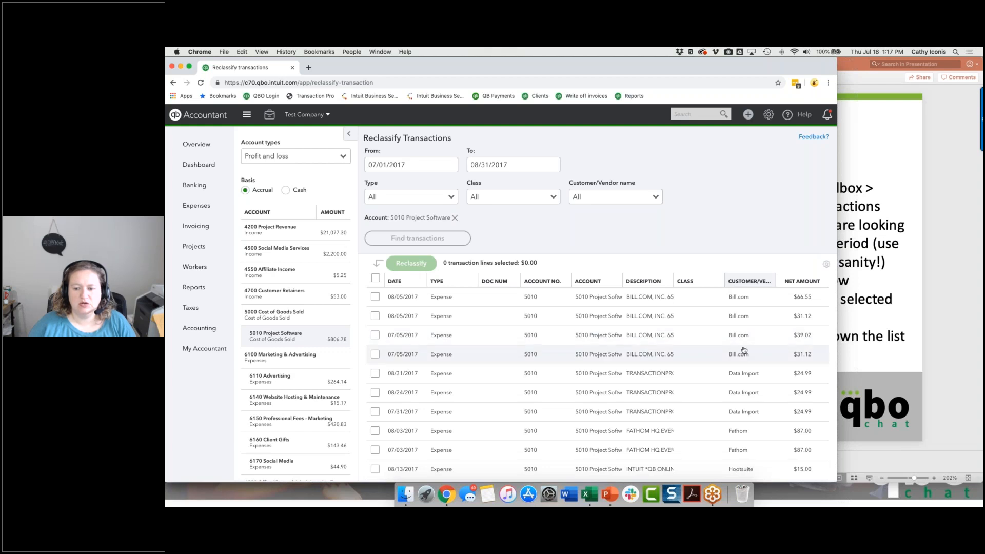
{"action": "scroll", "coordinate": [747, 298], "scroll_direction": "down", "scroll_amount": 4}
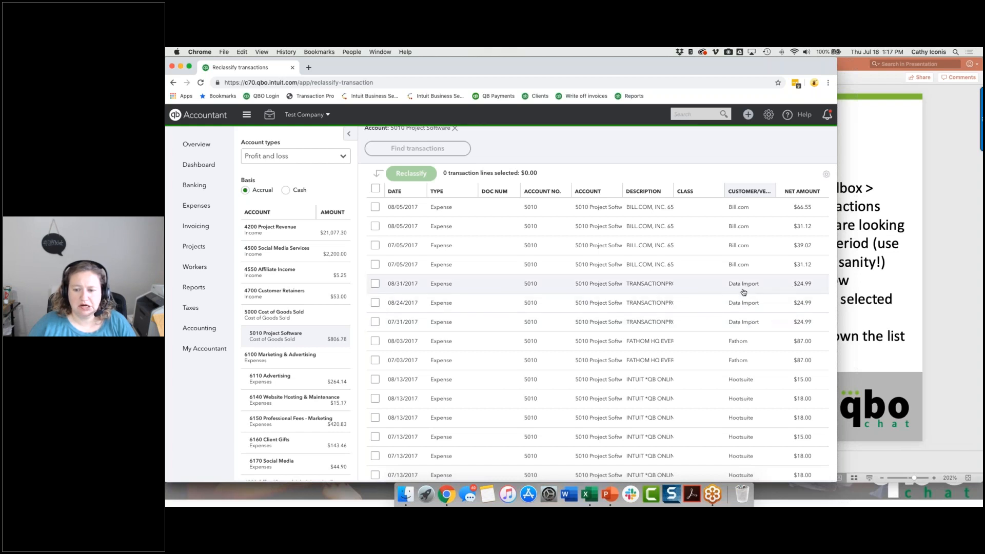
{"action": "scroll", "coordinate": [744, 292], "scroll_direction": "down", "scroll_amount": 2}
{"action": "scroll", "coordinate": [743, 306], "scroll_direction": "down", "scroll_amount": 2}
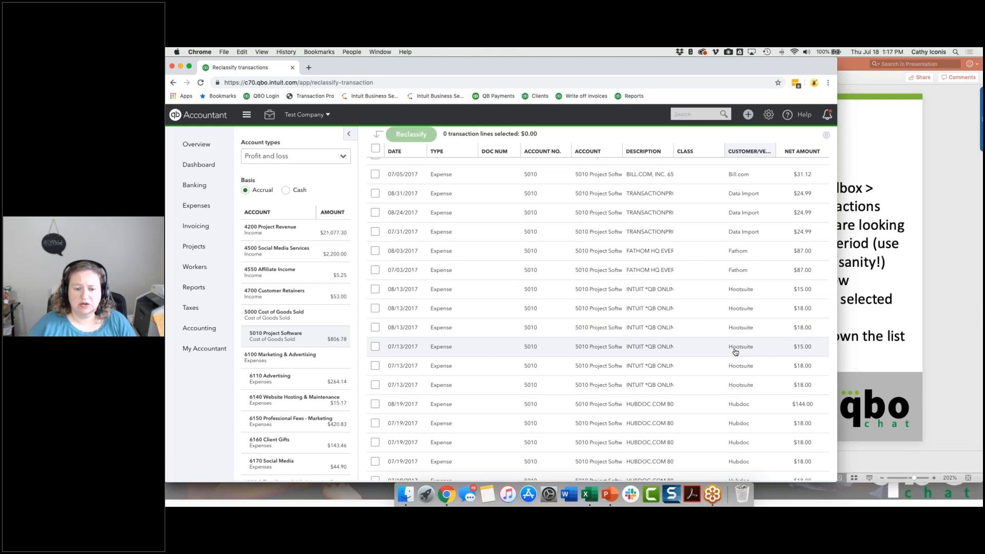
{"action": "scroll", "coordinate": [737, 393], "scroll_direction": "down", "scroll_amount": 3}
{"action": "scroll", "coordinate": [737, 385], "scroll_direction": "down", "scroll_amount": 1}
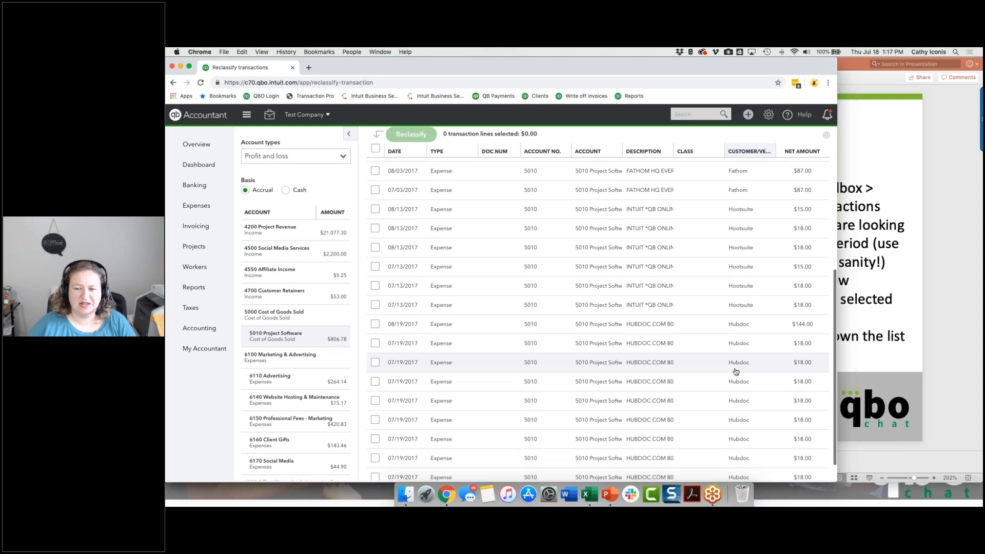
{"action": "scroll", "coordinate": [736, 372], "scroll_direction": "down", "scroll_amount": 2}
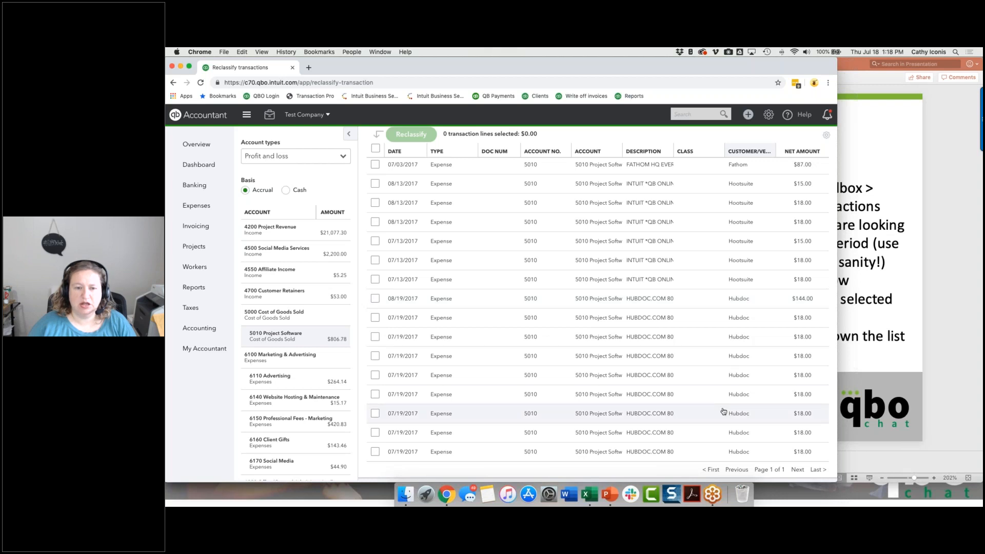
{"action": "scroll", "coordinate": [724, 410], "scroll_direction": "up", "scroll_amount": 10}
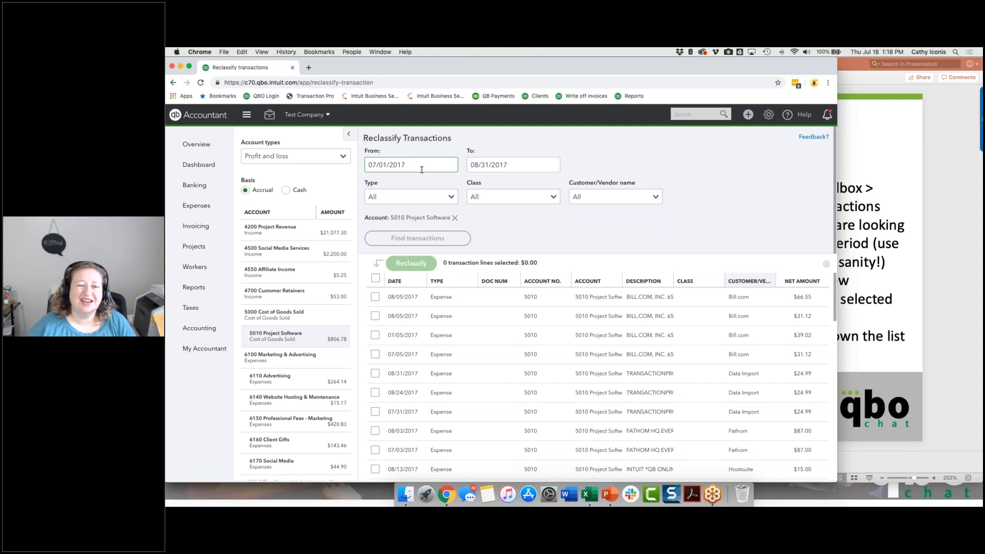
Set the period's start date to 08/01/2017 and find the transactions again.
{"action": "left_click", "coordinate": [421, 170]}
{"action": "type", "text": "080117"}
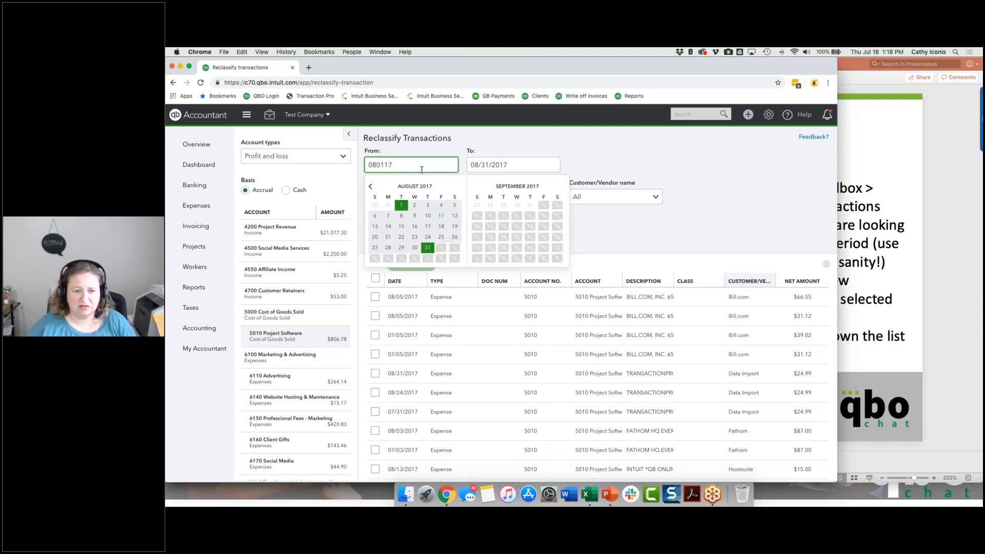
{"action": "key", "text": "Tab"}
{"action": "left_click", "coordinate": [420, 240]}
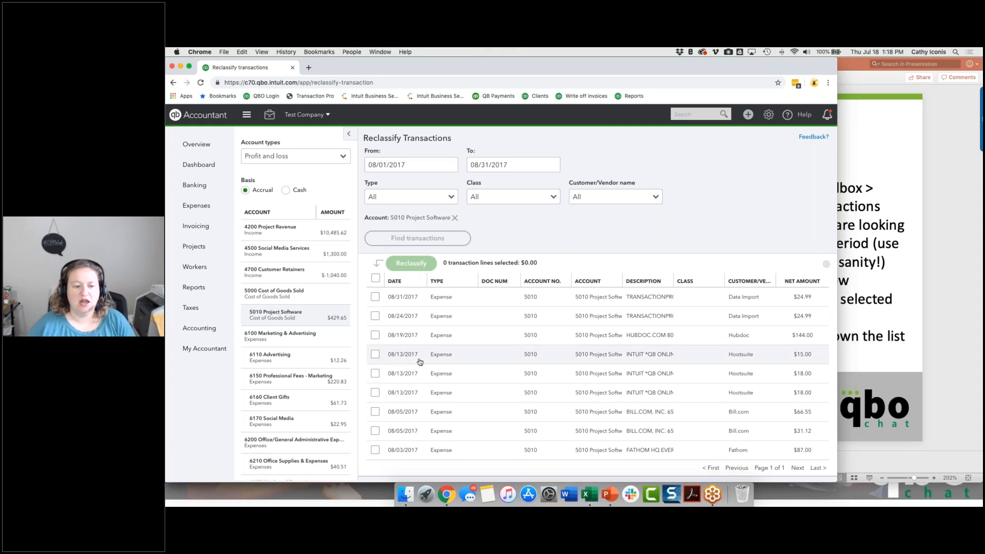
Review the August 2017 transactions of 6110 Advertising and 6150 Professional Fees - Marketing.
{"action": "left_click", "coordinate": [294, 361]}
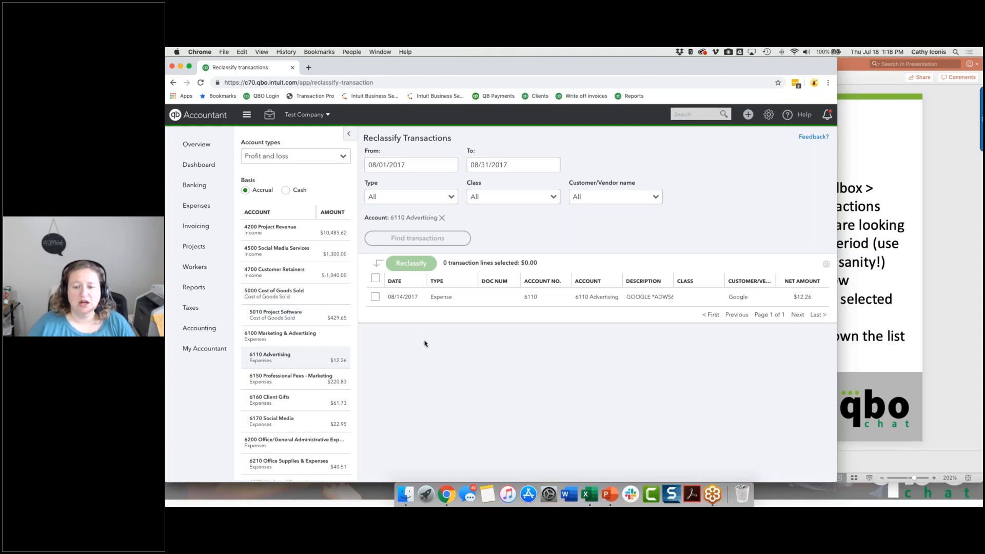
{"action": "left_click", "coordinate": [294, 388]}
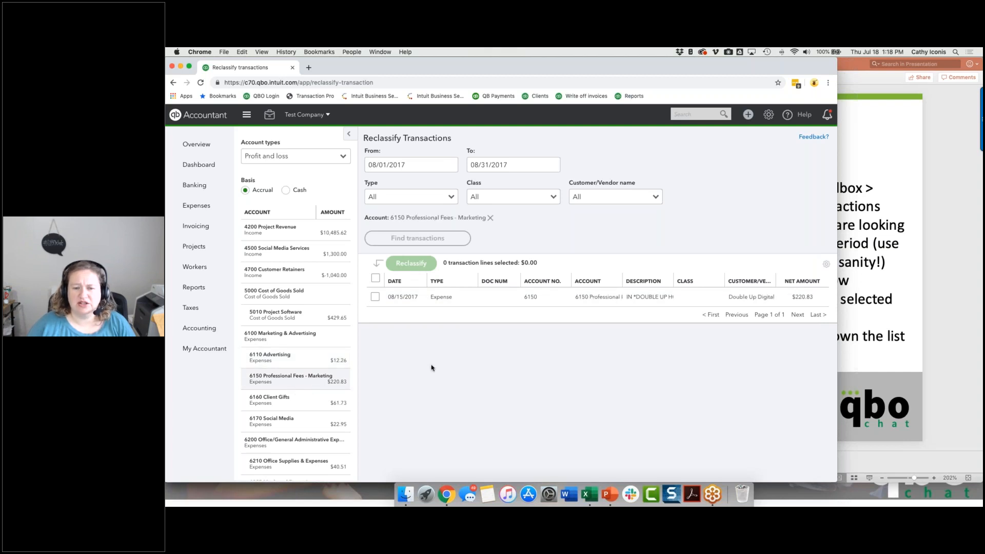
List the 6160 Client Gifts transactions and reclassify the 08/17/2017 expense line of $20.00 to account 6225 Meals and Entertainment.
{"action": "scroll", "coordinate": [295, 369], "scroll_direction": "down", "scroll_amount": 3}
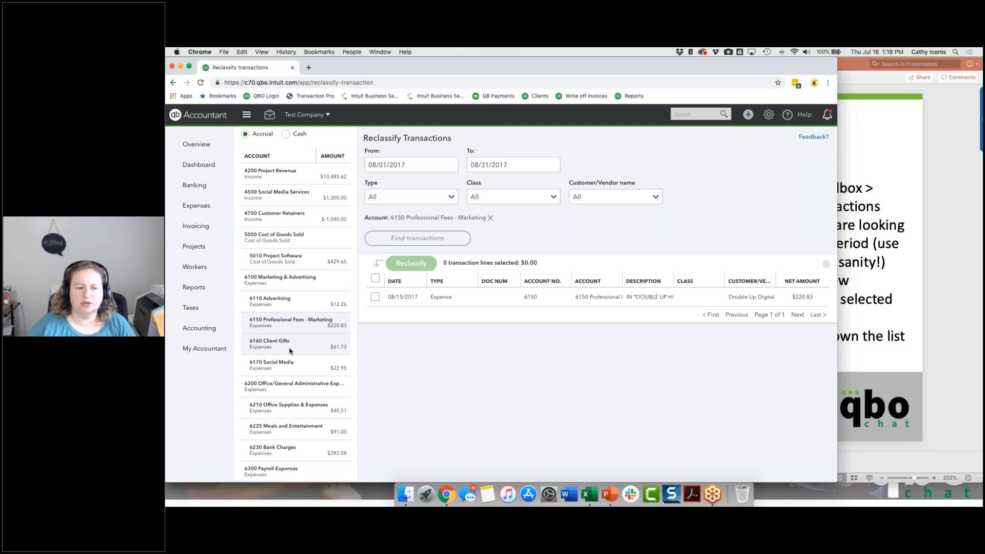
{"action": "left_click", "coordinate": [290, 351]}
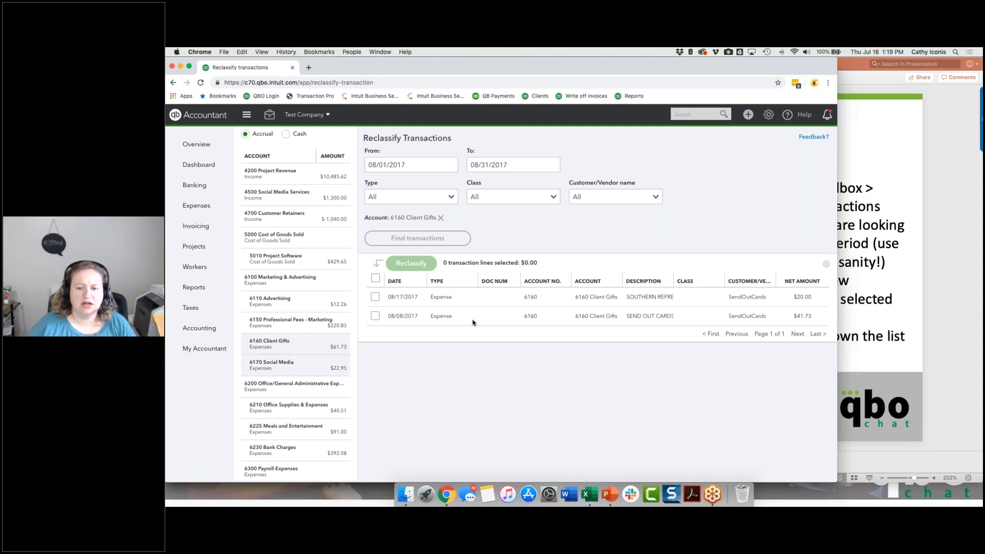
{"action": "left_click", "coordinate": [375, 298]}
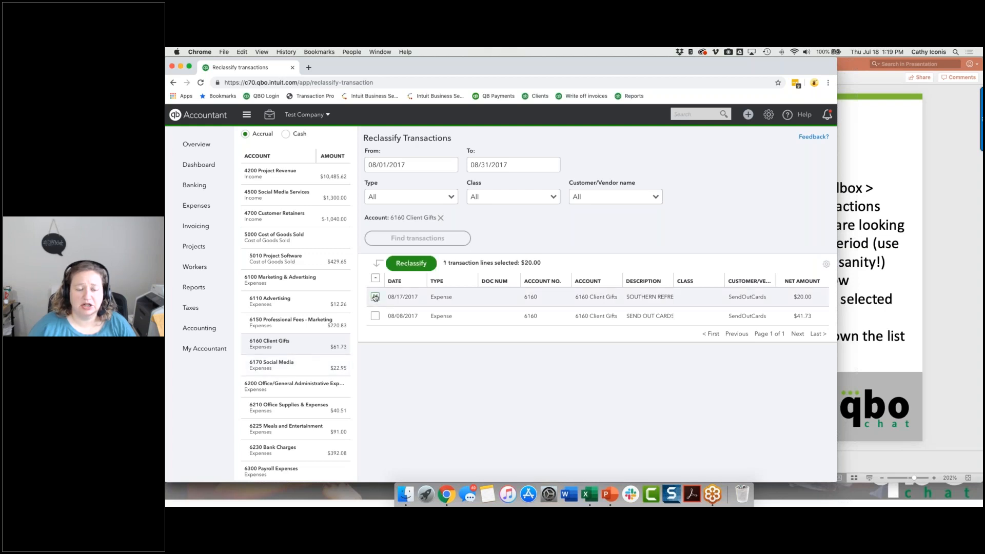
{"action": "left_click", "coordinate": [411, 263]}
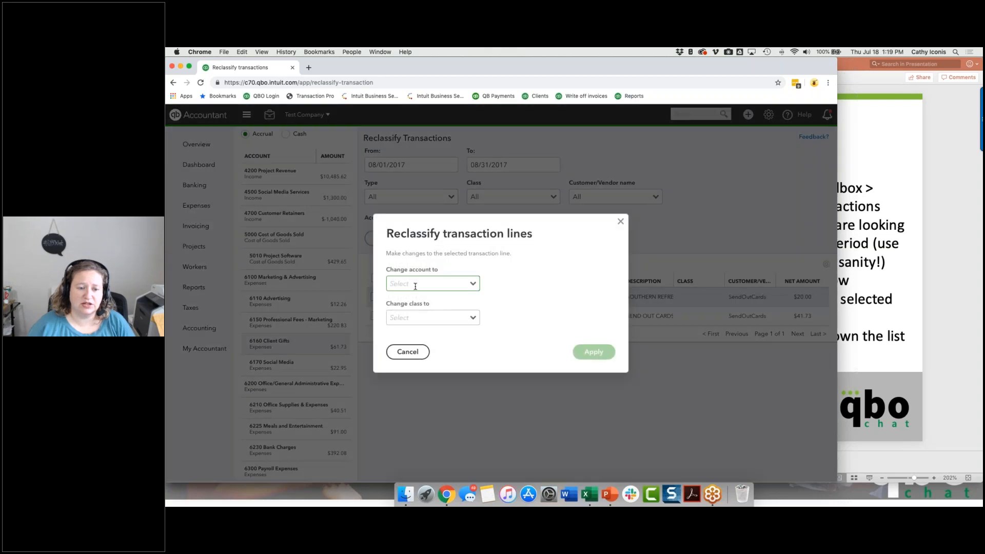
{"action": "left_click", "coordinate": [417, 283]}
{"action": "type", "text": "mea"}
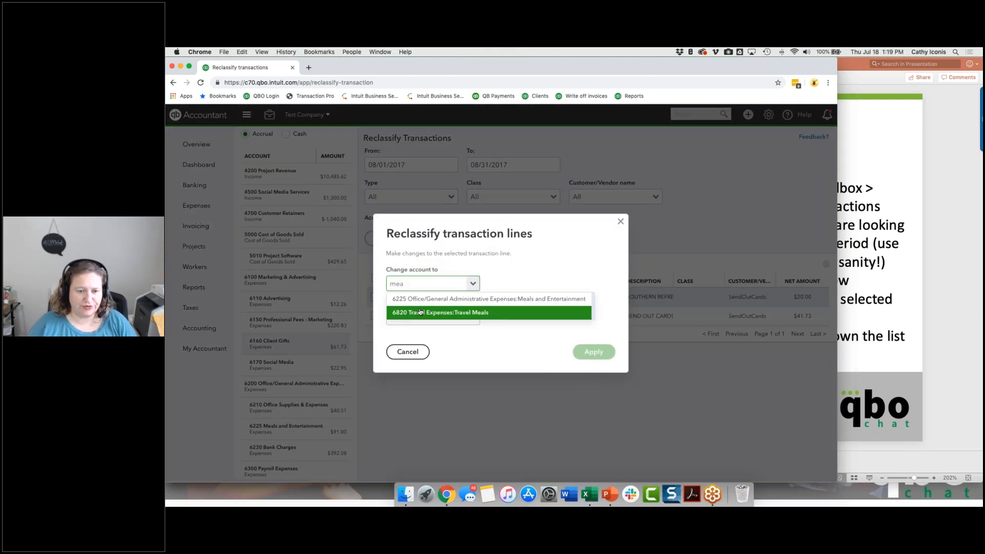
{"action": "left_click", "coordinate": [419, 299]}
{"action": "left_click", "coordinate": [594, 352]}
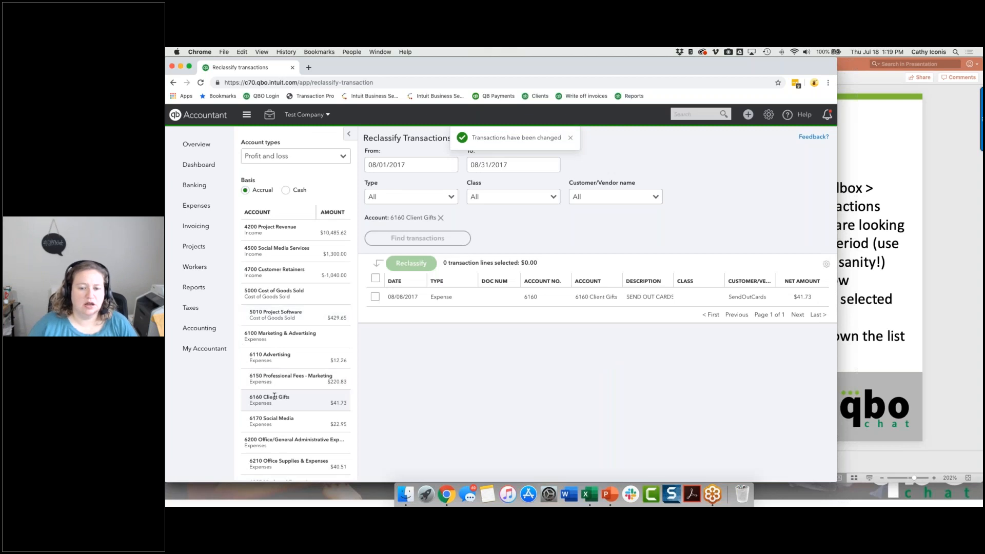
Review the transactions of 6170 Social Media, 6210 Office Supplies & Expenses, 6225 Meals and Entertainment and 6230 Bank Charges in turn.
{"action": "scroll", "coordinate": [278, 393], "scroll_direction": "down", "scroll_amount": 1}
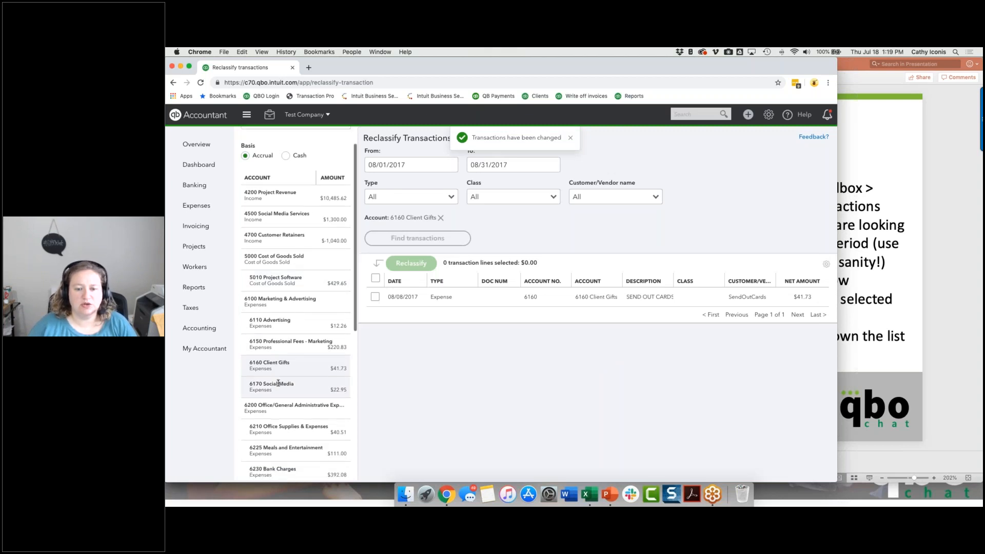
{"action": "left_click", "coordinate": [278, 384]}
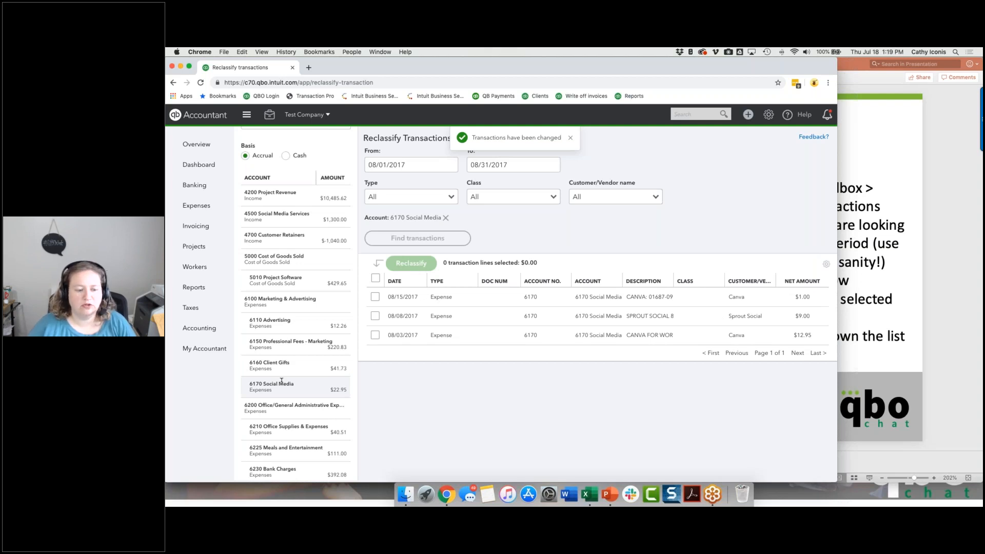
{"action": "scroll", "coordinate": [281, 381], "scroll_direction": "down", "scroll_amount": 1}
{"action": "left_click", "coordinate": [281, 386]}
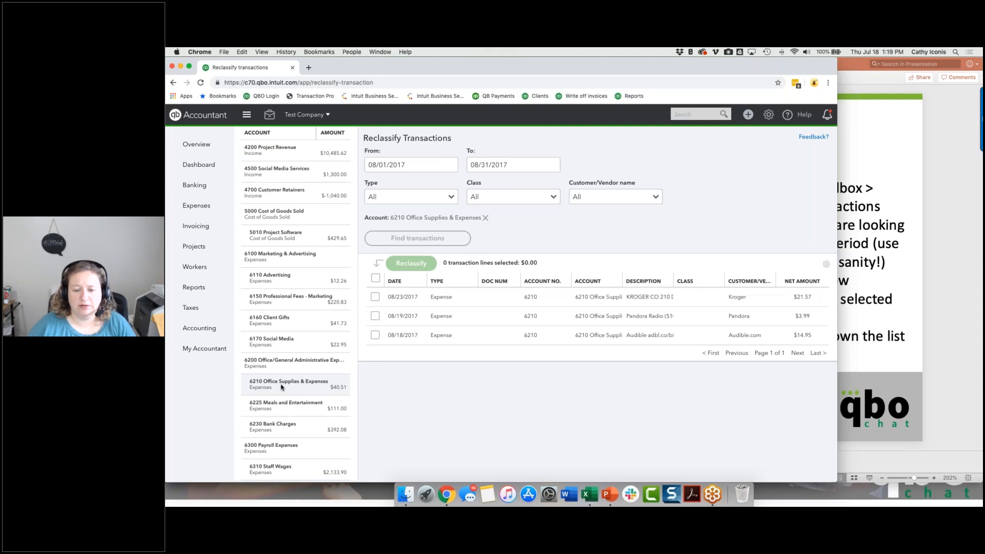
{"action": "scroll", "coordinate": [282, 387], "scroll_direction": "down", "scroll_amount": 1}
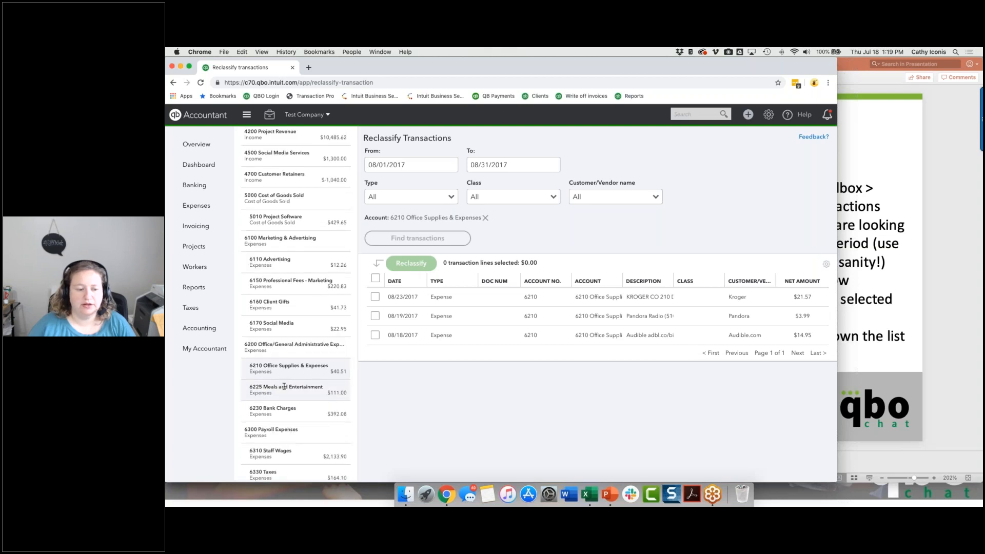
{"action": "left_click", "coordinate": [284, 386]}
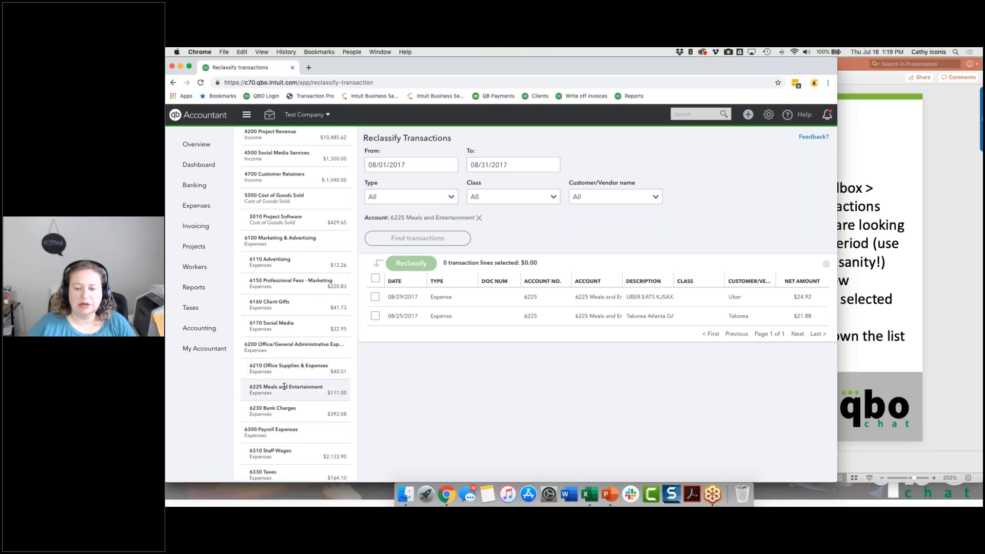
{"action": "scroll", "coordinate": [285, 386], "scroll_direction": "down", "scroll_amount": 2}
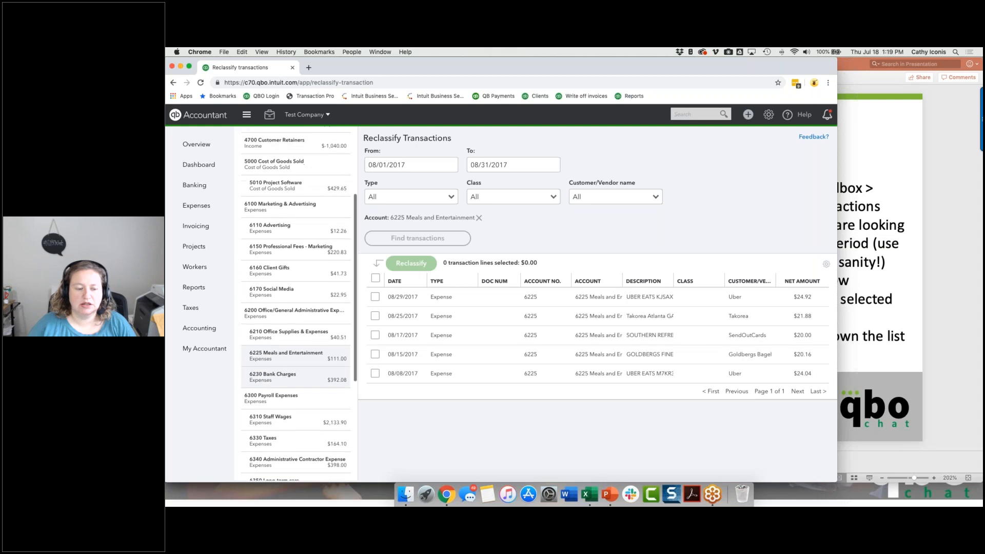
{"action": "left_click", "coordinate": [285, 386]}
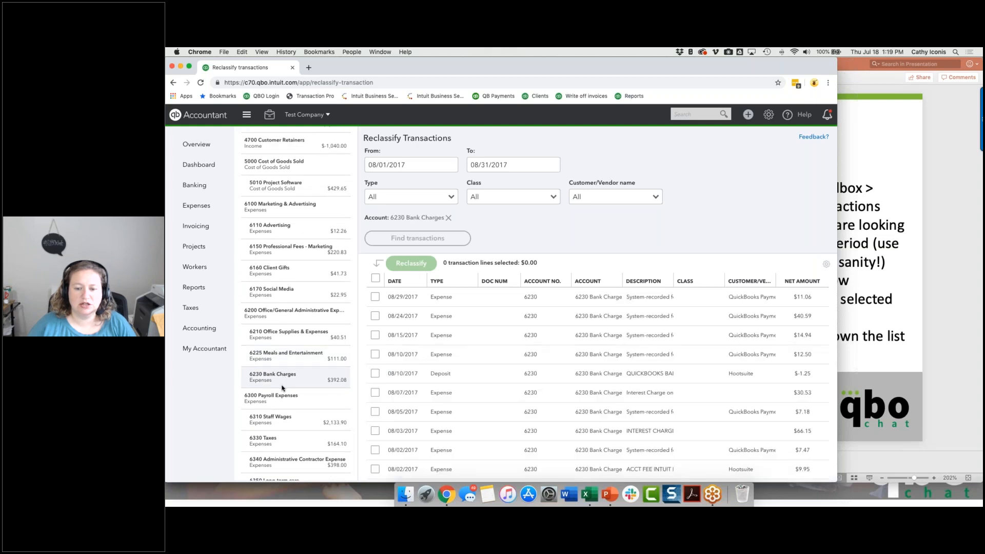
{"action": "scroll", "coordinate": [540, 343], "scroll_direction": "down", "scroll_amount": 1}
{"action": "scroll", "coordinate": [541, 343], "scroll_direction": "down", "scroll_amount": 2}
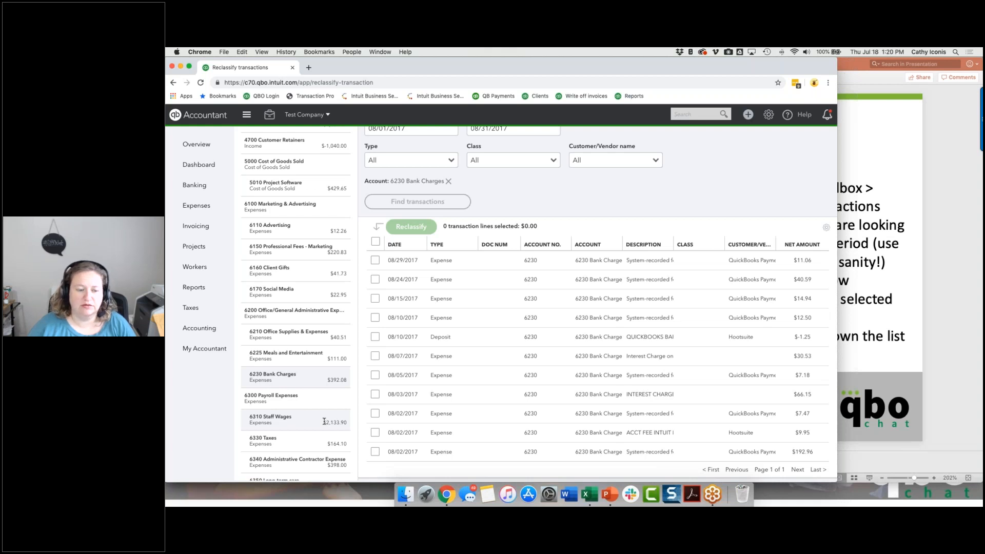
Review the transactions of the payroll expense accounts in turn, from 6310 Staff Wages through 6396 Recruiting Costs.
{"action": "left_click", "coordinate": [324, 421]}
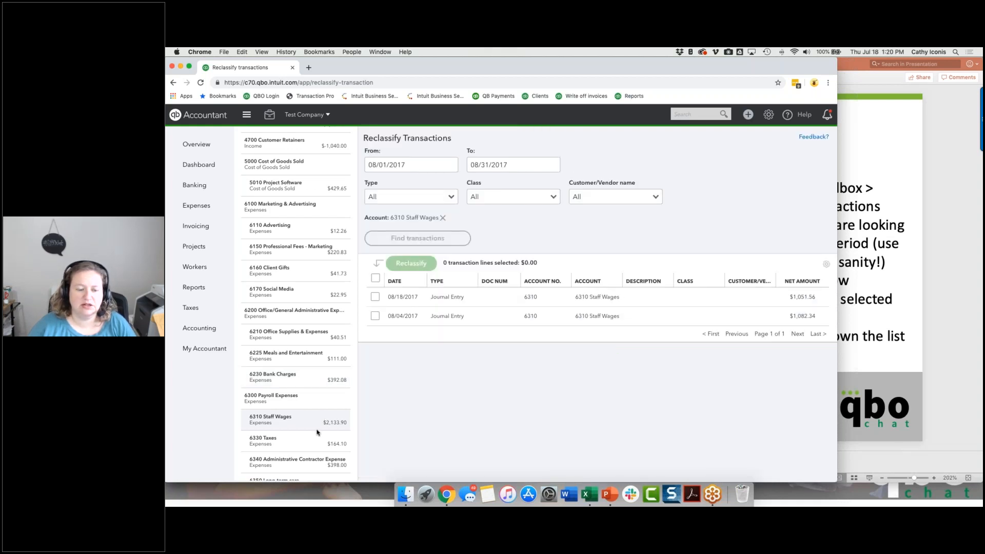
{"action": "left_click", "coordinate": [314, 444]}
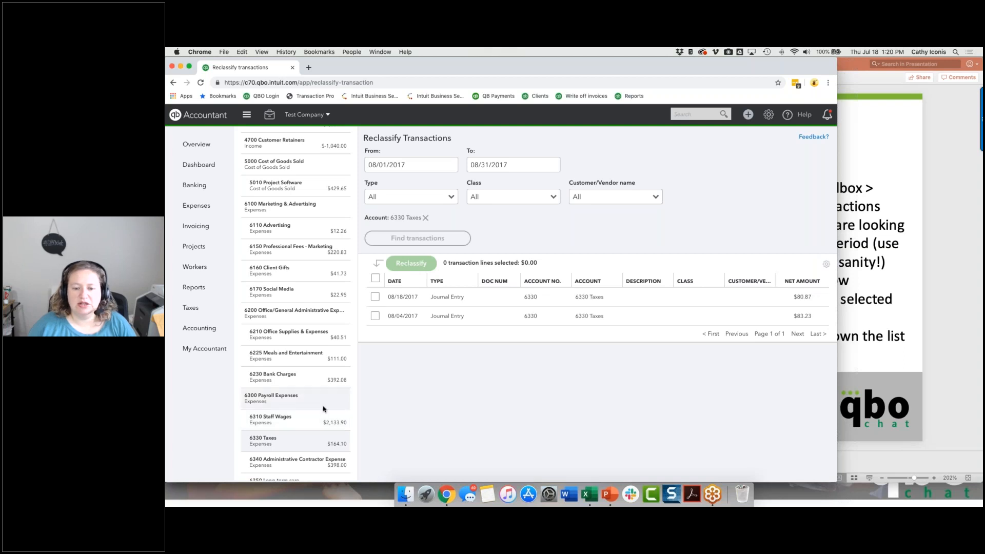
{"action": "scroll", "coordinate": [313, 411], "scroll_direction": "down", "scroll_amount": 3}
{"action": "left_click", "coordinate": [311, 376]}
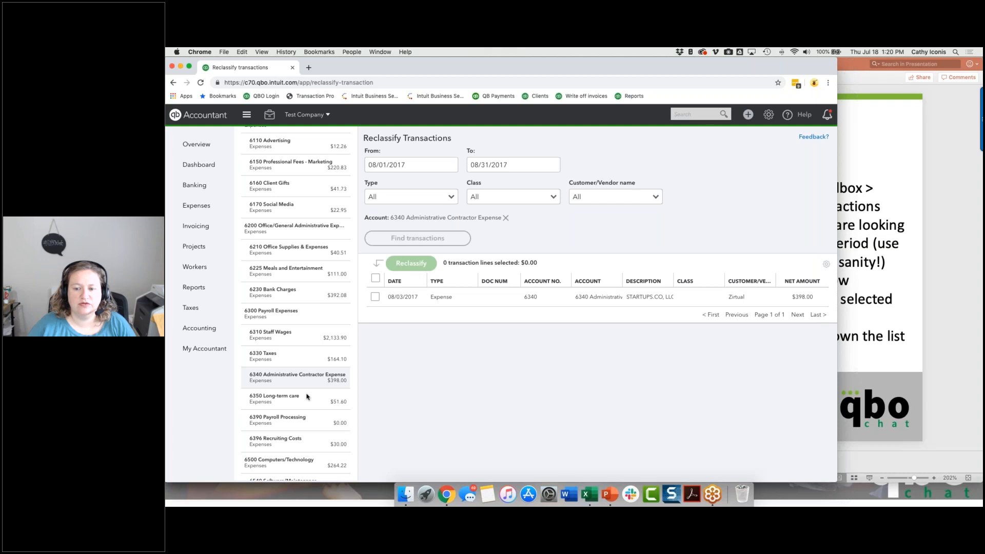
{"action": "left_click", "coordinate": [308, 398]}
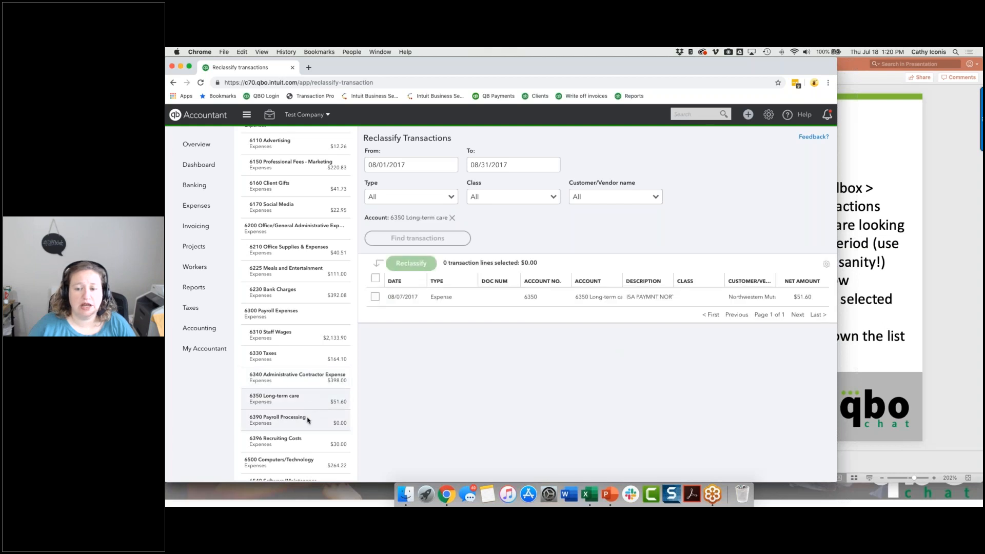
{"action": "left_click", "coordinate": [308, 419]}
{"action": "scroll", "coordinate": [308, 421], "scroll_direction": "down", "scroll_amount": 2}
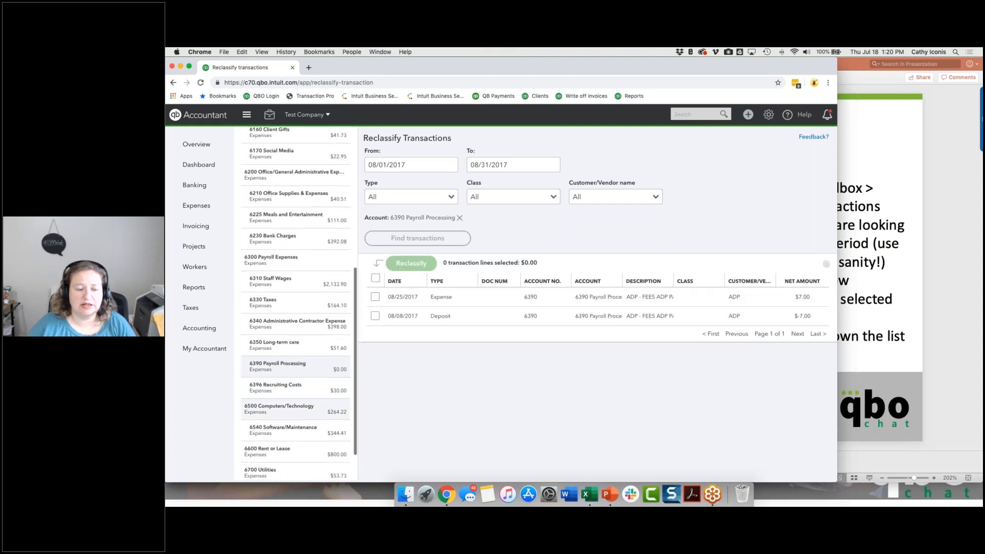
{"action": "left_click", "coordinate": [303, 392]}
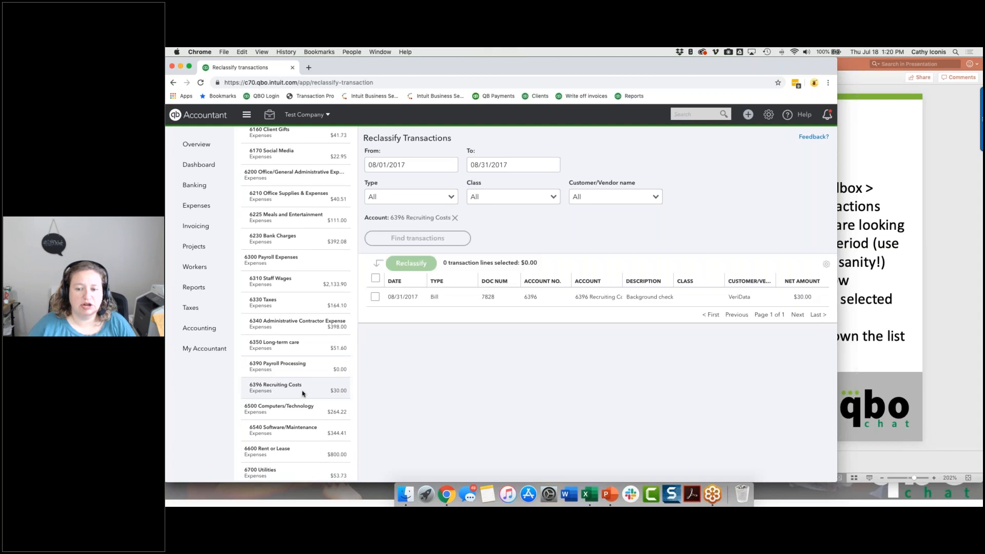
List the 6500 Computers/Technology transactions and reclassify all three Amazon expense lines to account 6540 Computers/Technology:Software/Maintenance.
{"action": "scroll", "coordinate": [302, 393], "scroll_direction": "down", "scroll_amount": 1}
{"action": "left_click", "coordinate": [299, 374]}
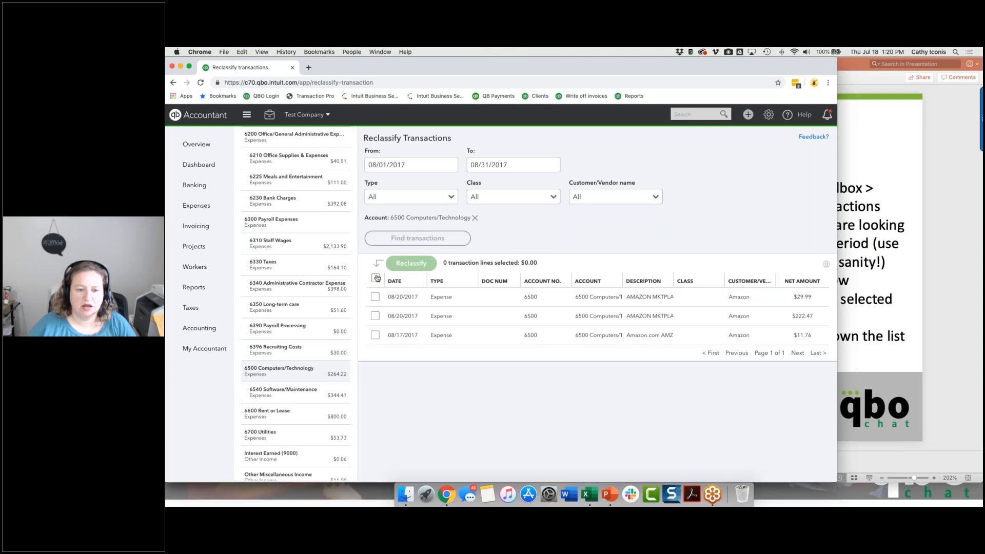
{"action": "left_click", "coordinate": [375, 279]}
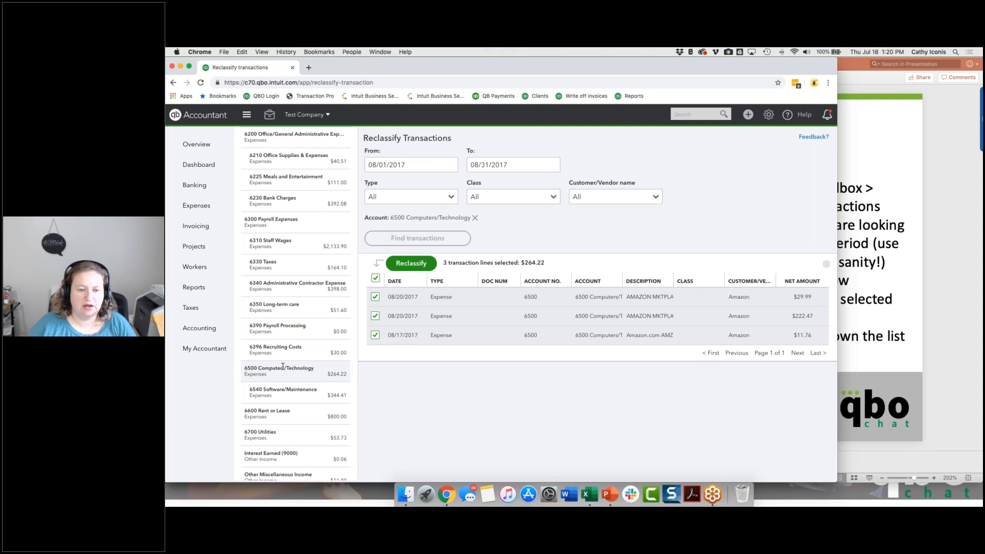
{"action": "left_click", "coordinate": [420, 262]}
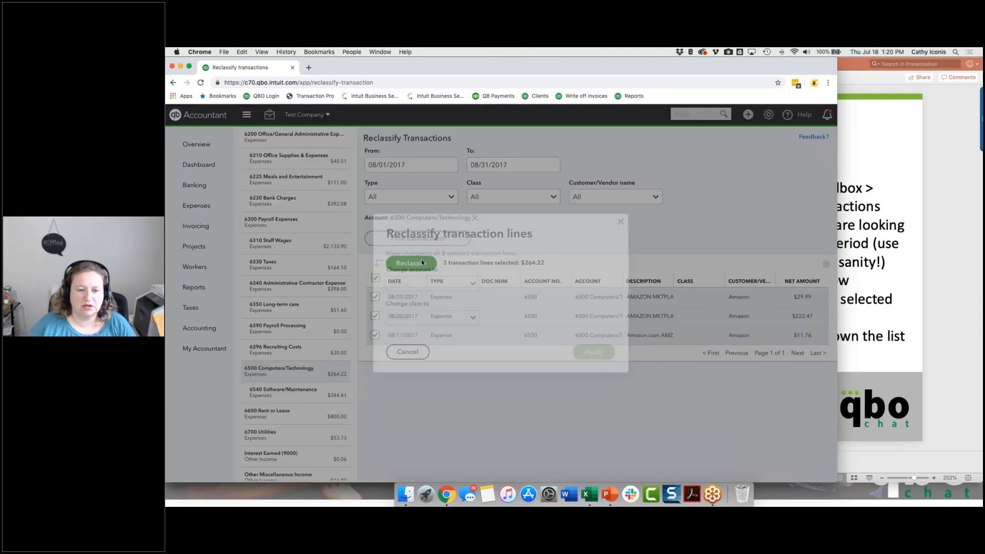
{"action": "type", "text": "65"}
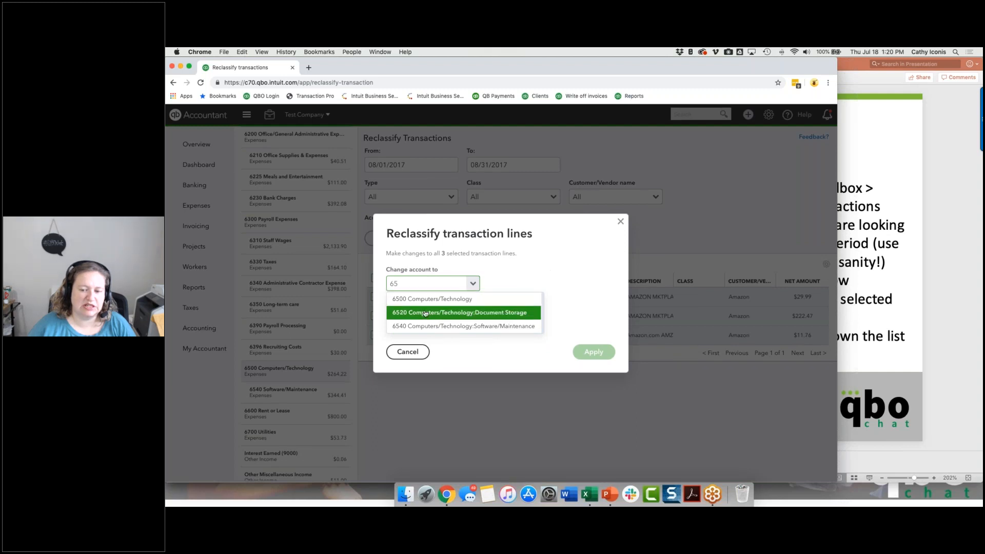
{"action": "left_click", "coordinate": [426, 326]}
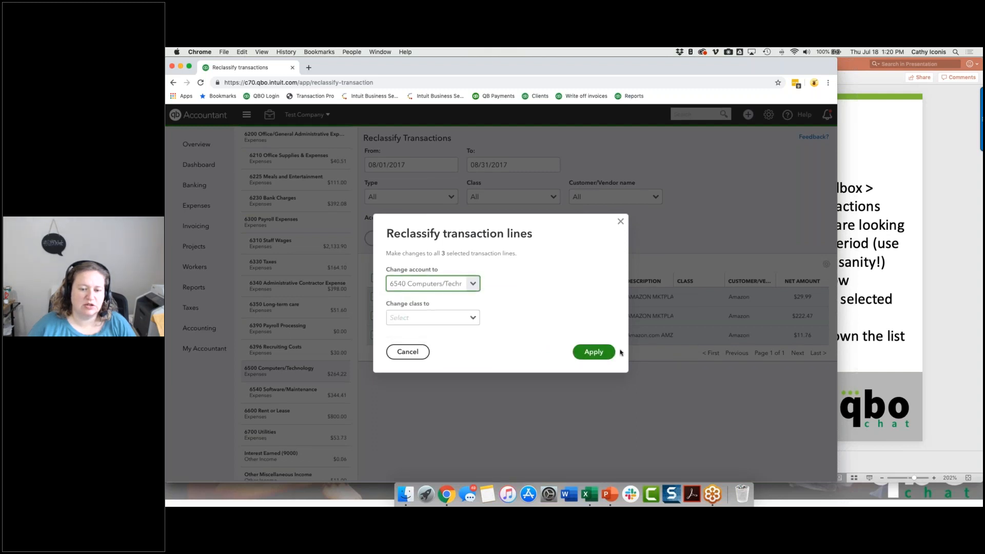
{"action": "left_click", "coordinate": [594, 352]}
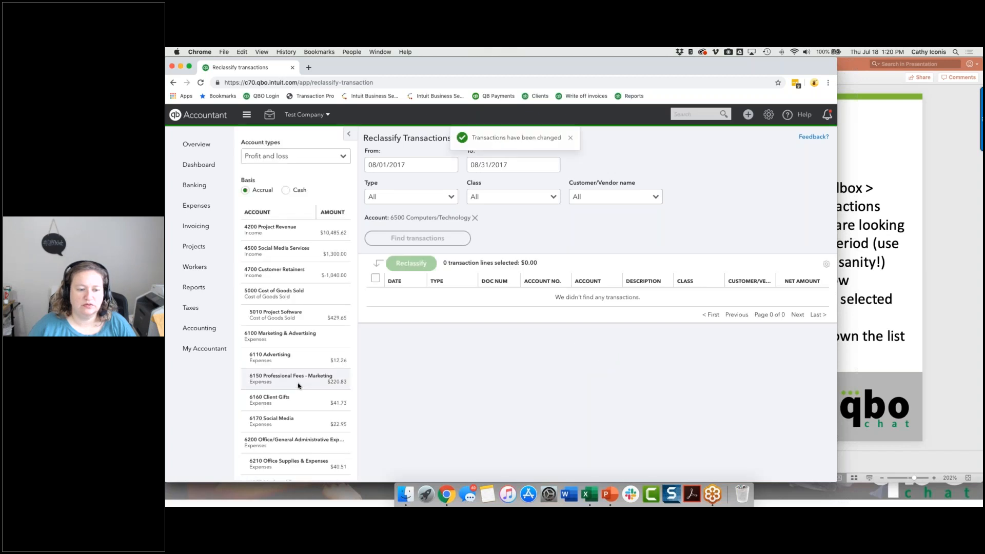
Review the full list of August 2017 transactions in account 6540 Software/Maintenance.
{"action": "scroll", "coordinate": [282, 359], "scroll_direction": "down", "scroll_amount": 5}
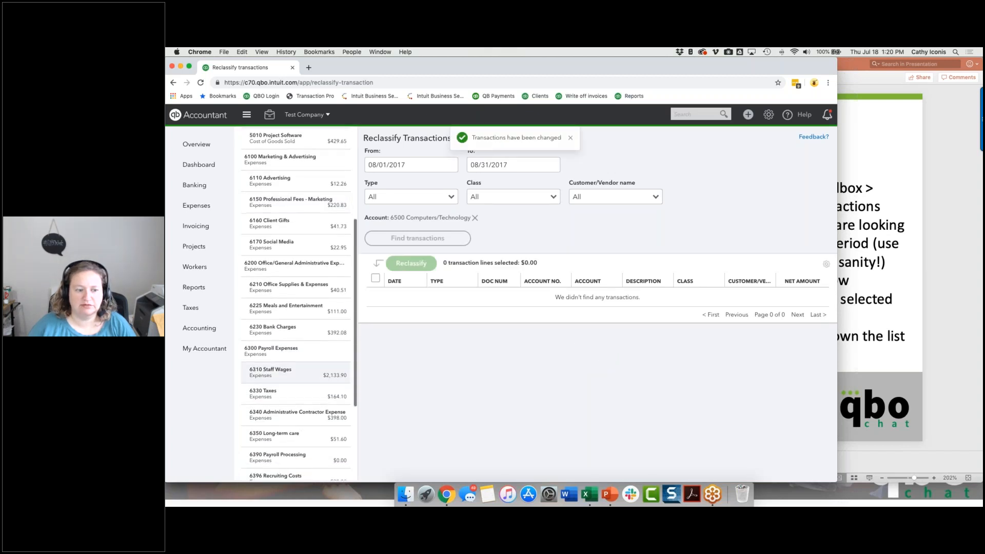
{"action": "scroll", "coordinate": [290, 359], "scroll_direction": "down", "scroll_amount": 2}
{"action": "left_click", "coordinate": [287, 383]}
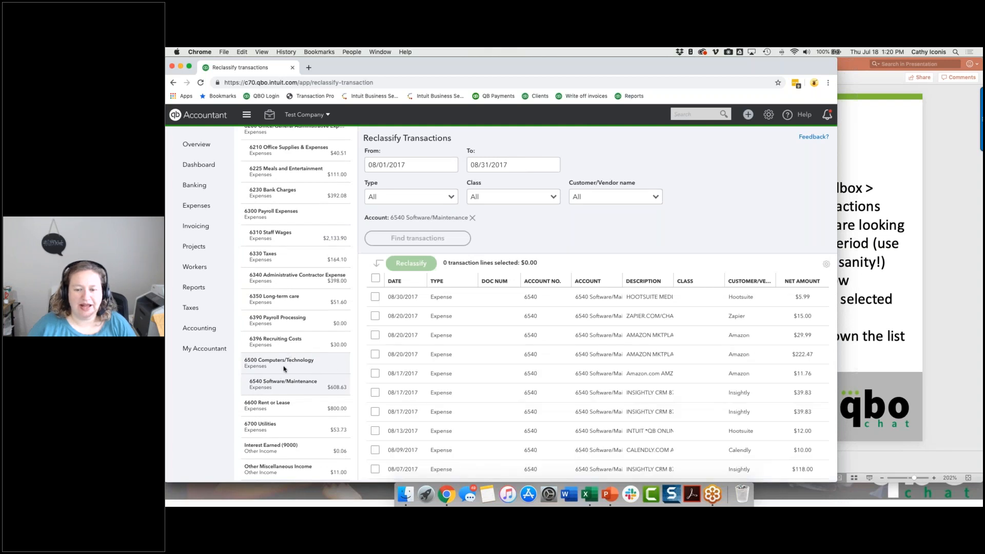
{"action": "scroll", "coordinate": [530, 336], "scroll_direction": "down", "scroll_amount": 3}
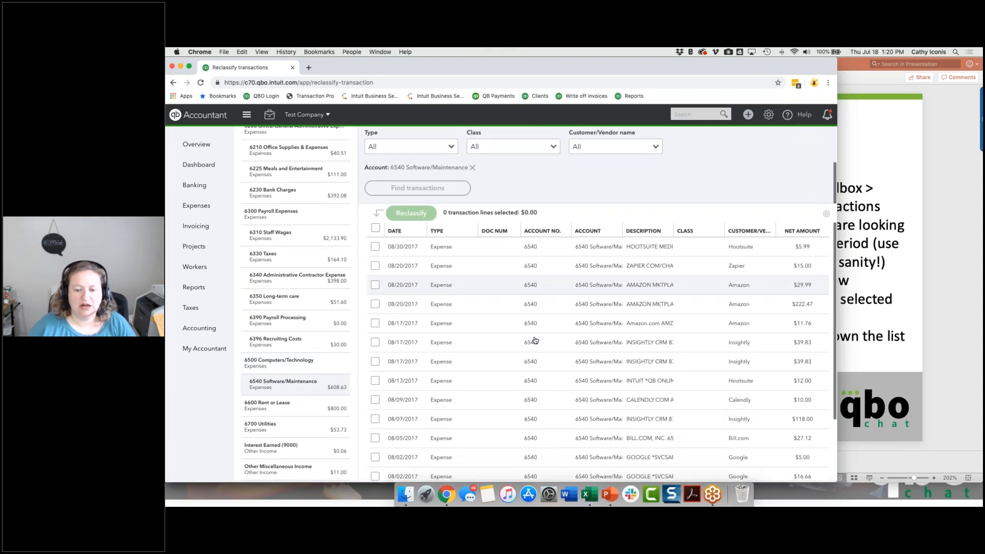
{"action": "scroll", "coordinate": [535, 340], "scroll_direction": "down", "scroll_amount": 2}
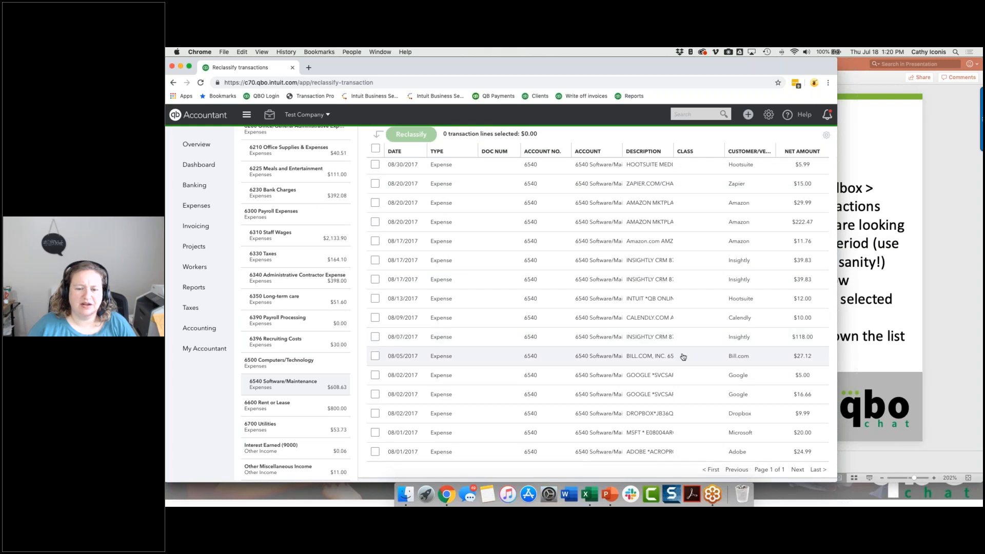
Reclassify the 08/05/2017 Bill.com expense line in 6540 Software/Maintenance to account 5010 Cost of Goods Sold:Project Software.
{"action": "left_click", "coordinate": [375, 356]}
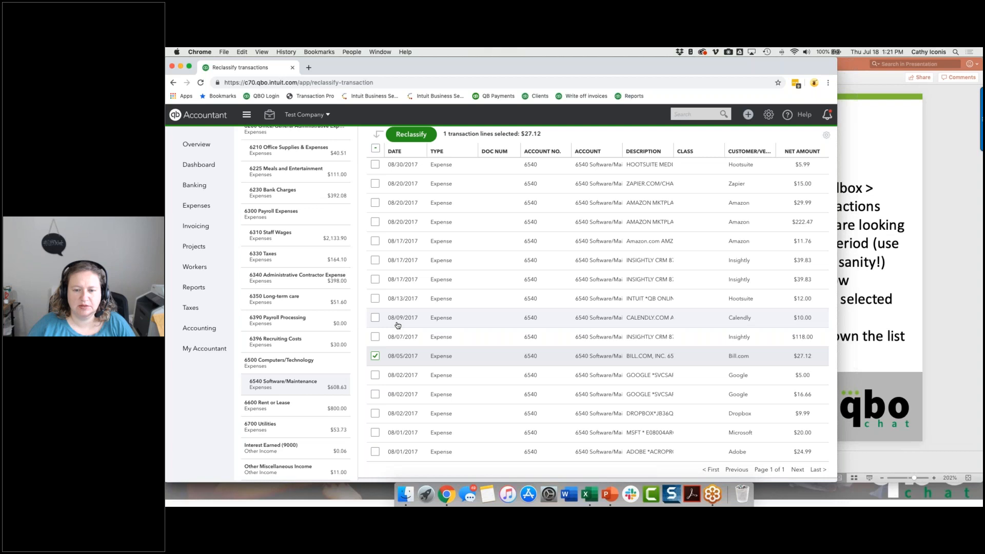
{"action": "scroll", "coordinate": [398, 324], "scroll_direction": "up", "scroll_amount": 3}
{"action": "left_click", "coordinate": [411, 263]}
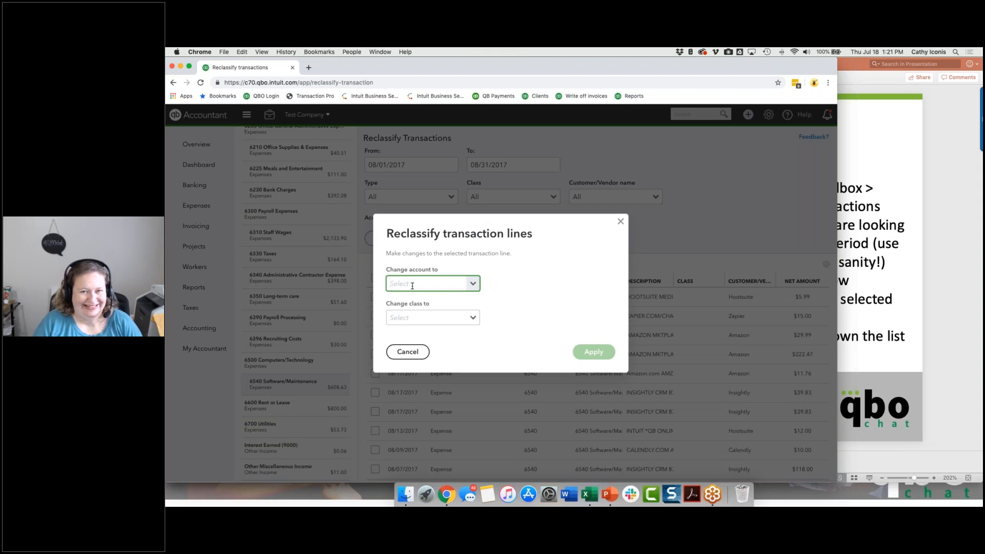
{"action": "type", "text": "soft"}
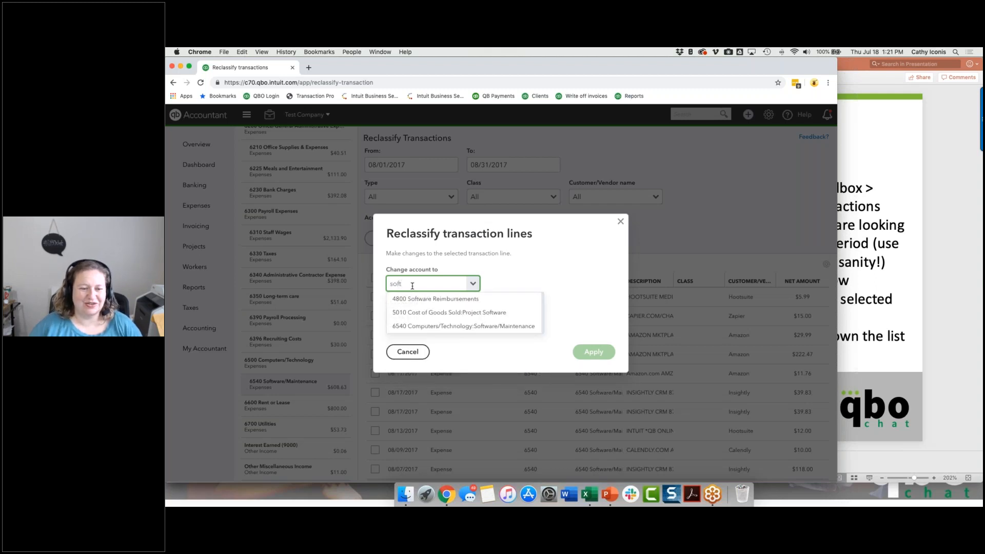
{"action": "left_click", "coordinate": [415, 313]}
{"action": "left_click", "coordinate": [577, 349]}
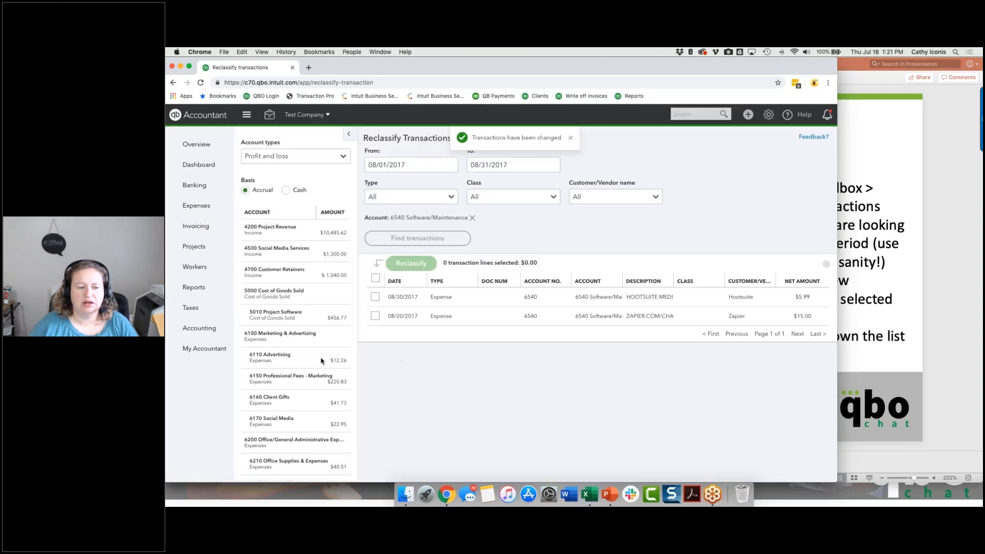
Review the transactions of 6600 Rent or Lease, 6700 Utilities and Other Miscellaneous Income in turn, and switch to the PowerPoint presentation.
{"action": "scroll", "coordinate": [321, 361], "scroll_direction": "down", "scroll_amount": 5}
{"action": "scroll", "coordinate": [308, 362], "scroll_direction": "down", "scroll_amount": 3}
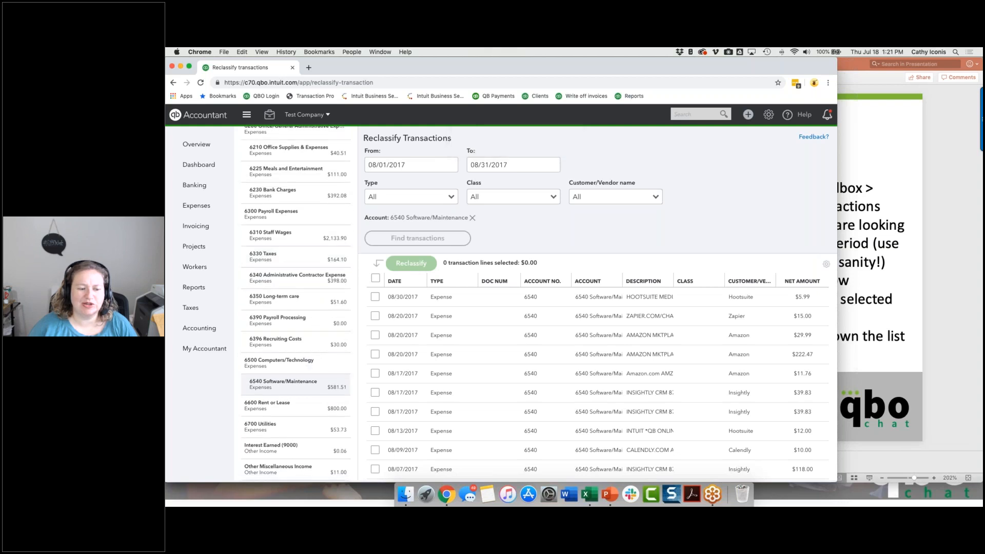
{"action": "left_click", "coordinate": [307, 405]}
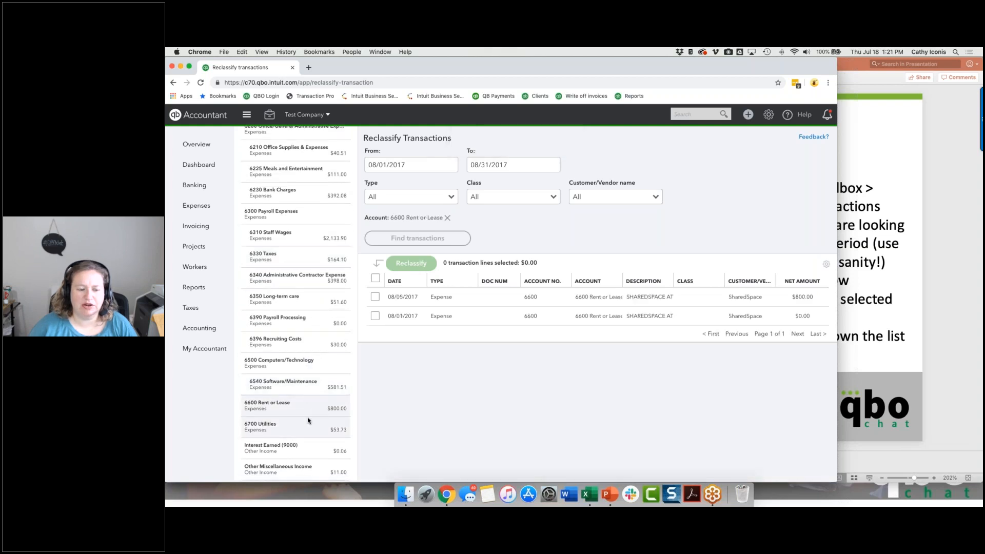
{"action": "left_click", "coordinate": [308, 420]}
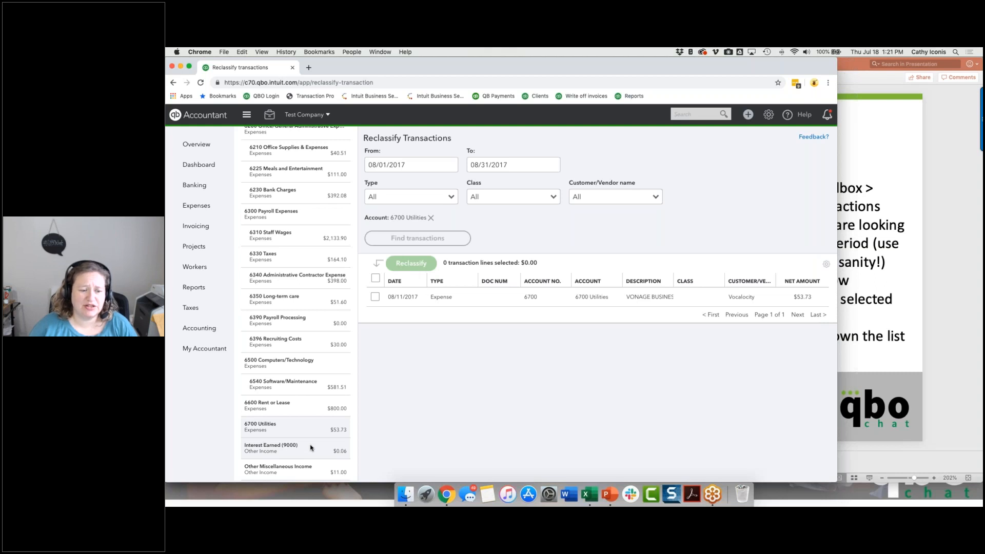
{"action": "left_click", "coordinate": [312, 468]}
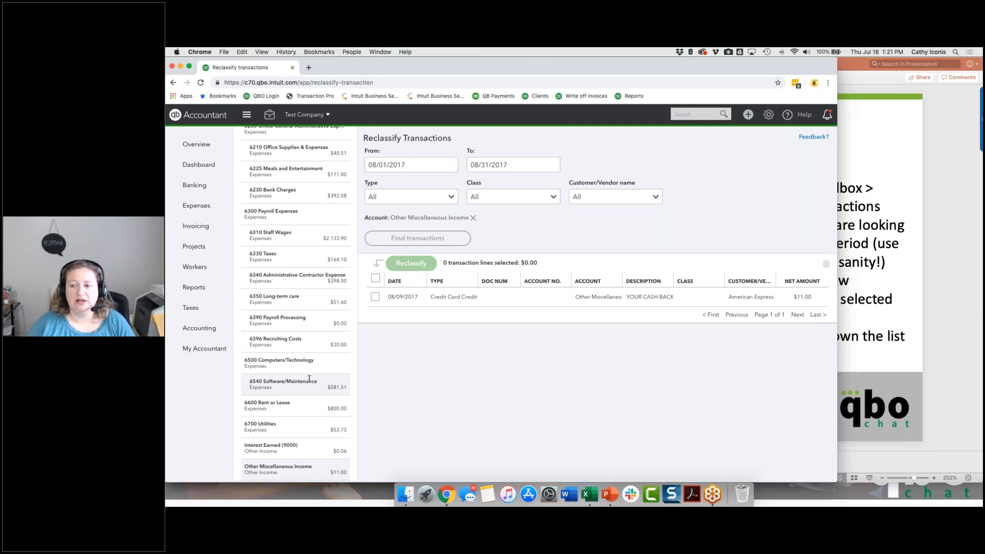
{"action": "left_click", "coordinate": [862, 167]}
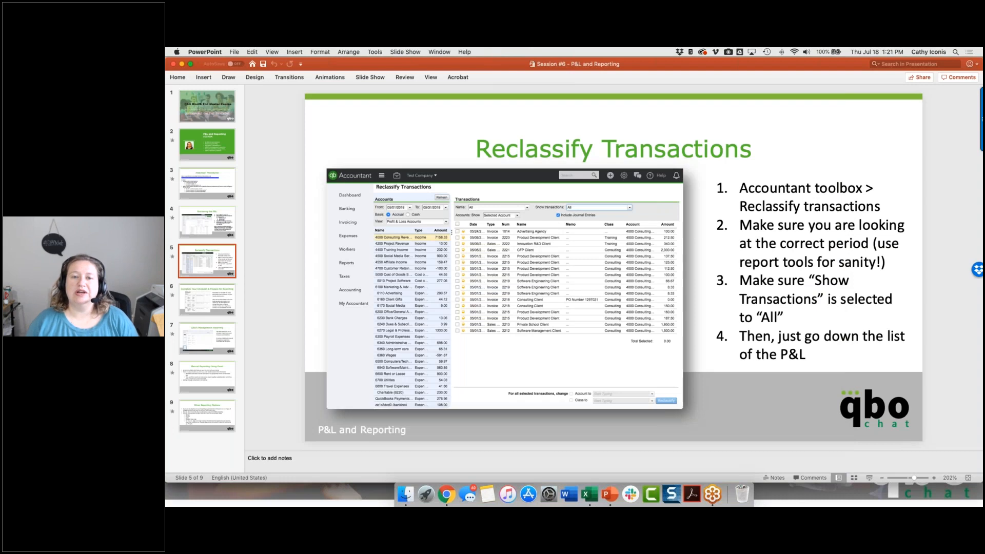
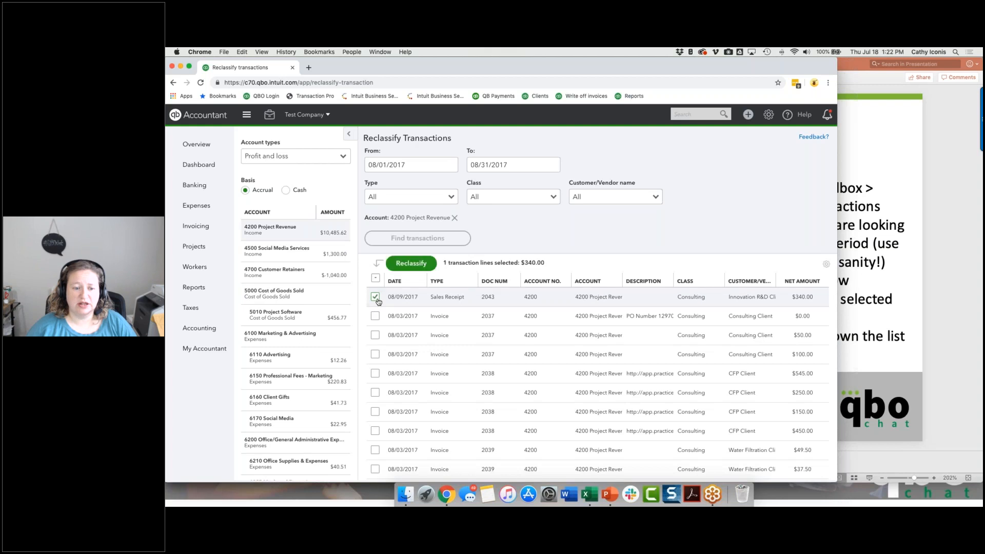
Try to reclassify the 08/09/2017 sales receipt line in 4200 Project Revenue to account 4800 Software Reimbursements.
{"action": "left_click", "coordinate": [407, 264]}
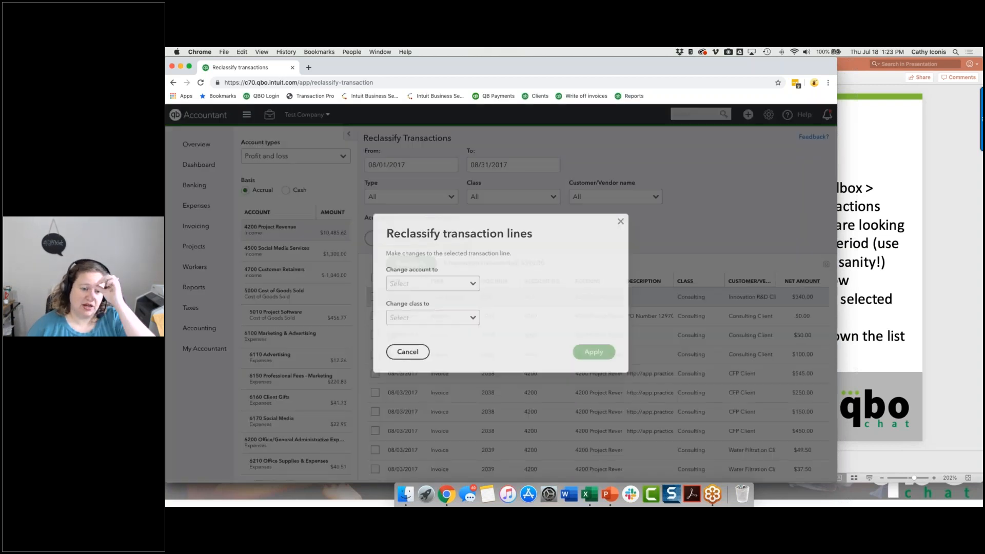
{"action": "left_click", "coordinate": [474, 286]}
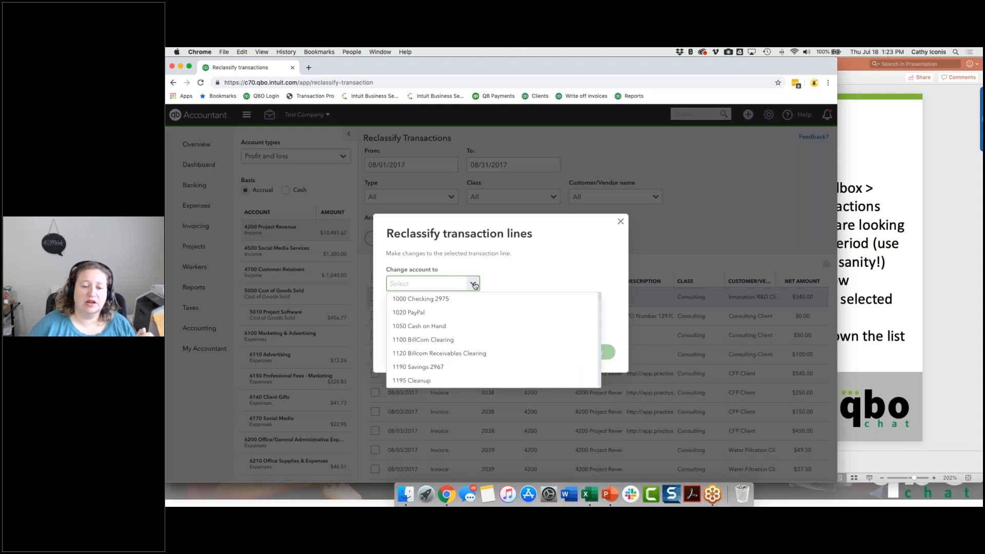
{"action": "left_click", "coordinate": [475, 286]}
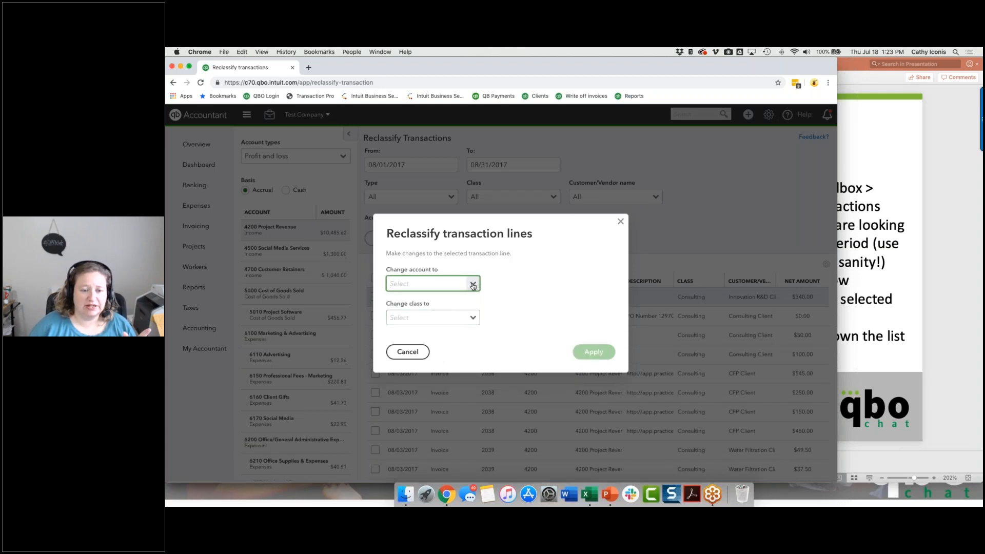
{"action": "left_click", "coordinate": [473, 284]}
{"action": "scroll", "coordinate": [437, 327], "scroll_direction": "down", "scroll_amount": 10}
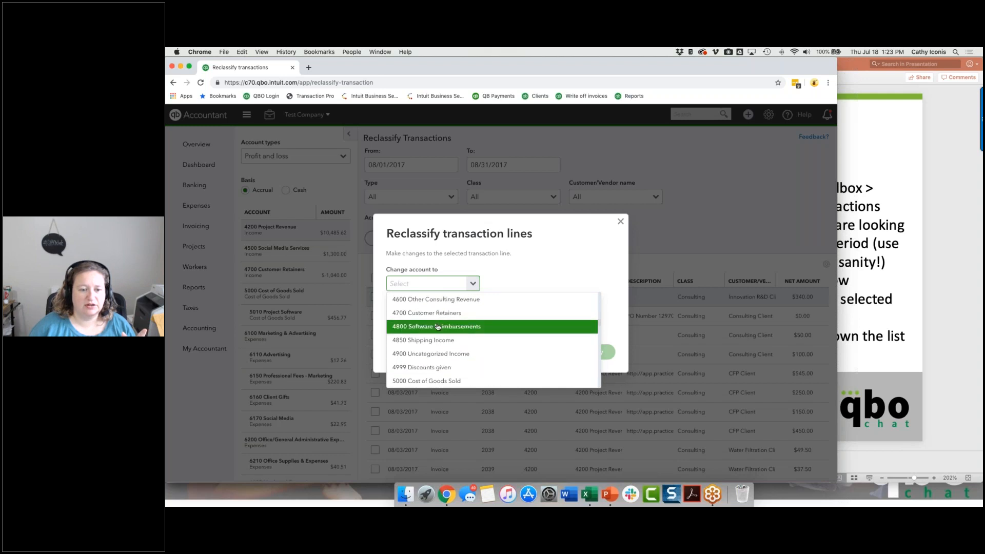
{"action": "left_click", "coordinate": [438, 327]}
{"action": "left_click", "coordinate": [601, 353]}
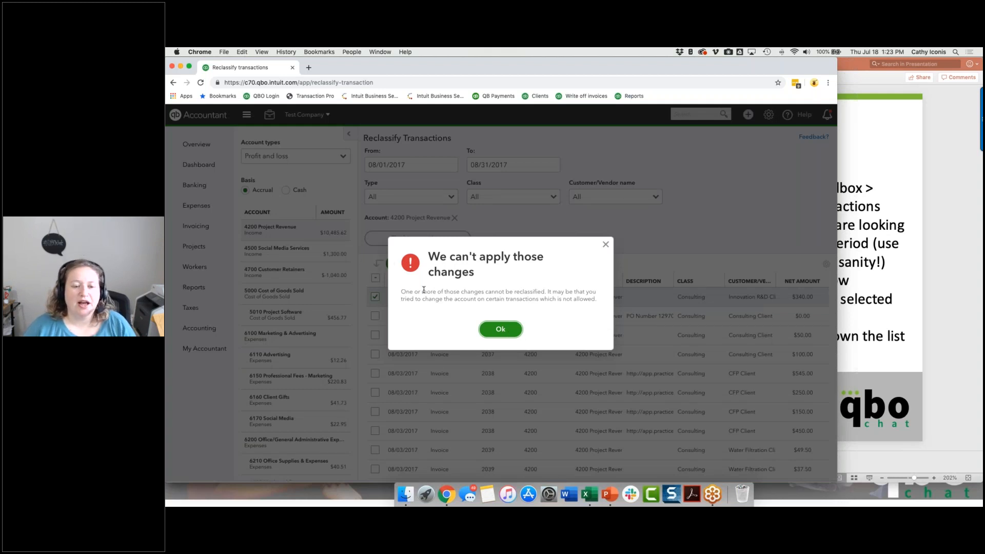
{"action": "left_click", "coordinate": [492, 330]}
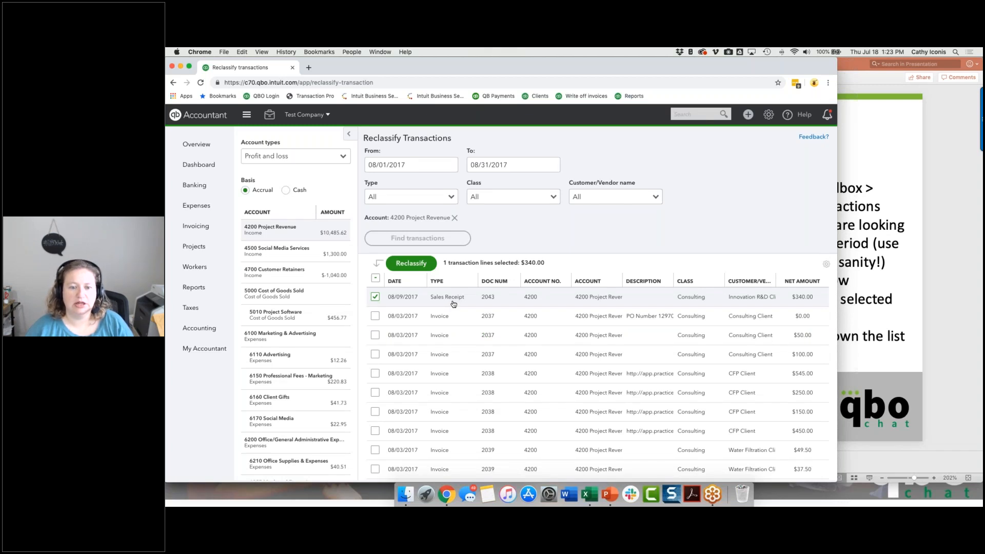
Open the 08/03/2017 Consulting Client invoice to check the product/service on its lines, and return to Reclassify Transactions.
{"action": "left_click", "coordinate": [528, 302]}
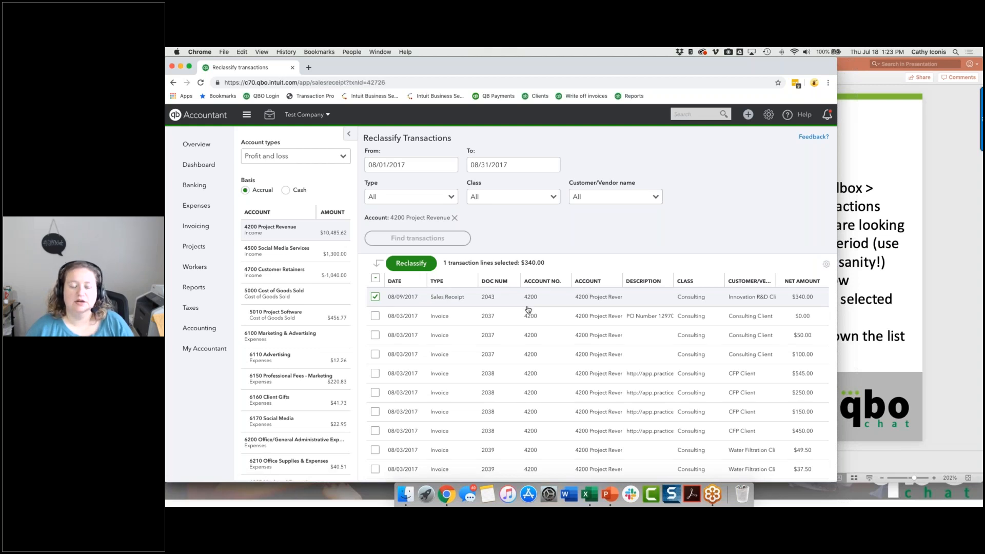
{"action": "left_click", "coordinate": [529, 311]}
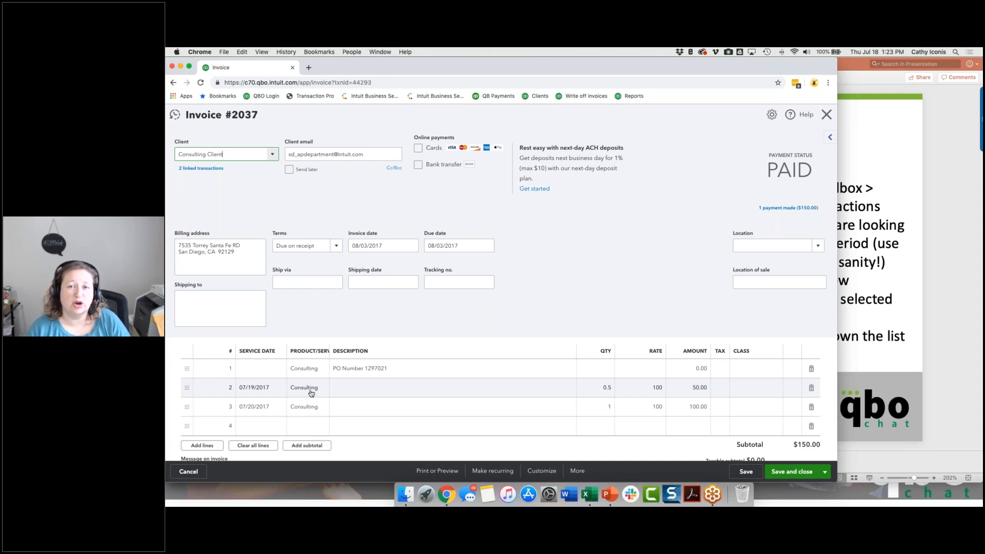
{"action": "key", "text": "super+bracketleft"}
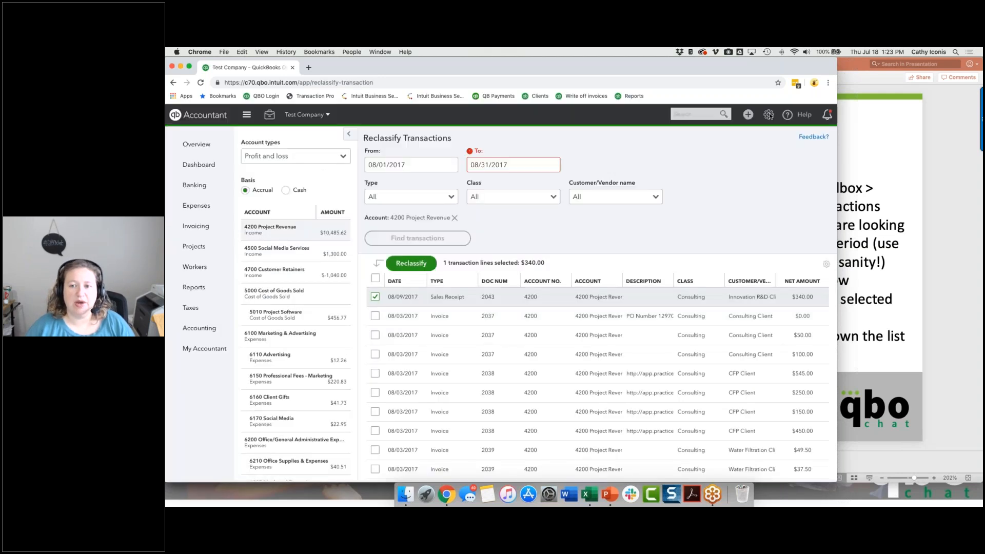
Search the Products and Services list for "consult".
{"action": "left_click", "coordinate": [769, 115]}
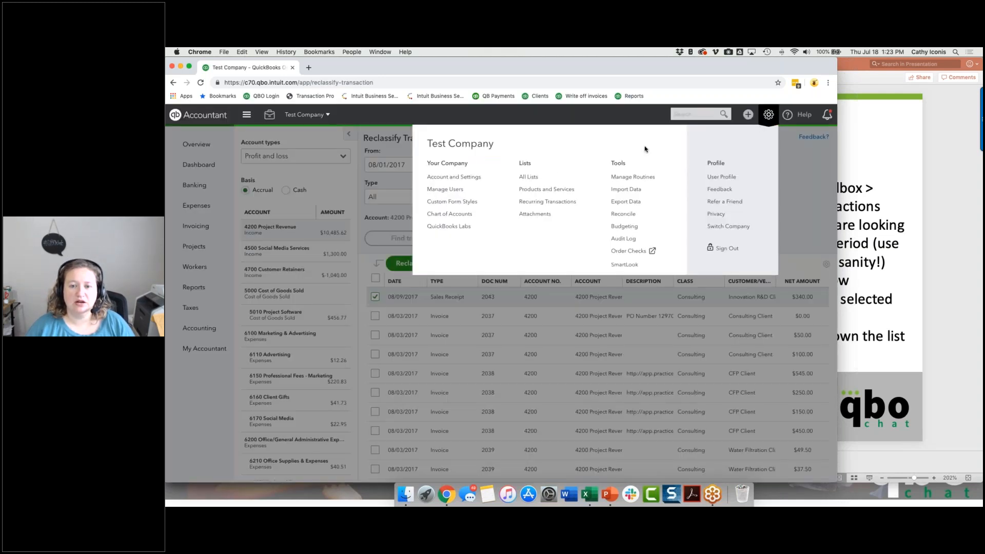
{"action": "left_click", "coordinate": [545, 191]}
{"action": "left_click", "coordinate": [307, 312]}
{"action": "type", "text": "consul"}
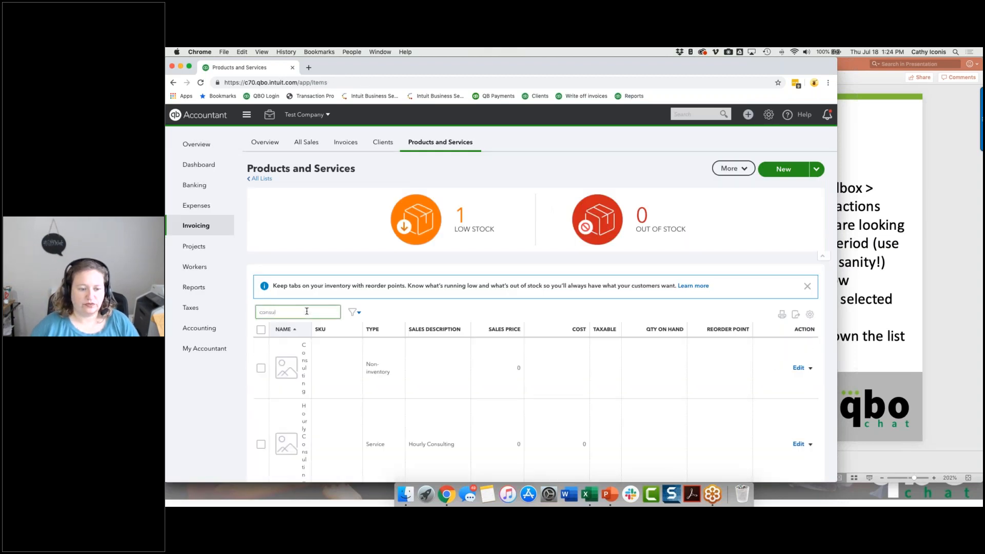
{"action": "type", "text": "t"}
Set the income account of the non-inventory item Consulting to 4000 Consulting Revenue, without updating historical transactions, and save it.
{"action": "left_click", "coordinate": [803, 369]}
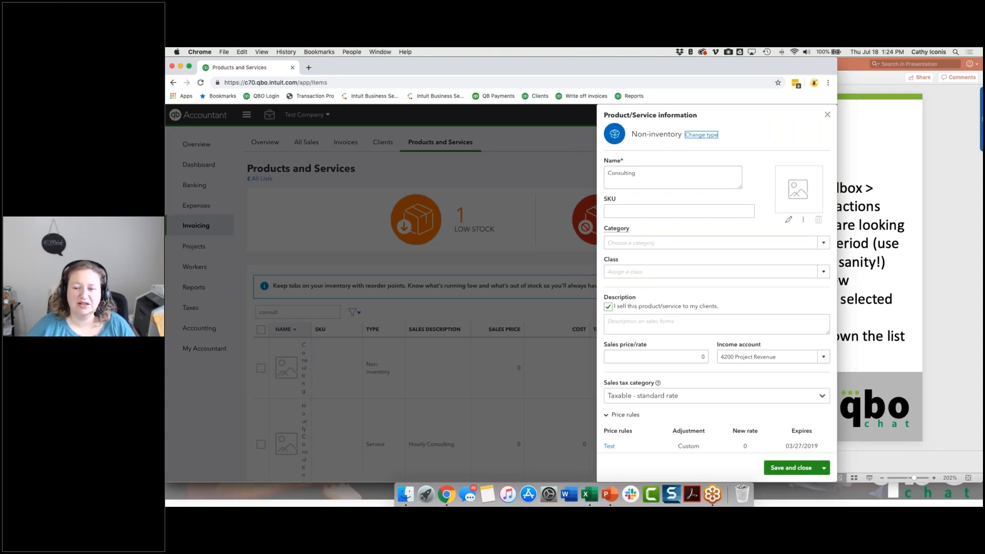
{"action": "left_click", "coordinate": [823, 357]}
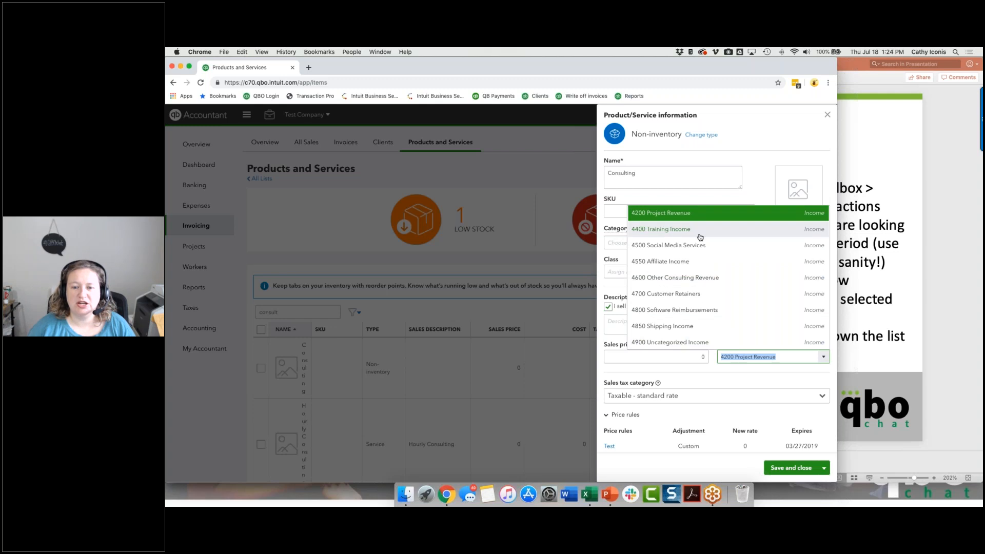
{"action": "scroll", "coordinate": [699, 228], "scroll_direction": "up", "scroll_amount": 1}
{"action": "left_click", "coordinate": [698, 225]}
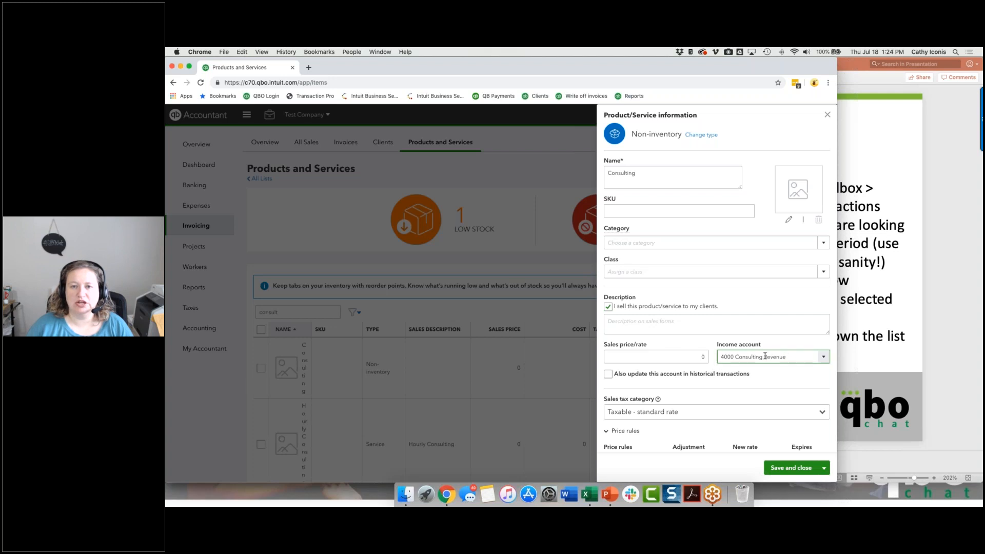
{"action": "left_click", "coordinate": [742, 357]}
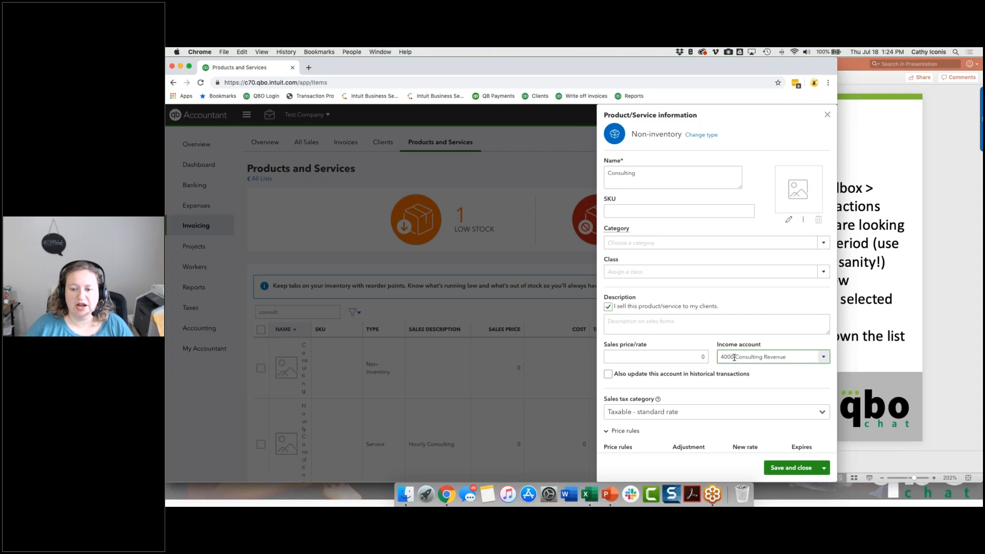
{"action": "left_click", "coordinate": [795, 469]}
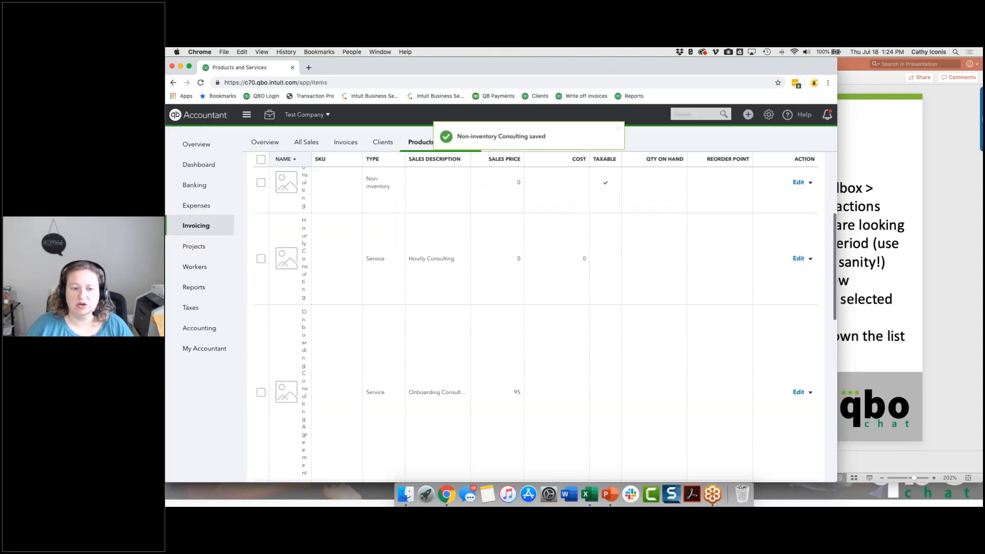
List the 4200 Project Revenue transactions in Reclassify Transactions and open the 06/24/2019 invoice with the $125.00 line.
{"action": "left_click", "coordinate": [270, 115]}
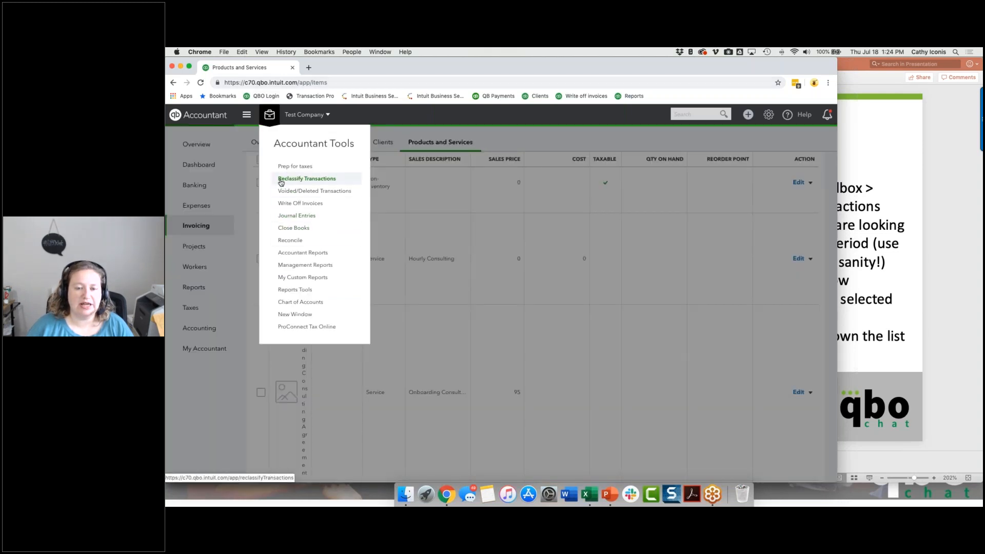
{"action": "left_click", "coordinate": [306, 179]}
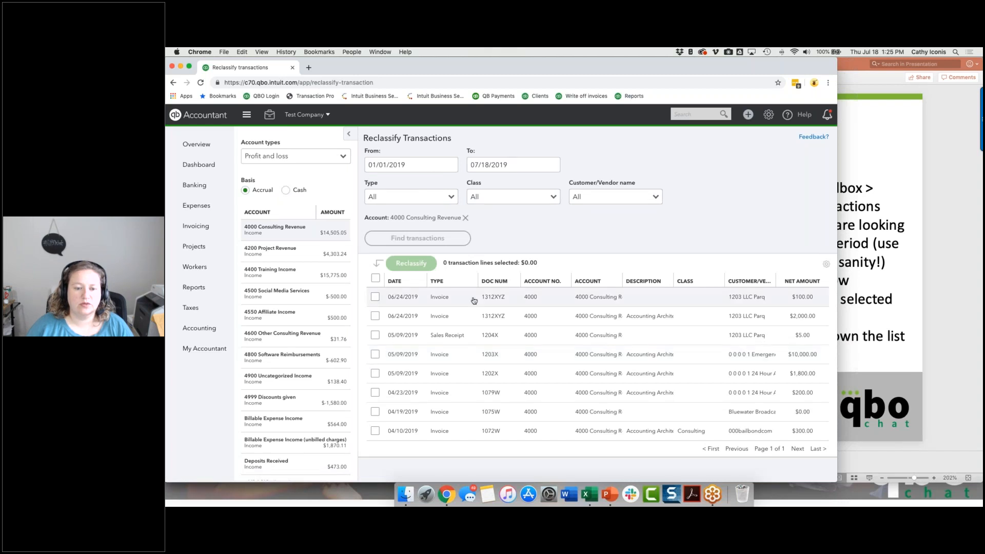
{"action": "left_click", "coordinate": [277, 252]}
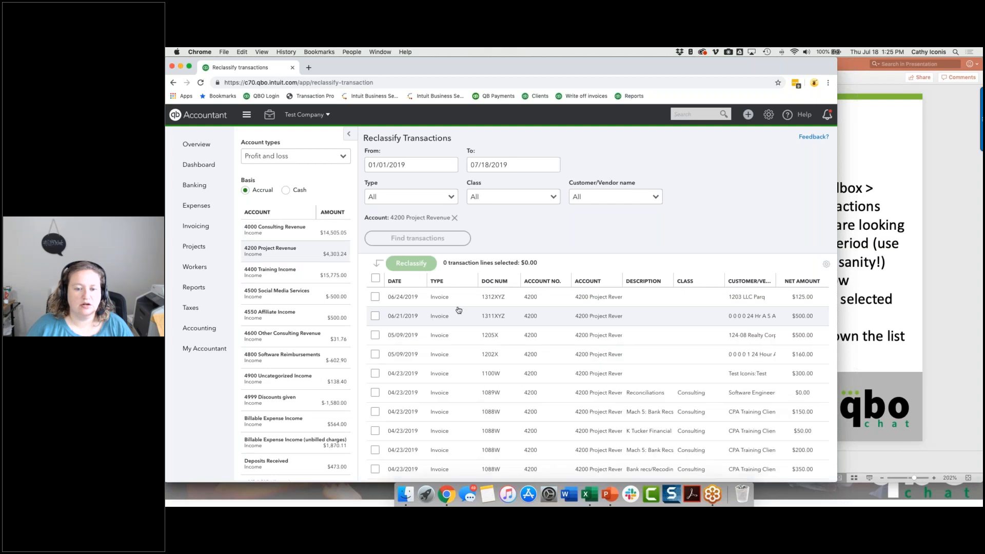
{"action": "left_click", "coordinate": [469, 302]}
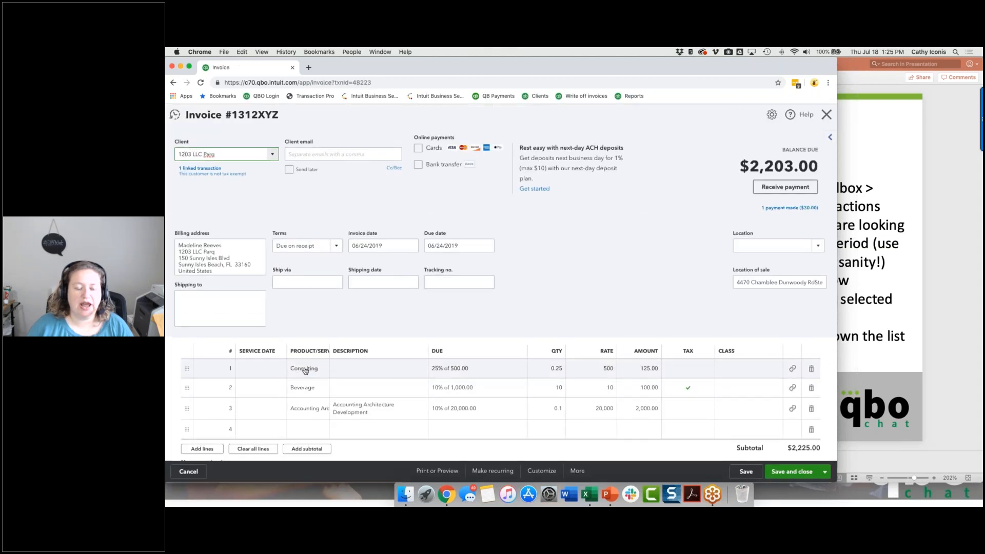
Check the invoice's transaction journal for the account used by the Consulting line, and return to the invoice.
{"action": "left_click", "coordinate": [577, 471]}
{"action": "left_click", "coordinate": [571, 434]}
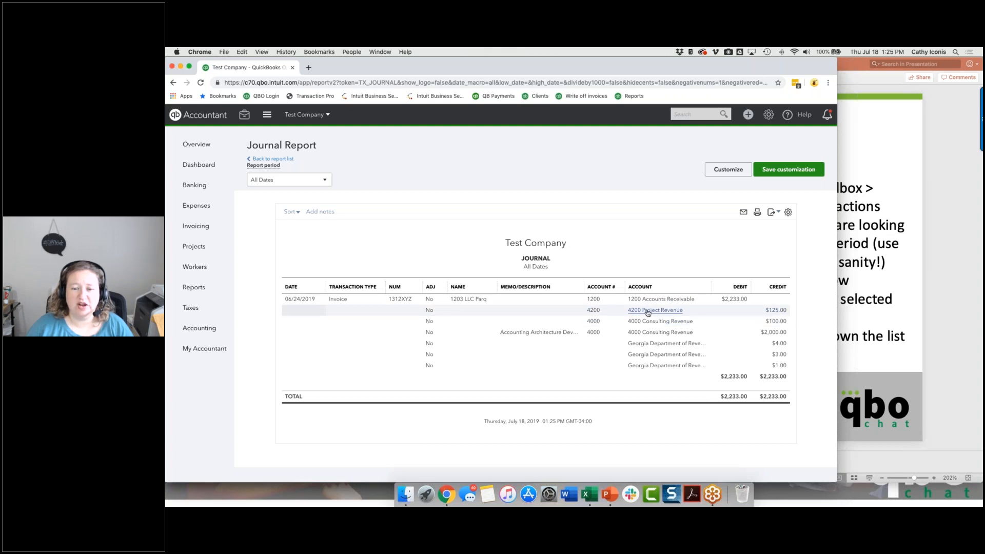
{"action": "left_click", "coordinate": [479, 303]}
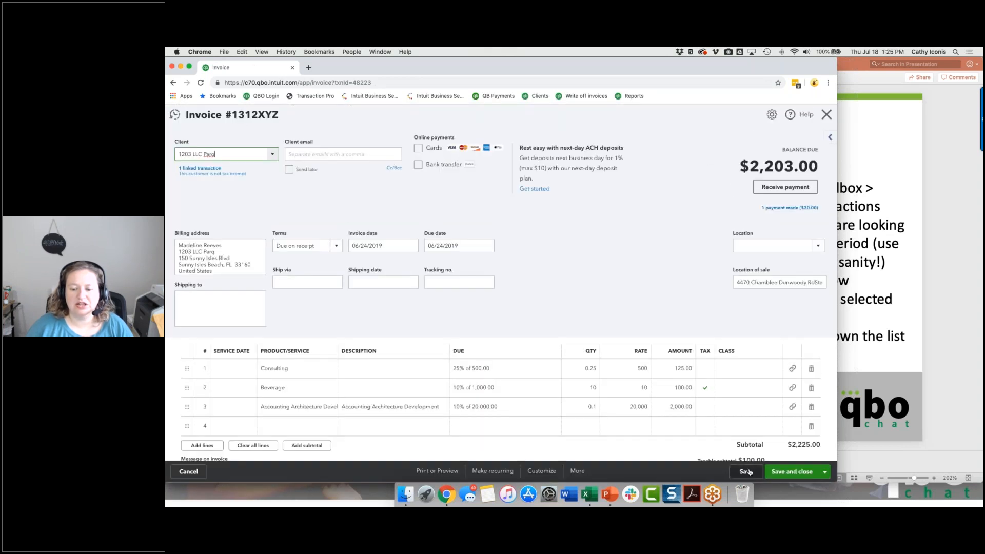
Resave the invoice, check the Consulting line's account in its transaction journal again, and reopen the invoice from there.
{"action": "left_click", "coordinate": [748, 472]}
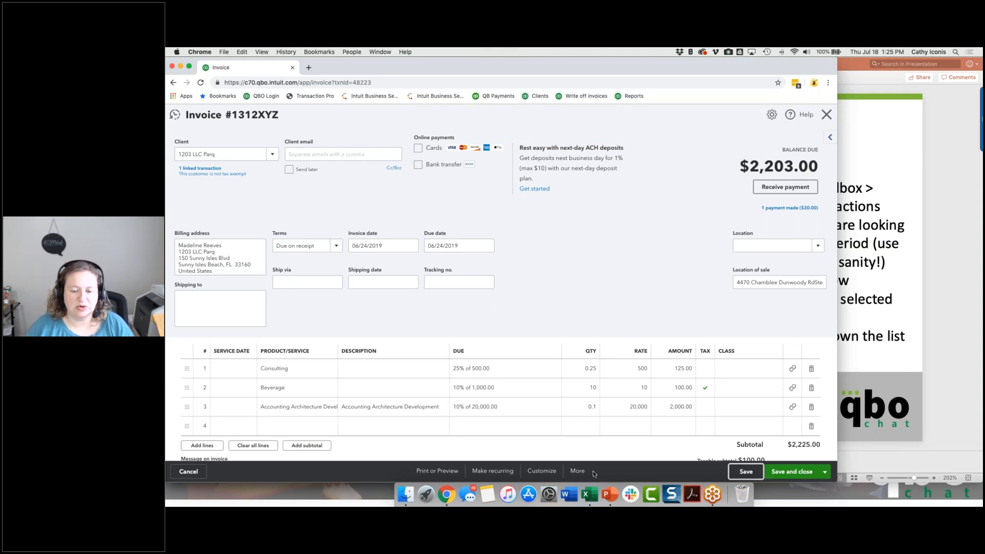
{"action": "left_click", "coordinate": [577, 471]}
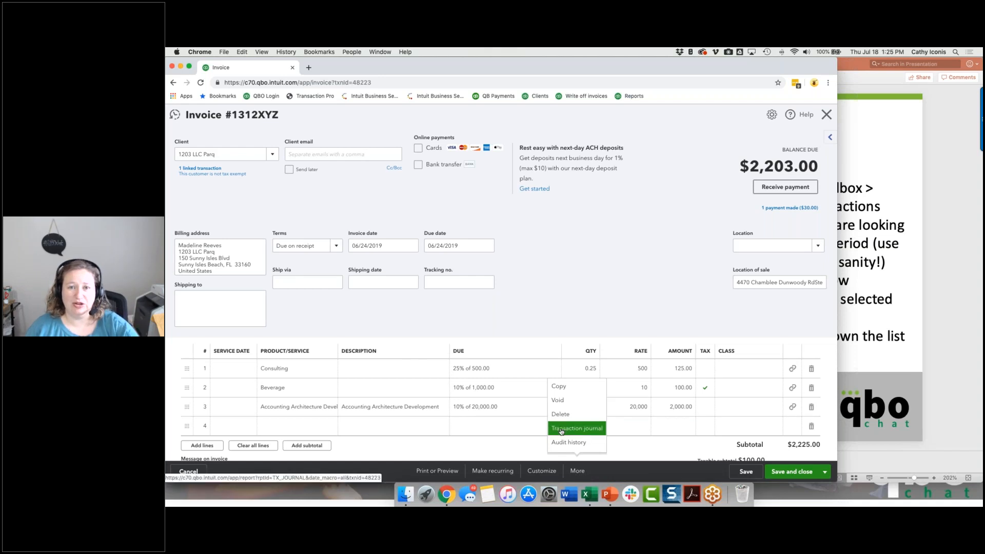
{"action": "left_click", "coordinate": [562, 432]}
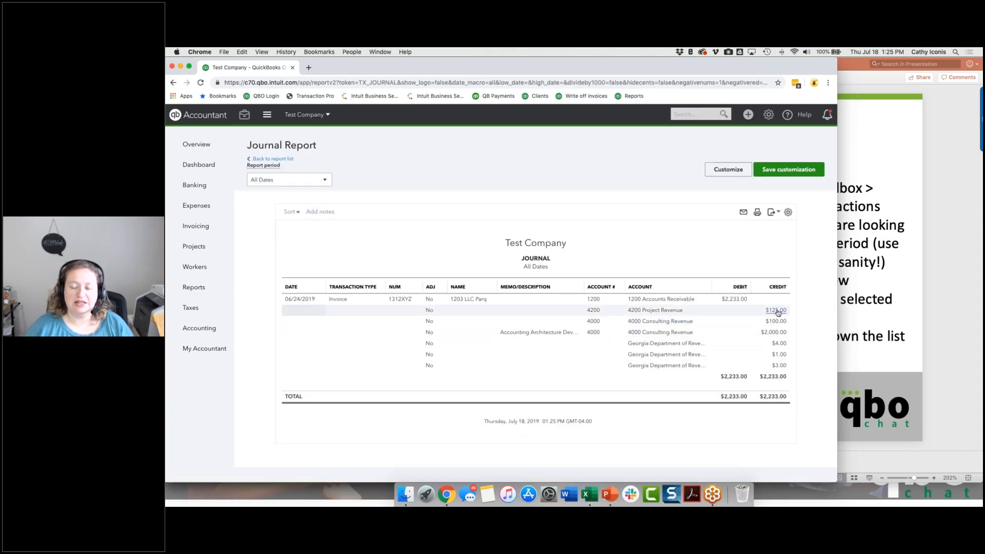
{"action": "left_click", "coordinate": [782, 312]}
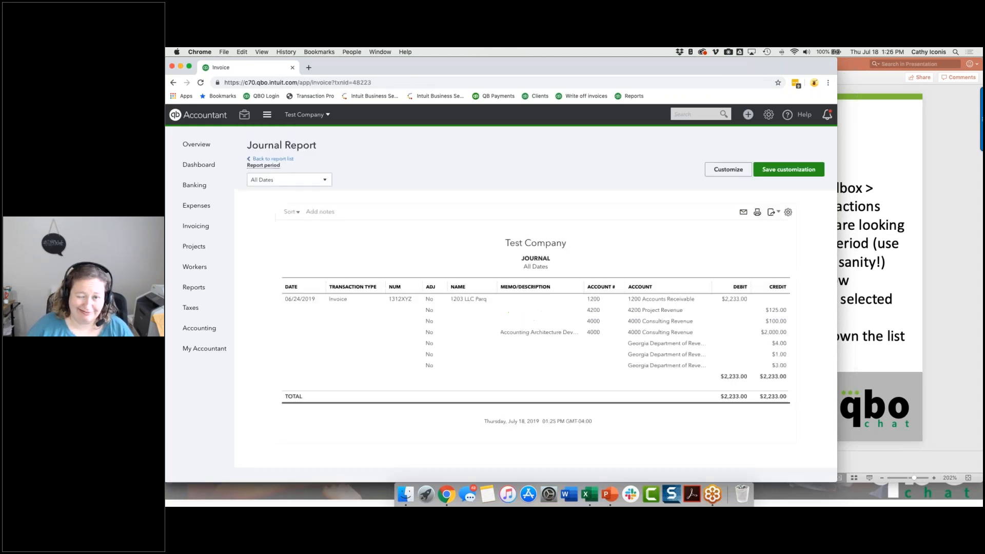
Widen and reposition the browser window to make more room for the invoice lines, with the Beverage line active.
{"action": "left_click", "coordinate": [299, 396]}
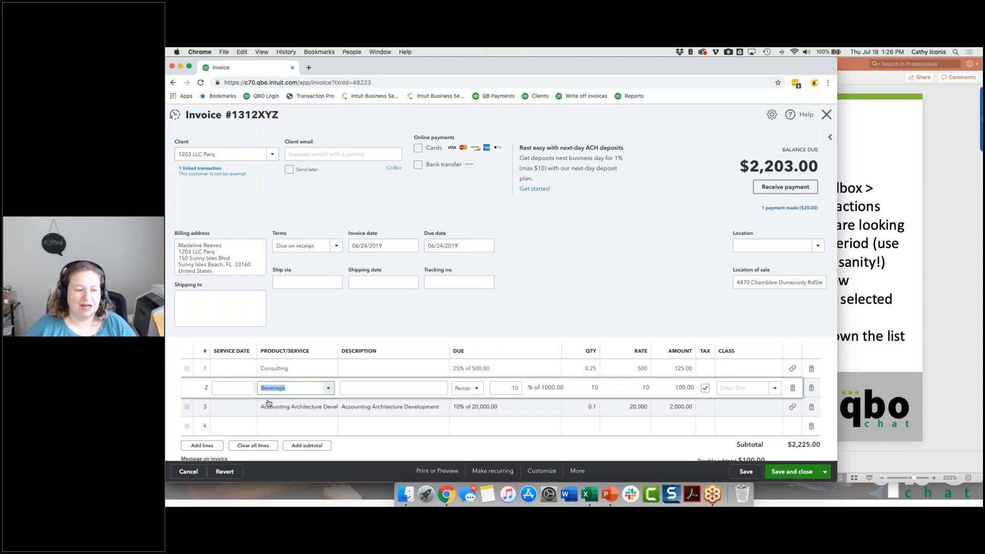
{"action": "left_click", "coordinate": [188, 389]}
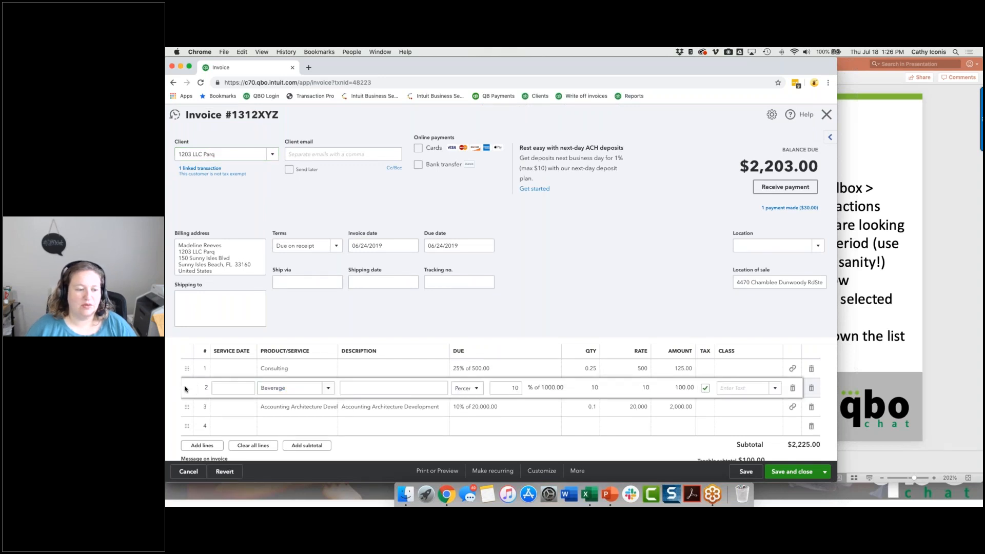
{"action": "left_click_drag", "start_coordinate": [833, 322], "coordinate": [901, 321]}
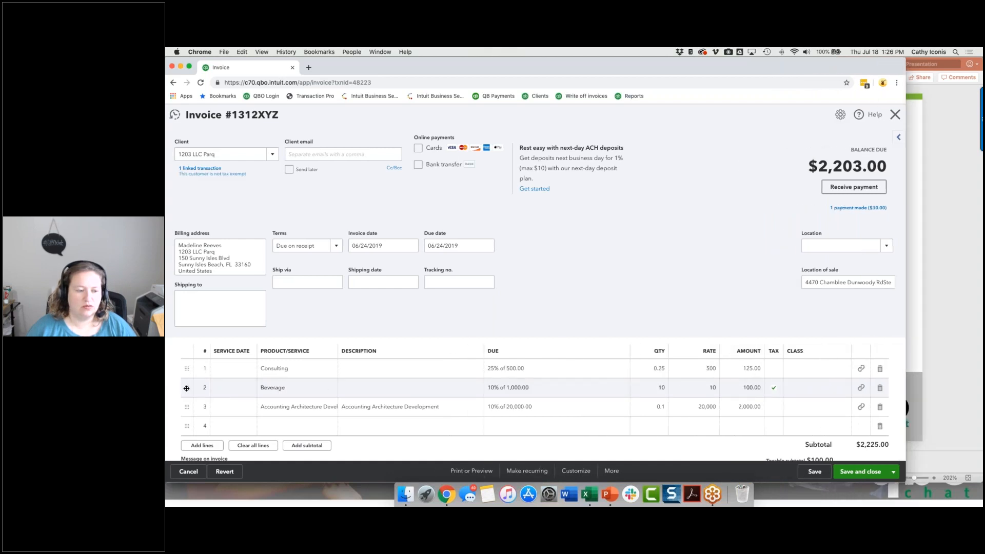
{"action": "left_click", "coordinate": [224, 390]}
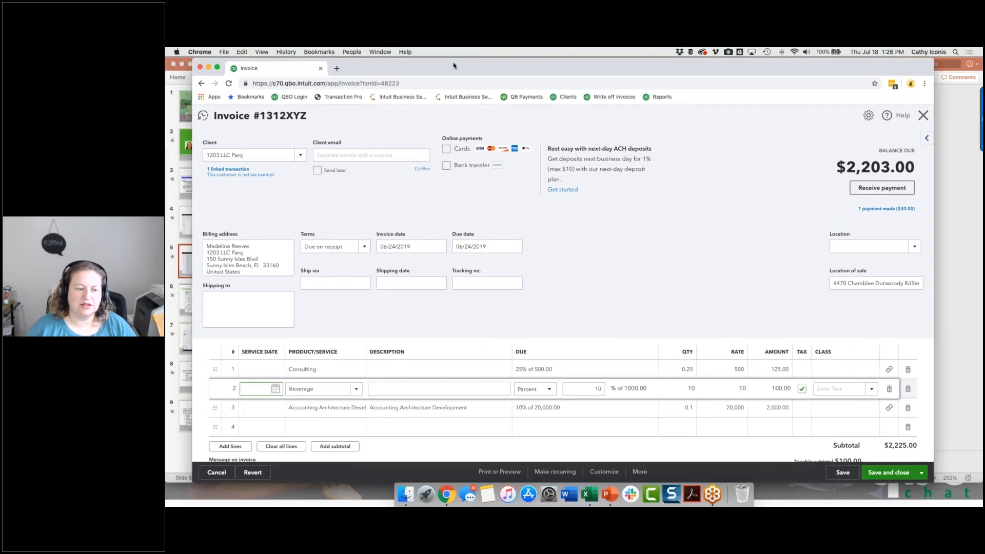
{"action": "left_click_drag", "start_coordinate": [408, 65], "coordinate": [454, 66]}
{"action": "left_click", "coordinate": [261, 373]}
{"action": "left_click", "coordinate": [299, 398]}
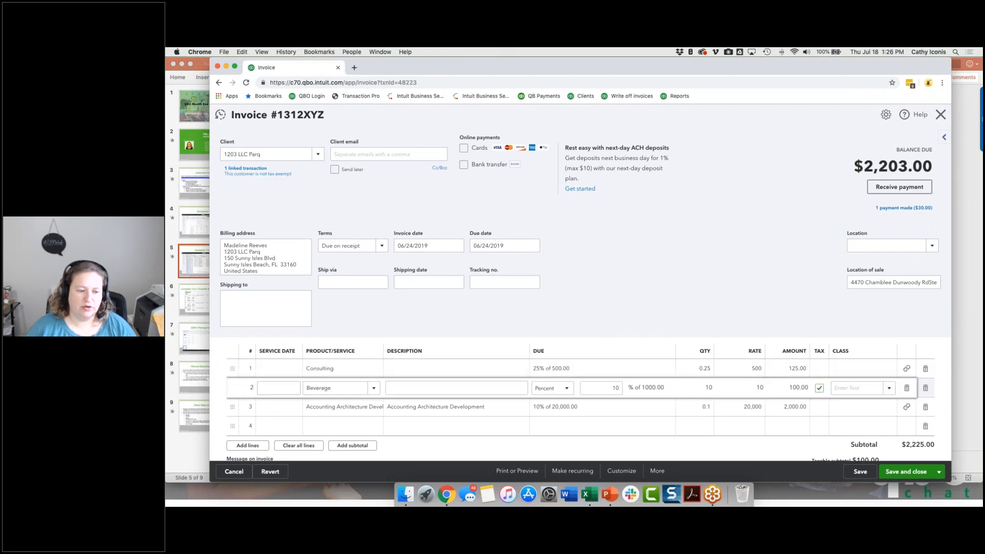
Add a new Consulting line at the end of the invoice with the description "25% of 500.00".
{"action": "left_click", "coordinate": [327, 427]}
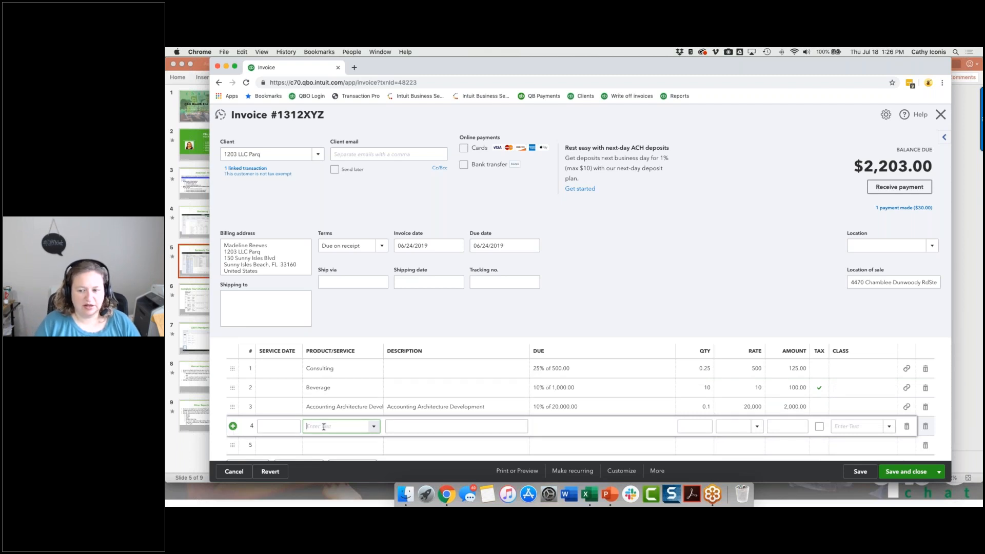
{"action": "type", "text": "Consulting"}
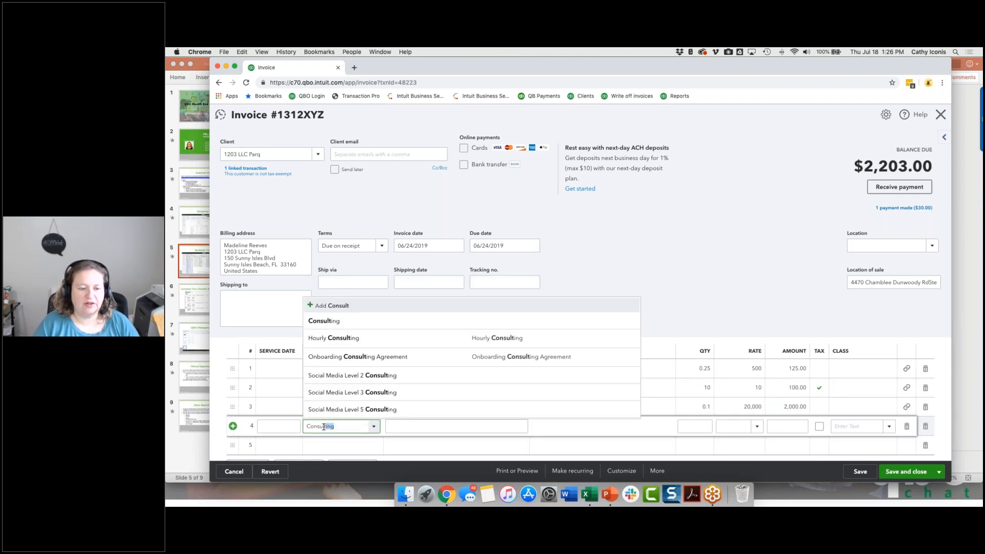
{"action": "key", "text": "Return"}
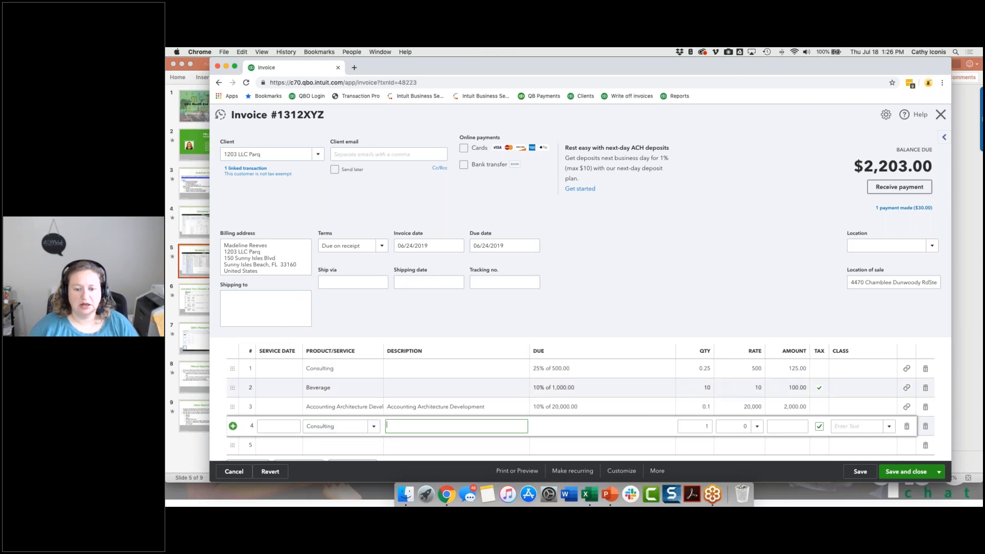
{"action": "left_click", "coordinate": [573, 375]}
{"action": "left_click", "coordinate": [554, 427]}
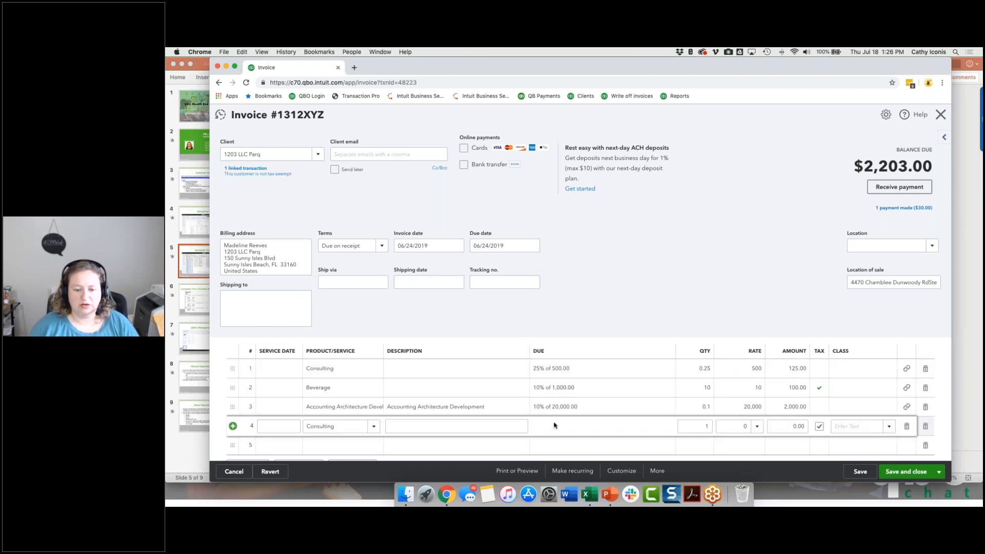
{"action": "left_click", "coordinate": [550, 371]}
{"action": "left_click", "coordinate": [520, 427]}
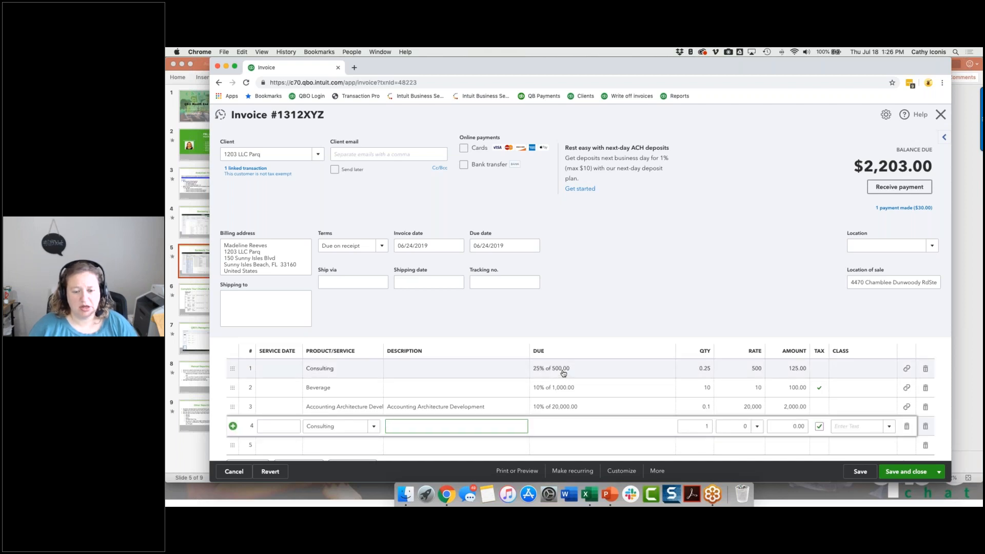
{"action": "type", "text": "25"}
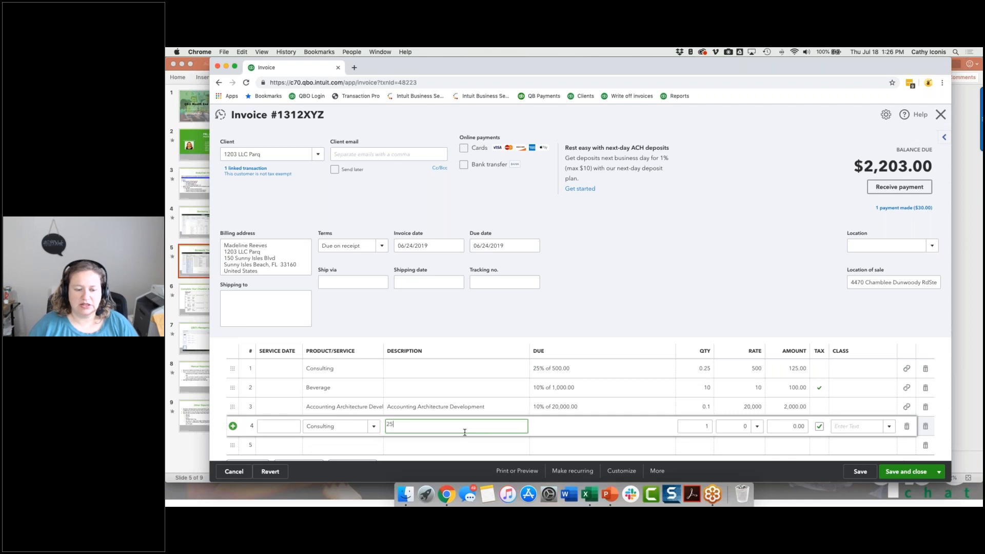
{"action": "type", "text": "% of 500"}
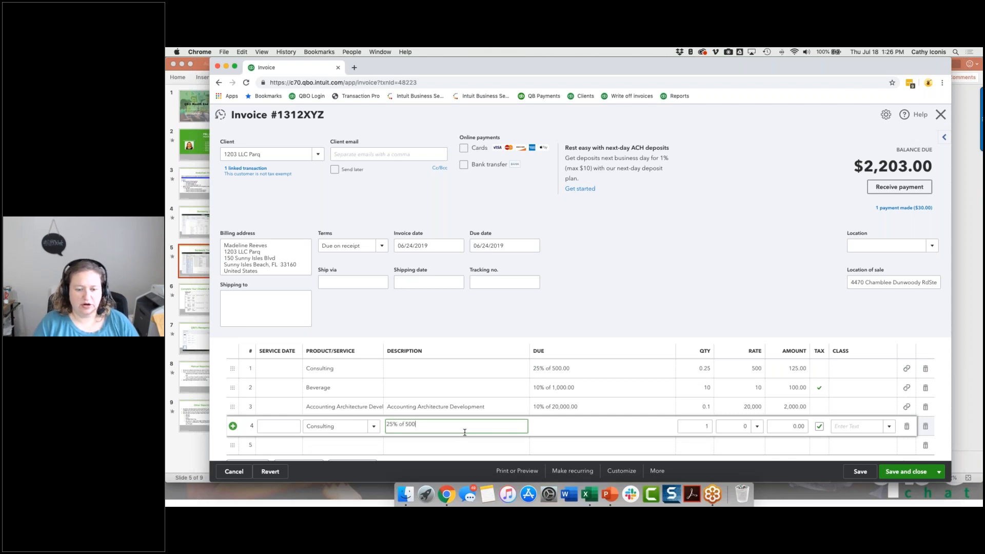
{"action": "type", "text": ".00"}
Set the new Consulting line's quantity to 0.25 and rate to 500, and make it non-taxable.
{"action": "key", "text": "Tab"}
{"action": "key", "text": "Tab"}
{"action": "key", "text": "shift+Tab"}
{"action": "type", "text": ".25"}
{"action": "key", "text": "Tab"}
{"action": "type", "text": "500"}
{"action": "key", "text": "Tab"}
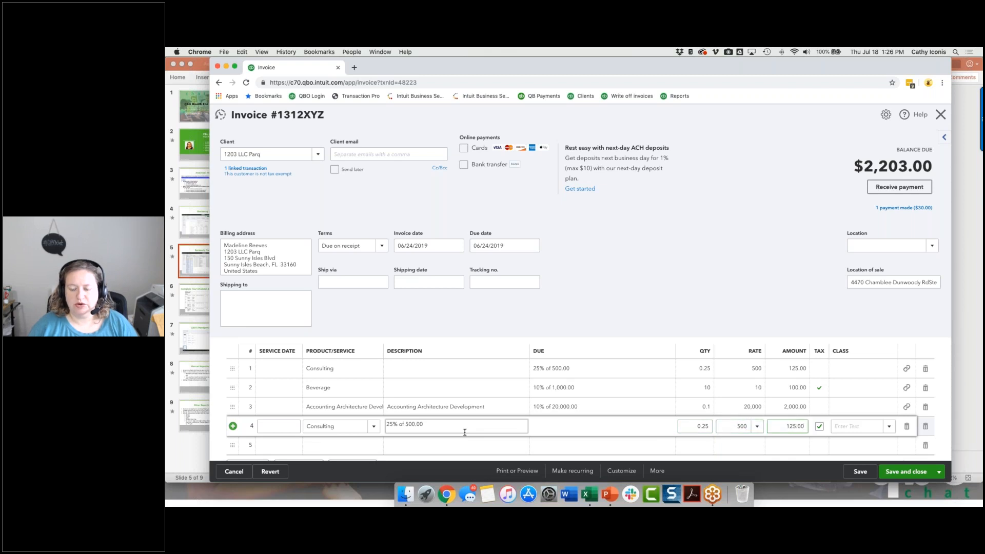
{"action": "left_click", "coordinate": [820, 427]}
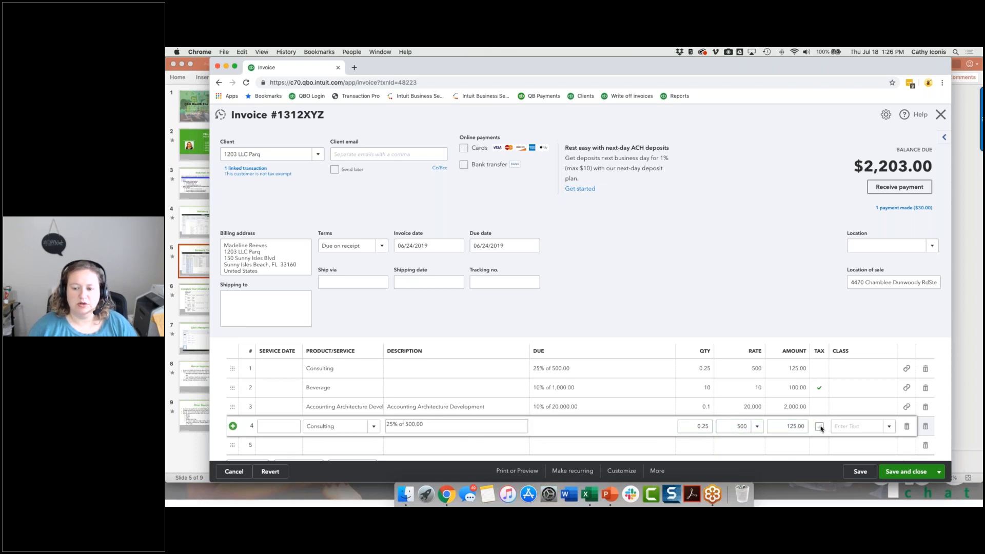
Remove only the original estimate-linked Consulting line from the invoice and save the invoice.
{"action": "left_click", "coordinate": [926, 371]}
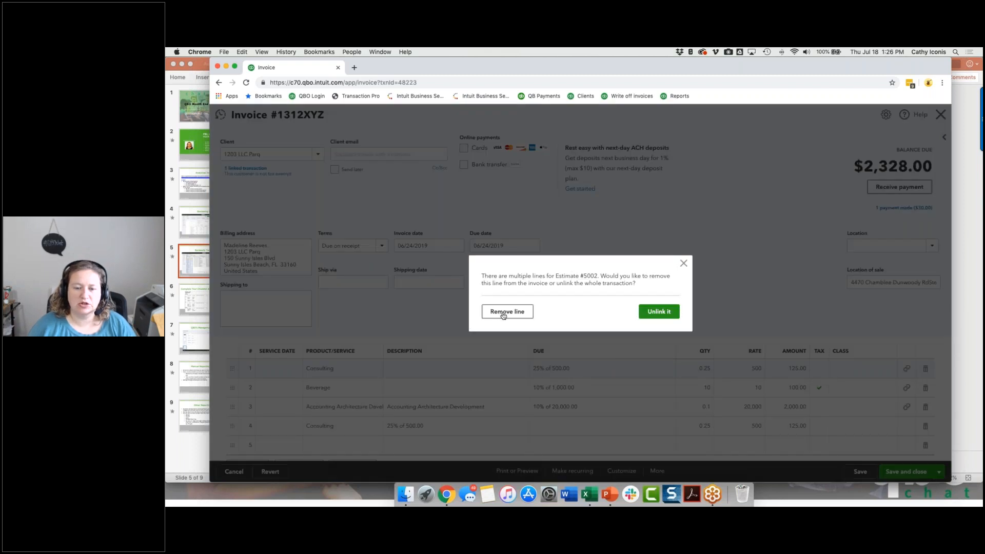
{"action": "left_click", "coordinate": [505, 312]}
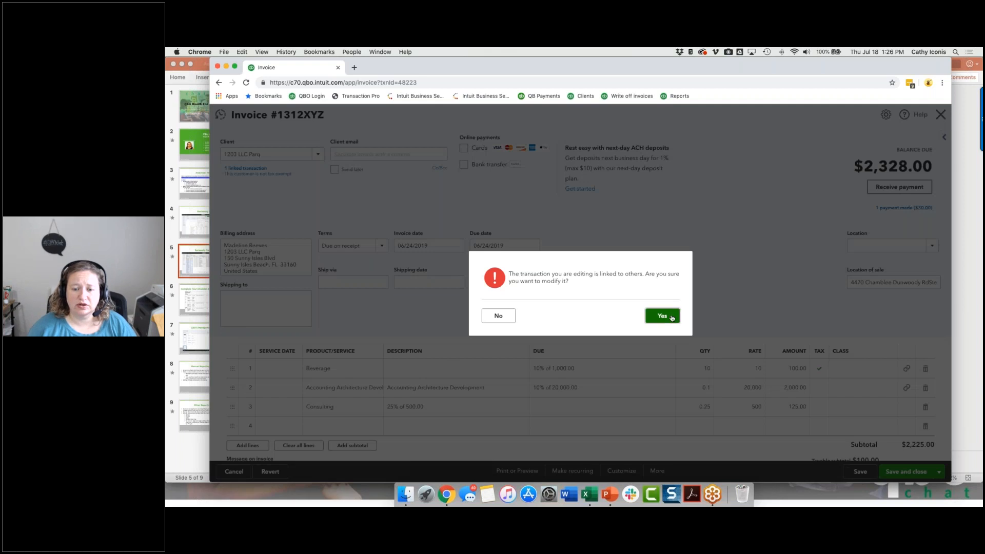
{"action": "left_click", "coordinate": [662, 315]}
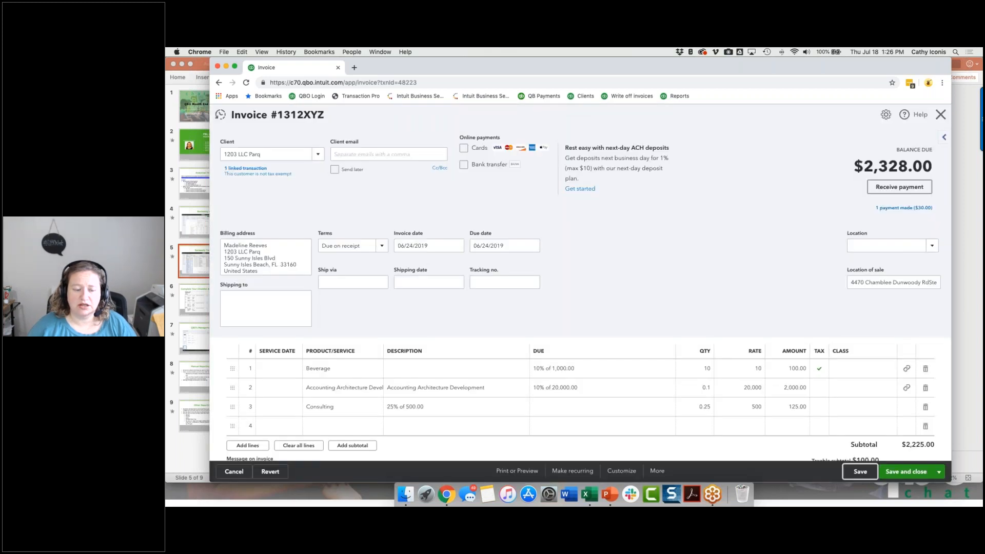
Check the re-entered Consulting line's account in the invoice's transaction journal, and switch to PowerPoint slide 6, "Complete Your Checklist & Prepare for Reporting".
{"action": "left_click", "coordinate": [656, 470]}
{"action": "left_click", "coordinate": [648, 430]}
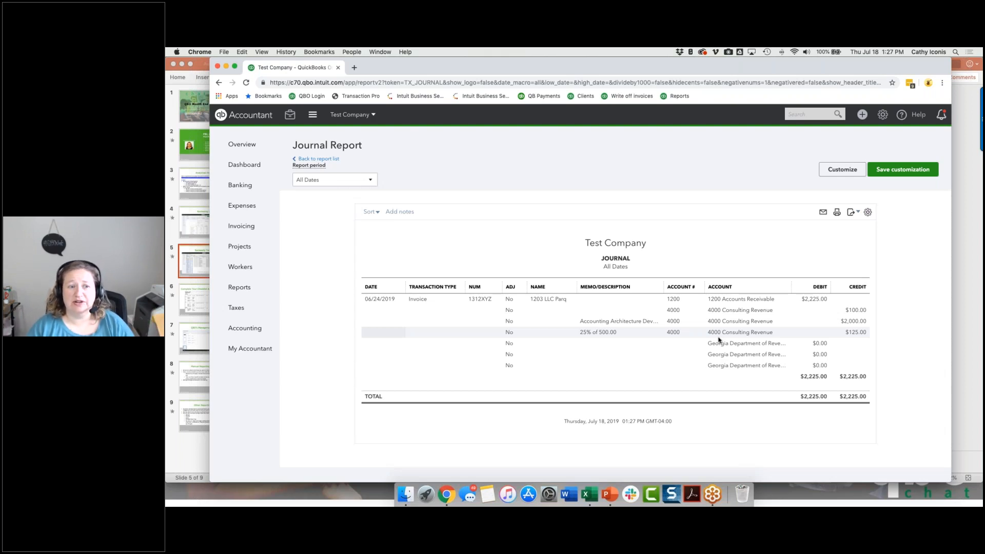
{"action": "left_click", "coordinate": [190, 299]}
{"action": "left_click", "coordinate": [189, 299]}
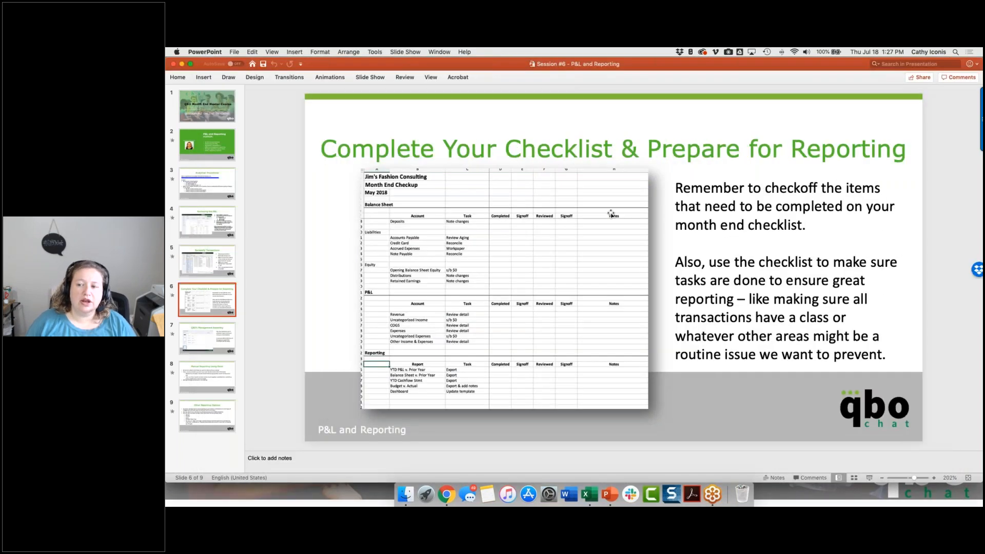
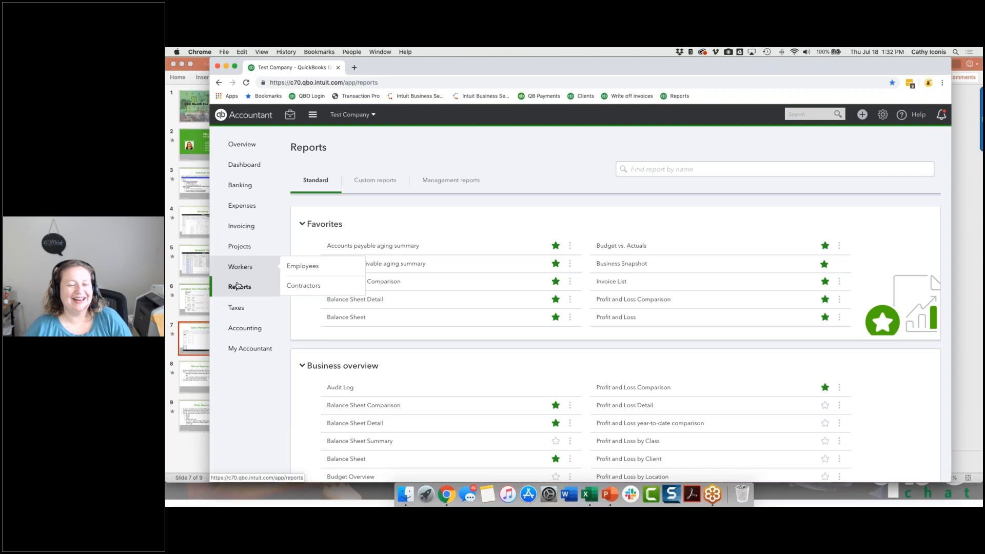
Close the print preview of the Basic Company Financials management report and open its template for editing.
{"action": "left_click", "coordinate": [436, 182]}
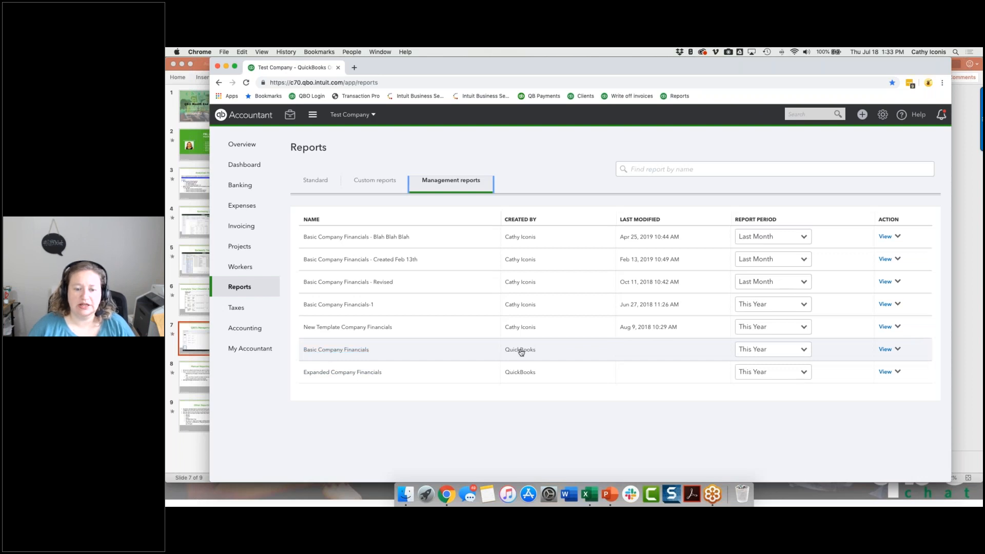
{"action": "left_click", "coordinate": [340, 351]}
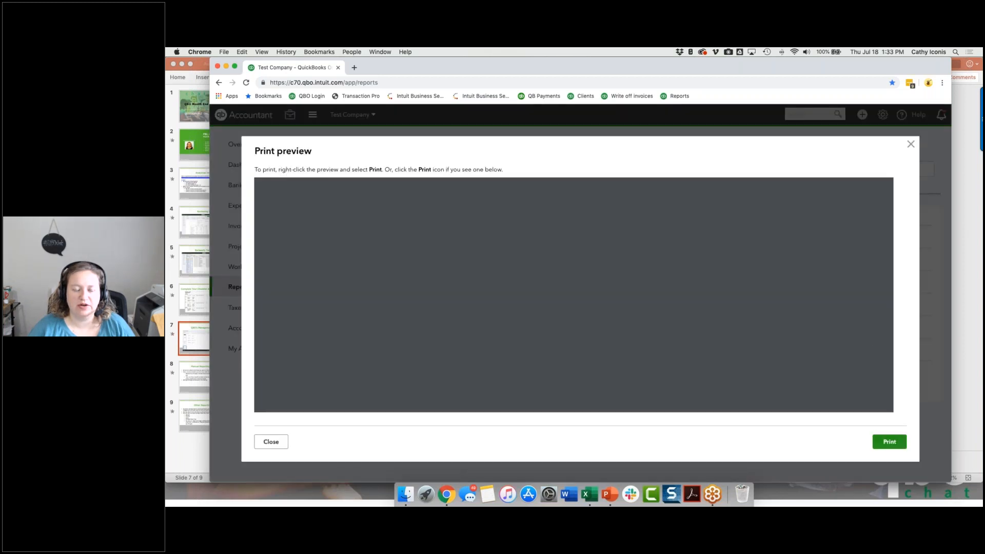
{"action": "left_click", "coordinate": [271, 441]}
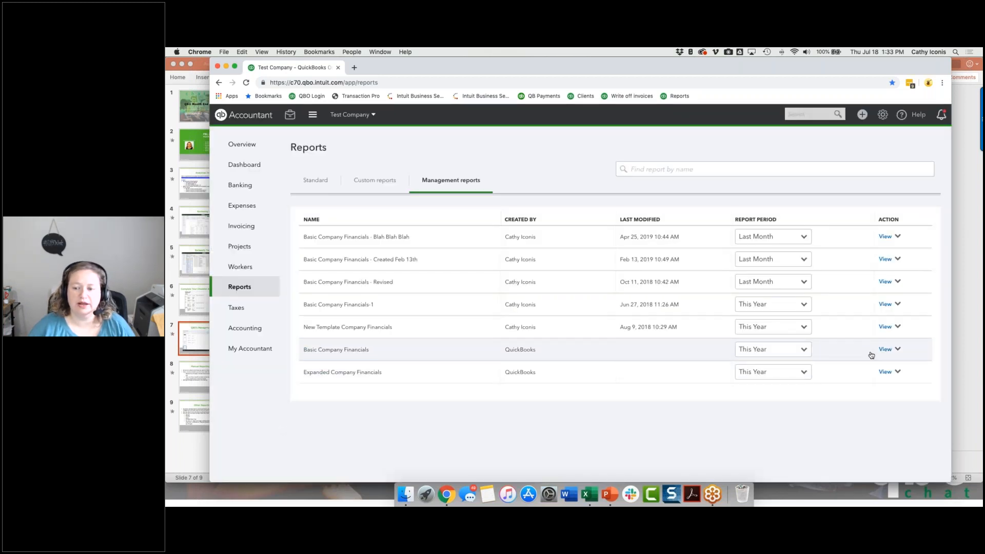
{"action": "left_click", "coordinate": [898, 351]}
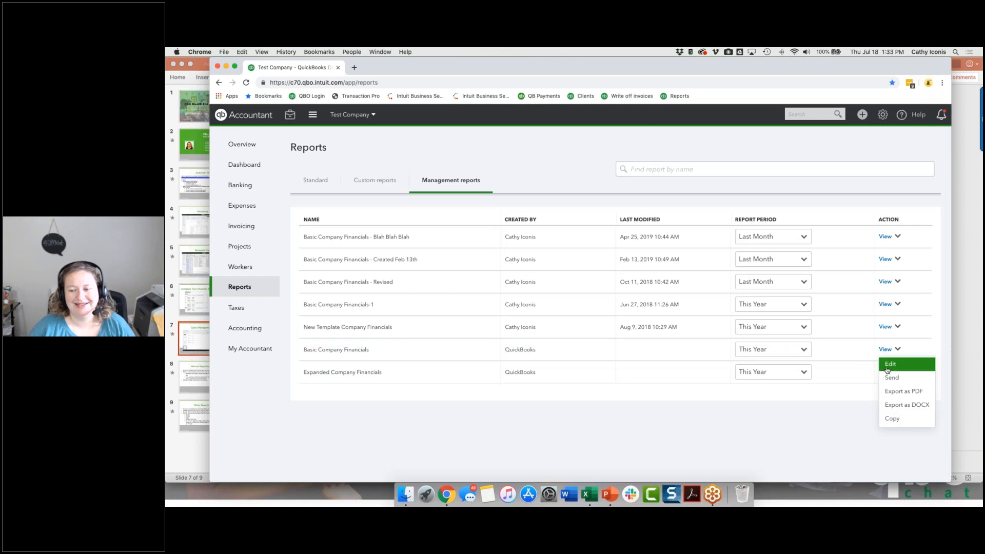
{"action": "left_click", "coordinate": [887, 368]}
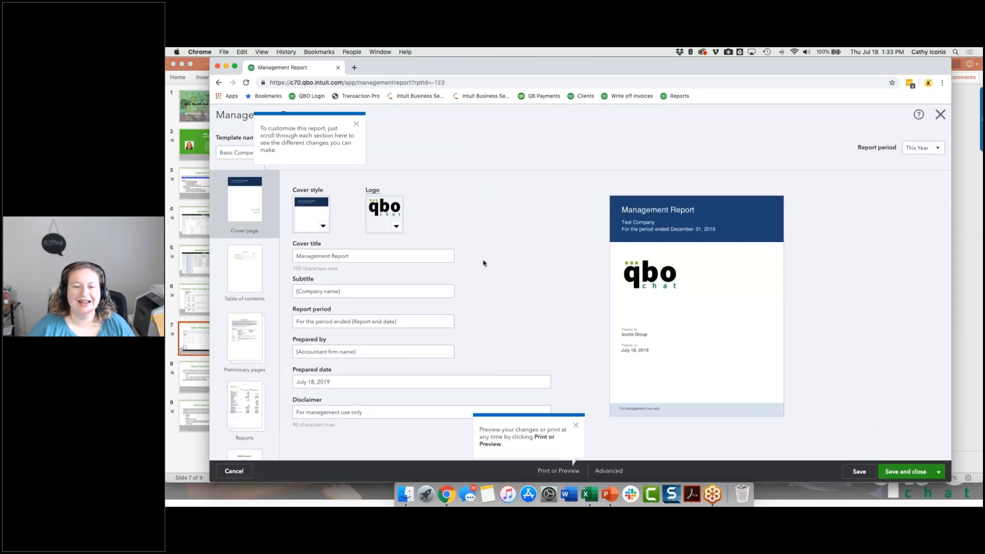
Rename the management report template as "Basic Company Financials - Tst".
{"action": "left_click", "coordinate": [356, 124]}
{"action": "triple_click", "coordinate": [240, 153]}
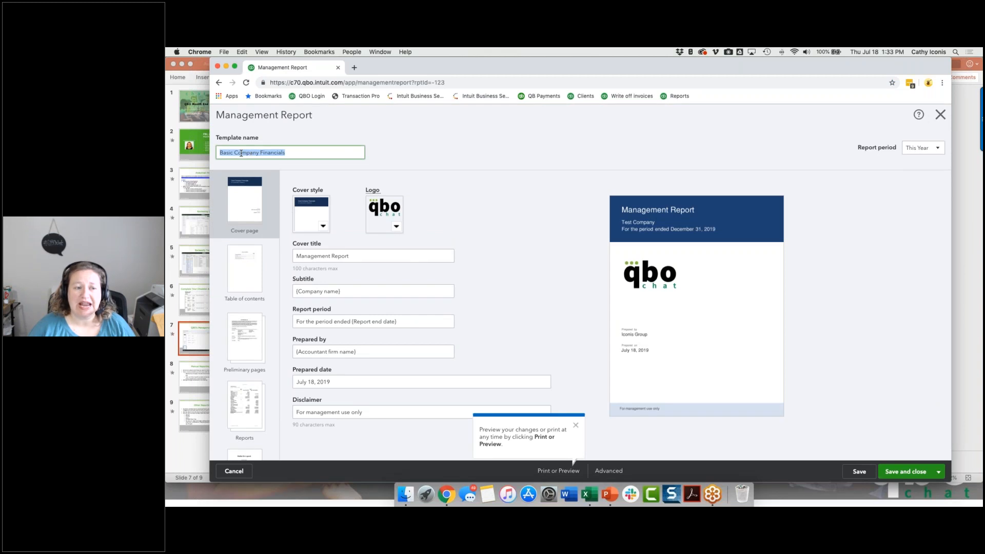
{"action": "left_click", "coordinate": [298, 154]}
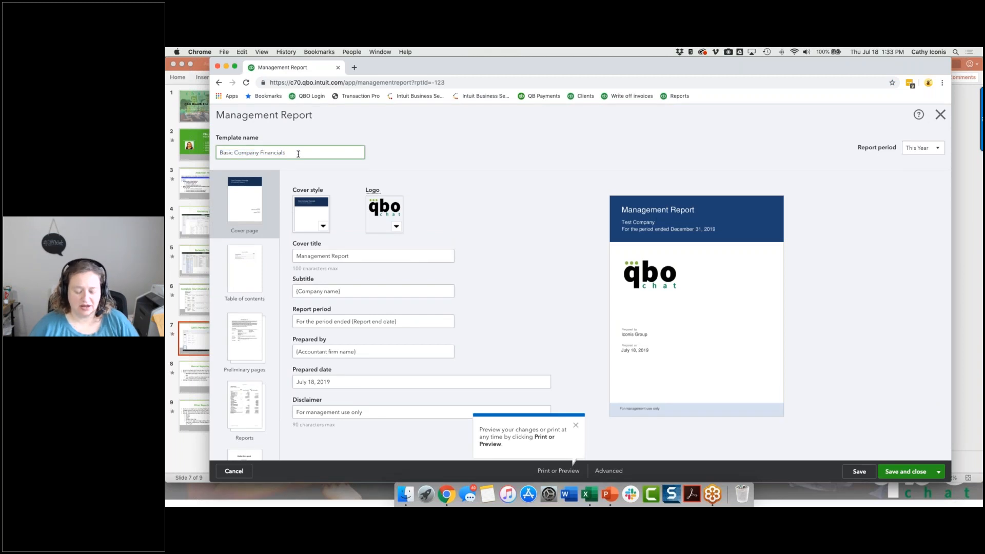
{"action": "type", "text": "- TE"}
{"action": "key", "text": "BackSpace"}
{"action": "type", "text": "s"}
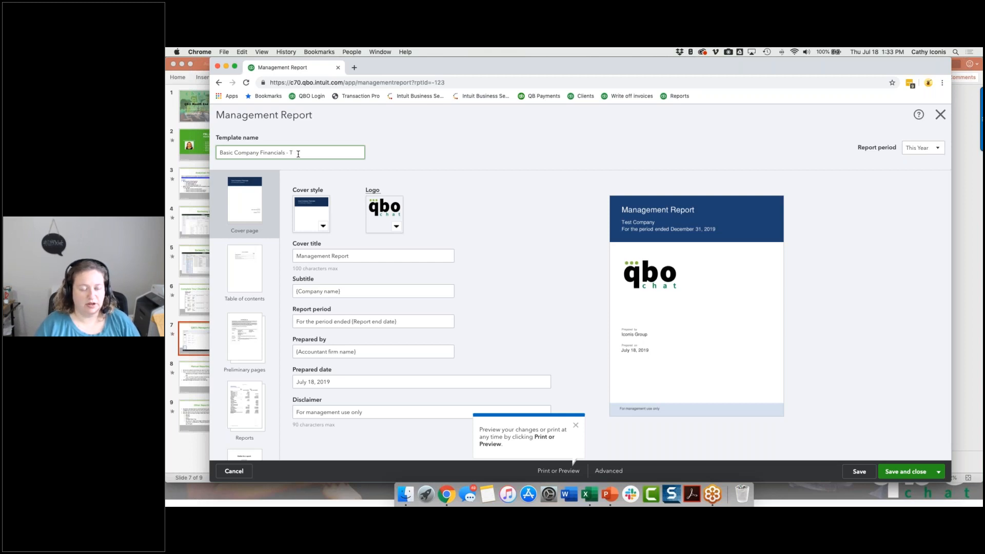
{"action": "type", "text": "st"}
{"action": "left_click", "coordinate": [540, 211]}
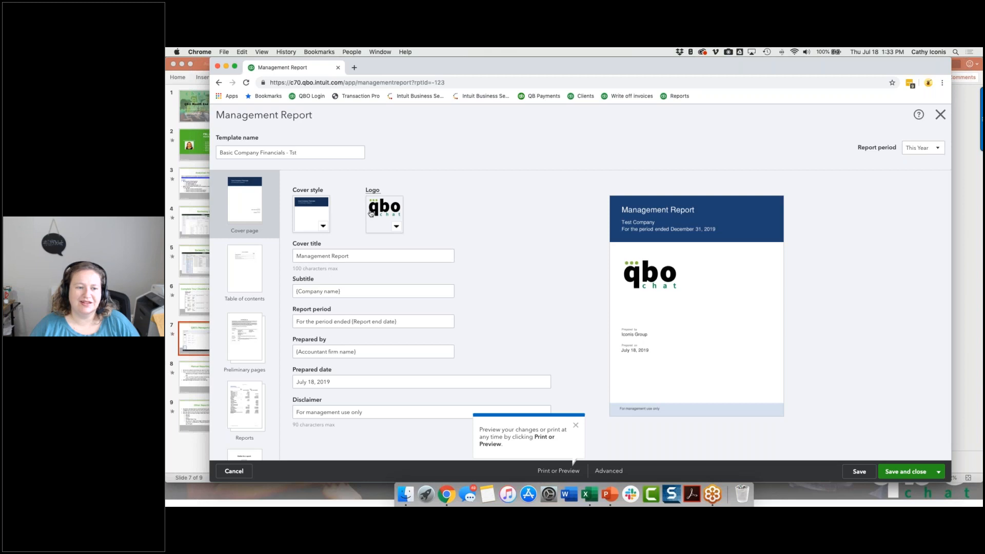
Change the report's cover style to the centred layout with a blue bar across the top of the page.
{"action": "left_click", "coordinate": [314, 220]}
{"action": "left_click", "coordinate": [320, 309]}
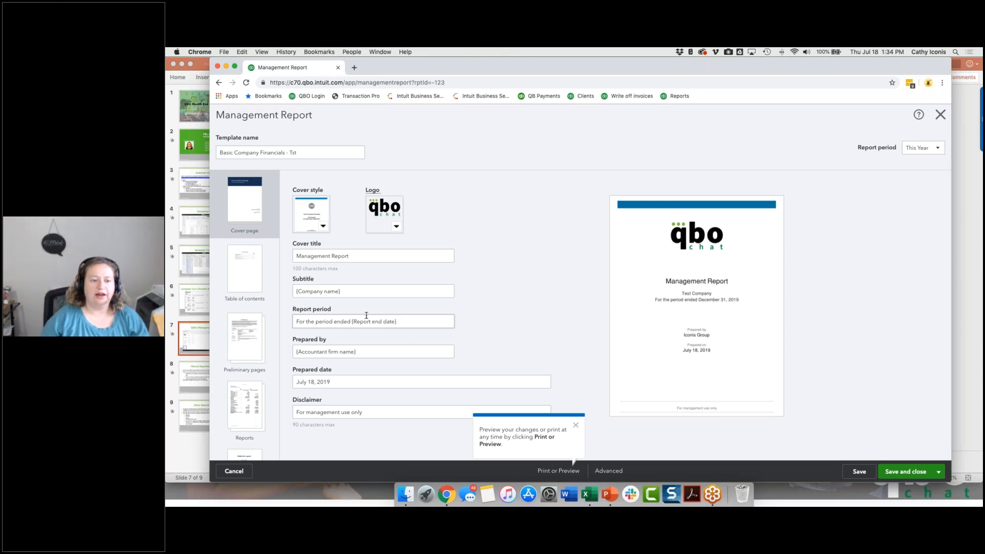
{"action": "left_click", "coordinate": [300, 260]}
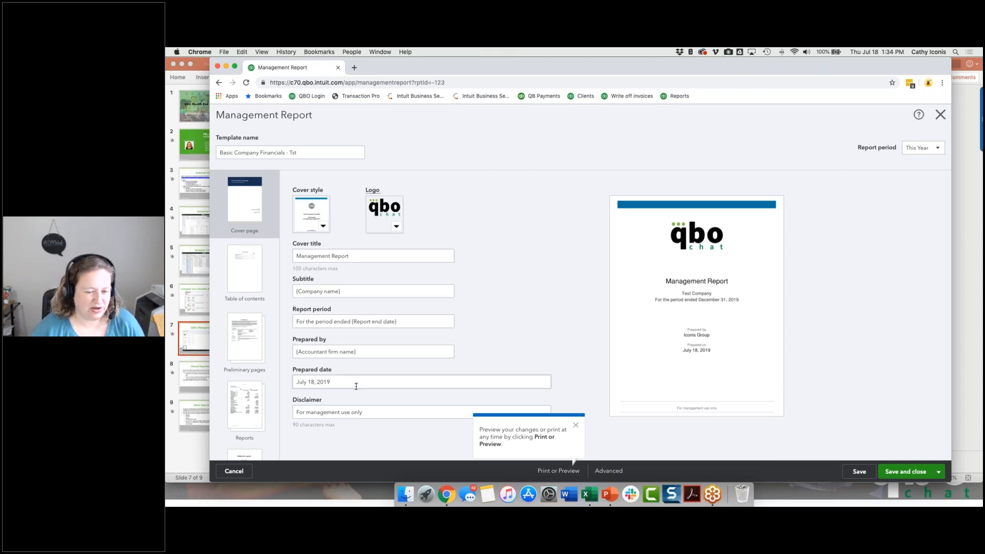
Examine the table of contents and preliminary pages sections, including the predefined company fields that can be inserted into page content.
{"action": "left_click", "coordinate": [248, 270]}
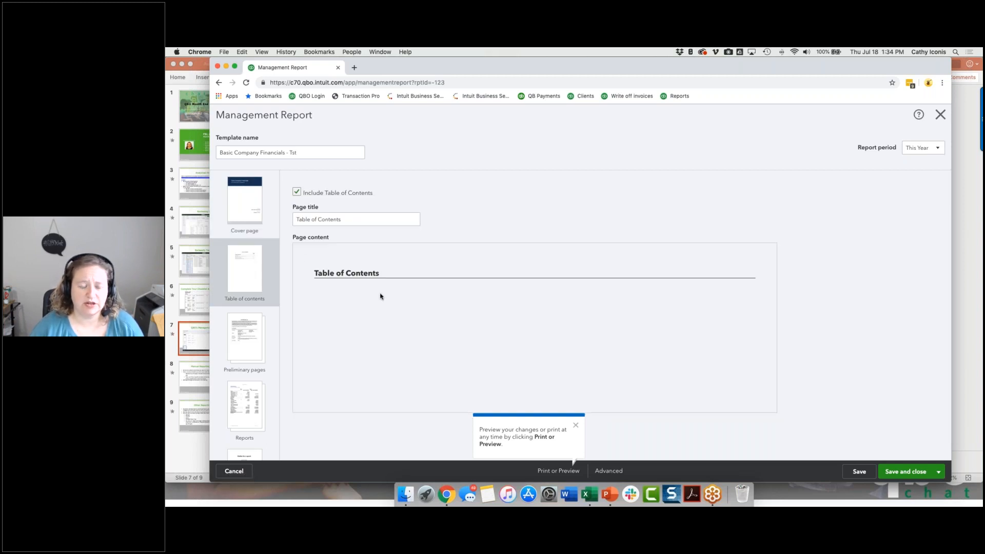
{"action": "left_click", "coordinate": [244, 341]}
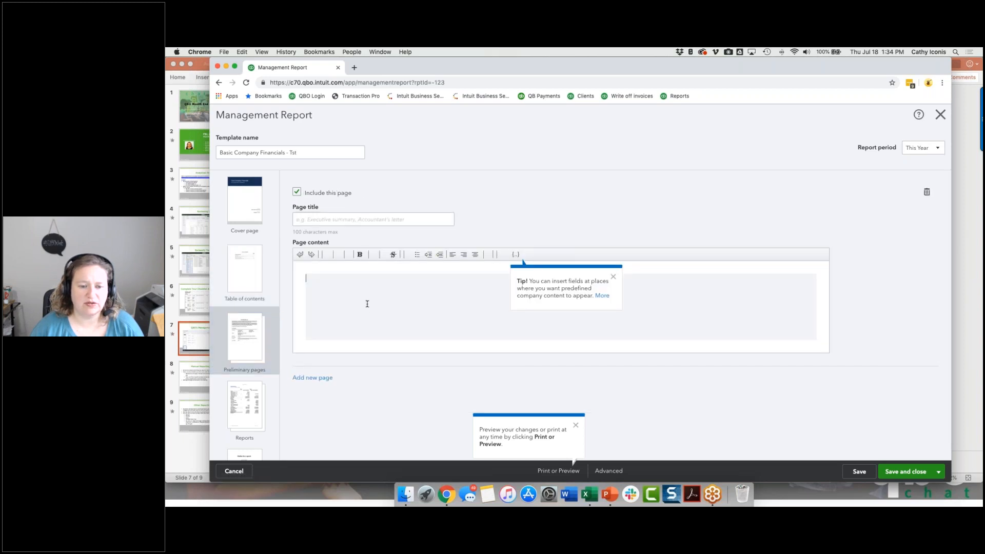
{"action": "left_click", "coordinate": [517, 255]}
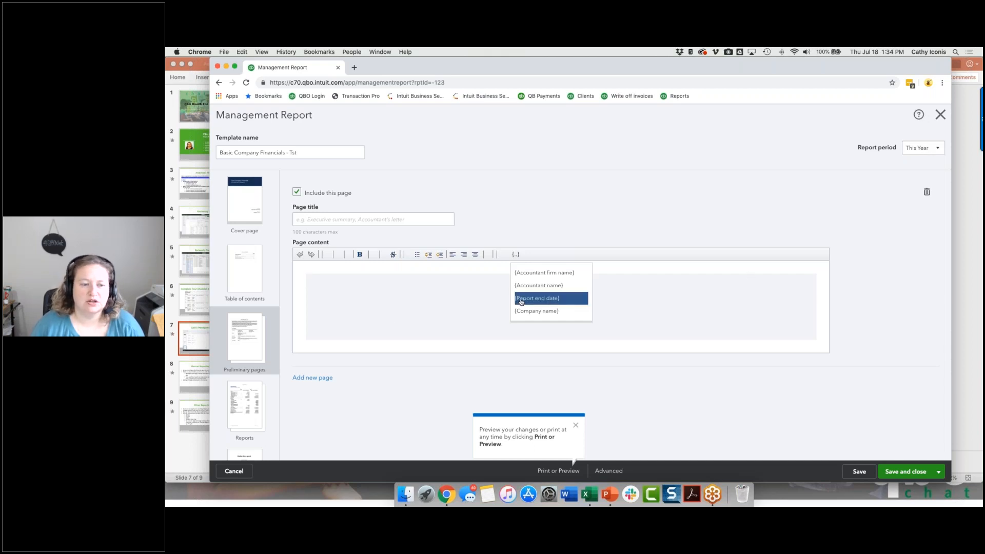
{"action": "left_click", "coordinate": [500, 217]}
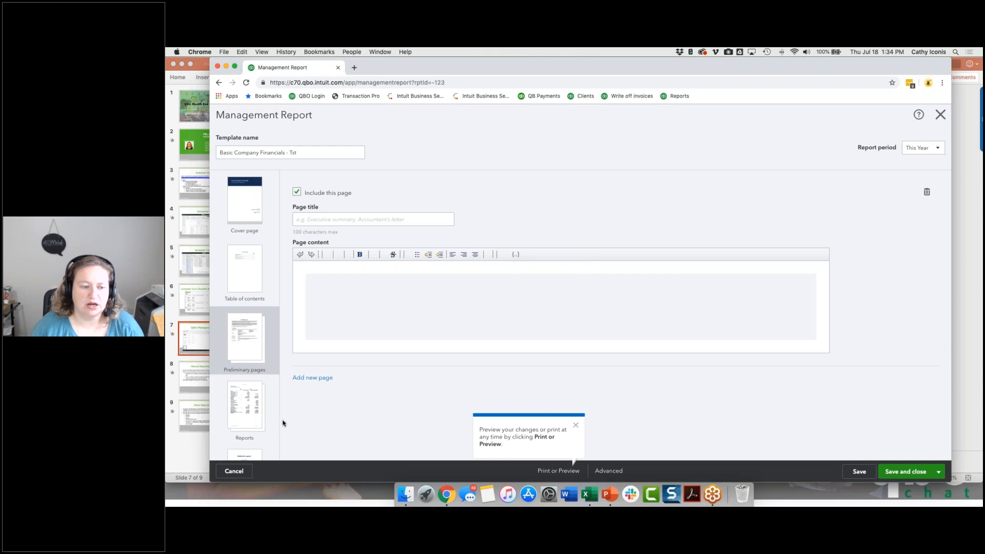
Turn on previous-period comparison for the Profit and Loss report and review the Balance Sheet and Statement of Cash Flows settings.
{"action": "left_click", "coordinate": [255, 412]}
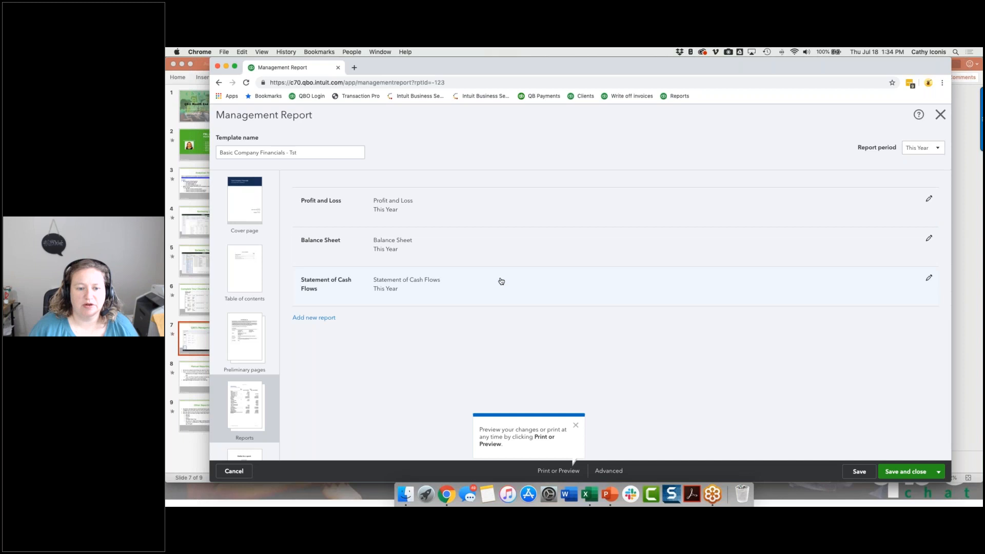
{"action": "left_click", "coordinate": [505, 200]}
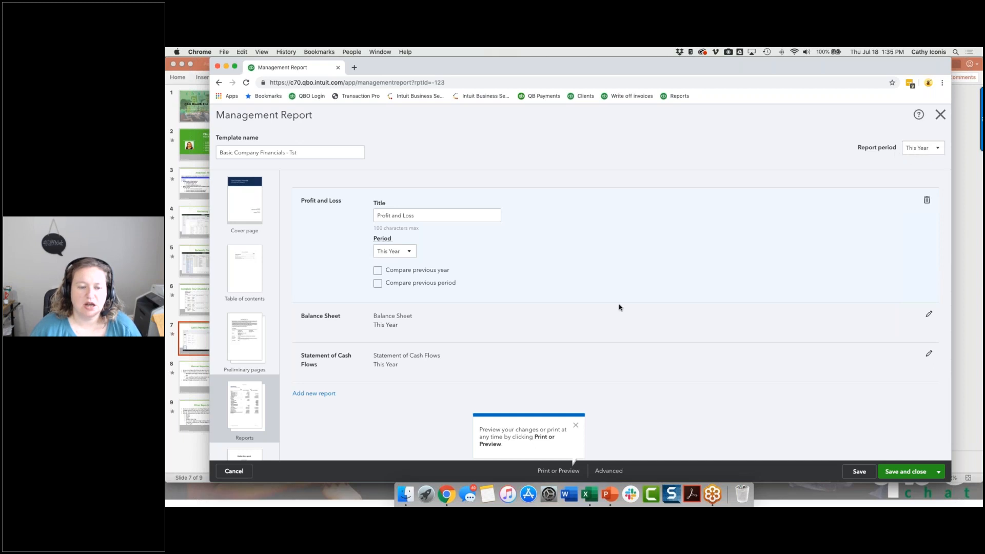
{"action": "left_click", "coordinate": [378, 284]}
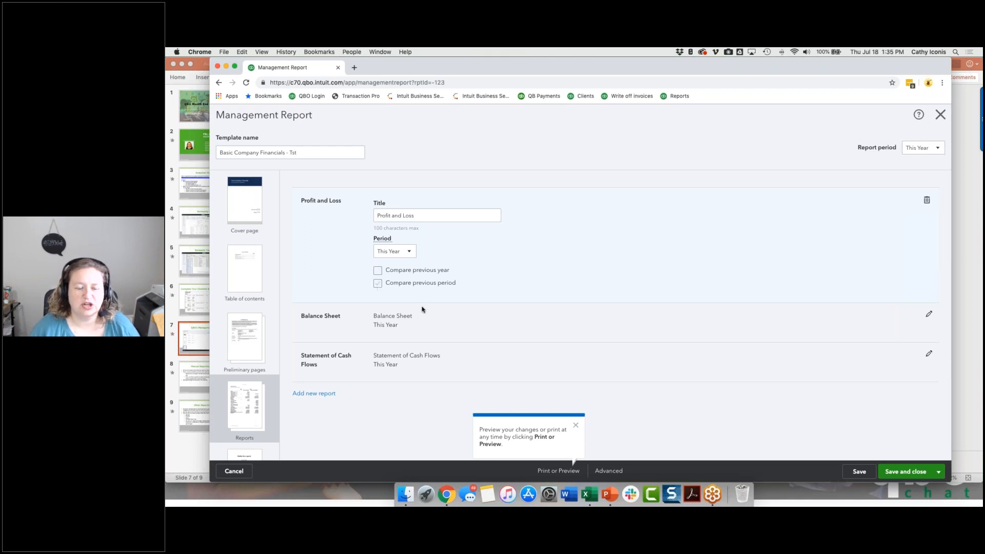
{"action": "left_click", "coordinate": [913, 316]}
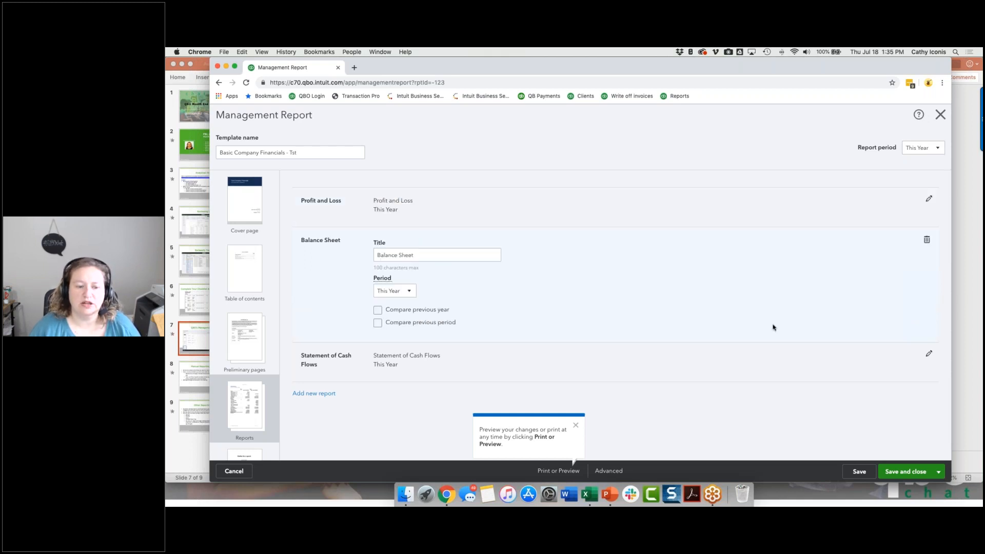
{"action": "left_click", "coordinate": [928, 354]}
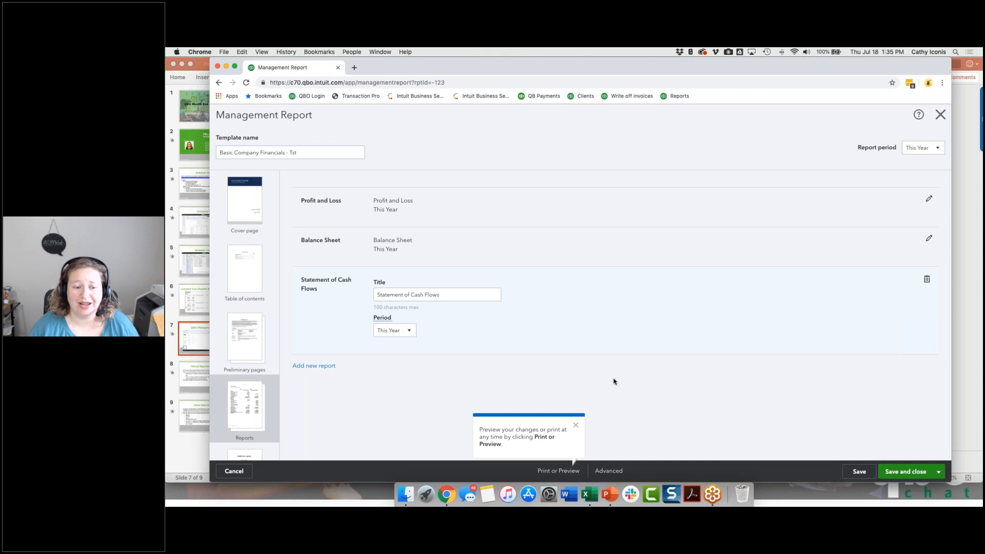
Add the customized "Profit and Loss - No class specified" report and the 1099 Contractor Balance Summary to the report package.
{"action": "left_click", "coordinate": [332, 368]}
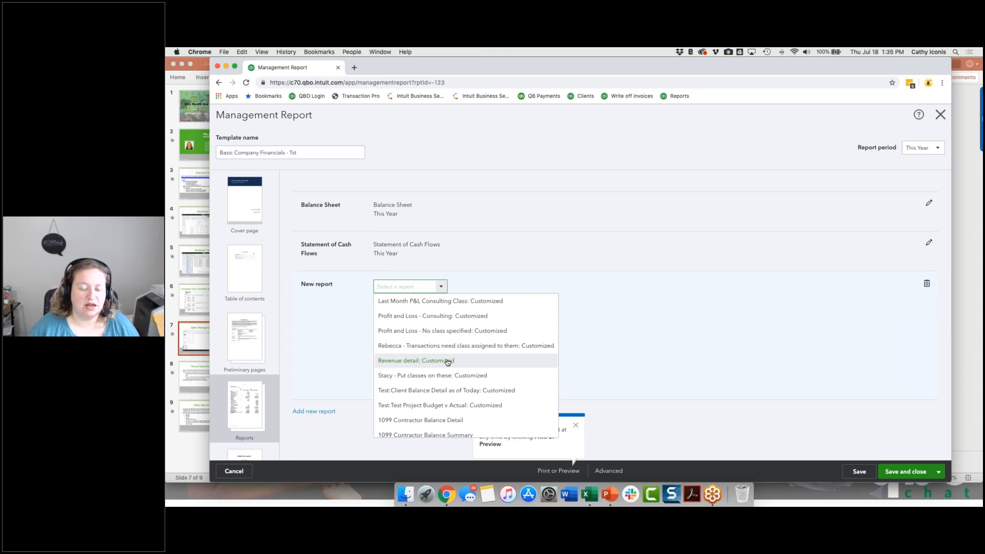
{"action": "left_click", "coordinate": [446, 331]}
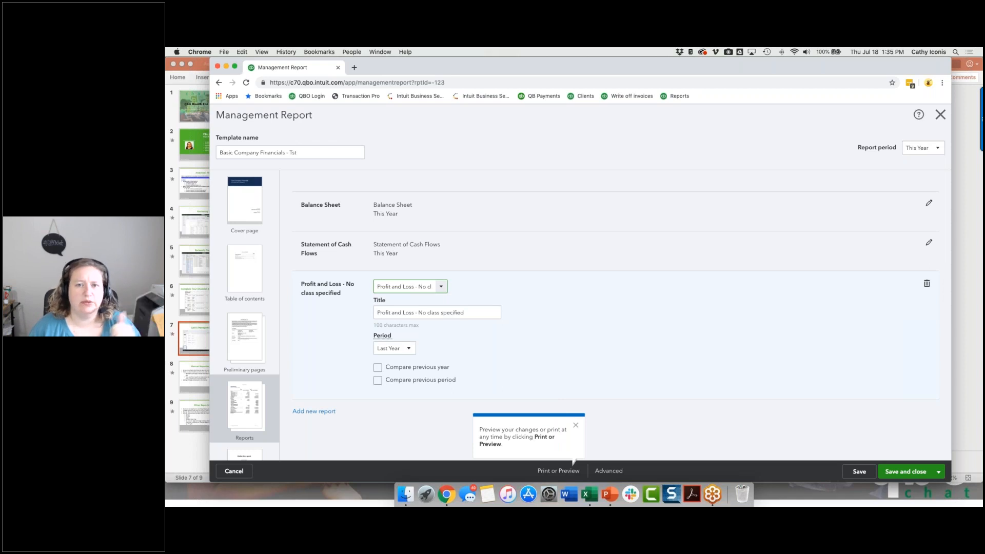
{"action": "left_click", "coordinate": [321, 411]}
{"action": "left_click", "coordinate": [442, 286]}
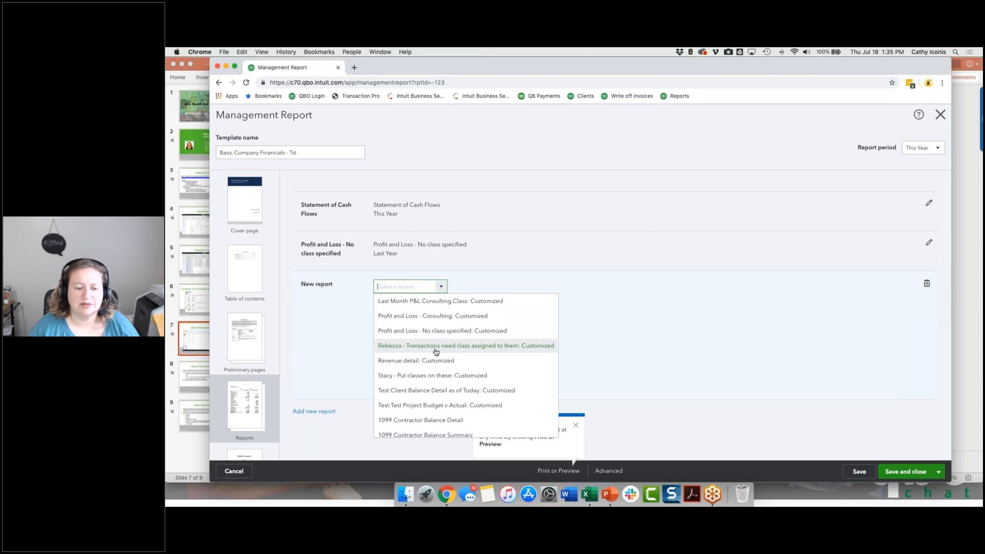
{"action": "scroll", "coordinate": [436, 376], "scroll_direction": "down", "scroll_amount": 3}
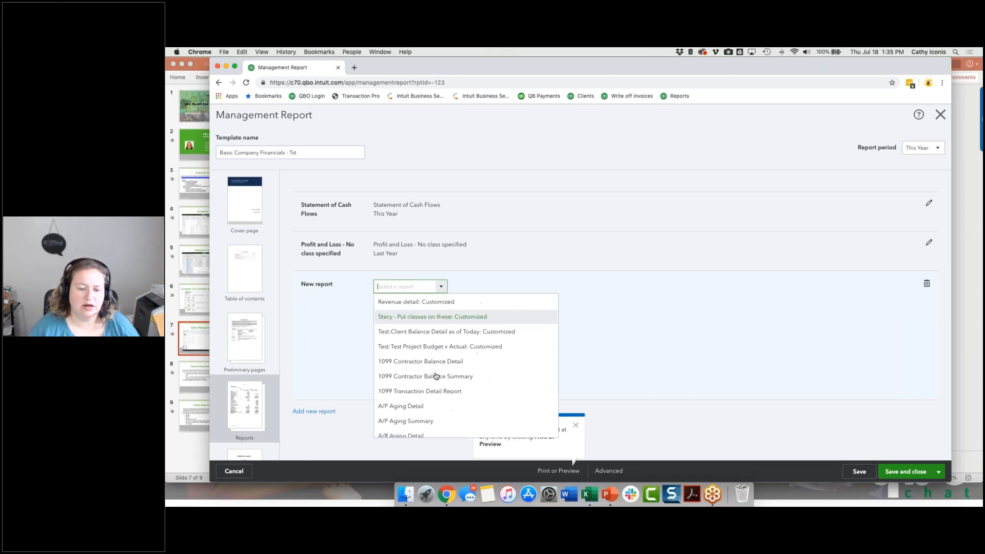
{"action": "left_click", "coordinate": [435, 376]}
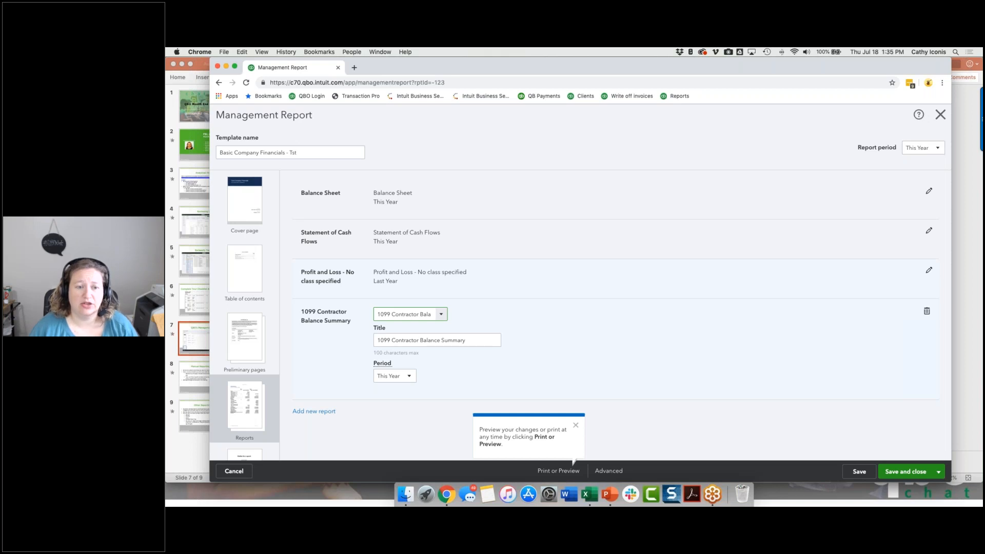
{"action": "scroll", "coordinate": [616, 292], "scroll_direction": "up", "scroll_amount": 2}
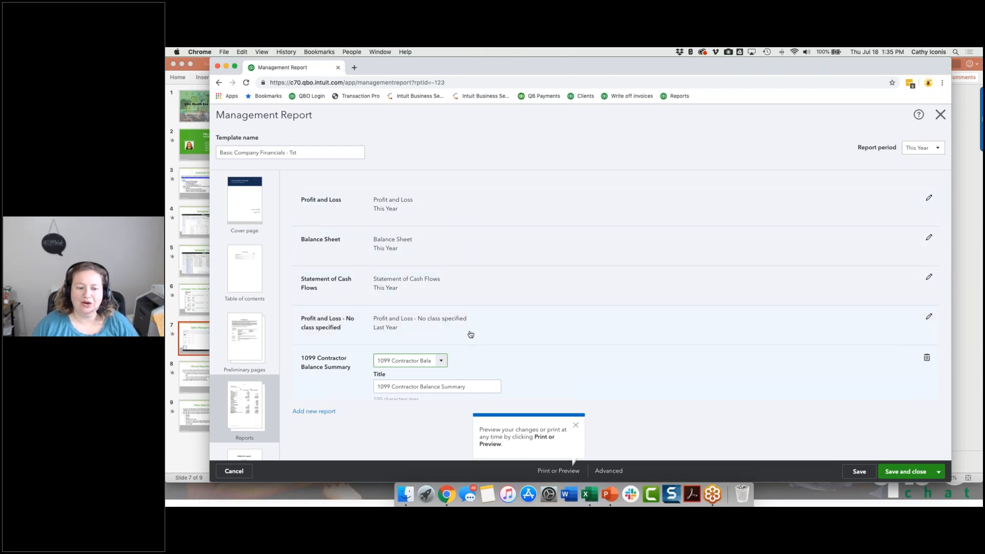
{"action": "scroll", "coordinate": [471, 334], "scroll_direction": "down", "scroll_amount": 2}
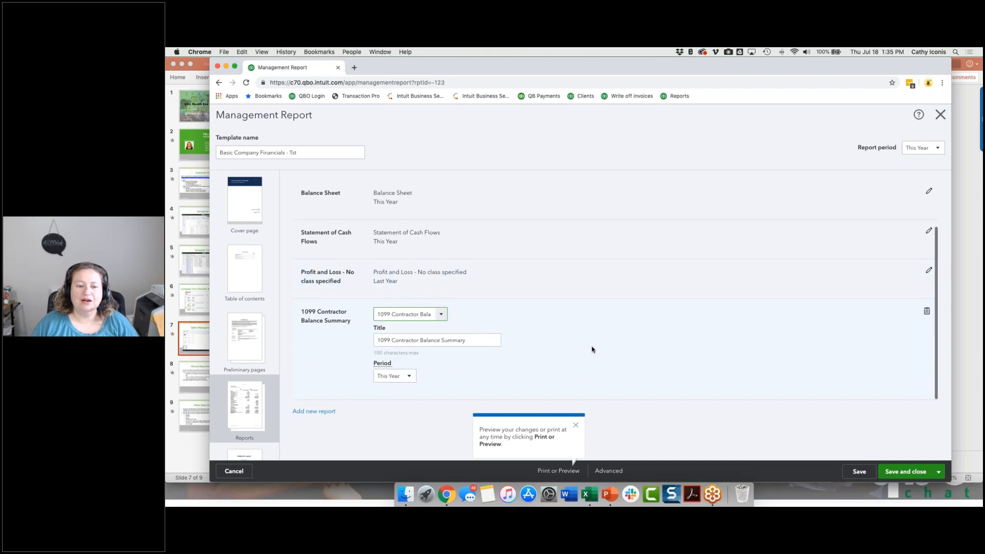
Remove every report currently included in the management report's Reports section.
{"action": "left_click", "coordinate": [928, 311]}
{"action": "left_click", "coordinate": [929, 280]}
{"action": "left_click", "coordinate": [927, 281]}
{"action": "left_click", "coordinate": [929, 281]}
{"action": "left_click", "coordinate": [928, 281]}
{"action": "left_click", "coordinate": [929, 238]}
{"action": "left_click", "coordinate": [928, 239]}
{"action": "left_click", "coordinate": [929, 199]}
{"action": "left_click", "coordinate": [928, 203]}
Add the Sales by Client Summary report to the package and have it compare with the previous year.
{"action": "double_click", "coordinate": [307, 194]}
{"action": "left_click", "coordinate": [310, 200]}
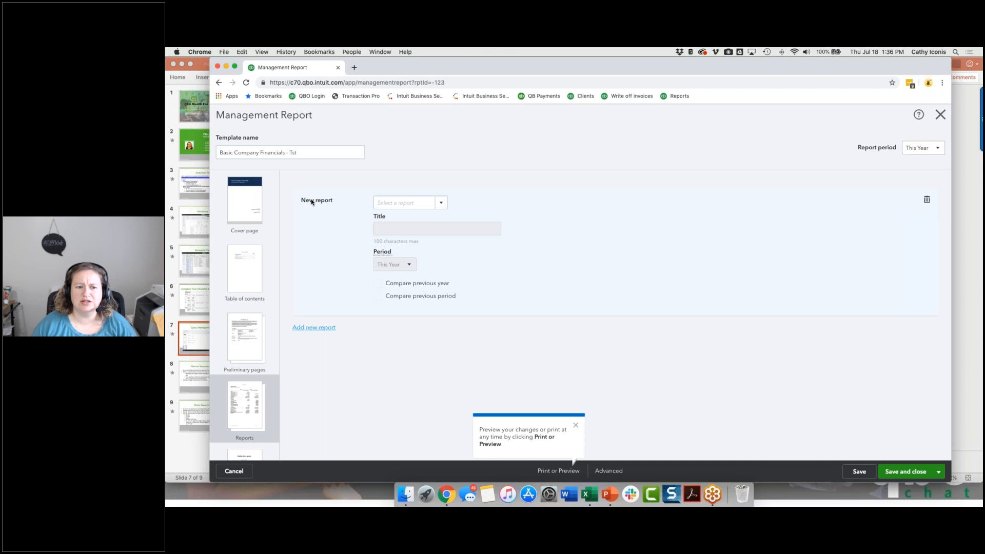
{"action": "left_click", "coordinate": [440, 204]}
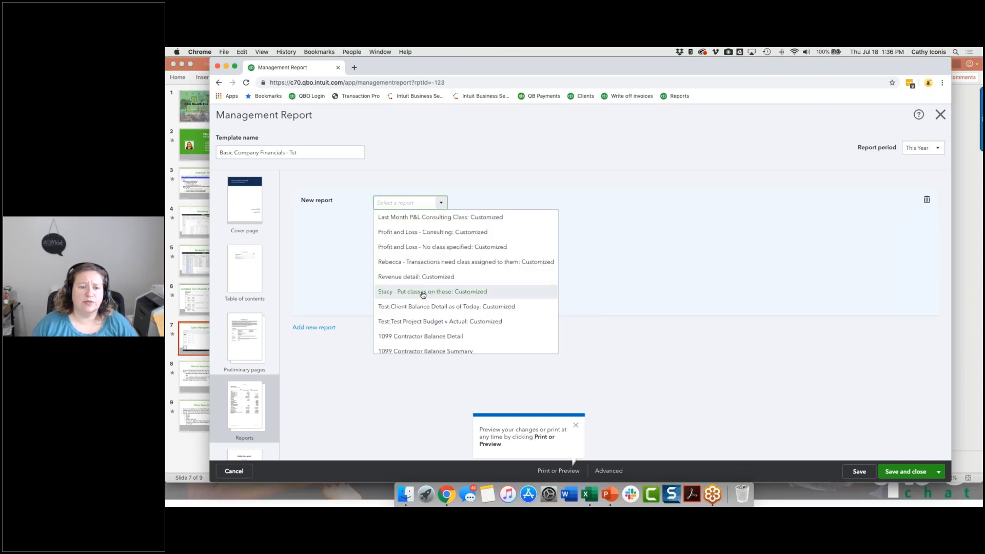
{"action": "scroll", "coordinate": [423, 294], "scroll_direction": "down", "scroll_amount": 5}
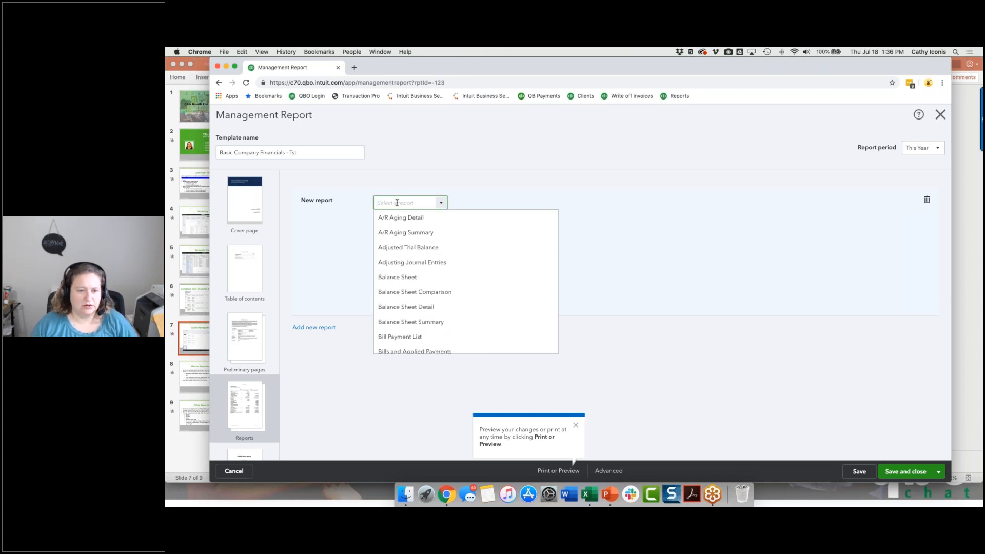
{"action": "type", "text": "alsa"}
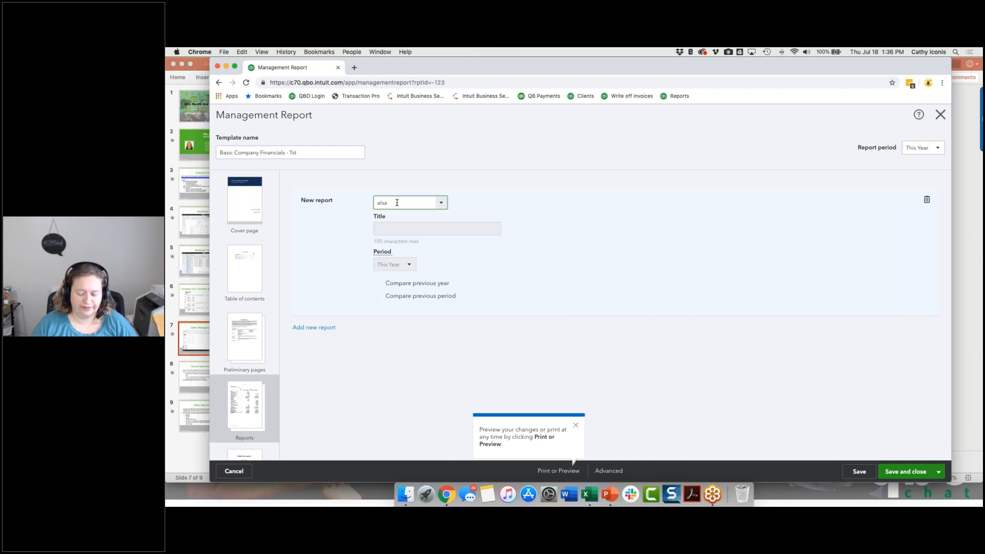
{"action": "key", "text": "BackSpace"}
{"action": "key", "text": "BackSpace"}
{"action": "key", "text": "BackSpace"}
{"action": "key", "text": "BackSpace"}
{"action": "type", "text": "s"}
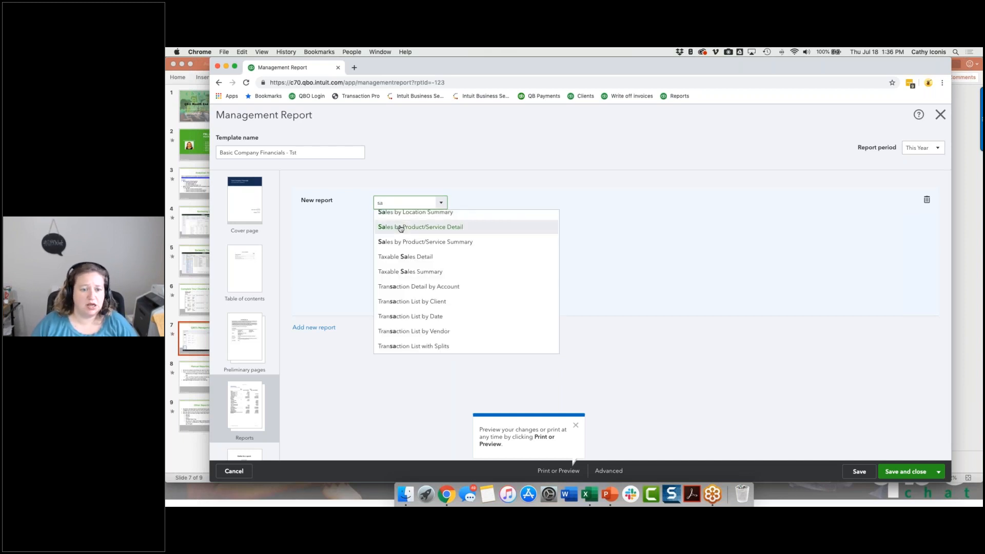
{"action": "scroll", "coordinate": [401, 231], "scroll_direction": "up", "scroll_amount": 3}
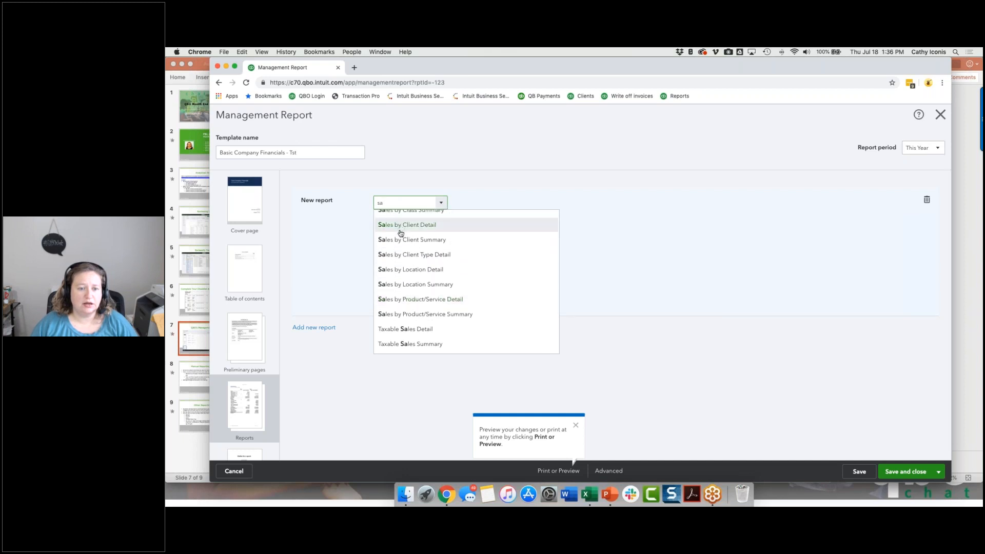
{"action": "left_click", "coordinate": [401, 240]}
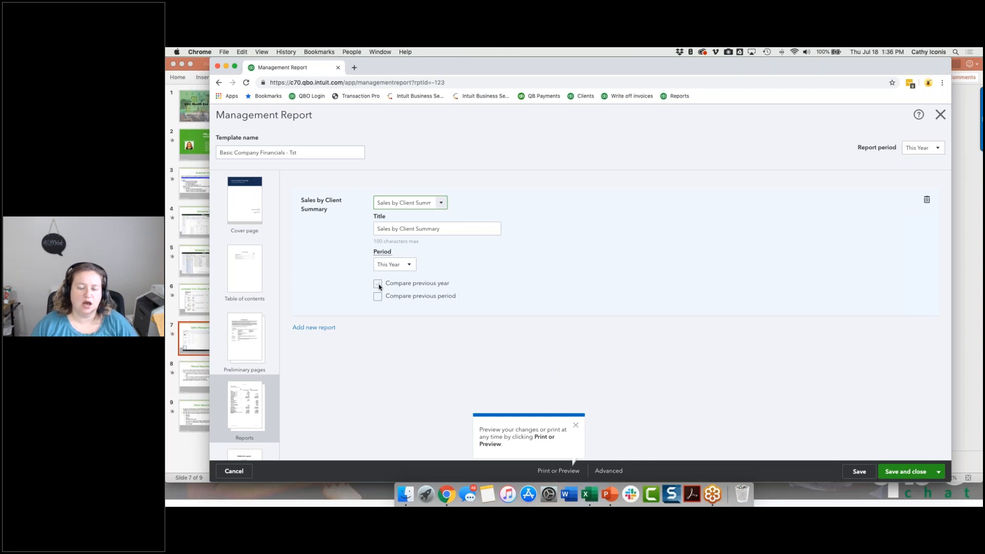
{"action": "left_click", "coordinate": [378, 283]}
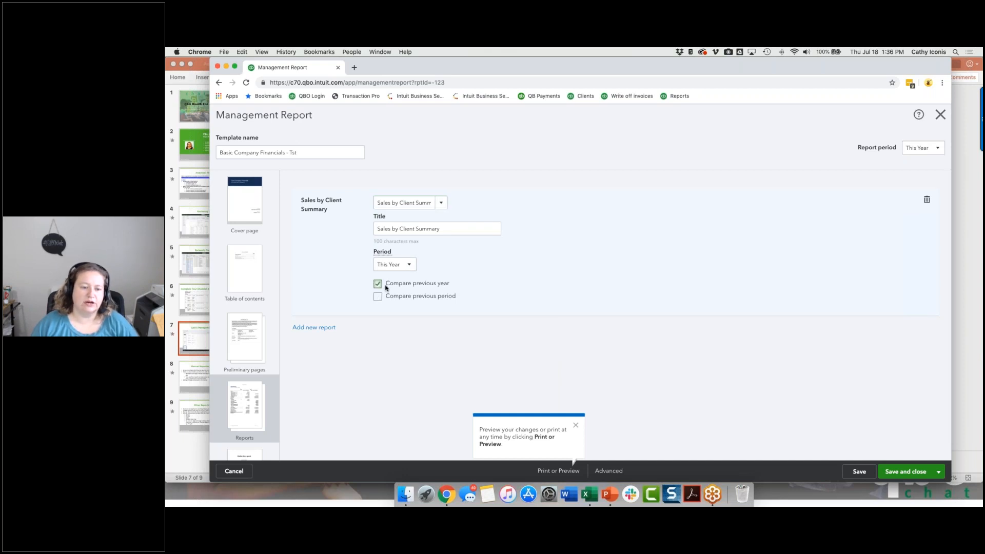
Add the customized "Profit and Loss - Consulting" report to the management report package.
{"action": "left_click", "coordinate": [311, 329]}
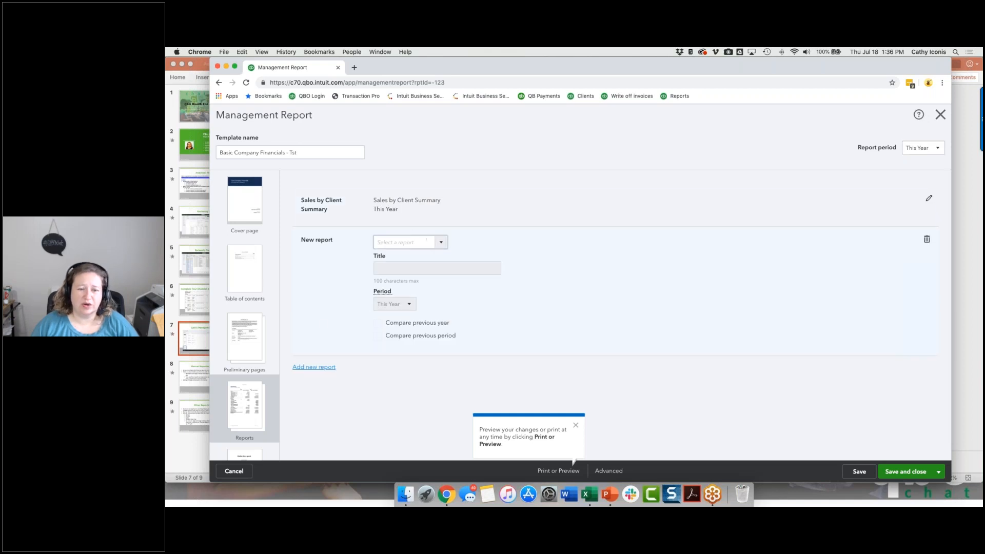
{"action": "left_click", "coordinate": [441, 242]}
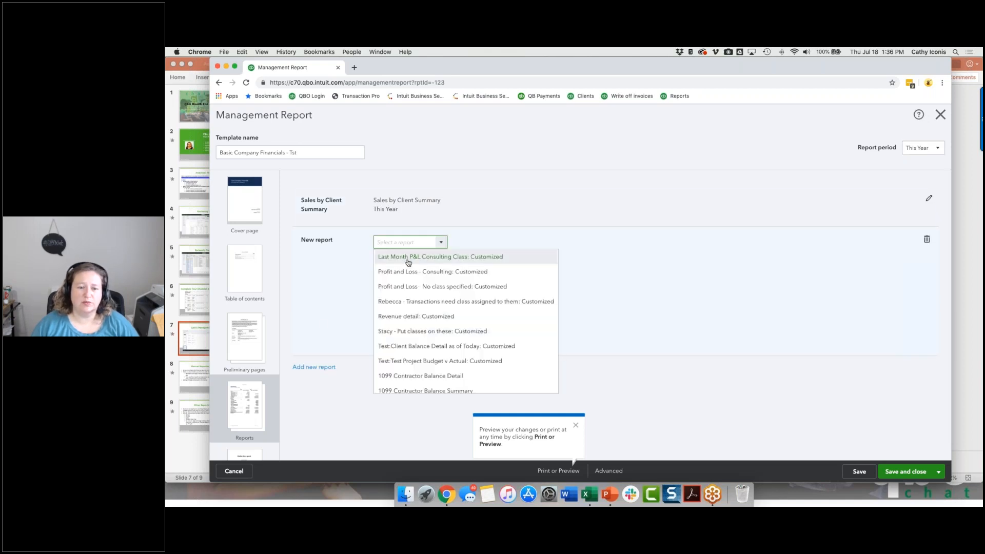
{"action": "left_click", "coordinate": [404, 273]}
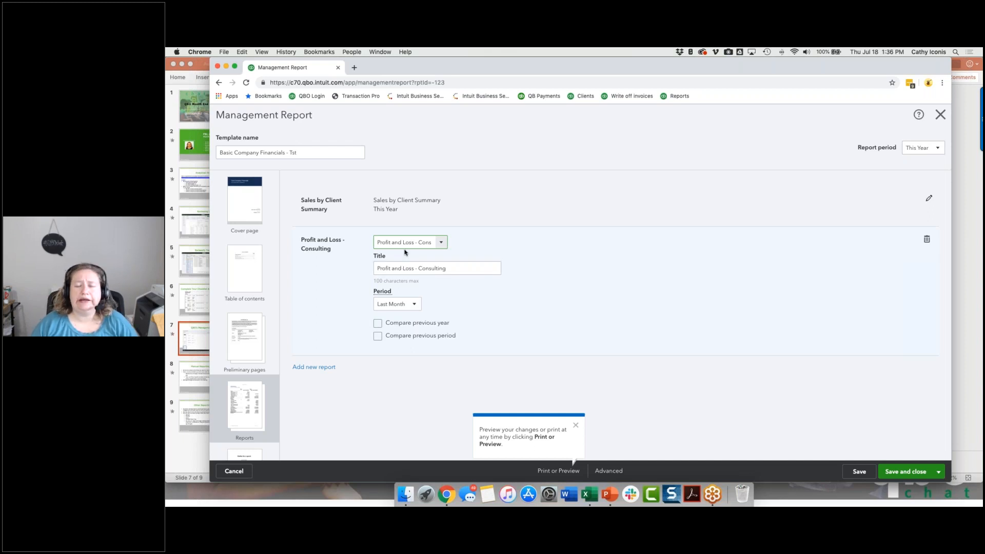
Add the standard Balance Sheet report to the package and save the management report.
{"action": "left_click", "coordinate": [322, 367]}
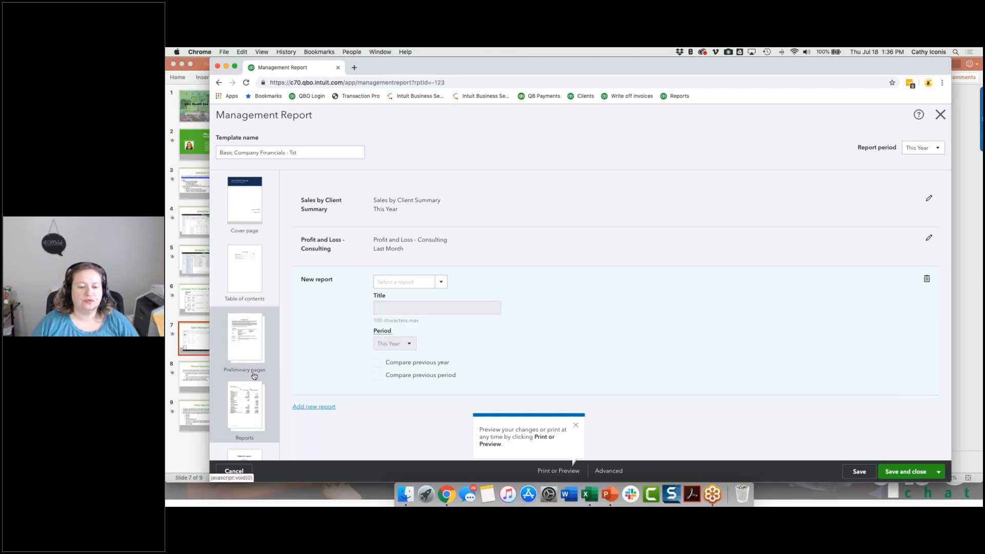
{"action": "scroll", "coordinate": [249, 390], "scroll_direction": "down", "scroll_amount": 2}
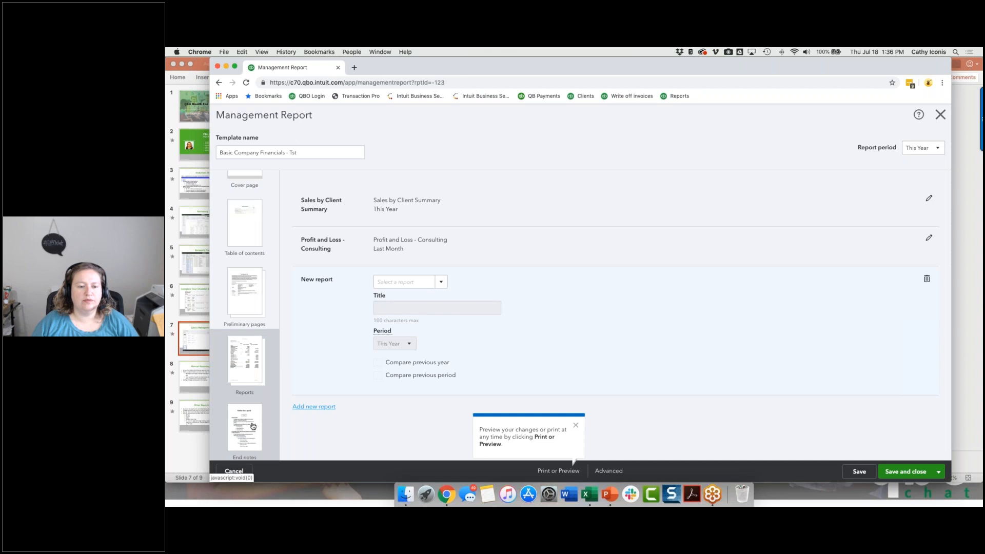
{"action": "left_click", "coordinate": [442, 284]}
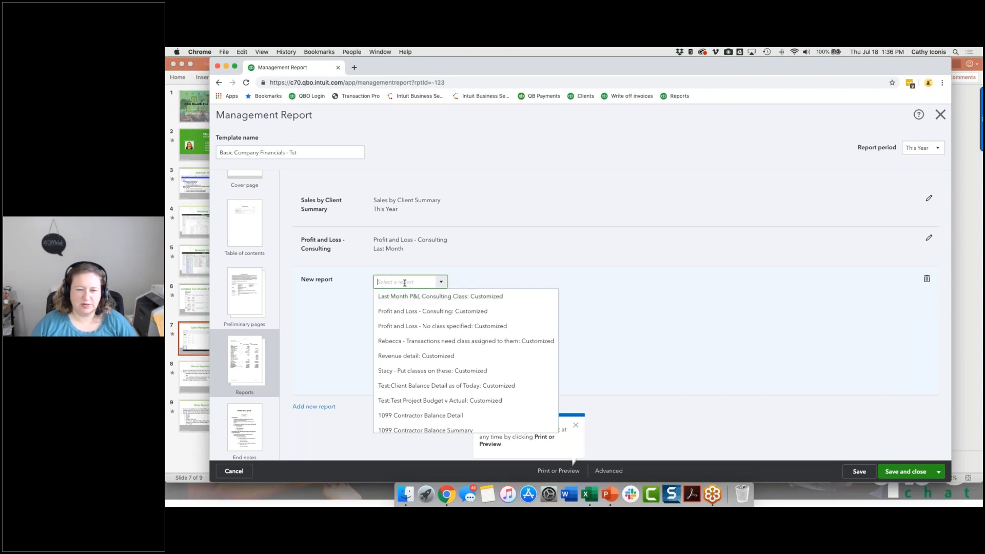
{"action": "type", "text": "bbba"}
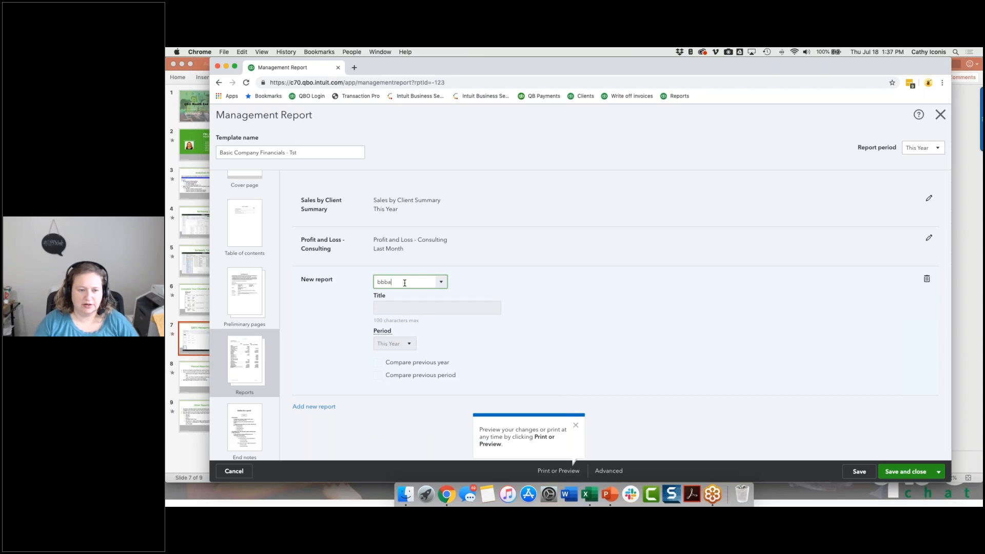
{"action": "key", "text": "BackSpace"}
{"action": "key", "text": "BackSpace"}
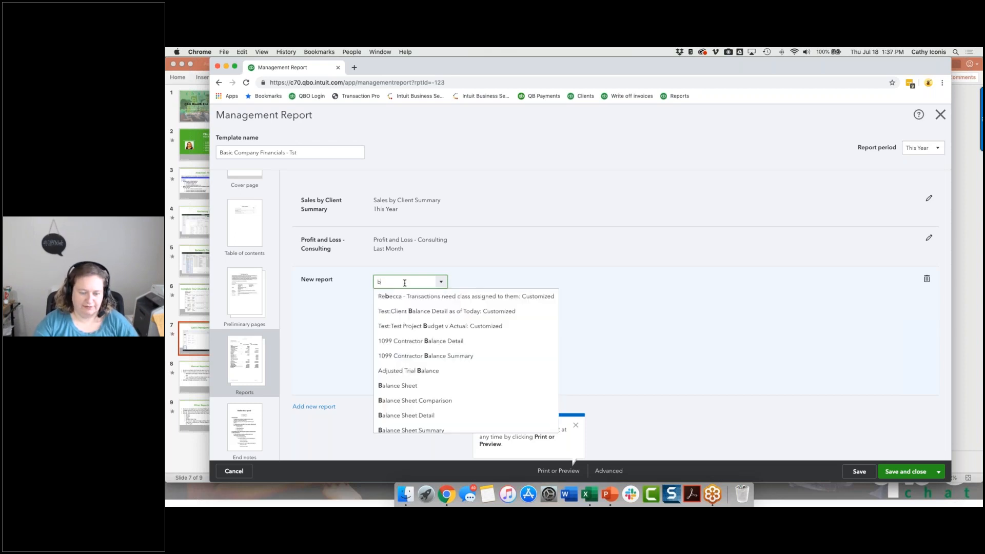
{"action": "left_click", "coordinate": [408, 387]}
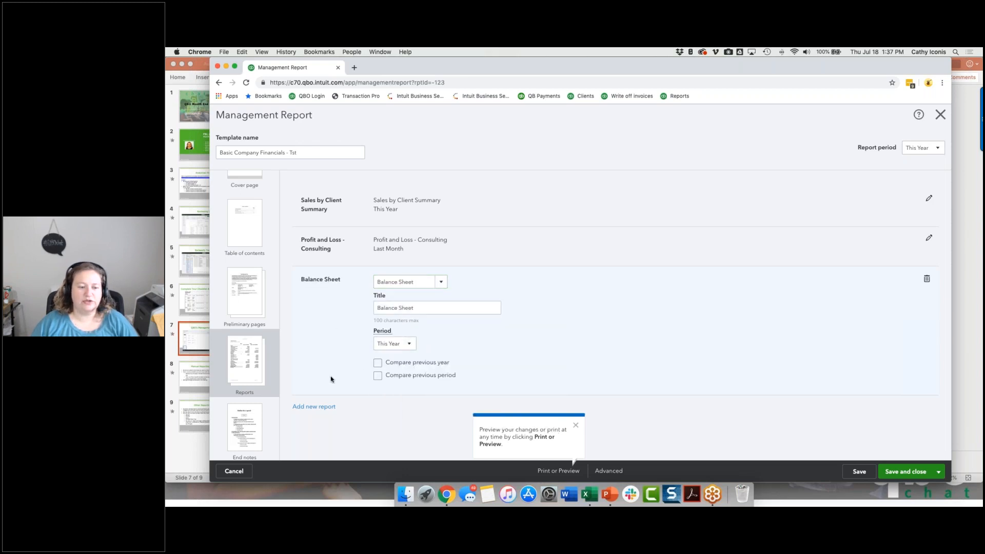
{"action": "left_click", "coordinate": [854, 472]}
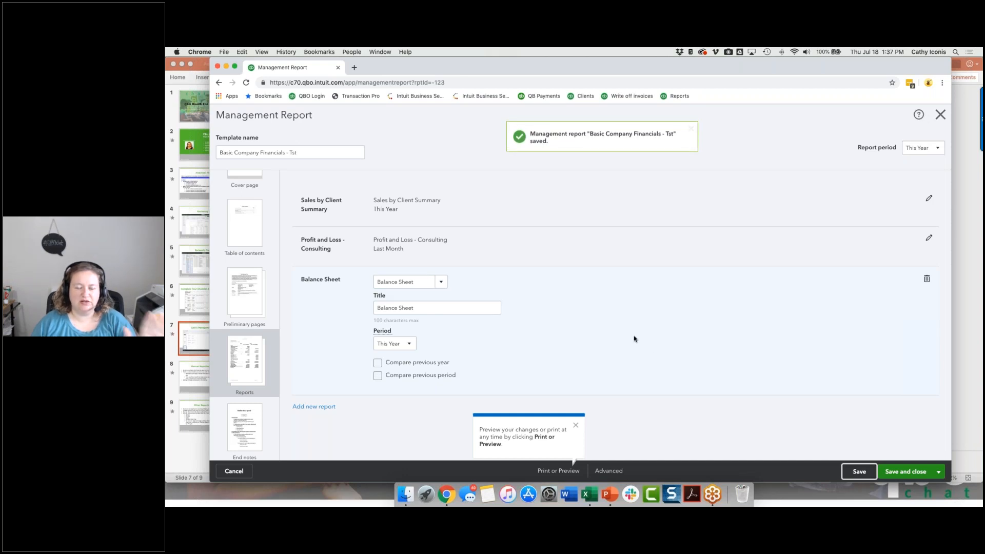
Include the breakdown of sub-accounts on the End notes page and save the management report.
{"action": "left_click", "coordinate": [245, 428]}
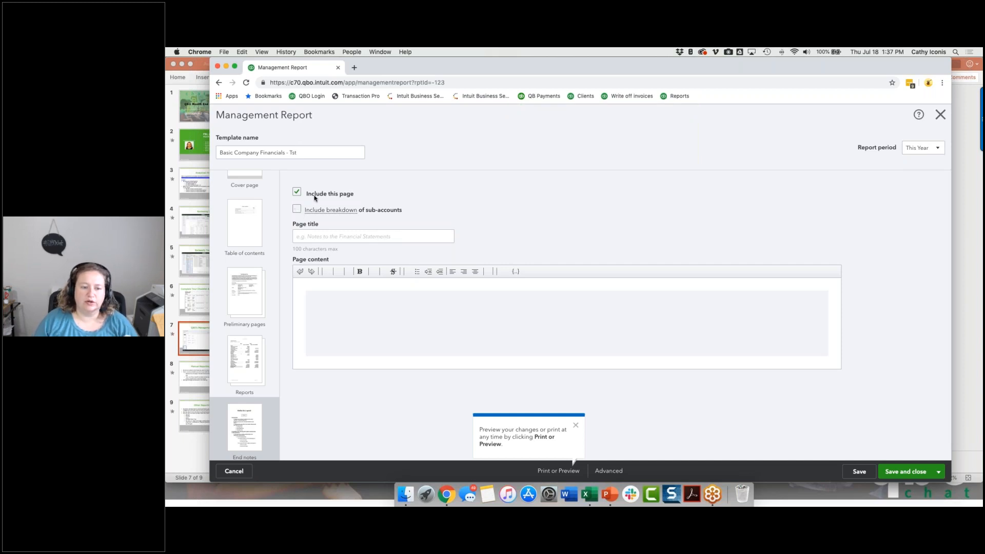
{"action": "mouse_move", "coordinate": [340, 214]}
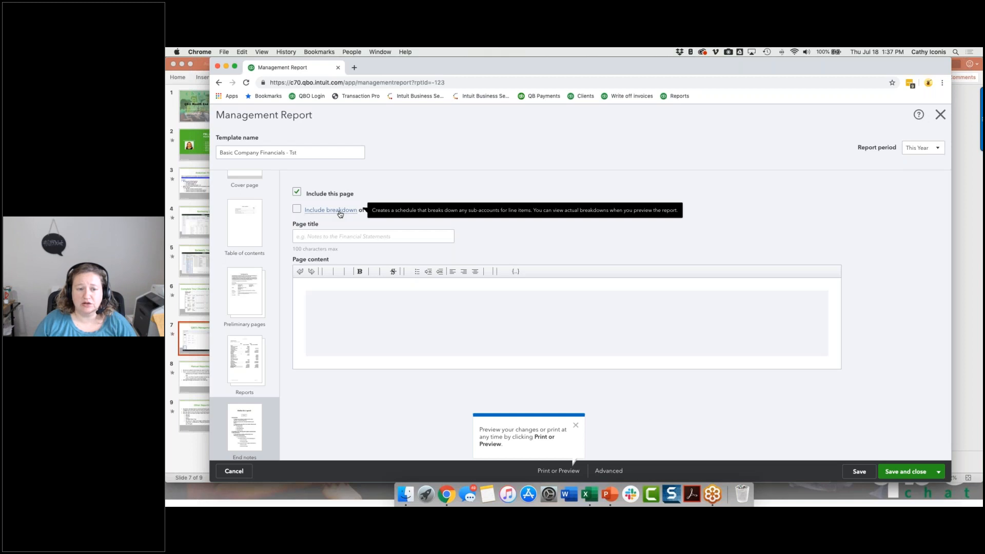
{"action": "left_click", "coordinate": [296, 209]}
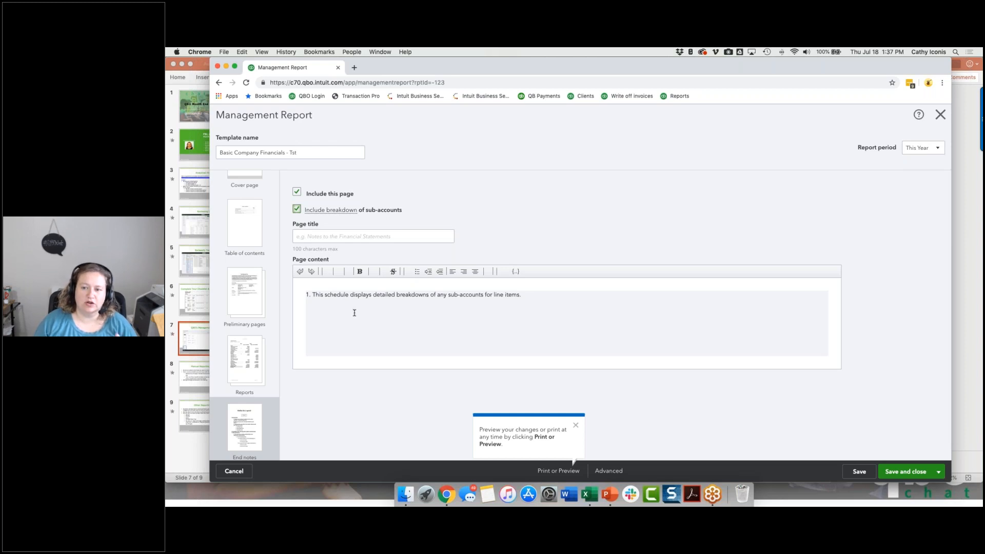
{"action": "left_click", "coordinate": [854, 472]}
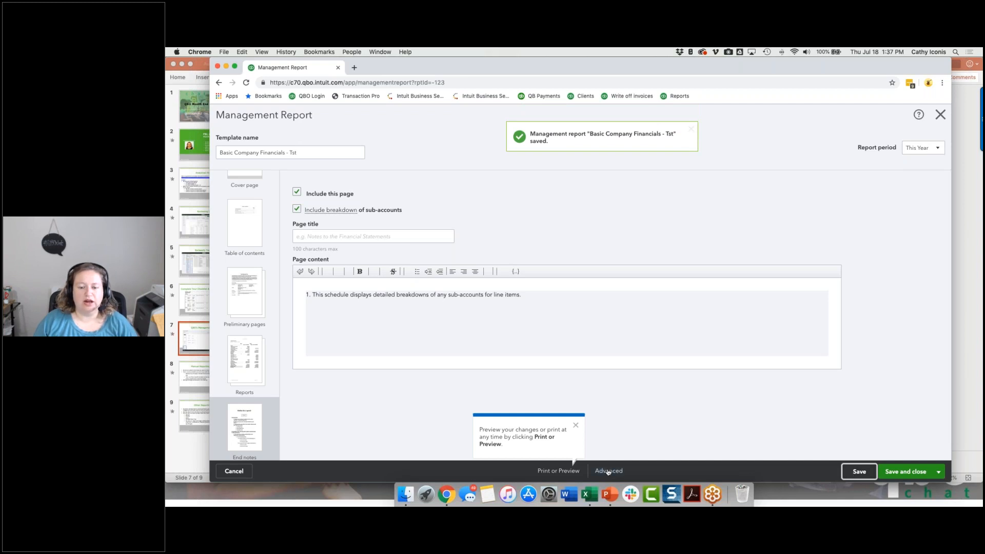
Replace the page footer in the advanced settings with "For Management Purposes Only" and save the management report.
{"action": "left_click", "coordinate": [609, 471]}
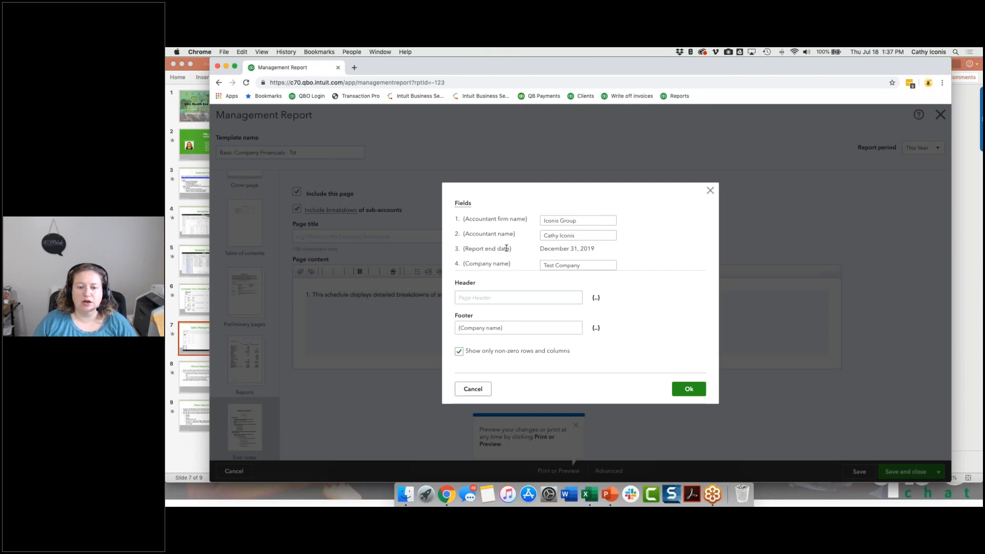
{"action": "scroll", "coordinate": [500, 247], "scroll_direction": "down", "scroll_amount": 2}
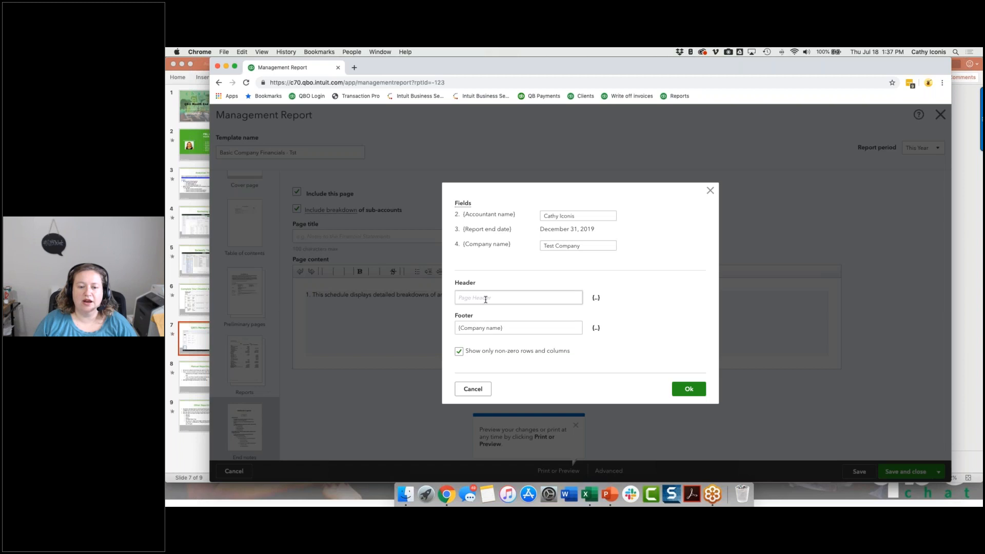
{"action": "left_click", "coordinate": [485, 299]}
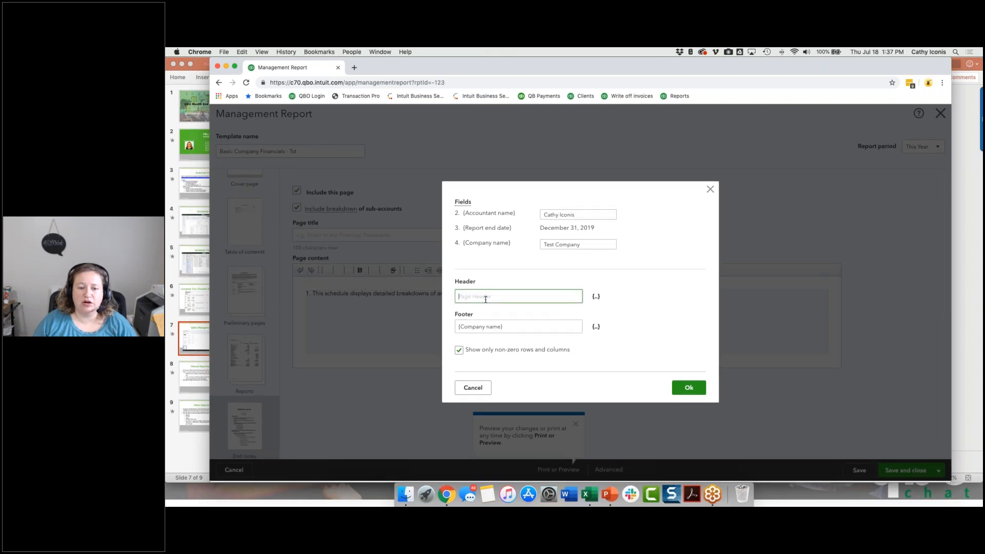
{"action": "left_click", "coordinate": [511, 331]}
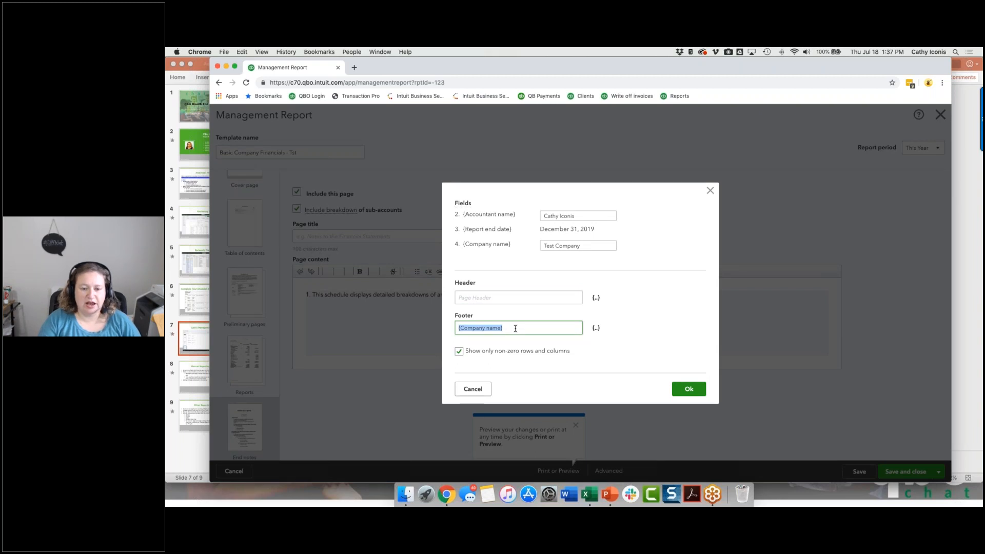
{"action": "type", "text": "For Manageme"}
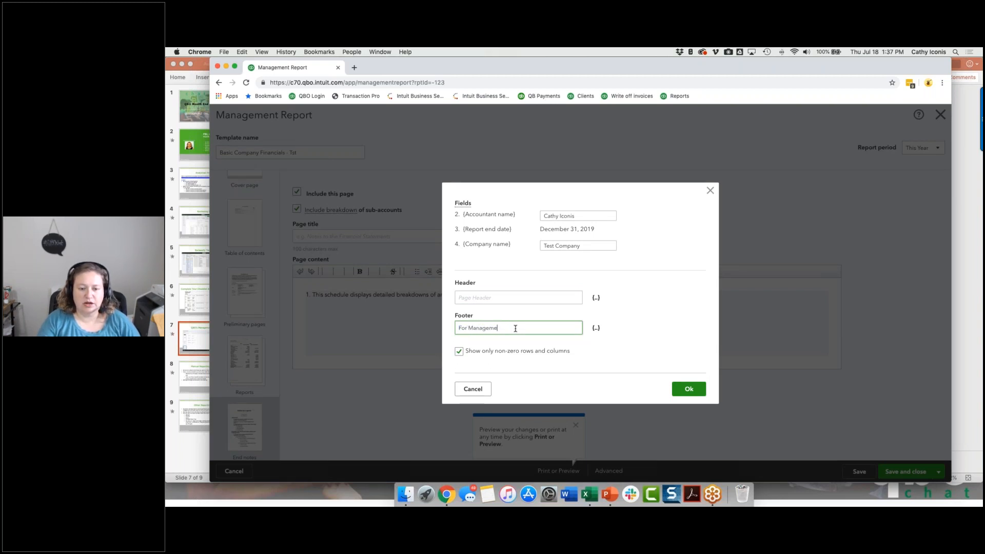
{"action": "type", "text": "nt Purposes Only"}
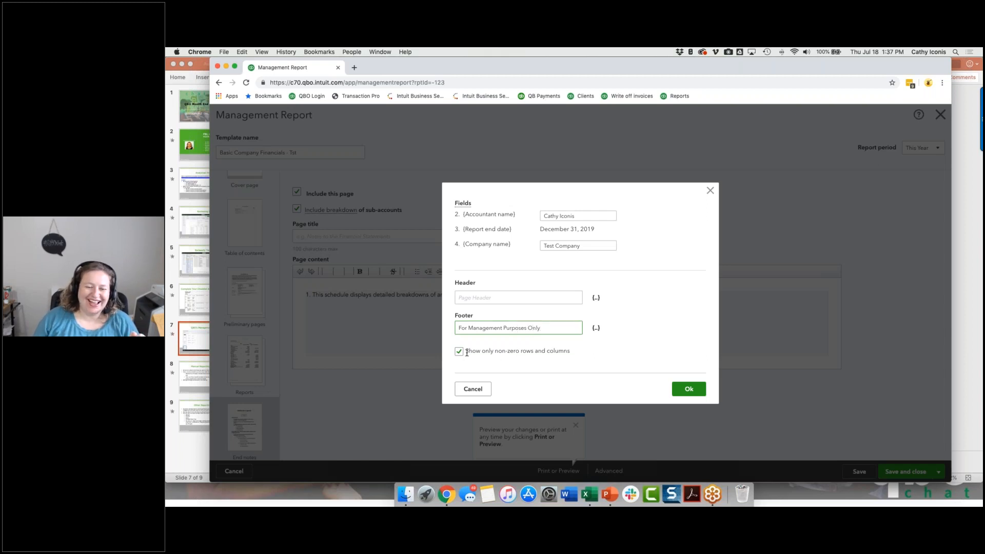
{"action": "left_click", "coordinate": [687, 390]}
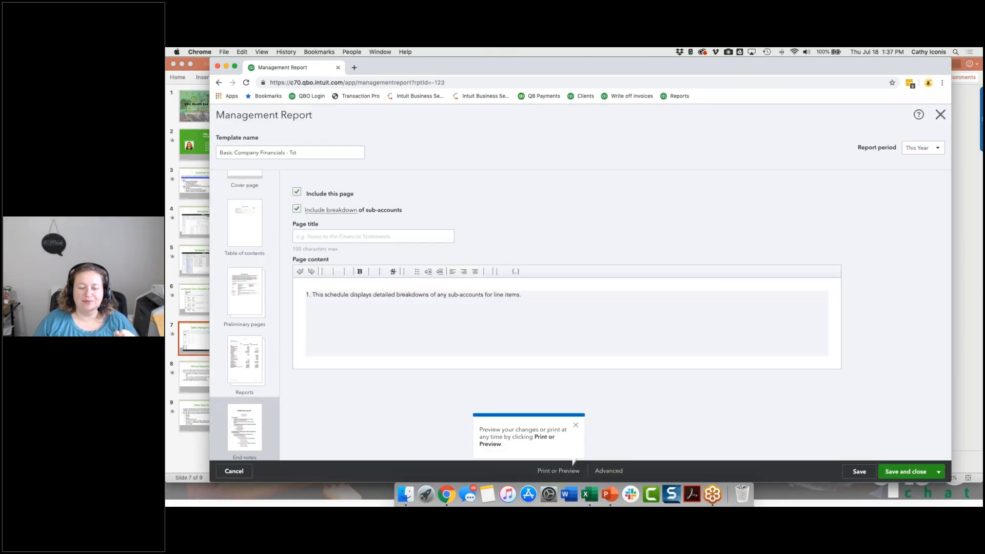
{"action": "left_click", "coordinate": [865, 474]}
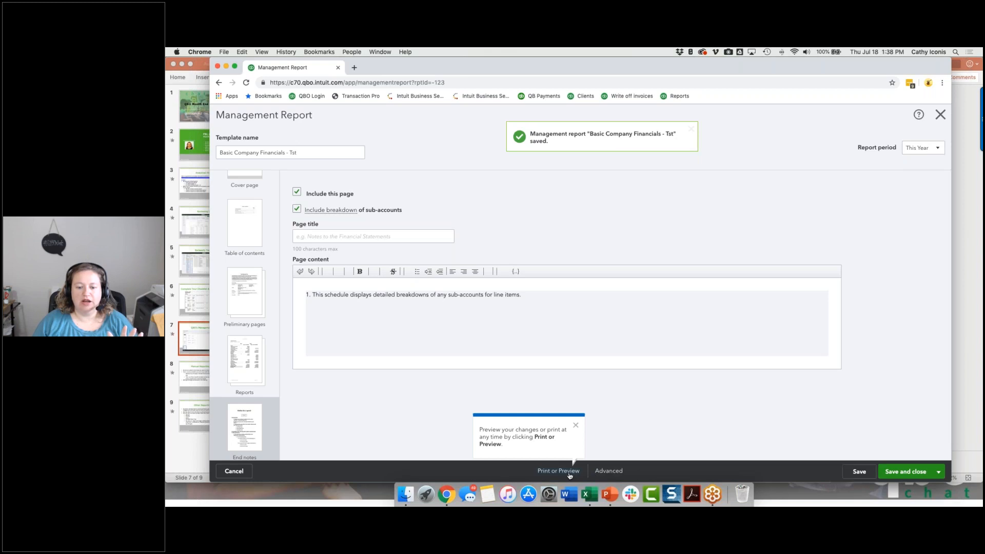
Preview the management report and review its cover page and table of contents.
{"action": "left_click", "coordinate": [571, 472]}
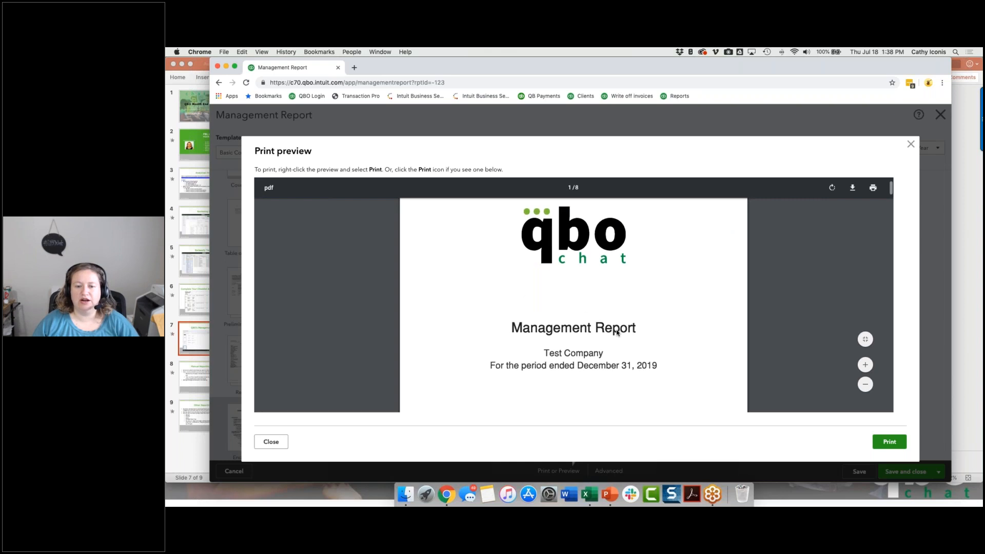
{"action": "scroll", "coordinate": [617, 334], "scroll_direction": "down", "scroll_amount": 2}
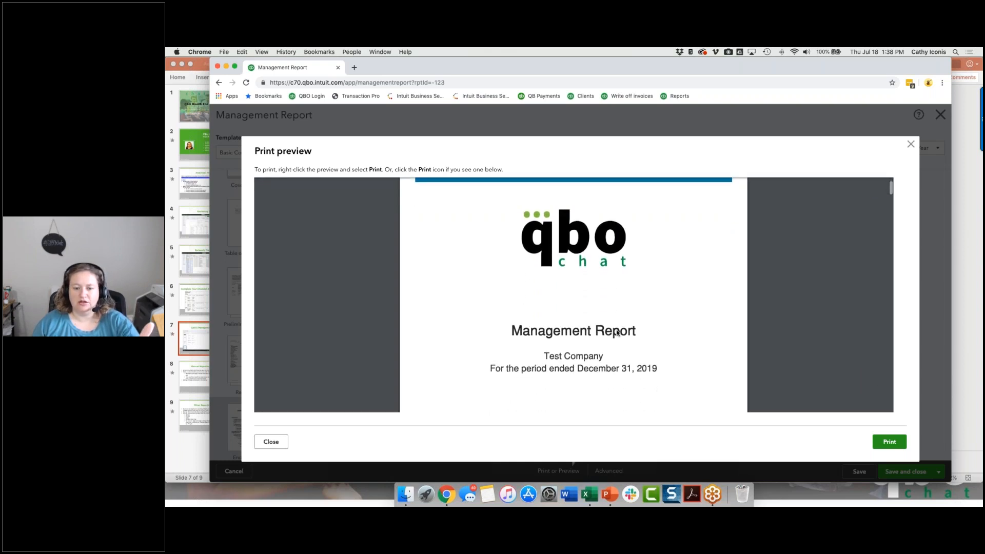
{"action": "scroll", "coordinate": [618, 333], "scroll_direction": "up", "scroll_amount": 2}
{"action": "scroll", "coordinate": [618, 334], "scroll_direction": "down", "scroll_amount": 1}
{"action": "scroll", "coordinate": [617, 334], "scroll_direction": "down", "scroll_amount": 5}
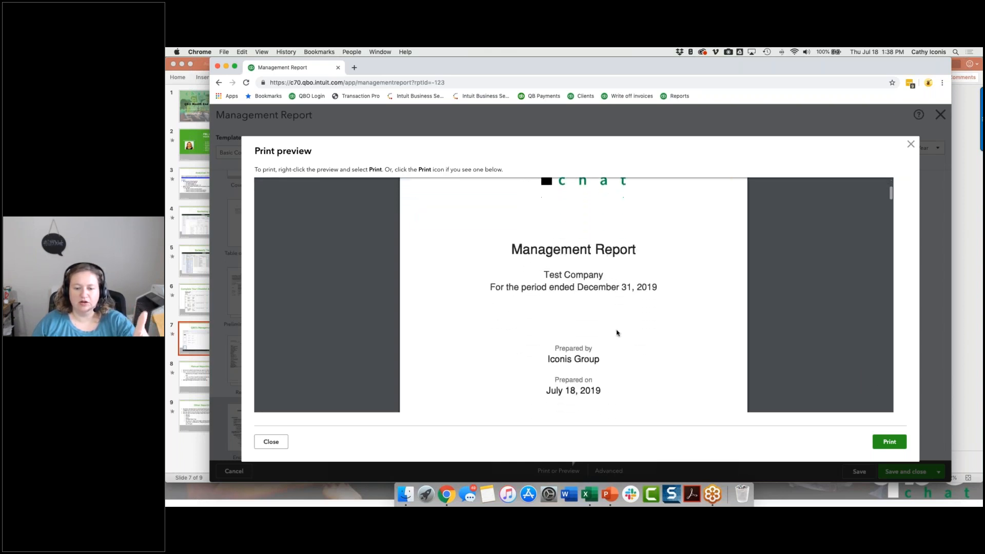
{"action": "scroll", "coordinate": [618, 333], "scroll_direction": "down", "scroll_amount": 1}
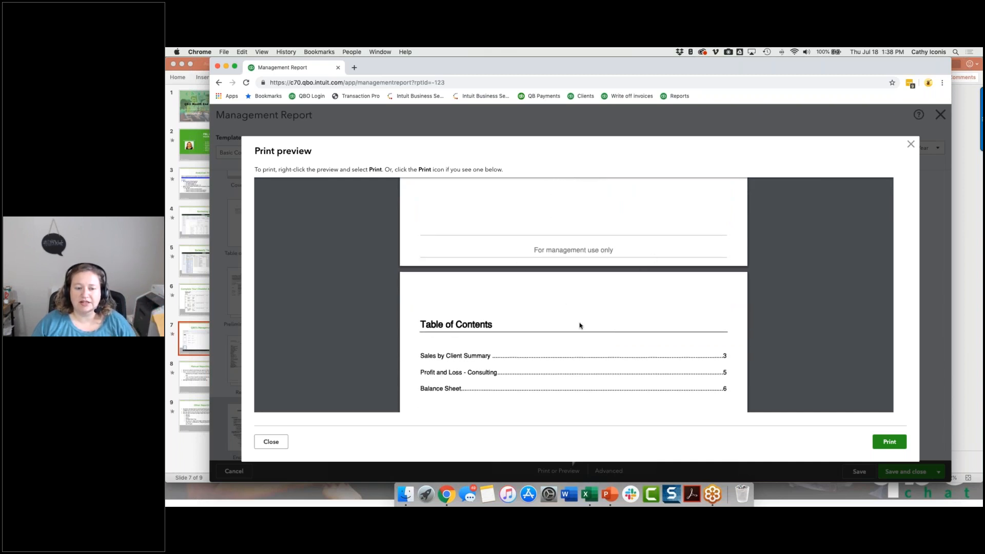
Examine the previewed sales, Profit and Loss - Consulting and Balance Sheet pages, their footers and the sub-account breakdown in the end notes.
{"action": "scroll", "coordinate": [579, 326], "scroll_direction": "down", "scroll_amount": 8}
{"action": "scroll", "coordinate": [580, 325], "scroll_direction": "down", "scroll_amount": 5}
{"action": "scroll", "coordinate": [580, 326], "scroll_direction": "down", "scroll_amount": 14}
{"action": "scroll", "coordinate": [579, 325], "scroll_direction": "down", "scroll_amount": 15}
{"action": "scroll", "coordinate": [579, 326], "scroll_direction": "down", "scroll_amount": 8}
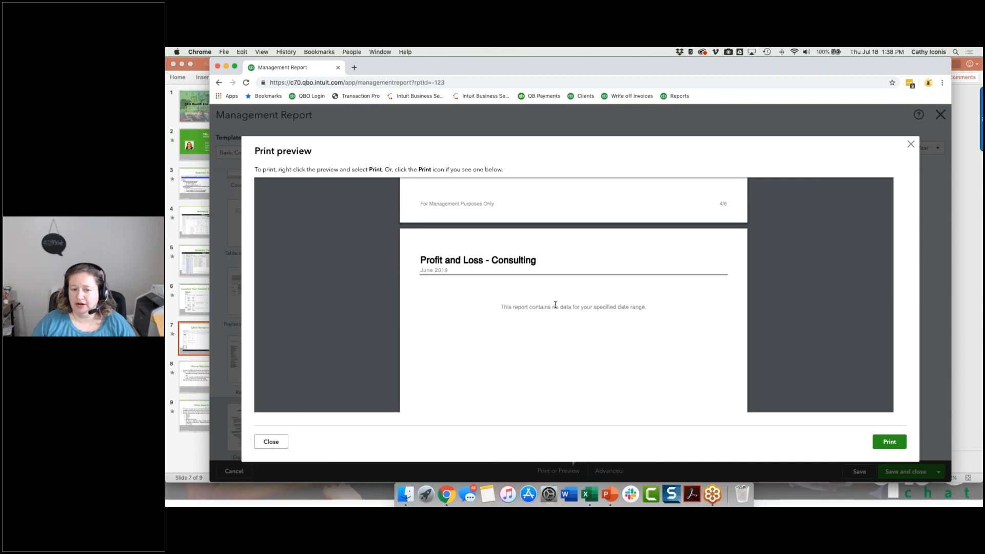
{"action": "scroll", "coordinate": [555, 305], "scroll_direction": "down", "scroll_amount": 15}
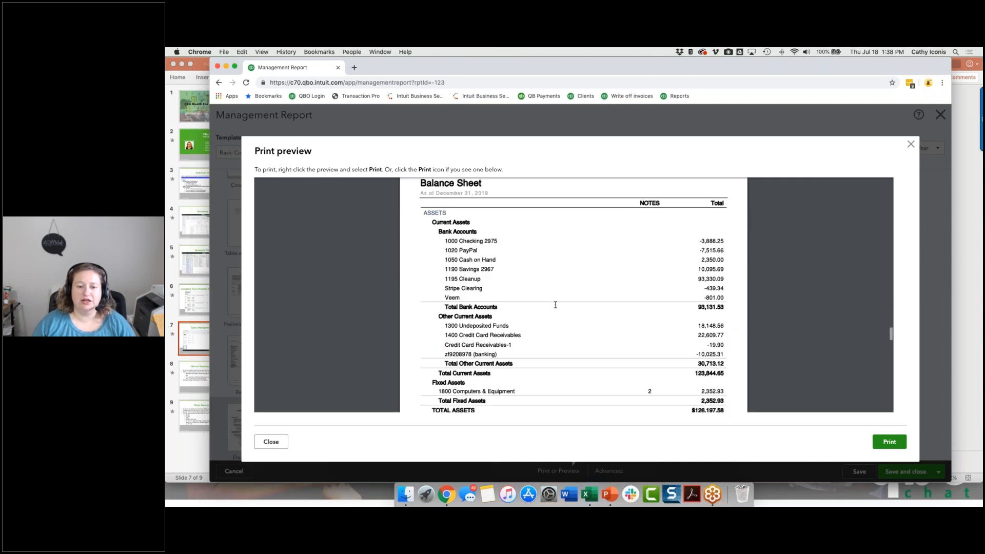
{"action": "scroll", "coordinate": [555, 305], "scroll_direction": "up", "scroll_amount": 1}
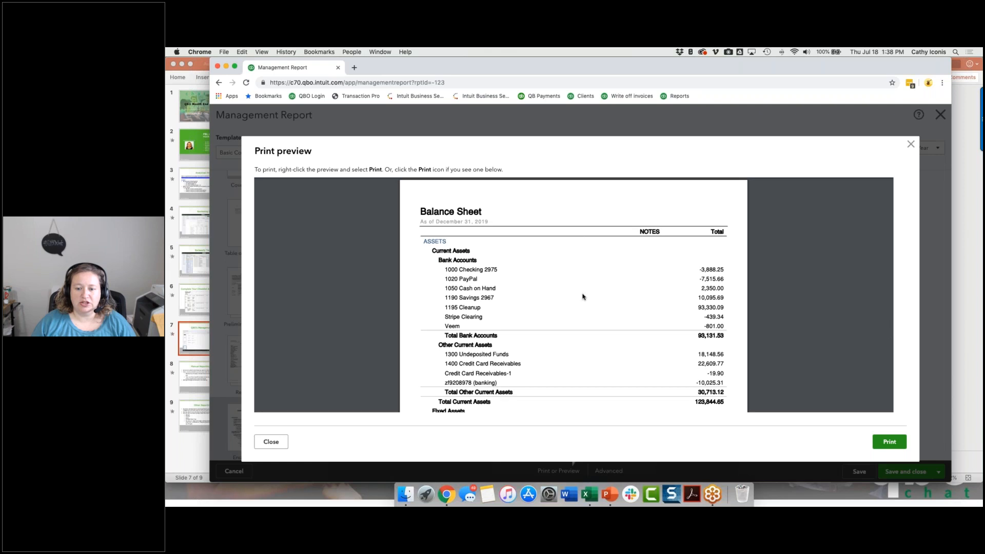
{"action": "scroll", "coordinate": [582, 297], "scroll_direction": "down", "scroll_amount": 5}
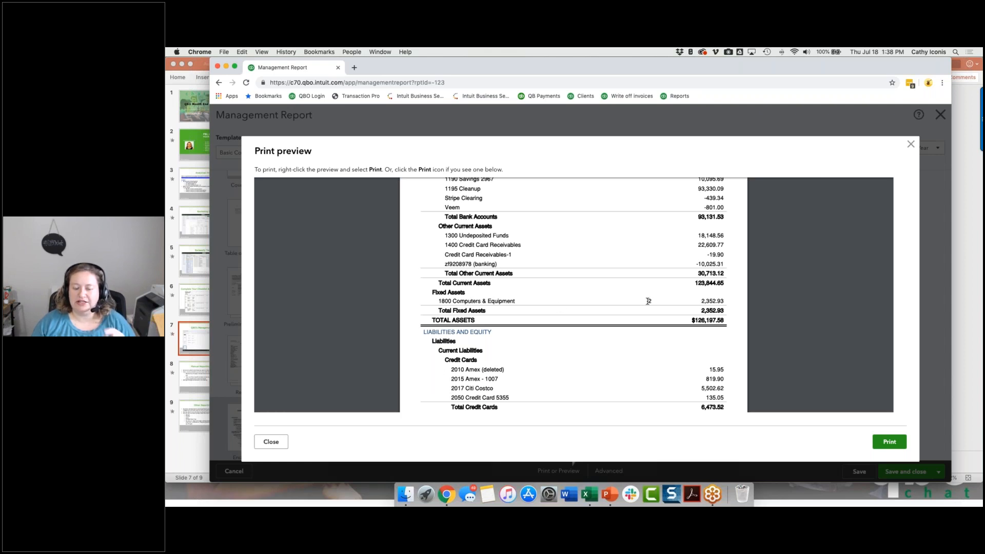
{"action": "scroll", "coordinate": [649, 301], "scroll_direction": "down", "scroll_amount": 10}
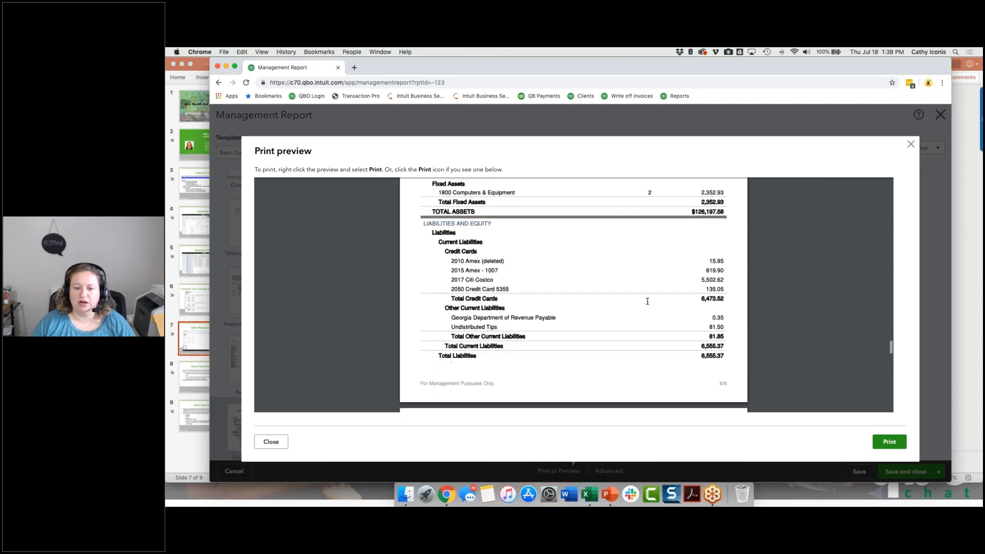
{"action": "scroll", "coordinate": [648, 301], "scroll_direction": "down", "scroll_amount": 8}
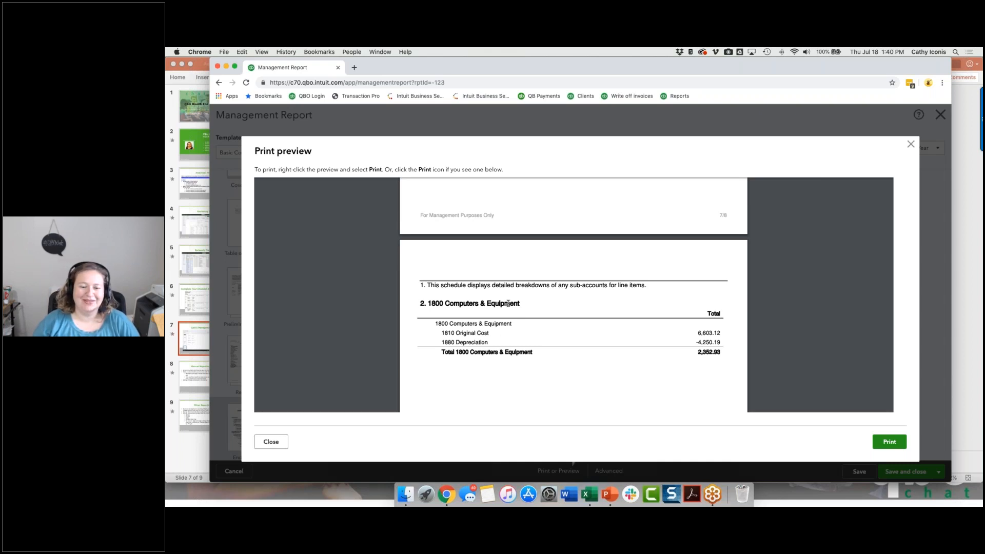
{"action": "scroll", "coordinate": [509, 303], "scroll_direction": "down", "scroll_amount": 3}
{"action": "scroll", "coordinate": [508, 304], "scroll_direction": "up", "scroll_amount": 5}
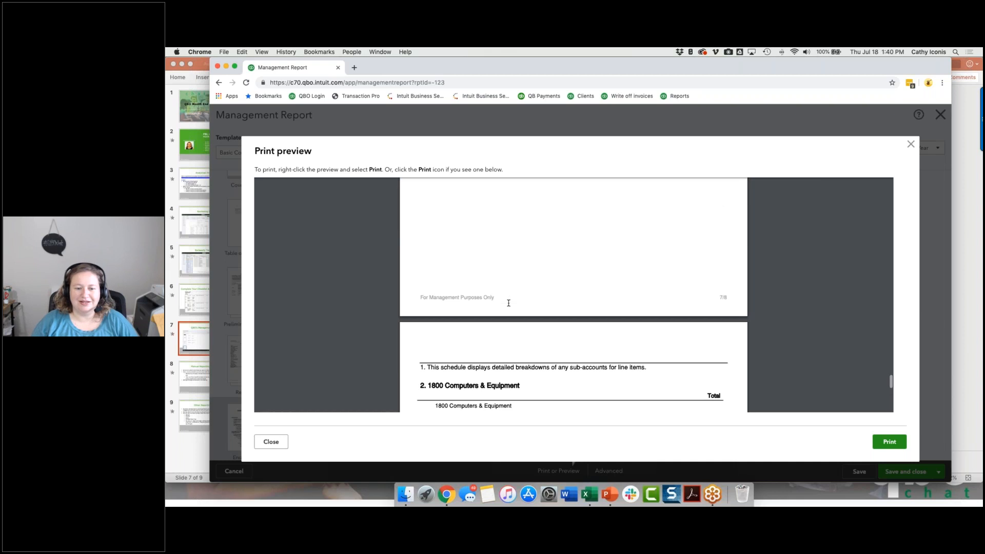
Leave the print preview, then save and close the management report template.
{"action": "left_click", "coordinate": [276, 445]}
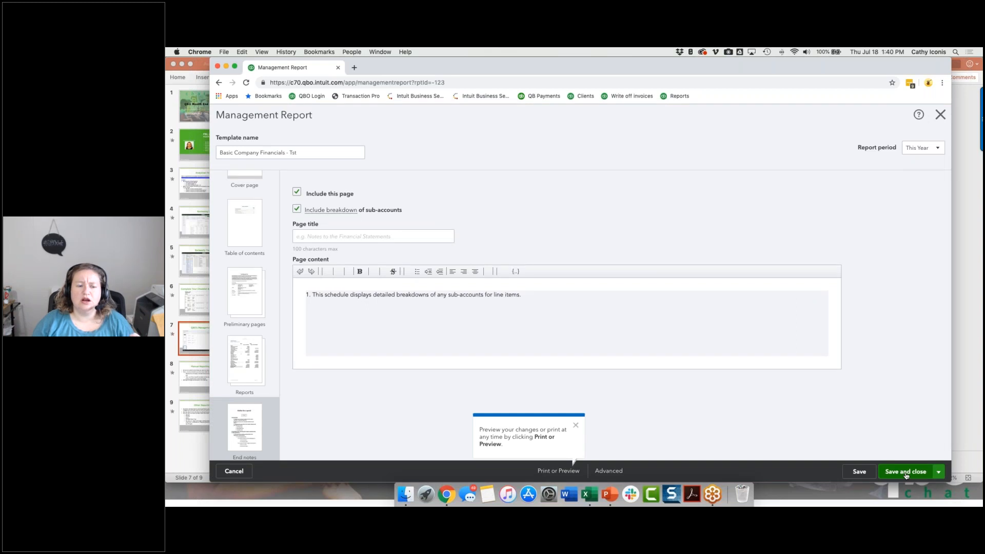
{"action": "left_click", "coordinate": [906, 475]}
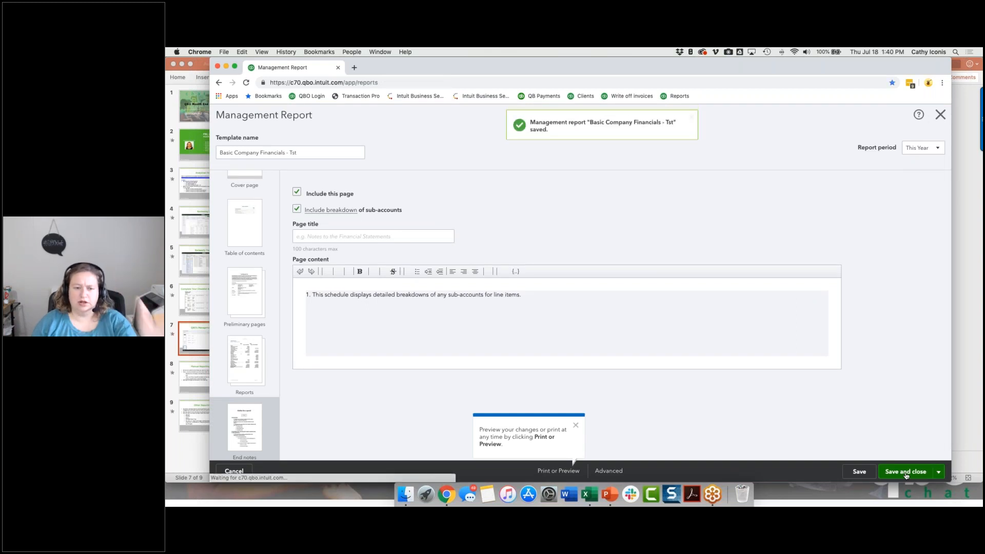
In the management reports list, set the report period of Basic Company Financials - Tst to Last Month.
{"action": "left_click", "coordinate": [464, 183]}
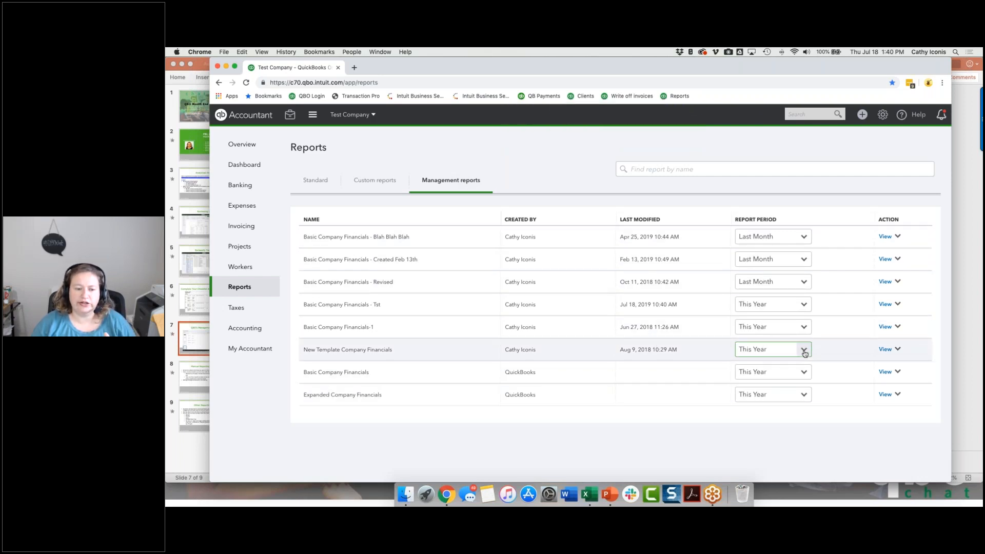
{"action": "left_click", "coordinate": [776, 306]}
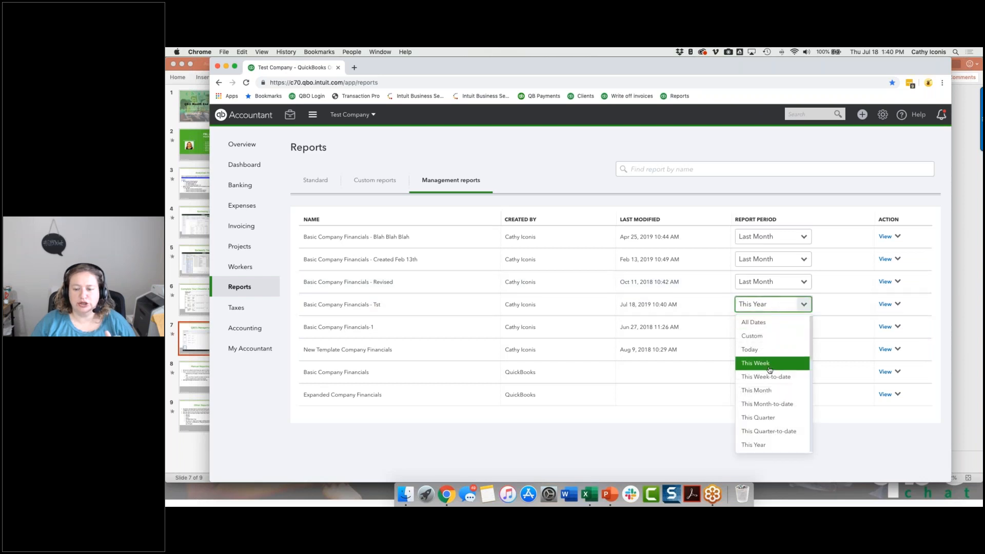
{"action": "scroll", "coordinate": [770, 370], "scroll_direction": "down", "scroll_amount": 3}
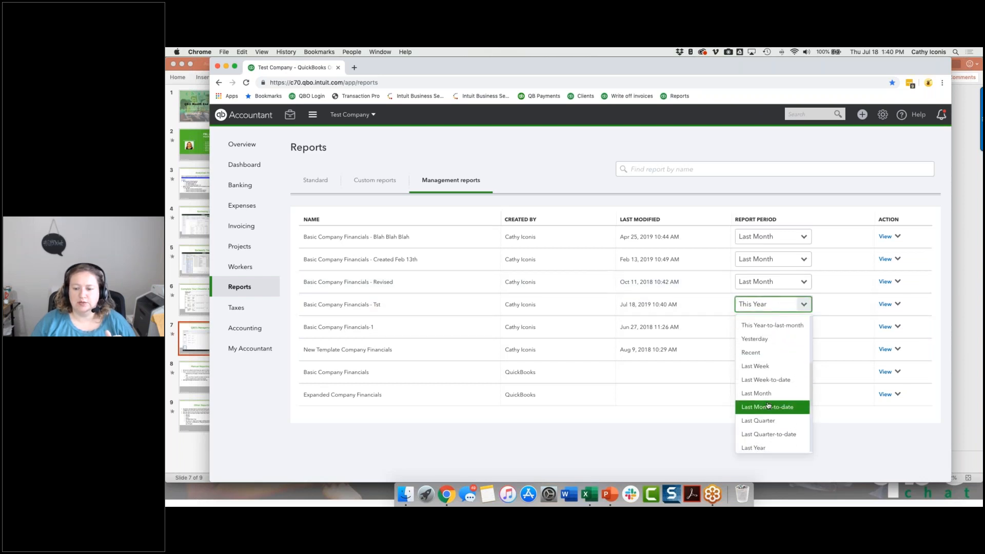
{"action": "left_click", "coordinate": [762, 396]}
View the Basic Company Financials - Tst report, examine its cover, sales, Profit and Loss - Consulting and Balance Sheet pages, and close the preview.
{"action": "left_click", "coordinate": [885, 305]}
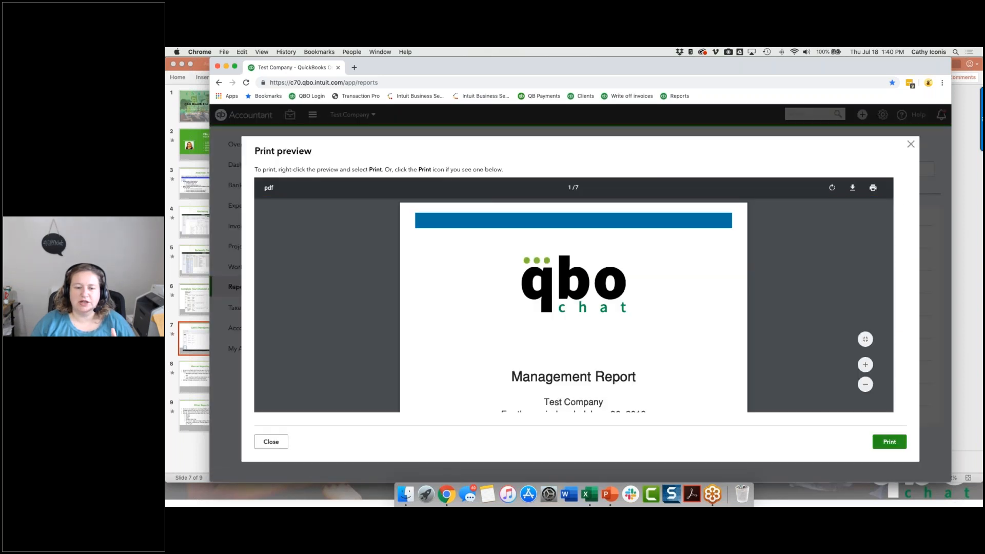
{"action": "scroll", "coordinate": [566, 319], "scroll_direction": "down", "scroll_amount": 3}
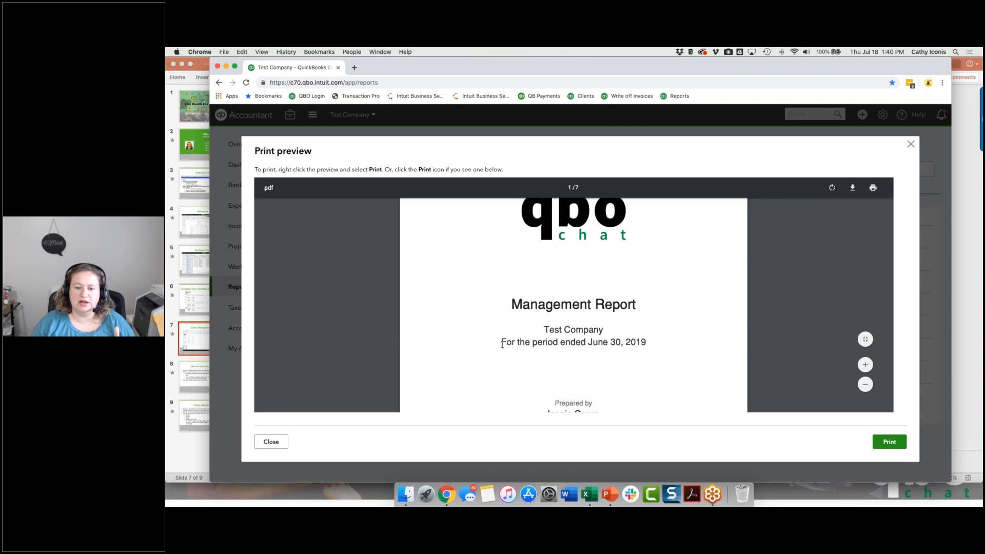
{"action": "scroll", "coordinate": [588, 346], "scroll_direction": "down", "scroll_amount": 10}
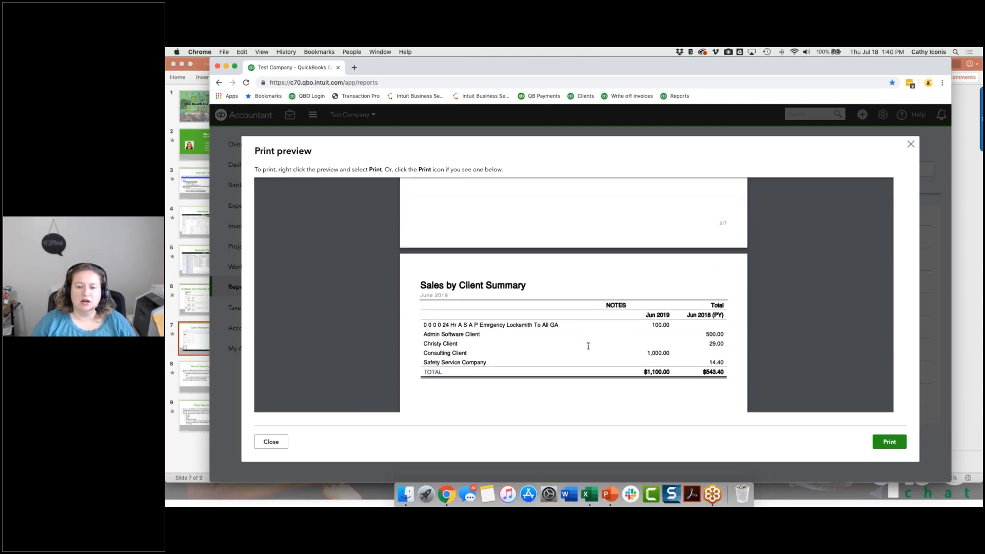
{"action": "scroll", "coordinate": [588, 343], "scroll_direction": "down", "scroll_amount": 5}
{"action": "scroll", "coordinate": [589, 336], "scroll_direction": "down", "scroll_amount": 10}
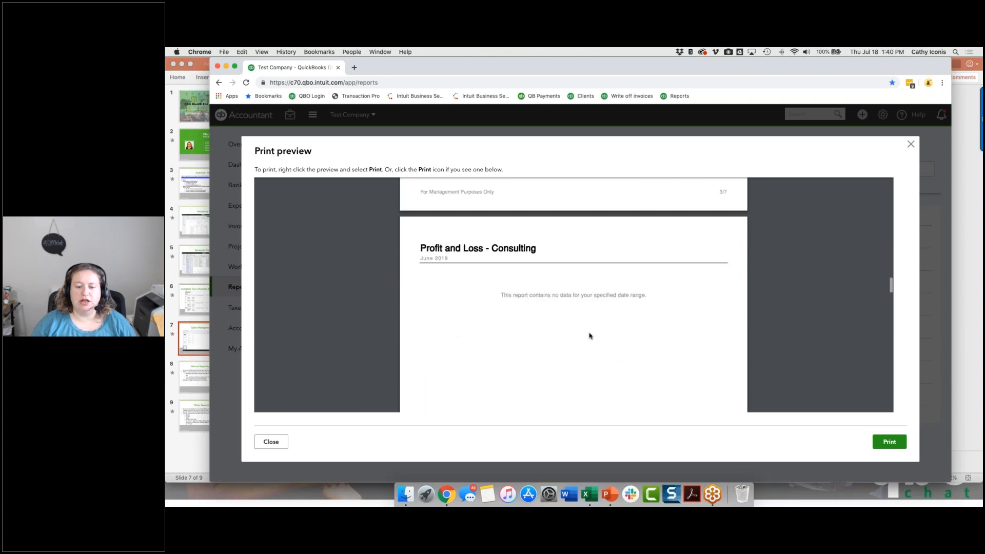
{"action": "scroll", "coordinate": [590, 336], "scroll_direction": "down", "scroll_amount": 10}
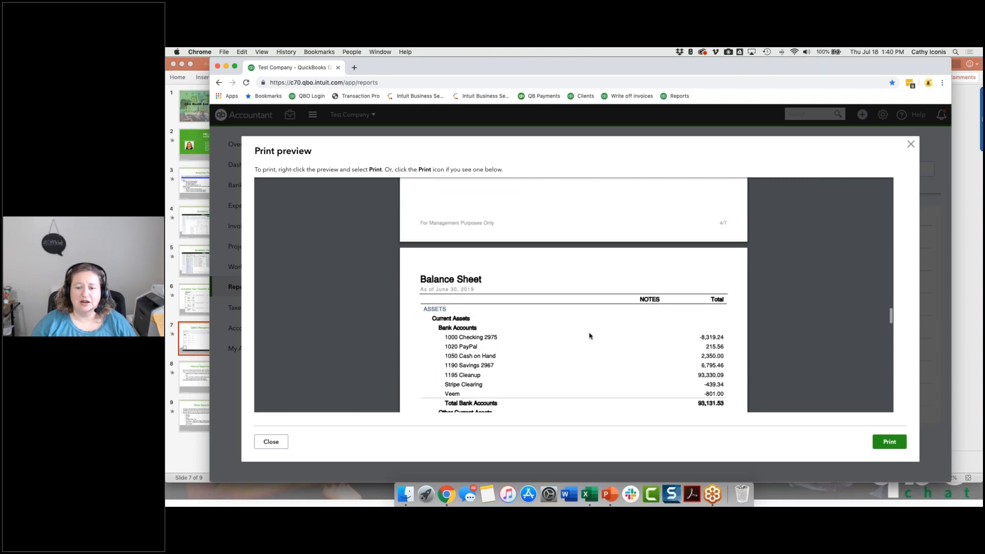
{"action": "scroll", "coordinate": [589, 336], "scroll_direction": "down", "scroll_amount": 3}
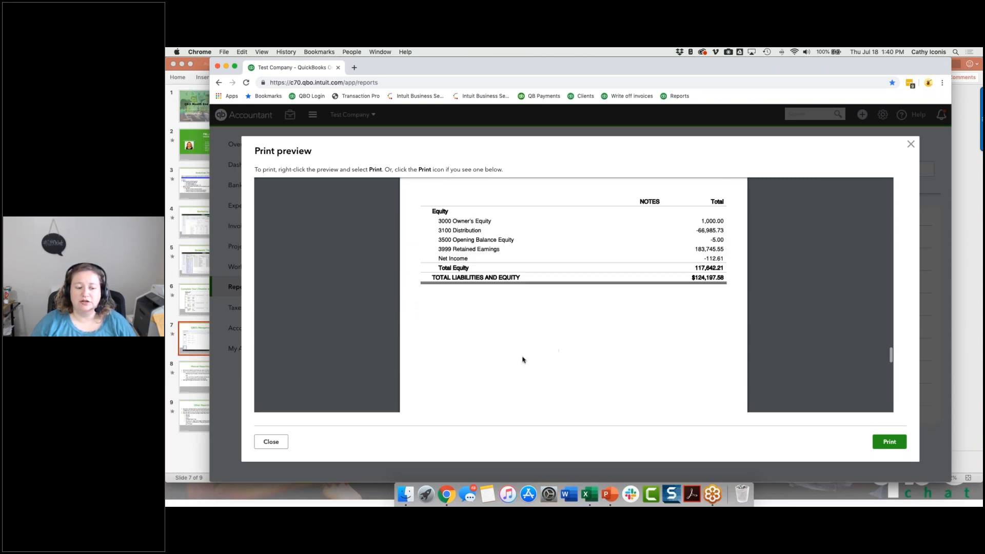
{"action": "left_click", "coordinate": [271, 442]}
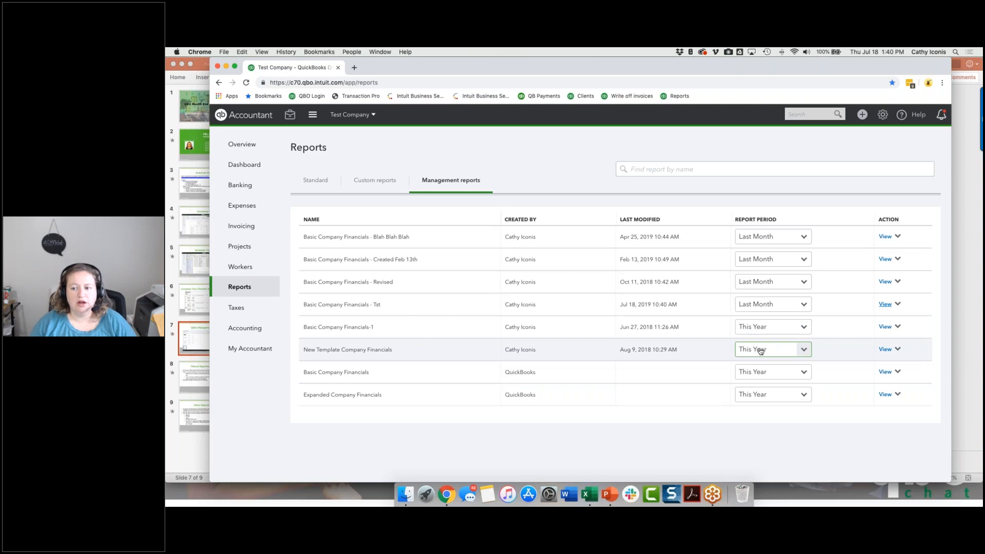
Review the actions available for Basic Company Financials - Tst and switch to the "Manual Reporting Using Excel" slide in PowerPoint.
{"action": "left_click", "coordinate": [897, 304]}
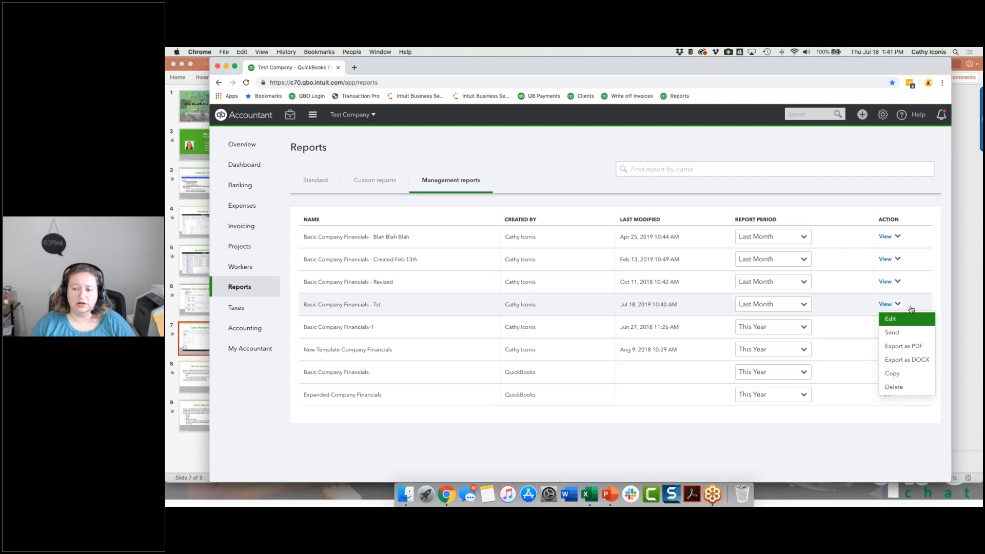
{"action": "left_click", "coordinate": [782, 464]}
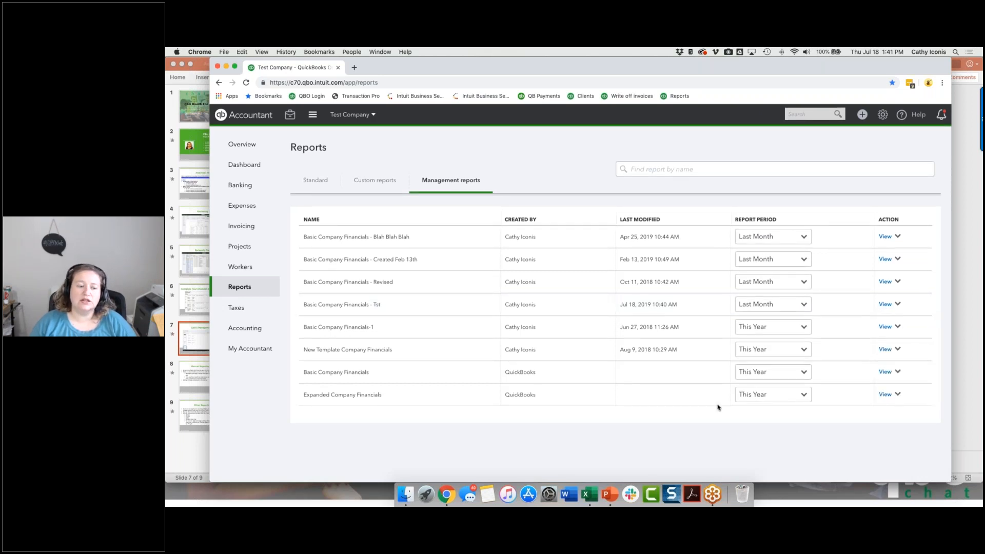
{"action": "left_click", "coordinate": [194, 377]}
{"action": "left_click", "coordinate": [194, 377]}
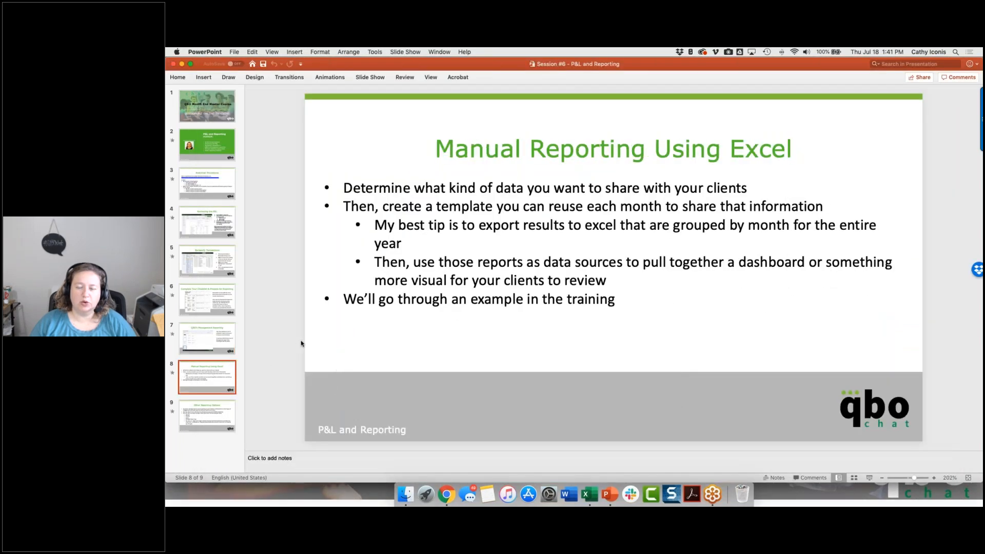
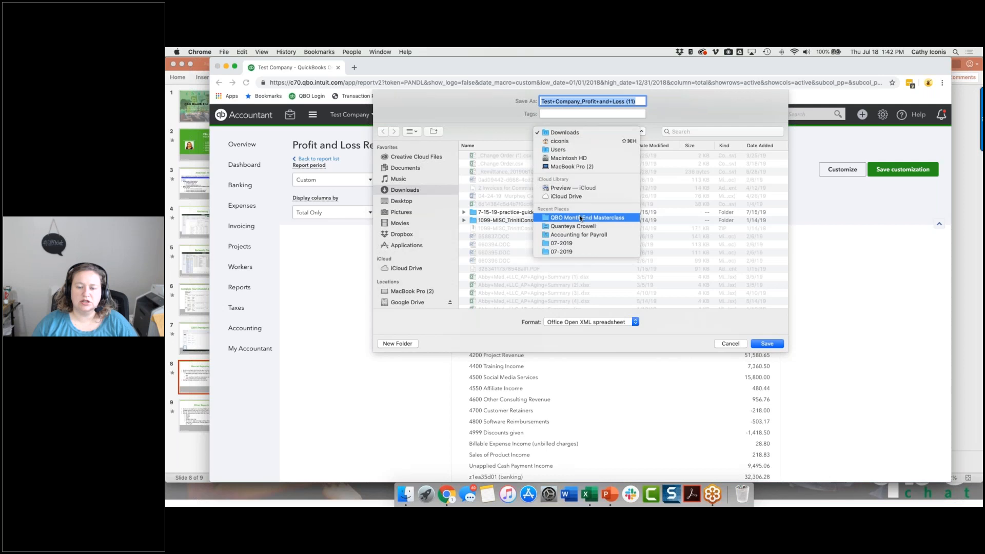
Save the exported 2018 Profit and Loss report in the 04.29.2019 start folder, open it in Excel, and narrow its window.
{"action": "left_click", "coordinate": [580, 218]}
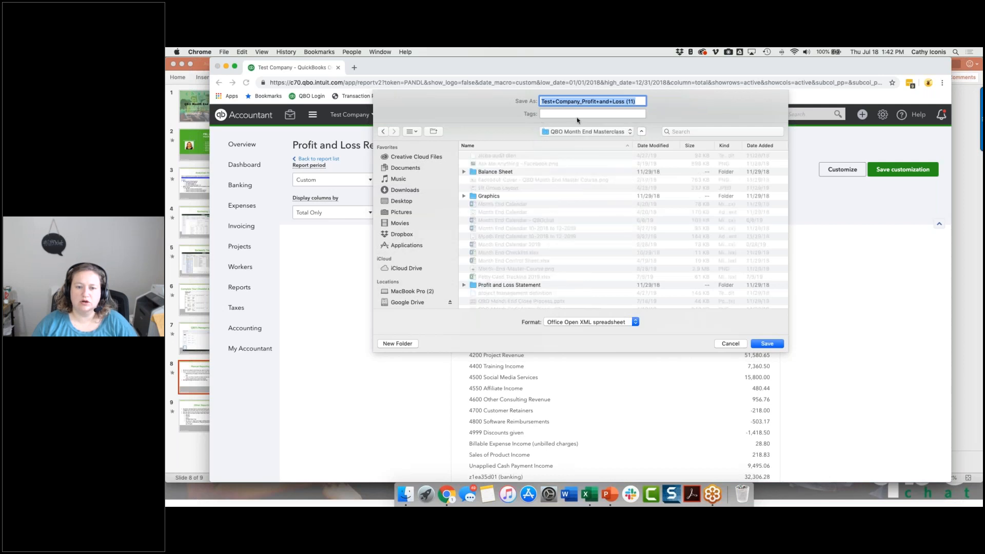
{"action": "left_click", "coordinate": [550, 136]}
{"action": "left_click", "coordinate": [530, 159]}
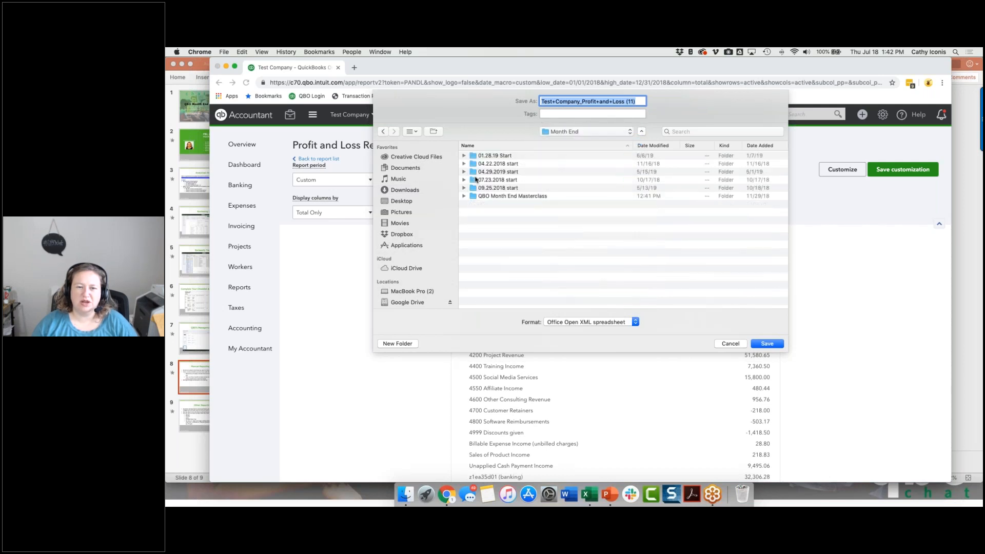
{"action": "double_click", "coordinate": [488, 173]}
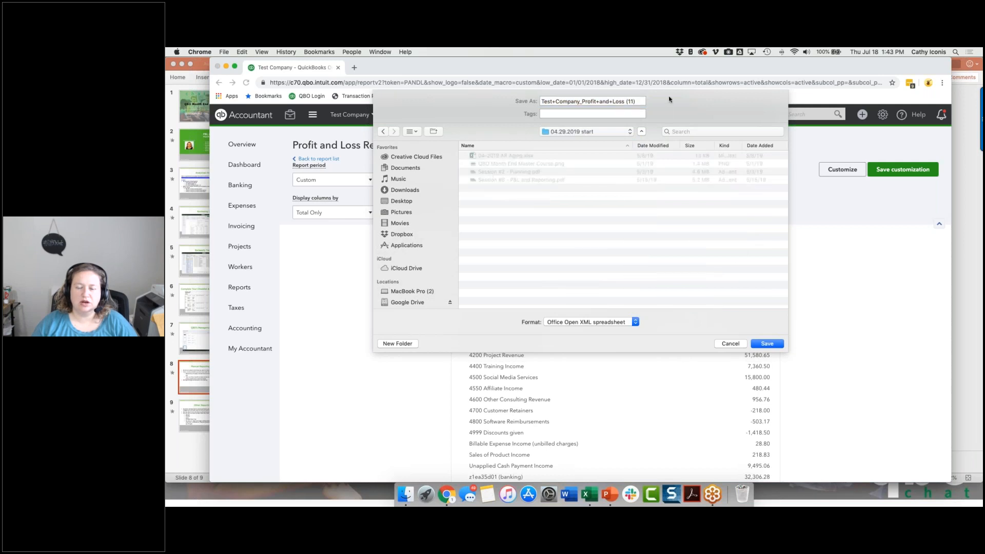
{"action": "left_click", "coordinate": [767, 345]}
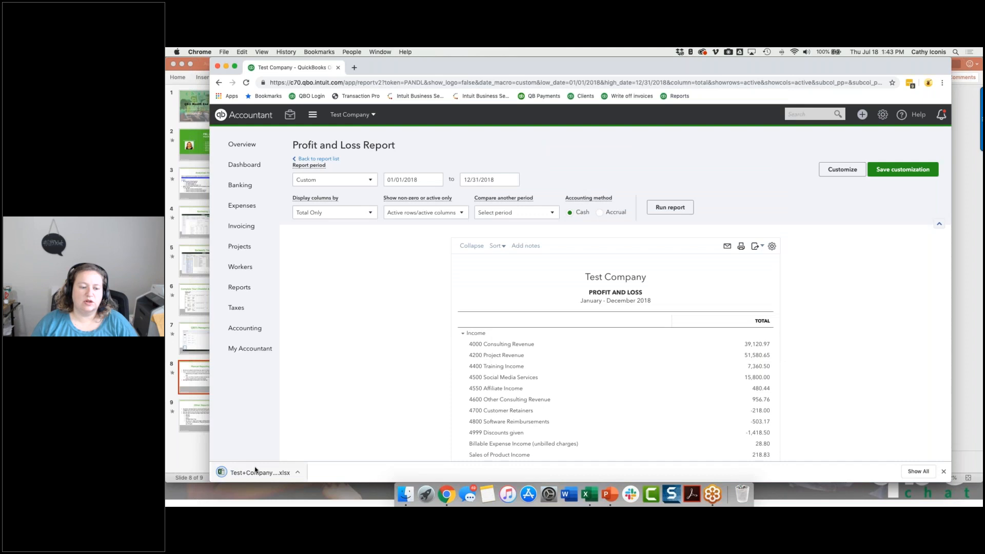
{"action": "left_click", "coordinate": [255, 469]}
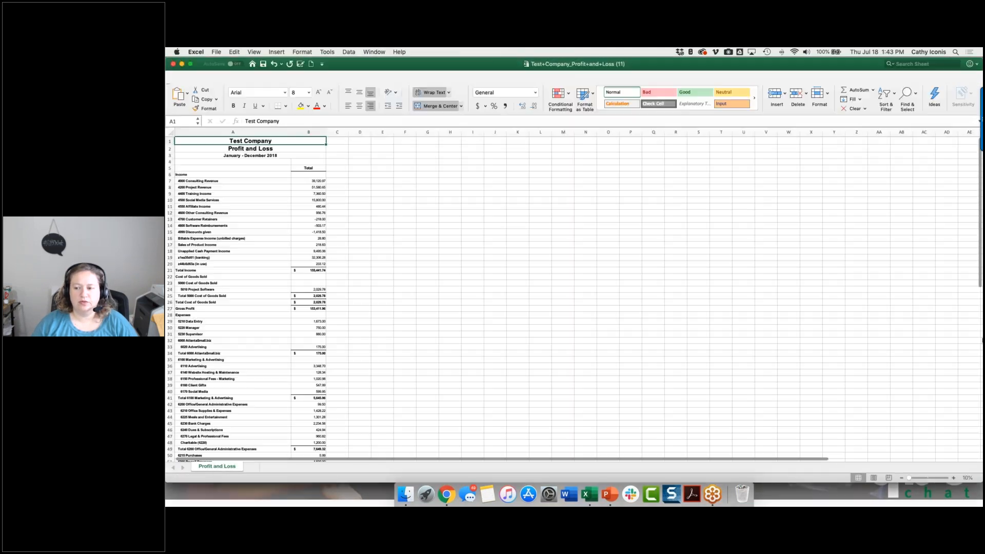
{"action": "left_click_drag", "start_coordinate": [981, 334], "coordinate": [704, 330]}
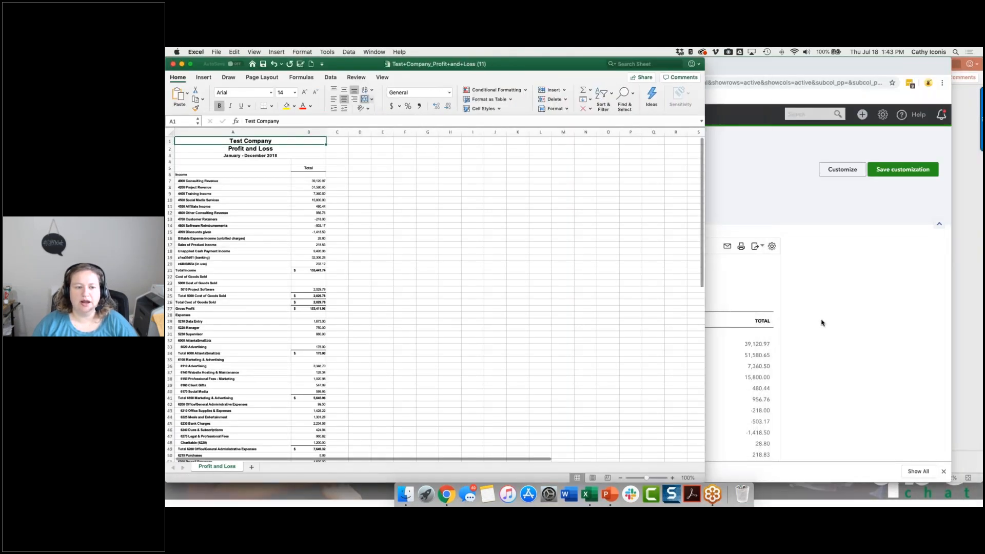
Switch back to QuickBooks, display the 2018 Profit and Loss report by Months, and export it to Excel.
{"action": "left_click", "coordinate": [823, 323]}
{"action": "left_click", "coordinate": [311, 211]}
{"action": "left_click", "coordinate": [331, 267]}
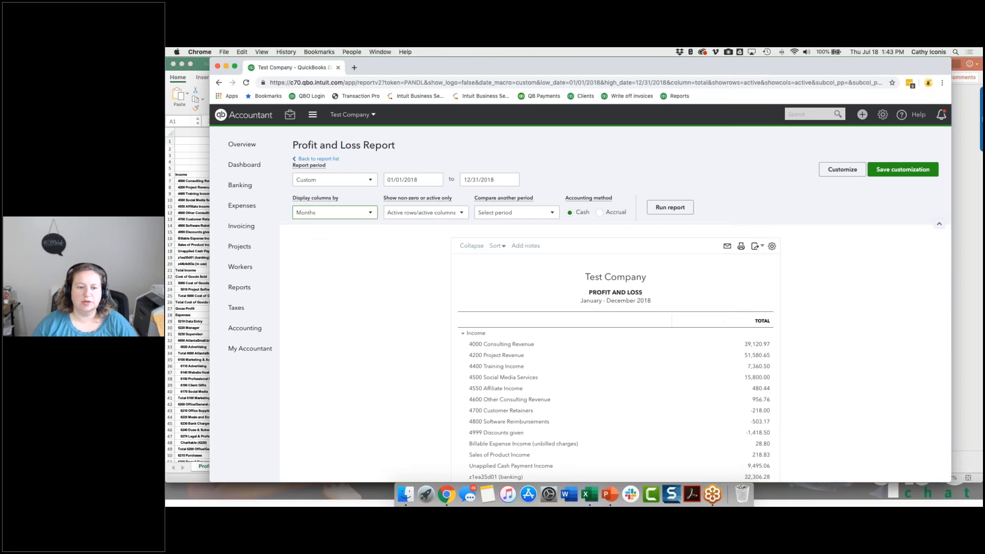
{"action": "left_click", "coordinate": [670, 208]}
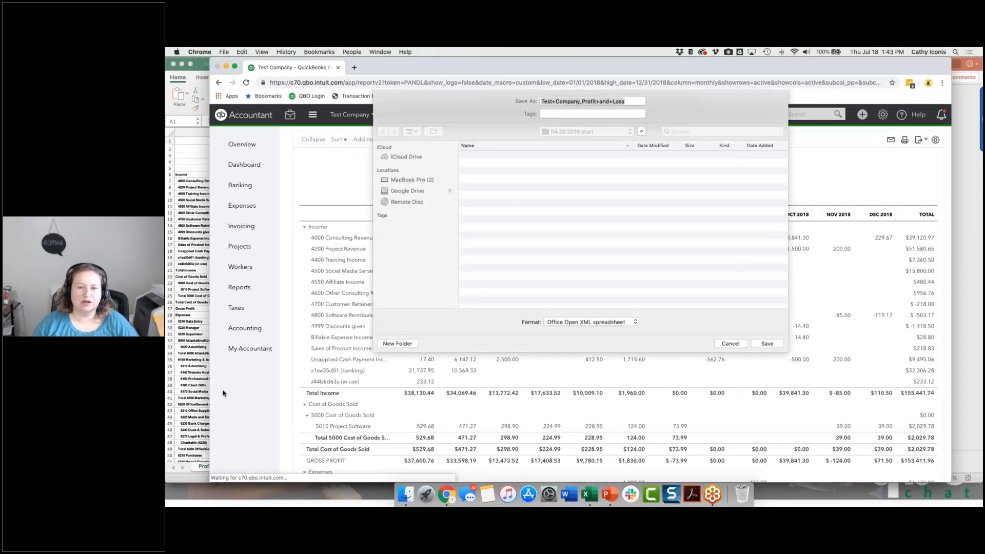
Replace the total-only workbook Test+Company_Profit+and+Loss (11) with the monthly export, open it in Excel, and name its sheet 2018.
{"action": "left_click", "coordinate": [183, 375]}
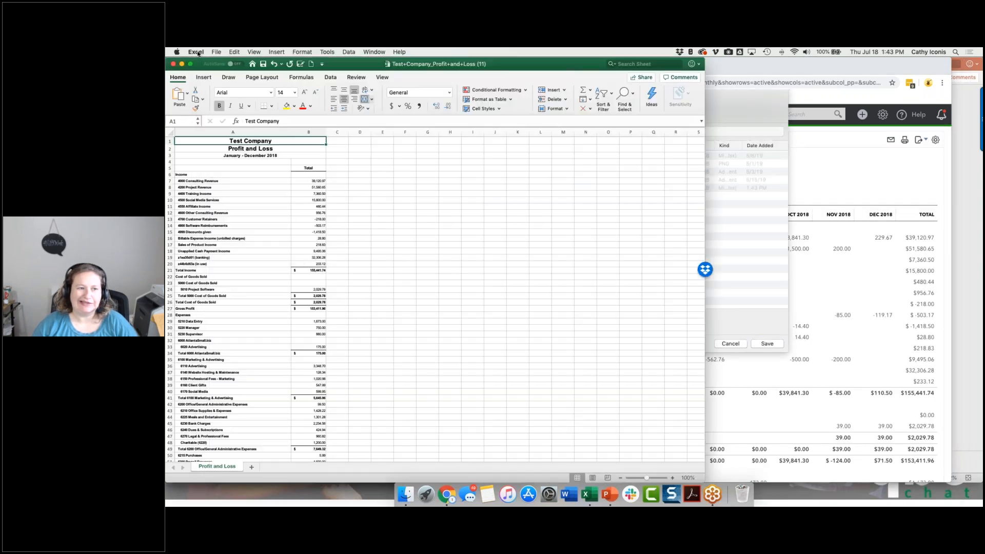
{"action": "left_click", "coordinate": [174, 64]}
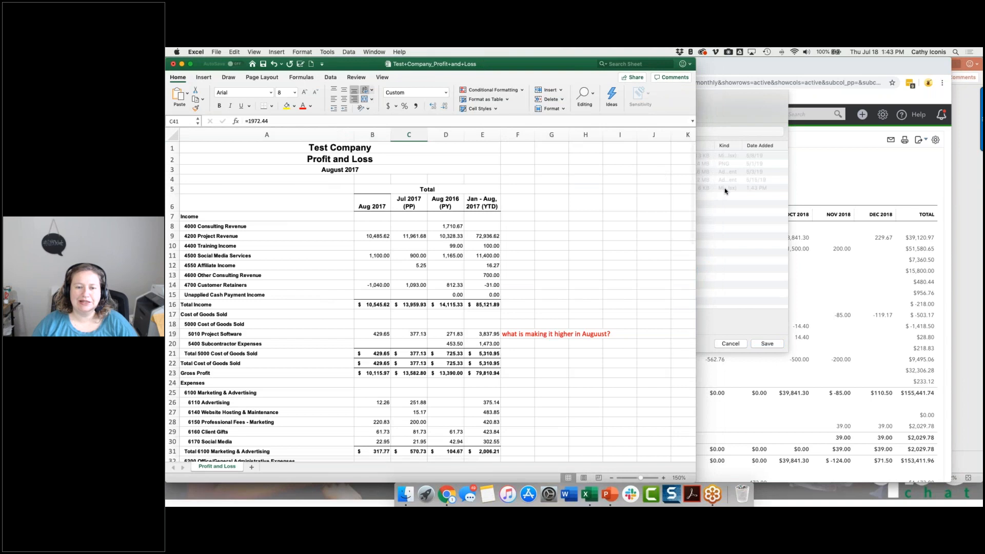
{"action": "left_click", "coordinate": [725, 191]}
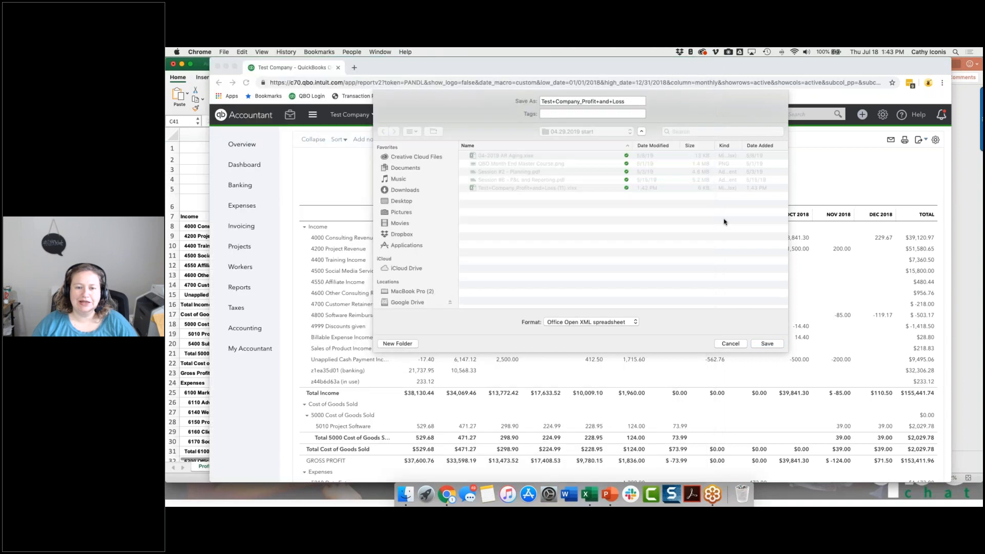
{"action": "left_click", "coordinate": [765, 343]}
{"action": "left_click", "coordinate": [642, 140]}
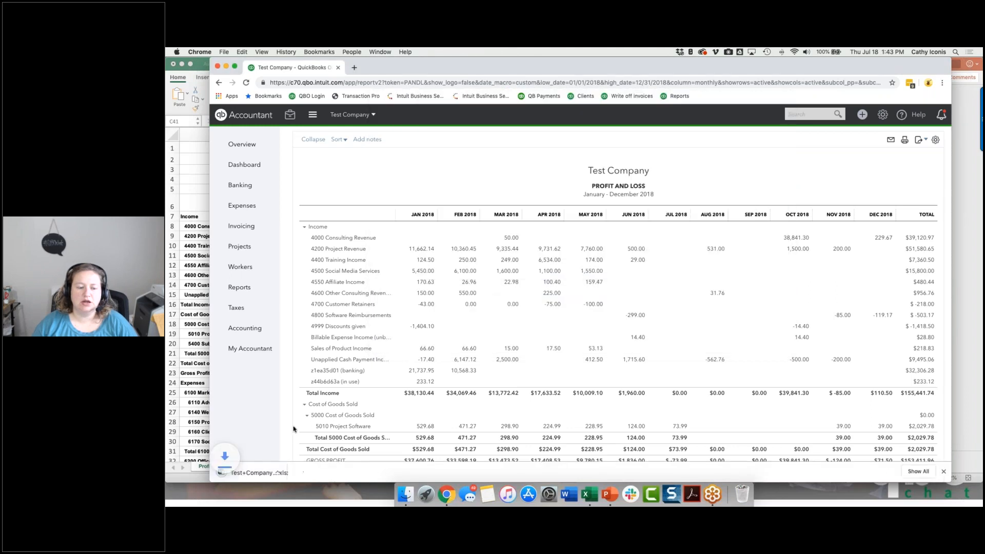
{"action": "left_click", "coordinate": [259, 473]}
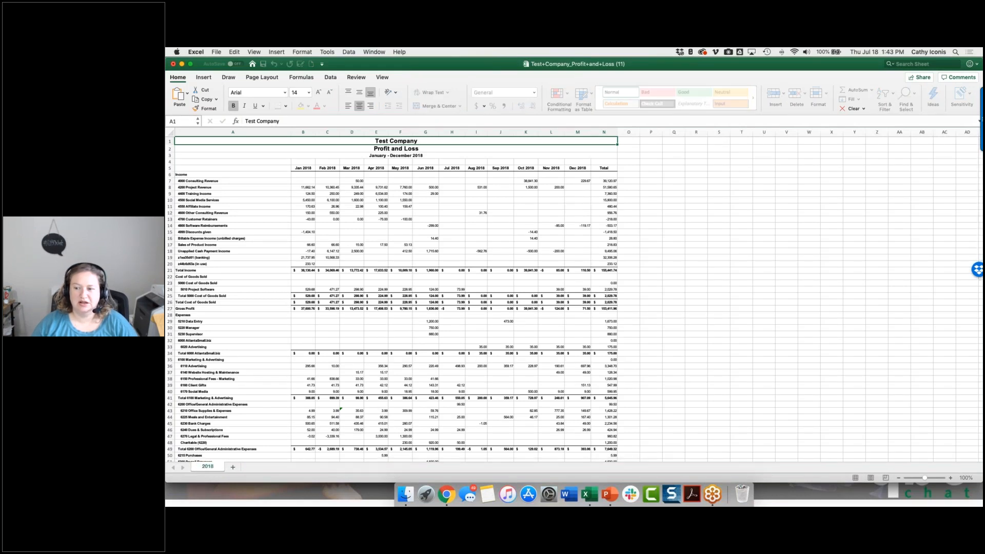
{"action": "left_click_drag", "start_coordinate": [983, 341], "coordinate": [754, 341]}
Back in QuickBooks, run the Profit and Loss report for 01/01/2019 to 12/31/2019 and export it to Excel.
{"action": "left_click", "coordinate": [816, 288]}
{"action": "scroll", "coordinate": [816, 289], "scroll_direction": "up", "scroll_amount": 3}
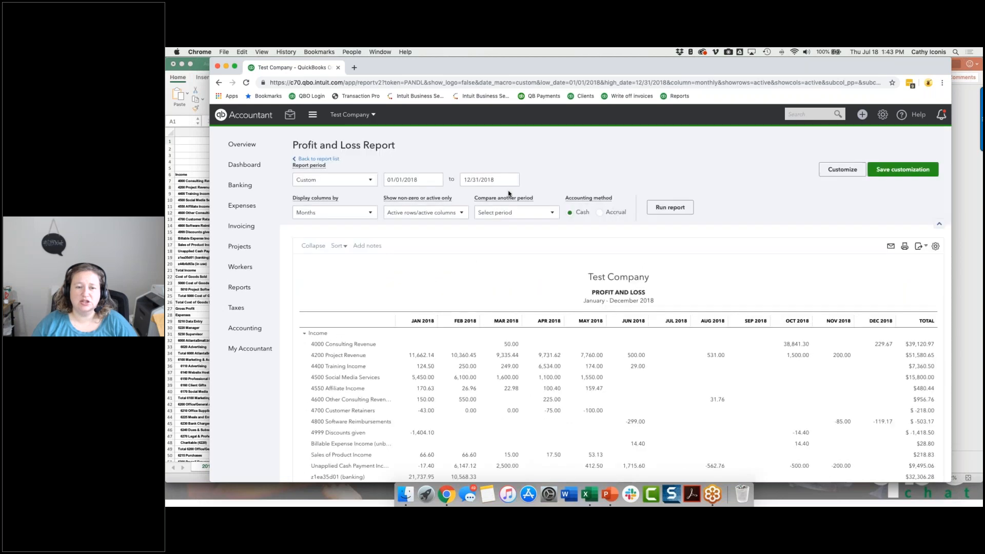
{"action": "left_click", "coordinate": [415, 178]}
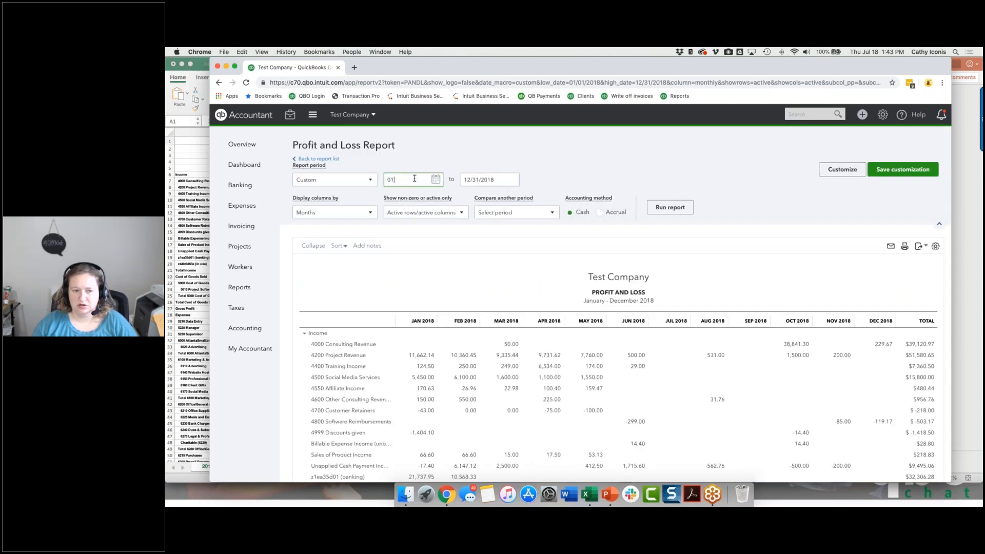
{"action": "key", "text": "Tab"}
{"action": "type", "text": "12/31/2019"}
{"action": "key", "text": "Tab"}
{"action": "left_click", "coordinate": [656, 203]}
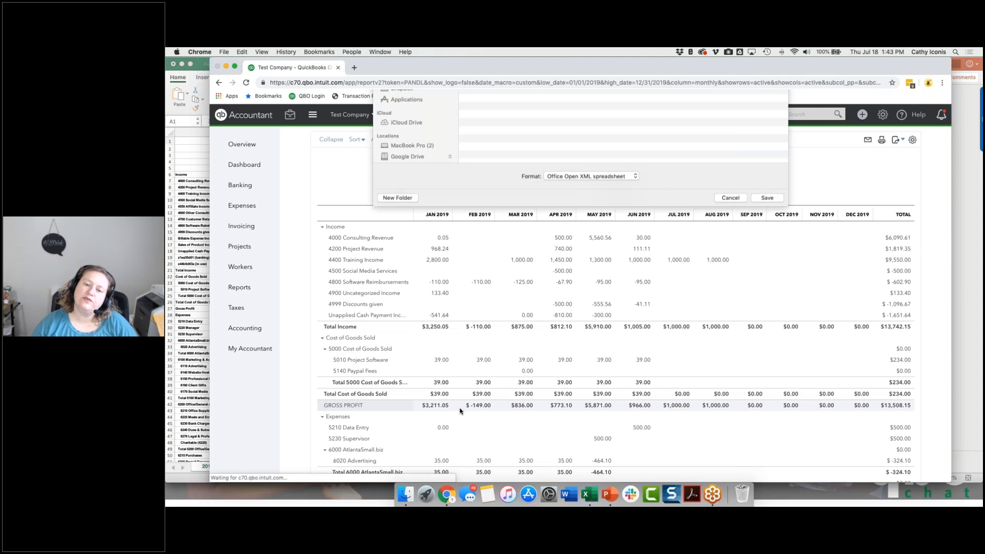
Save the 2019 export as Test+Company_Profit+and+Loss, try to open it in Excel, and return to QuickBooks.
{"action": "left_click", "coordinate": [770, 345]}
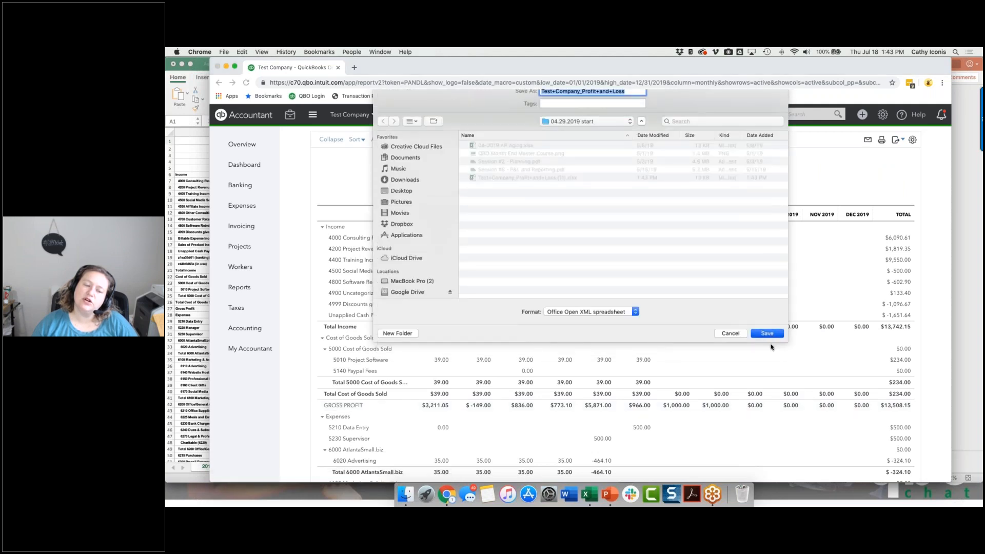
{"action": "left_click", "coordinate": [269, 478]}
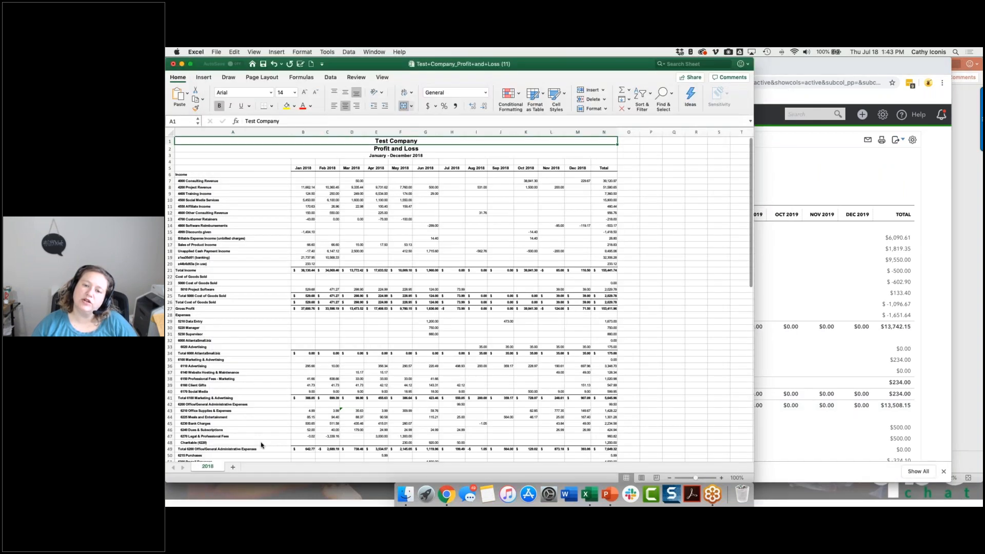
{"action": "left_click", "coordinate": [637, 200]}
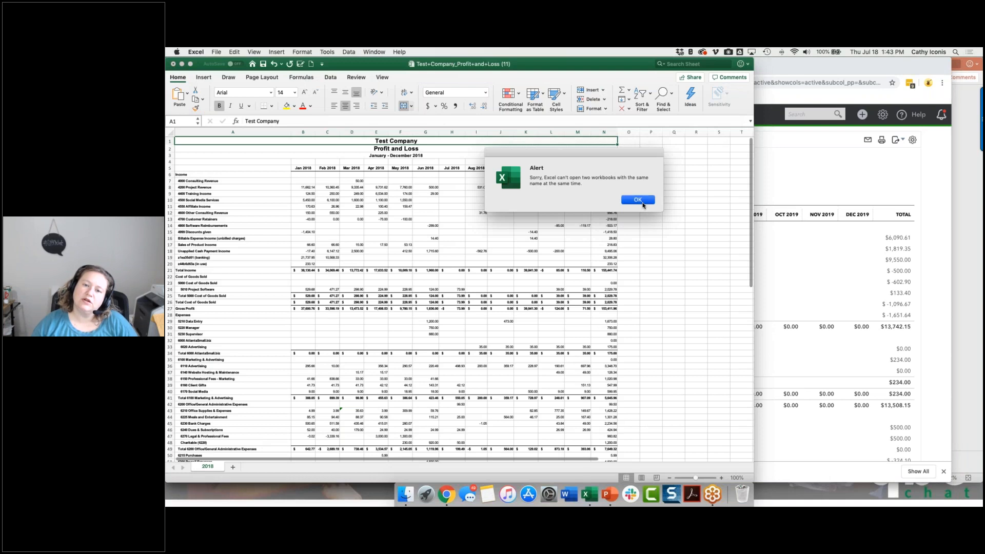
{"action": "left_click", "coordinate": [831, 167]}
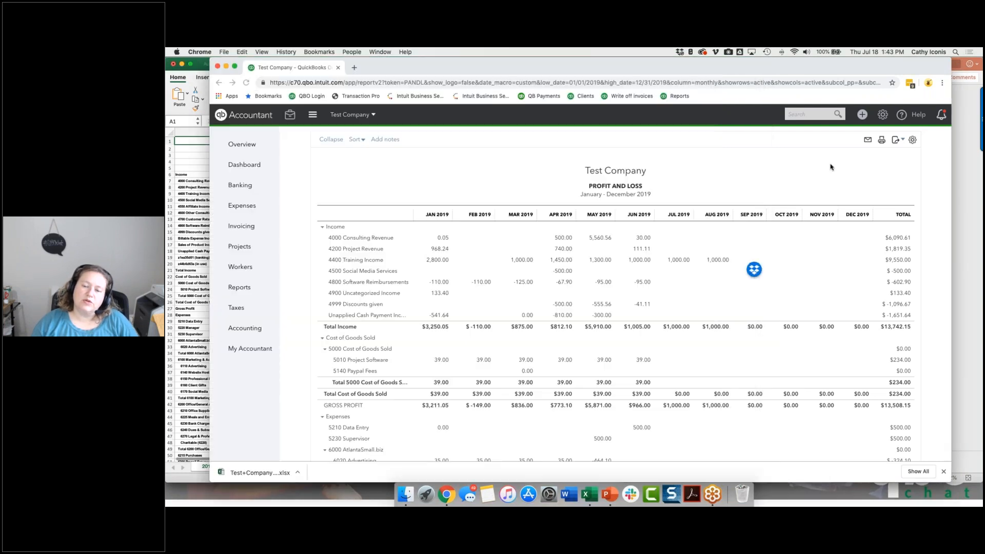
Export the 2019 Profit and Loss report to Excel again as Test+Company_Profit+and+Loss (1) and open the workbook.
{"action": "left_click", "coordinate": [904, 142]}
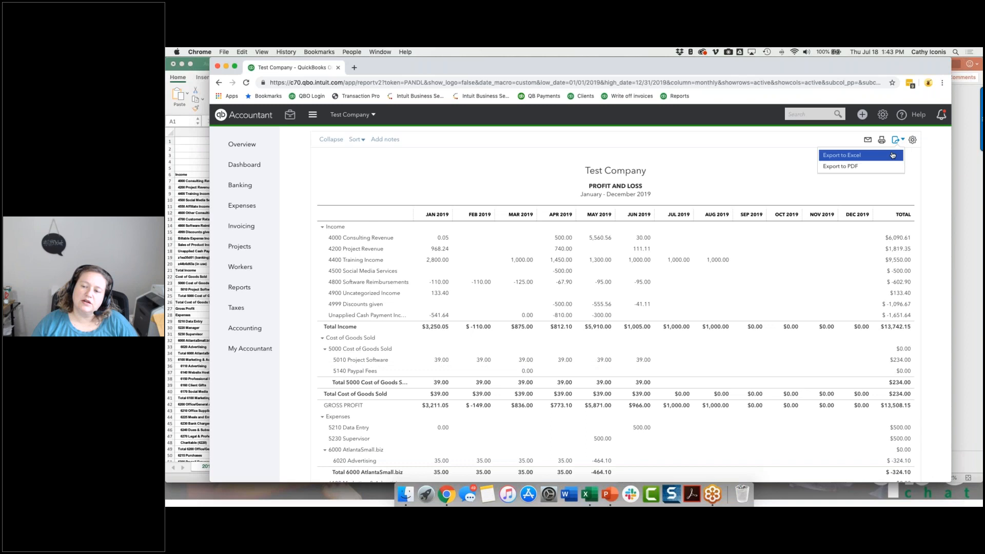
{"action": "left_click", "coordinate": [842, 155]}
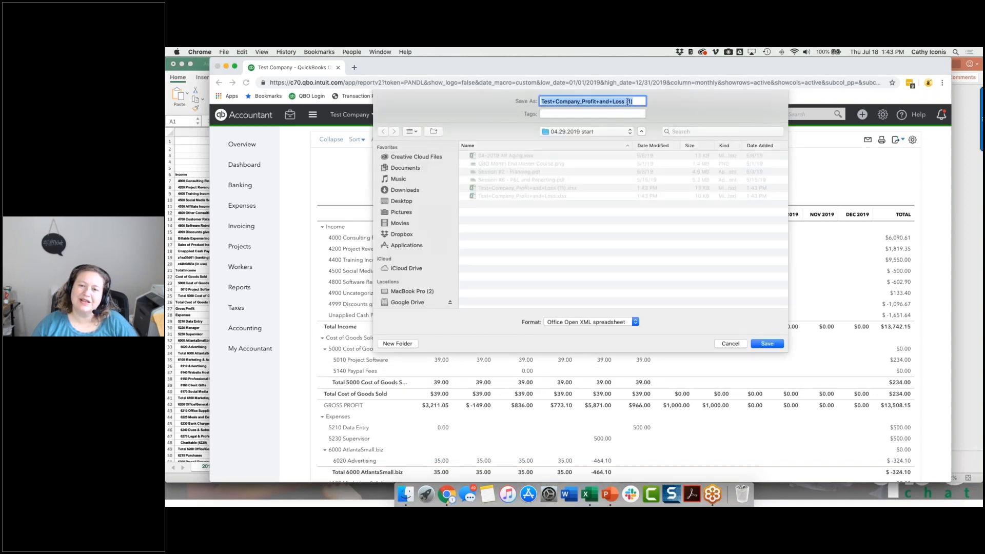
{"action": "left_click", "coordinate": [774, 344]}
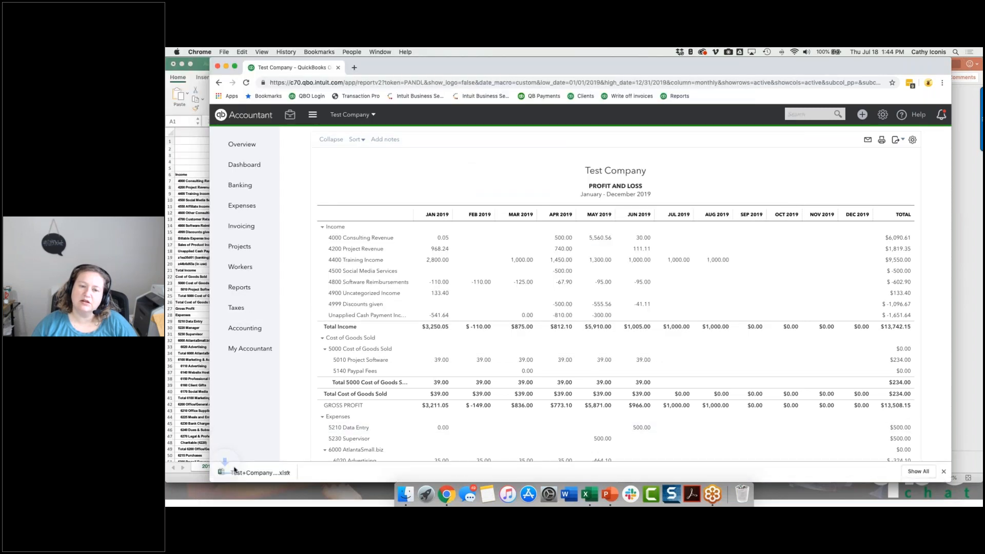
{"action": "left_click", "coordinate": [237, 470]}
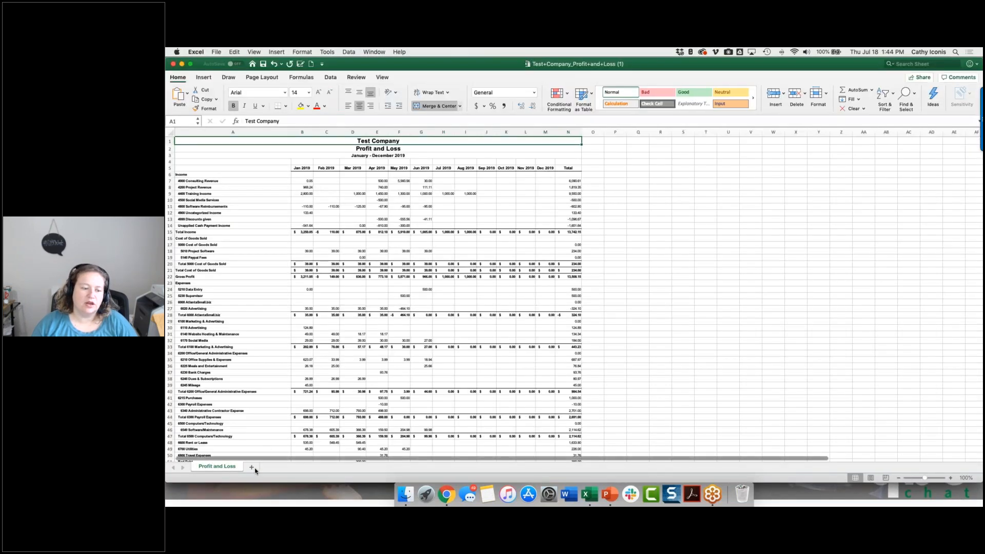
Move the Profit and Loss sheet into Test+Company_Profit+and+Loss (11).xlsx, ahead of the 2018 sheet, and rename it 2019.
{"action": "right_click", "coordinate": [232, 471]}
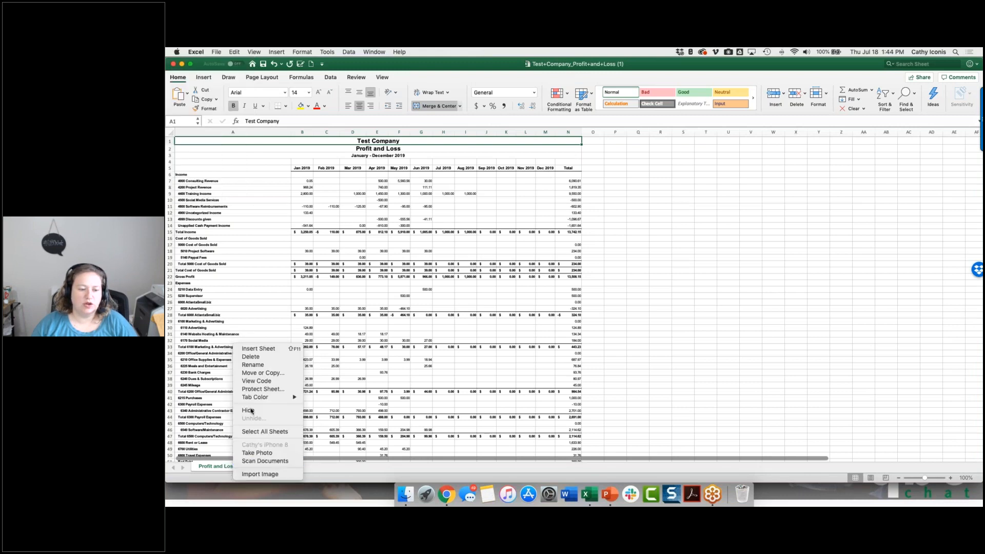
{"action": "left_click", "coordinate": [258, 373]}
{"action": "left_click", "coordinate": [271, 335]}
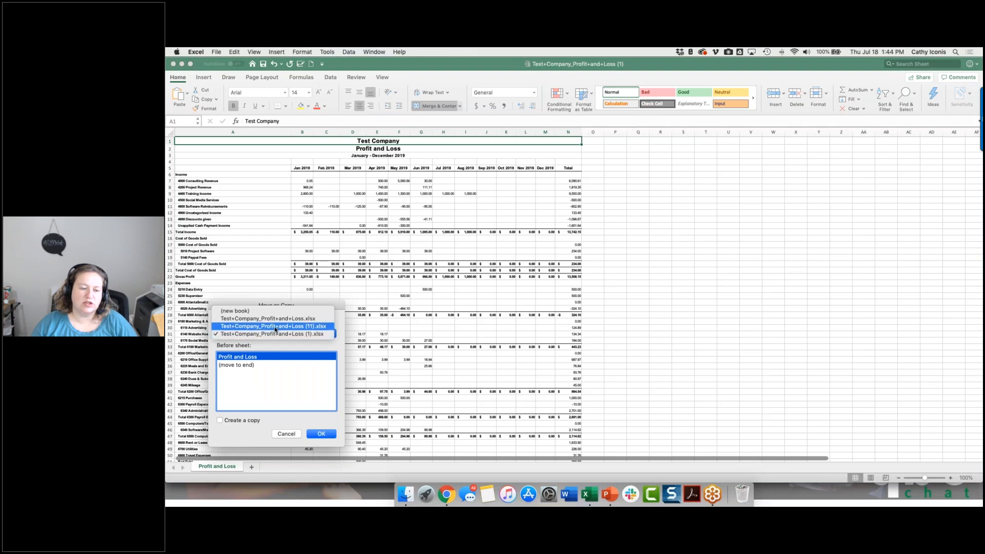
{"action": "left_click", "coordinate": [267, 326]}
{"action": "left_click", "coordinate": [246, 365]}
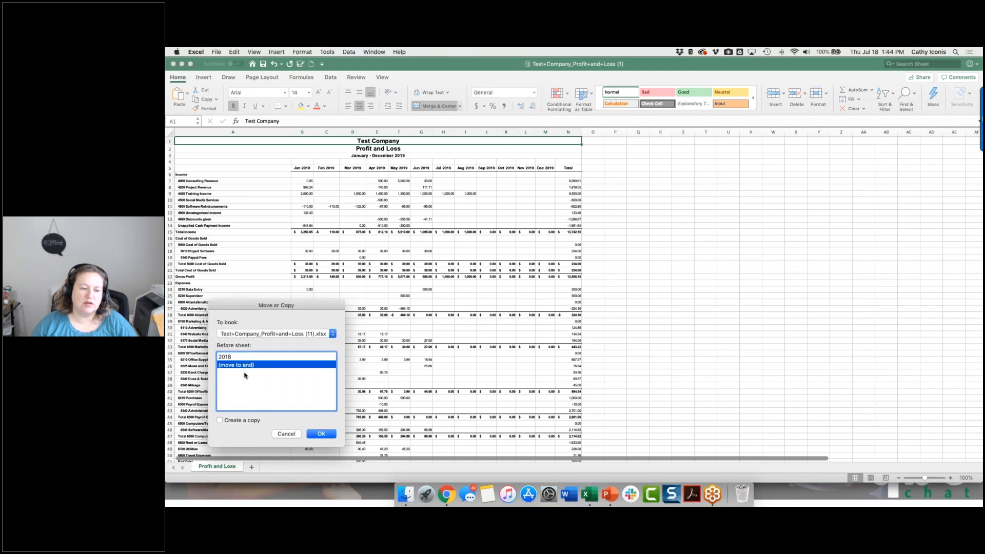
{"action": "left_click", "coordinate": [315, 436]}
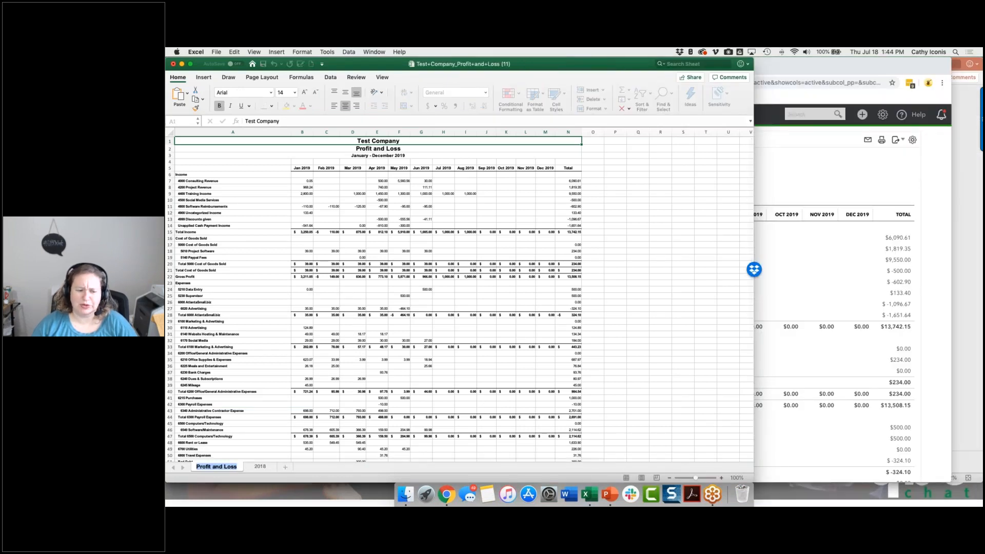
{"action": "type", "text": "2019"}
{"action": "key", "text": "Return"}
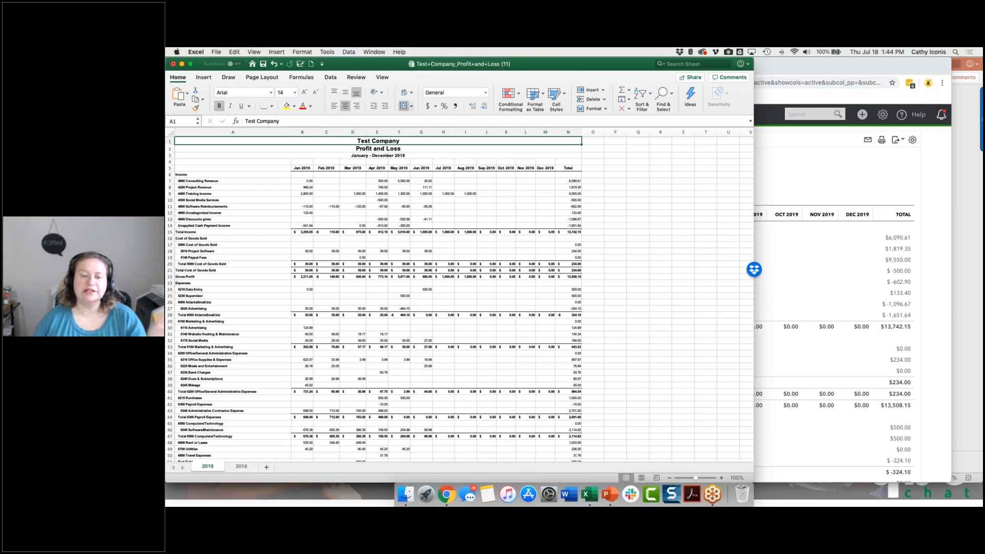
Set the 2019 sheet's zoom to 130% and widen the workbook window to show all the month columns.
{"action": "left_click", "coordinate": [721, 479]}
{"action": "left_click", "coordinate": [721, 479]}
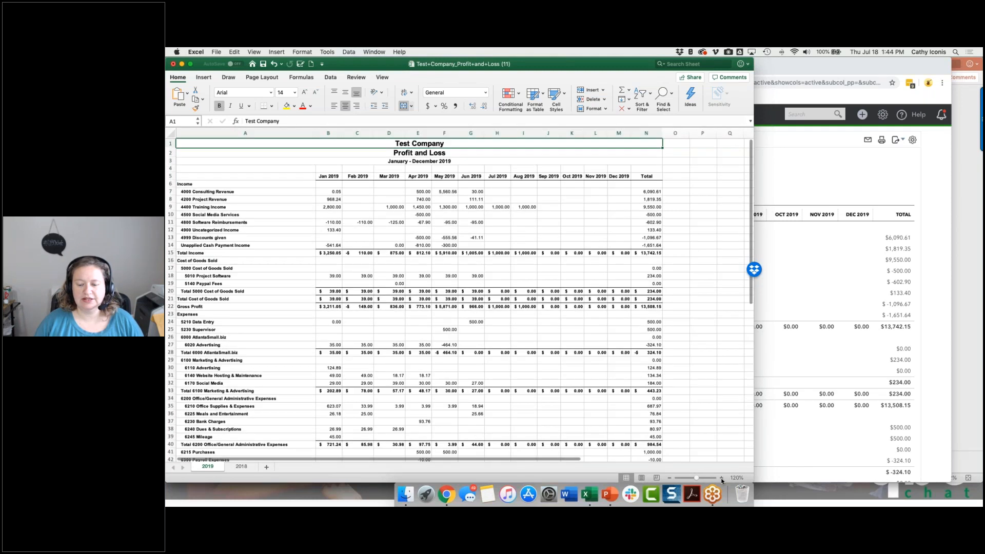
{"action": "left_click", "coordinate": [722, 479]}
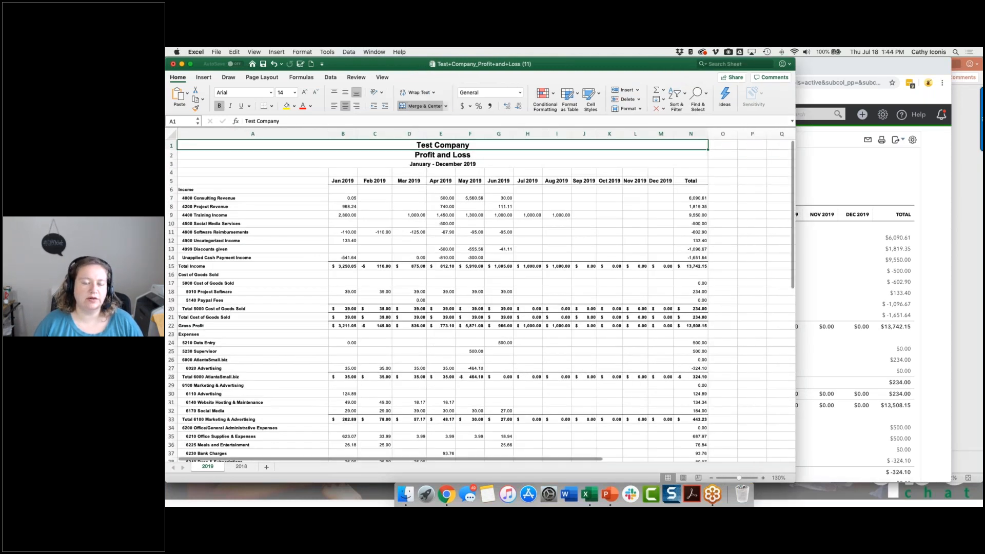
{"action": "left_click_drag", "start_coordinate": [753, 480], "coordinate": [911, 481]}
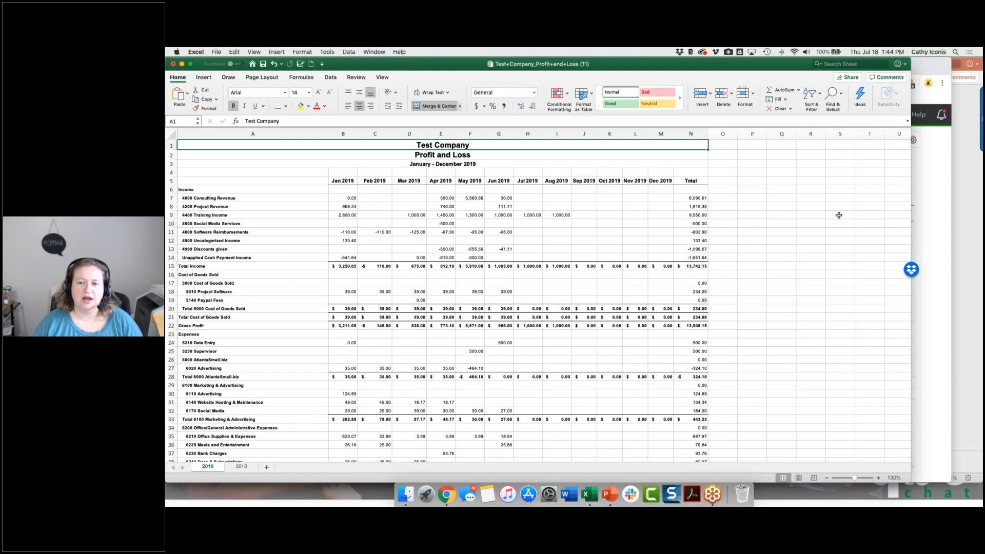
Switch to QuickBooks, export the 2019 Profit and Loss report to Excel again as Test+Company_Profit+and+Loss (2), and open the workbook.
{"action": "left_click", "coordinate": [373, 51]}
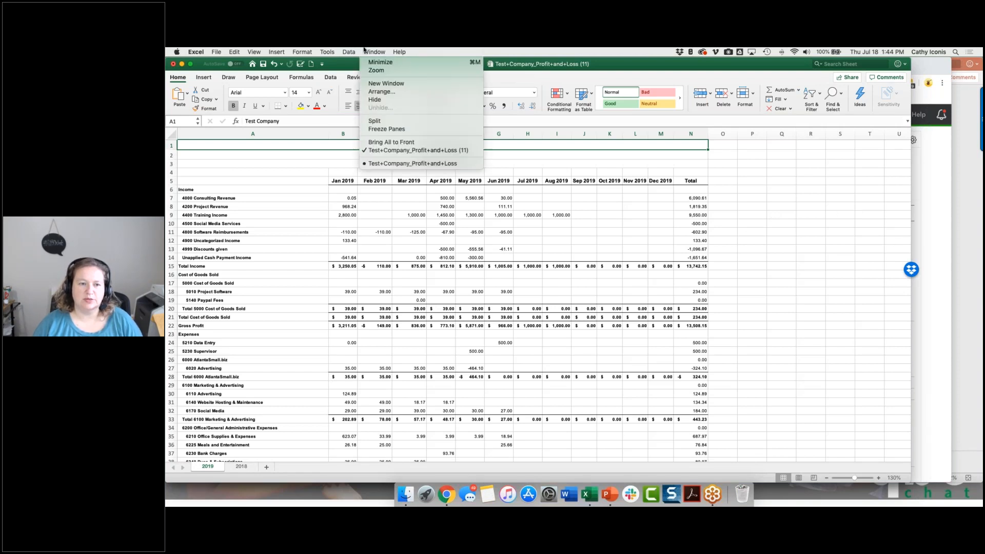
{"action": "left_click", "coordinate": [381, 163]}
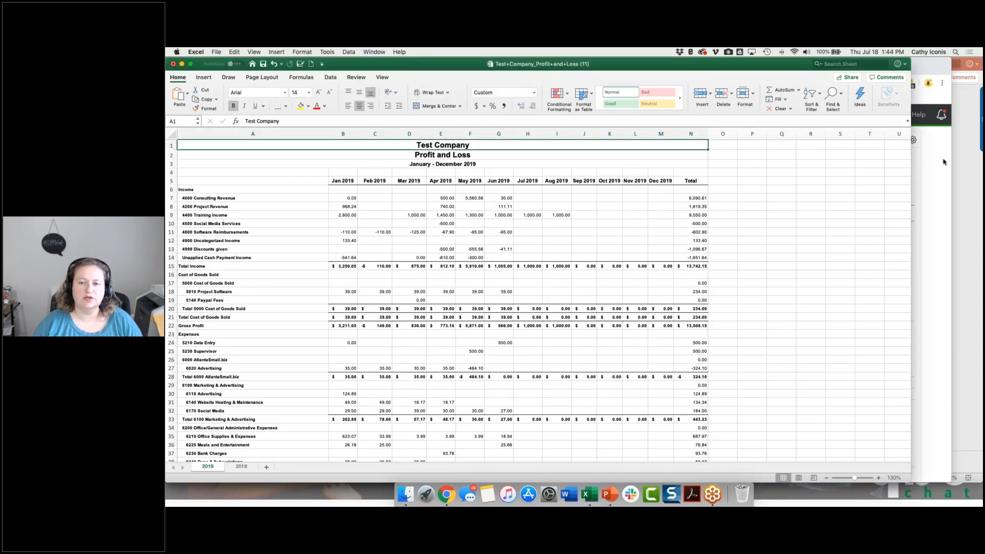
{"action": "left_click", "coordinate": [944, 161]}
{"action": "left_click", "coordinate": [898, 140]}
{"action": "left_click", "coordinate": [849, 154]}
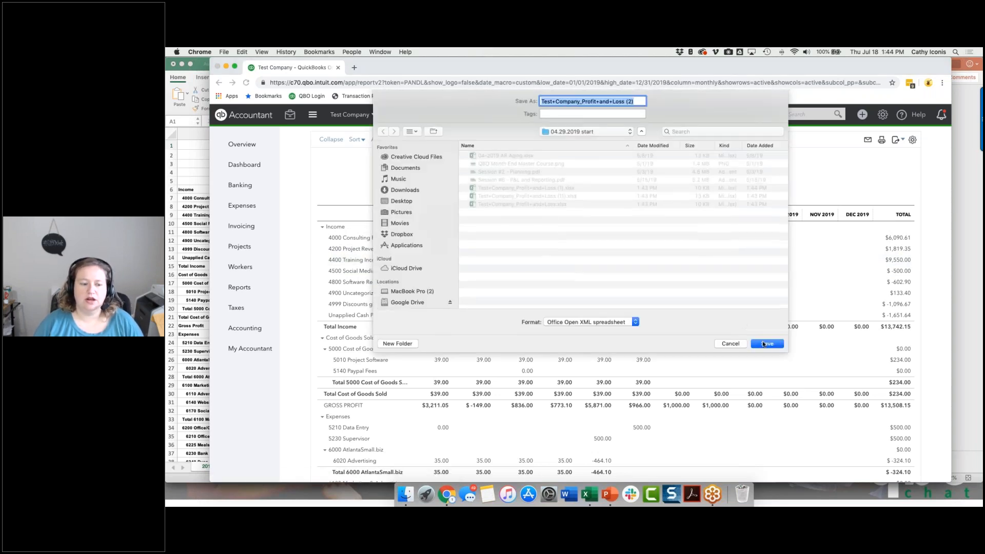
{"action": "key", "text": "Return"}
{"action": "left_click", "coordinate": [272, 474]}
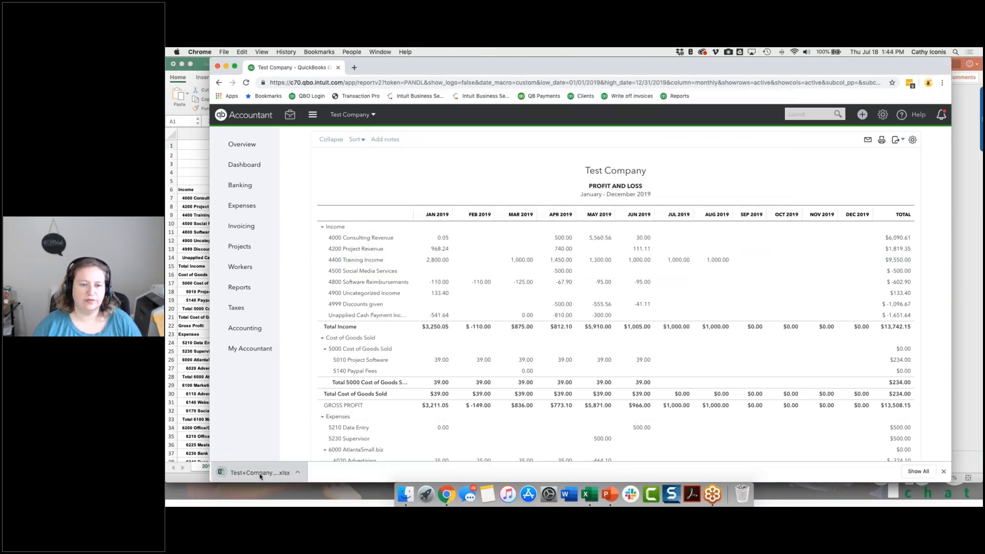
Copy columns A to N of the new export and paste them over the 2019 sheet in Test+Company_Profit+and+Loss (11).
{"action": "left_click_drag", "start_coordinate": [277, 132], "coordinate": [562, 130]}
{"action": "key", "text": "super+c"}
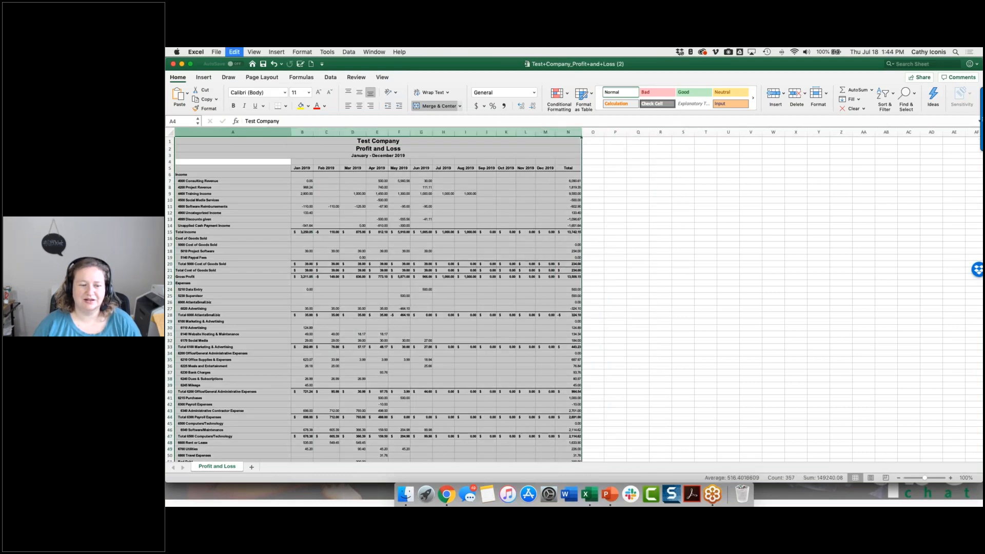
{"action": "left_click", "coordinate": [374, 52]}
{"action": "left_click", "coordinate": [401, 150]}
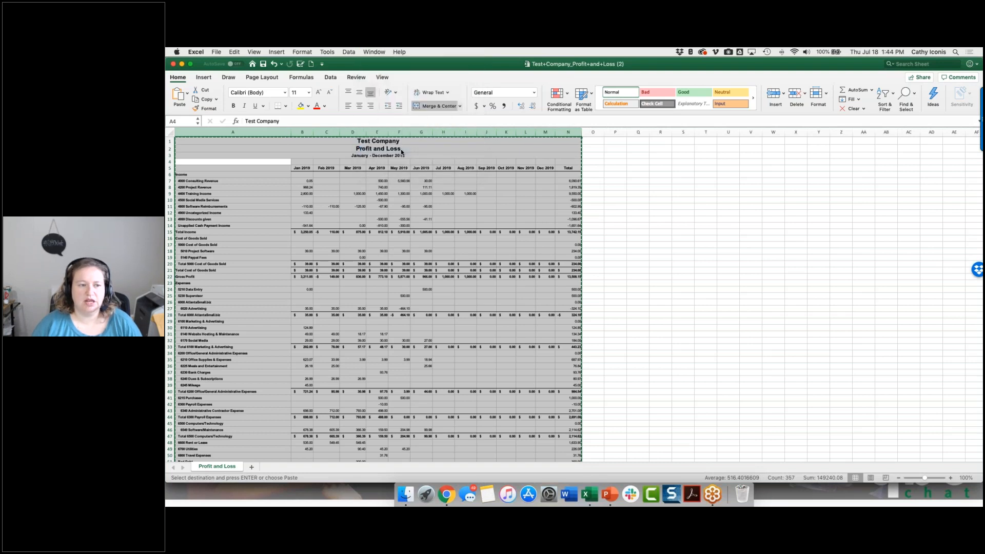
{"action": "key", "text": "super+v"}
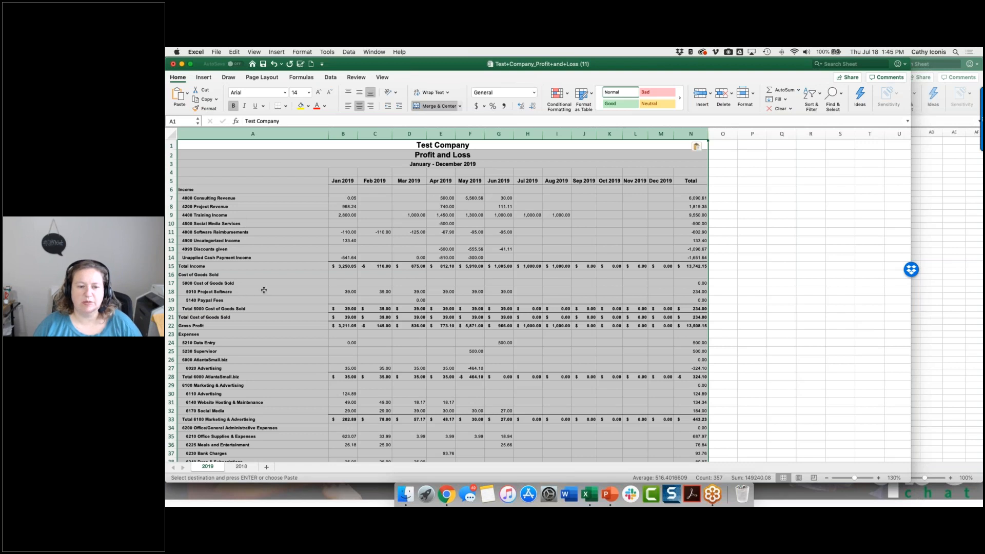
{"action": "left_click", "coordinate": [578, 205]}
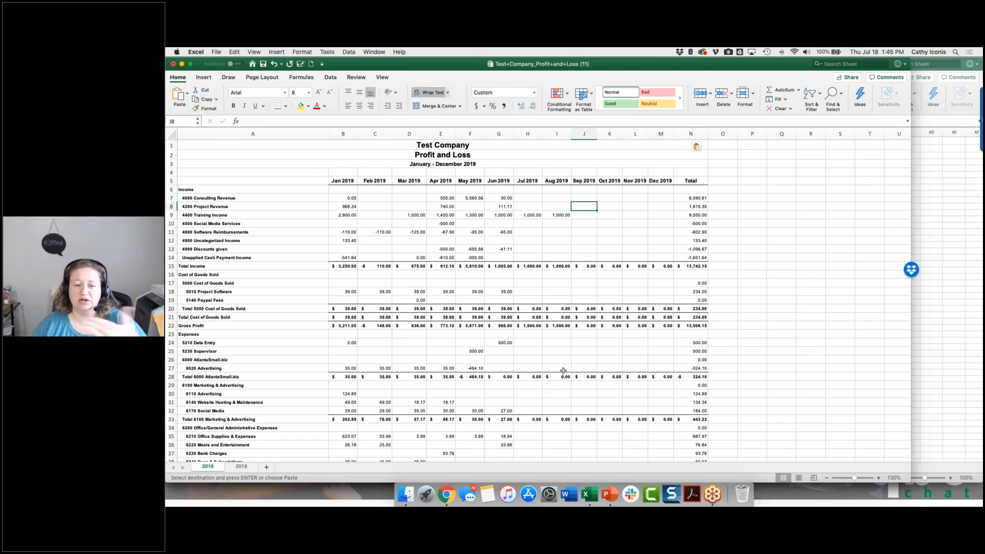
Add a new sheet named Summary ahead of the 2019 sheet and set its zoom to 170%.
{"action": "left_click", "coordinate": [267, 468]}
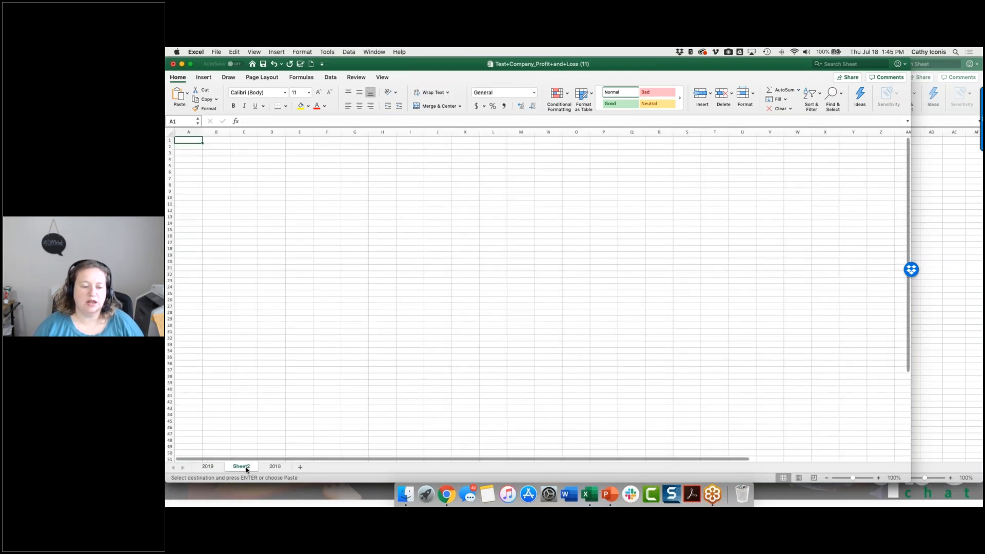
{"action": "left_click_drag", "start_coordinate": [241, 467], "coordinate": [205, 466]}
{"action": "double_click", "coordinate": [207, 467]}
{"action": "type", "text": "Summary"}
{"action": "key", "text": "Return"}
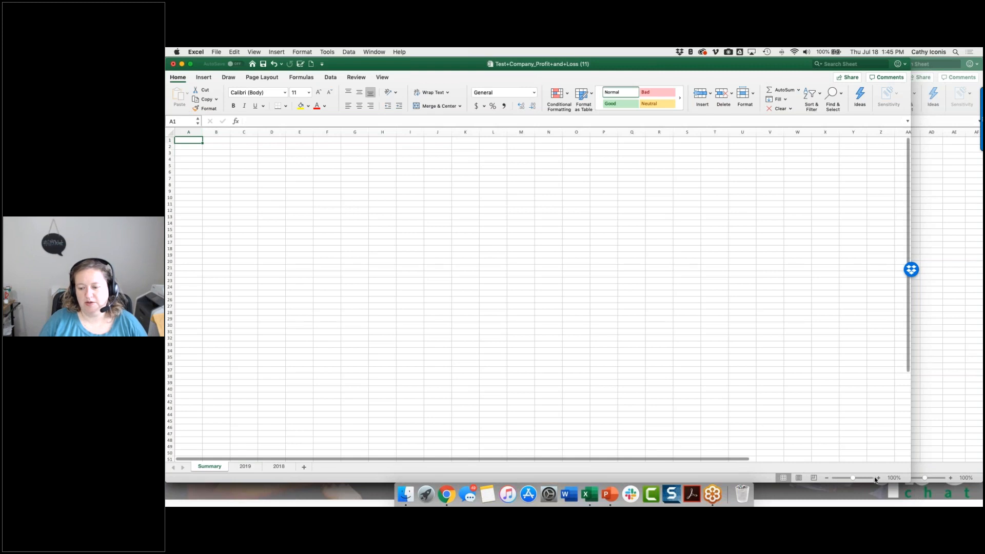
{"action": "left_click", "coordinate": [878, 478]}
{"action": "left_click", "coordinate": [878, 478]}
{"action": "left_click", "coordinate": [878, 478]}
{"action": "left_click", "coordinate": [878, 478]}
{"action": "left_click", "coordinate": [878, 478]}
{"action": "left_click", "coordinate": [878, 478]}
{"action": "left_click", "coordinate": [878, 478]}
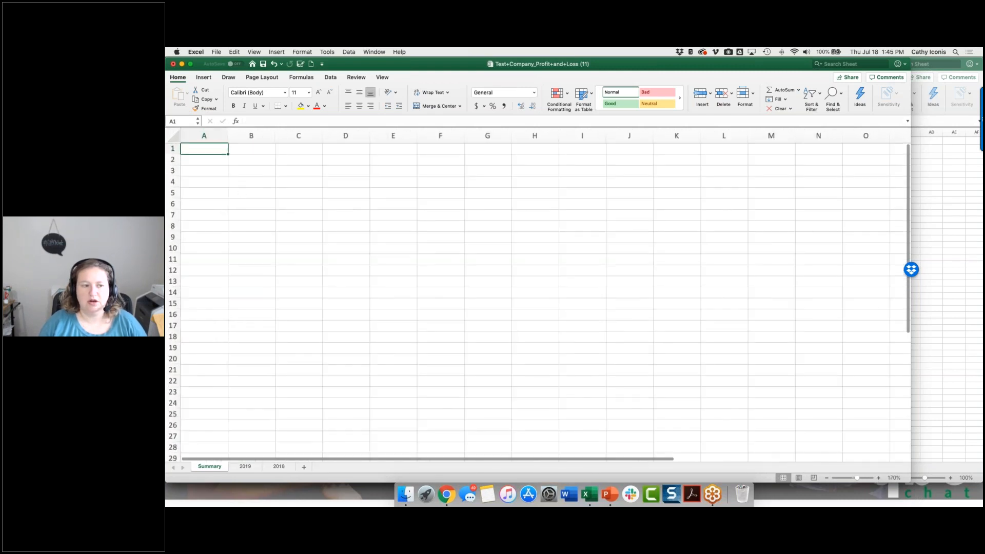
Copy the Total Income label from the 2019 sheet into cell A3 of the Summary sheet.
{"action": "left_click", "coordinate": [201, 169]}
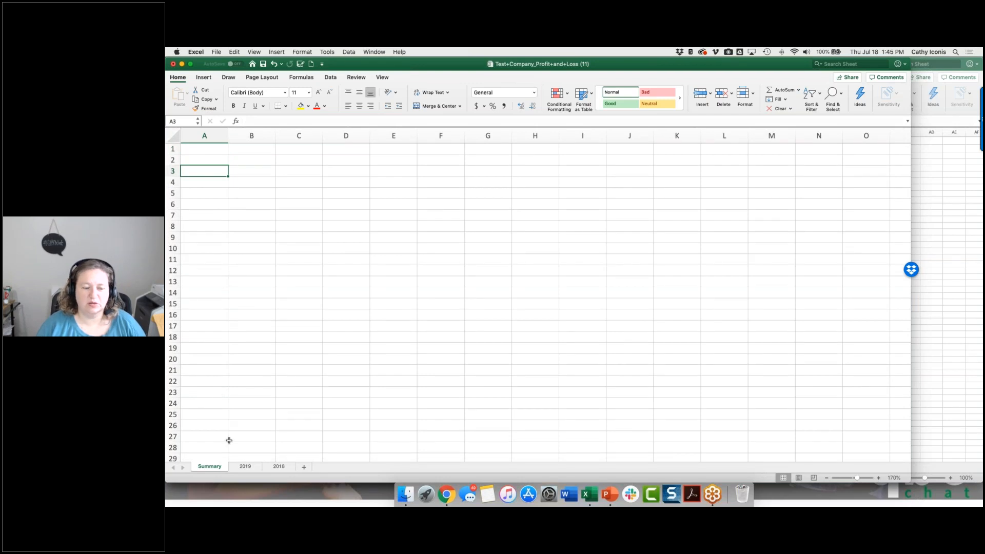
{"action": "left_click", "coordinate": [242, 466]}
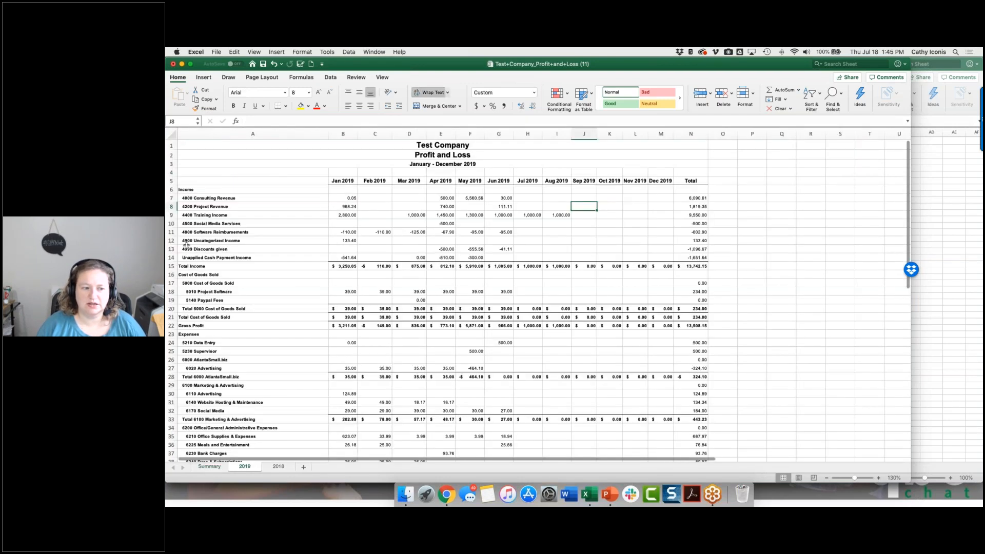
{"action": "left_click", "coordinate": [207, 266]}
{"action": "key", "text": "super+c"}
{"action": "left_click", "coordinate": [209, 466]}
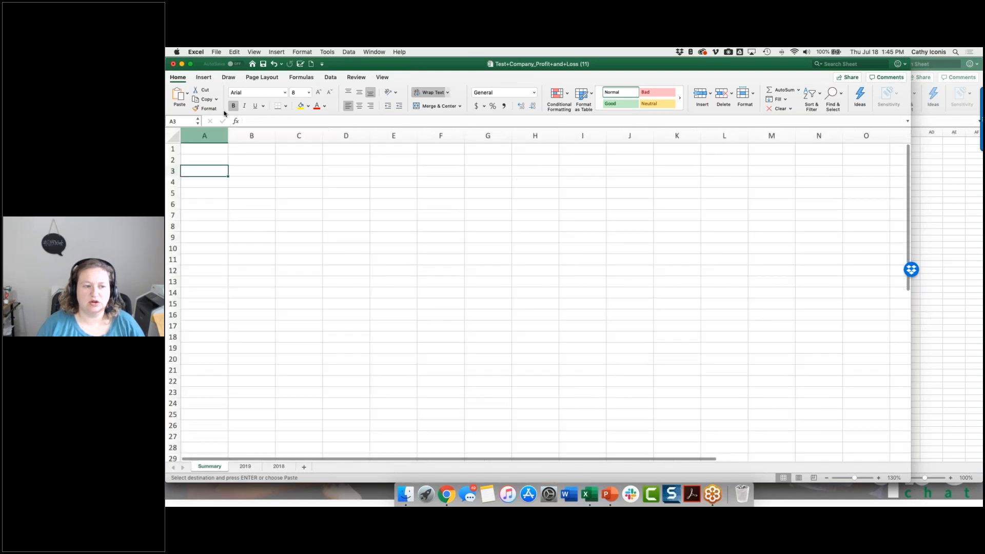
{"action": "key", "text": "super+v"}
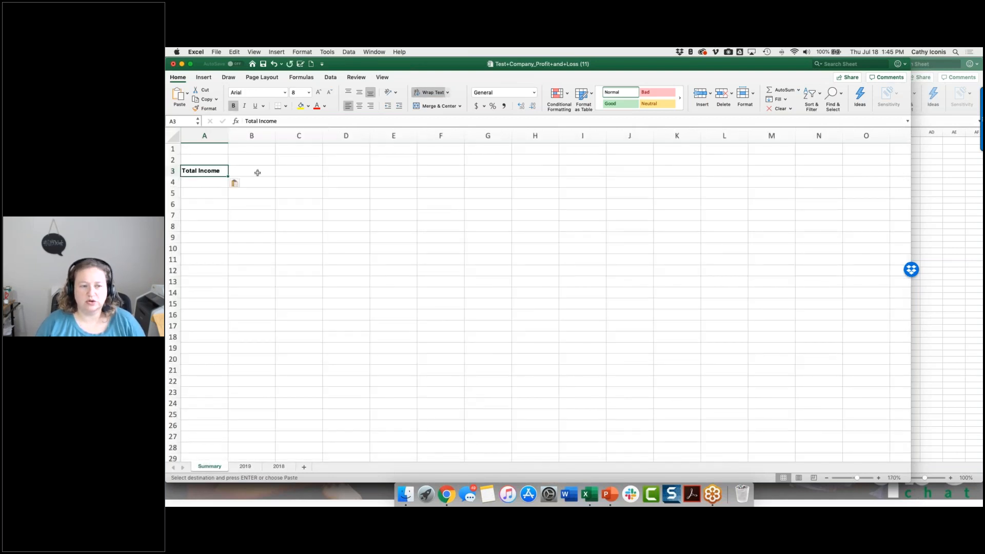
Enter =VLOOKUP(A3,'2019'!A:N,5,FALSE) in Summary cell B3 to look up Total Income for April 2019.
{"action": "left_click", "coordinate": [264, 170]}
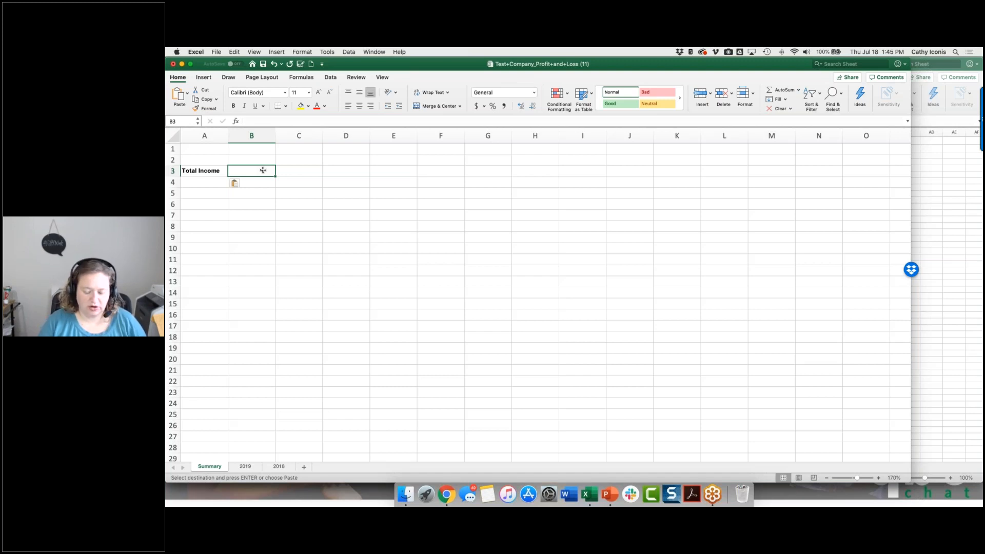
{"action": "type", "text": "="}
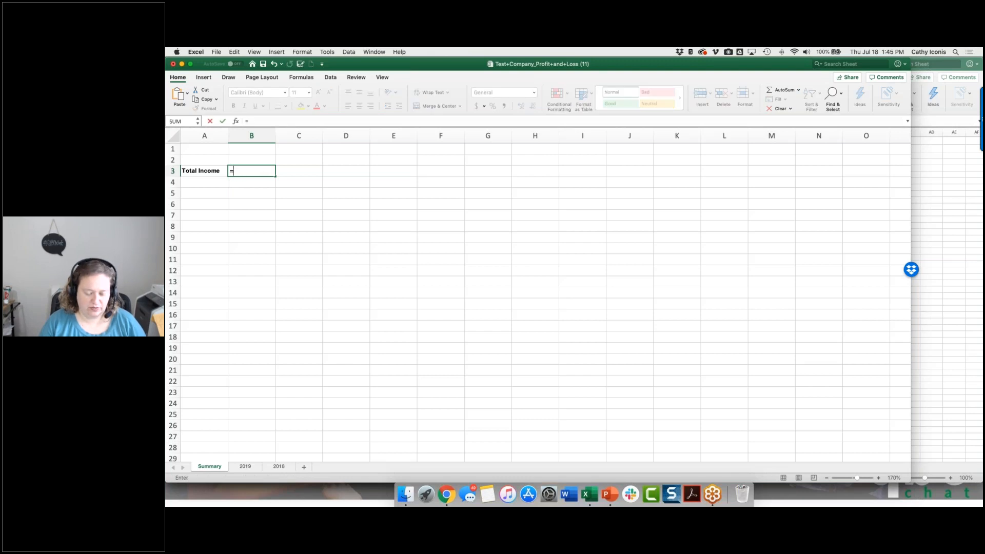
{"action": "type", "text": "cvvlookup("}
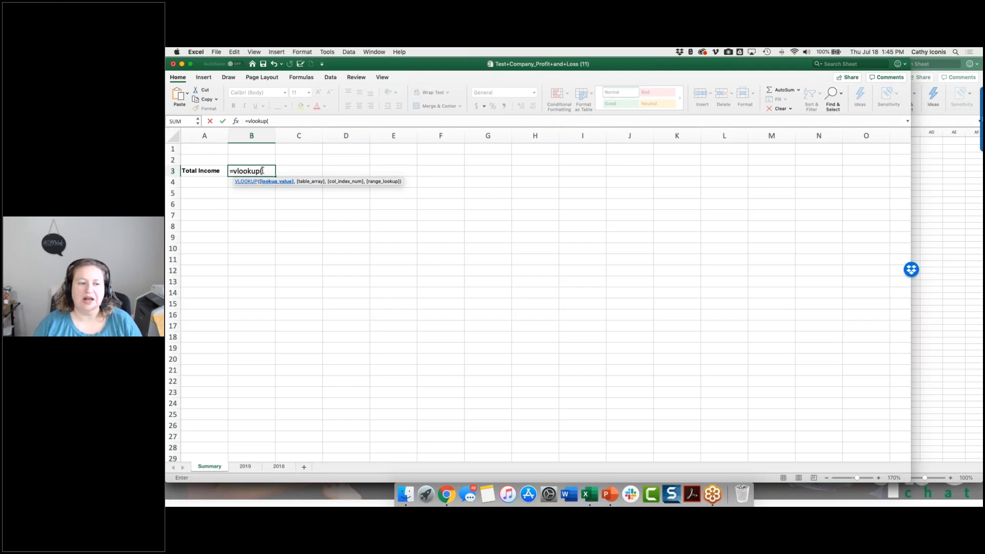
{"action": "left_click_drag", "start_coordinate": [275, 172], "coordinate": [285, 179]}
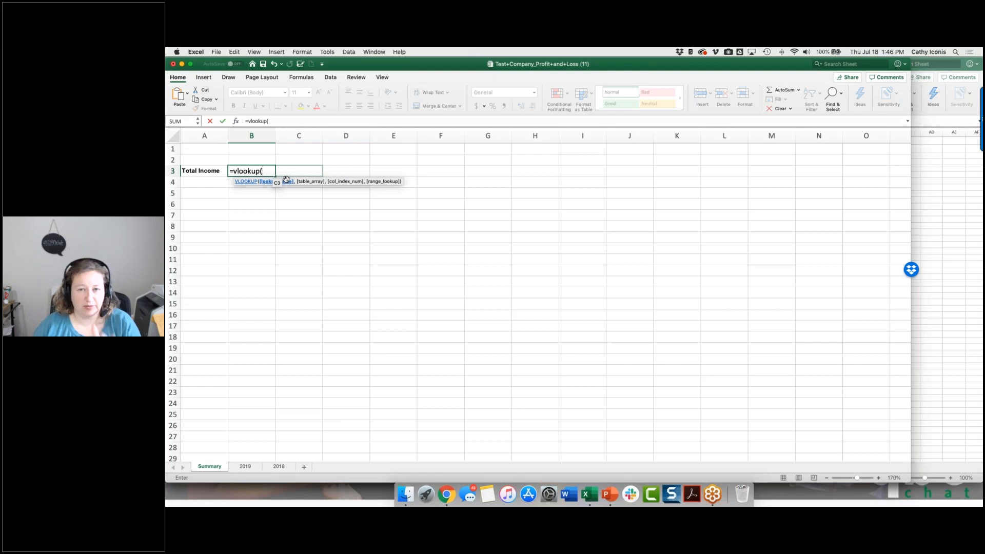
{"action": "left_click_drag", "start_coordinate": [228, 171], "coordinate": [185, 172]}
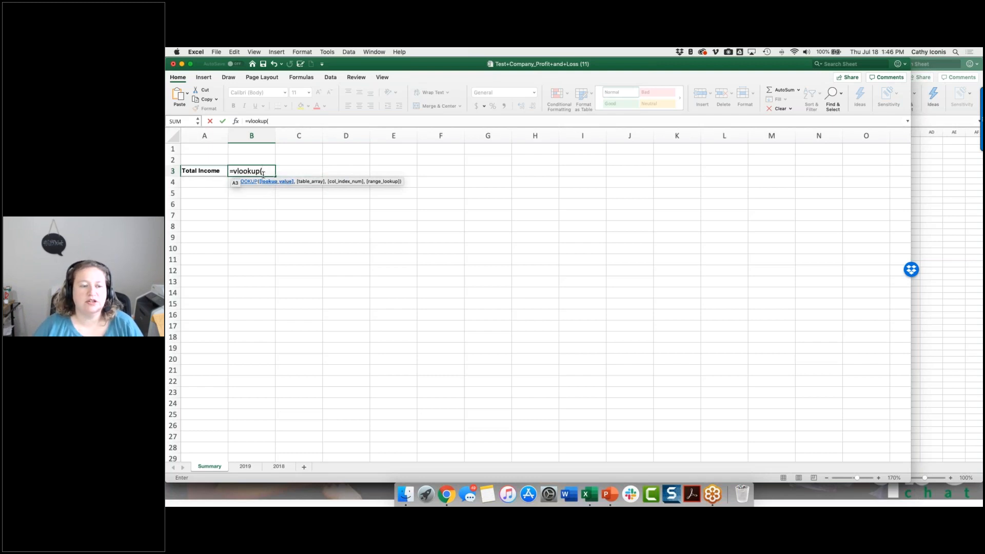
{"action": "left_click", "coordinate": [215, 174]}
{"action": "type", "text": ","}
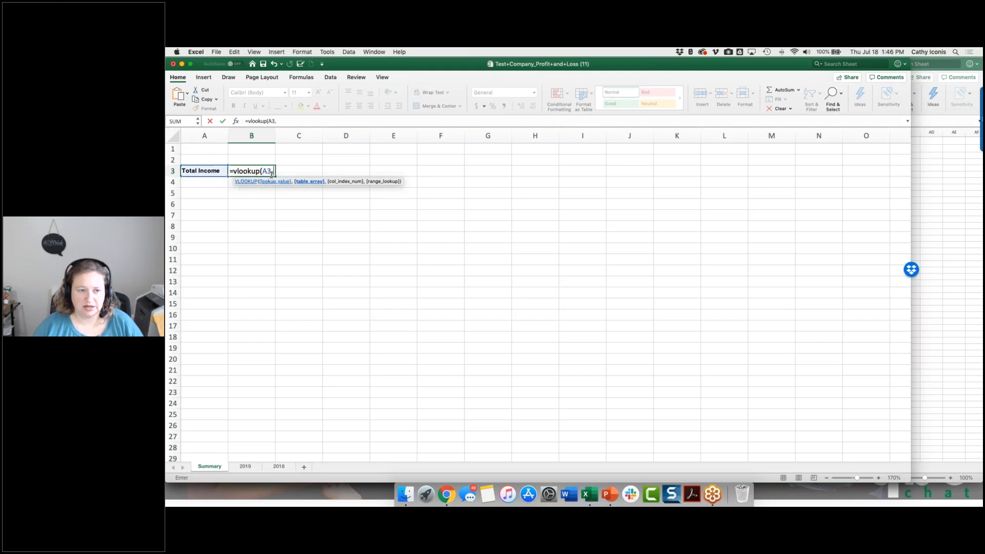
{"action": "left_click", "coordinate": [245, 466]}
{"action": "left_click_drag", "start_coordinate": [252, 134], "coordinate": [642, 133]}
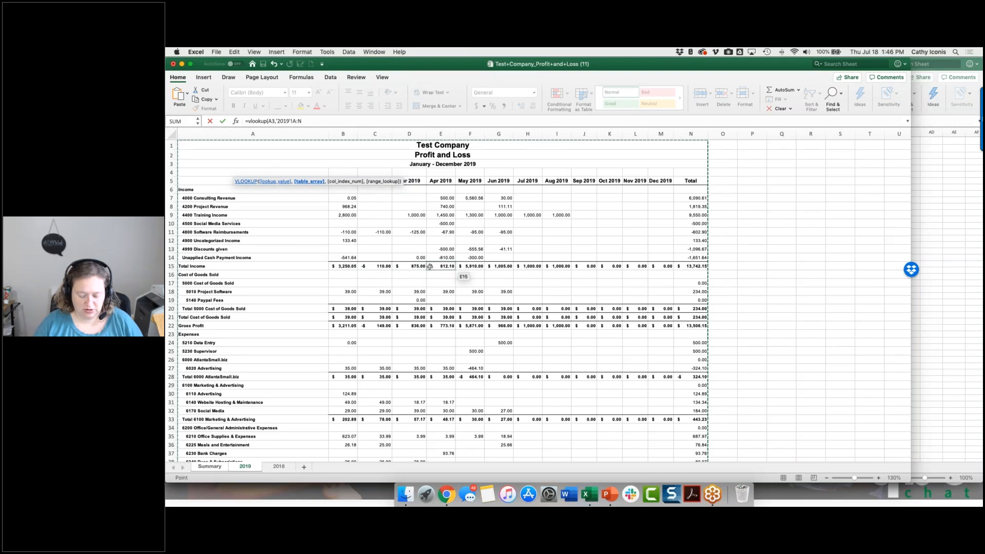
{"action": "type", "text": ",5,"}
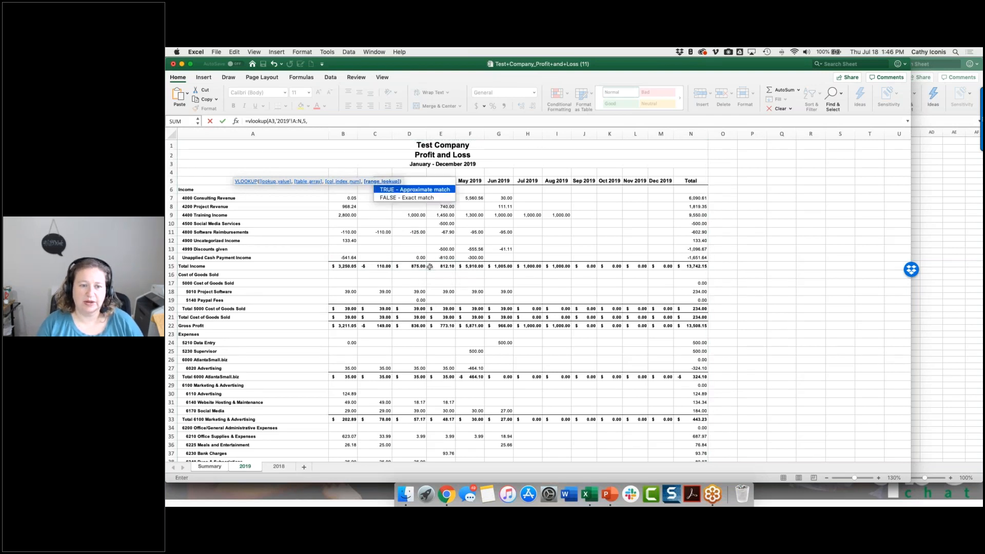
{"action": "type", "text": "false)"}
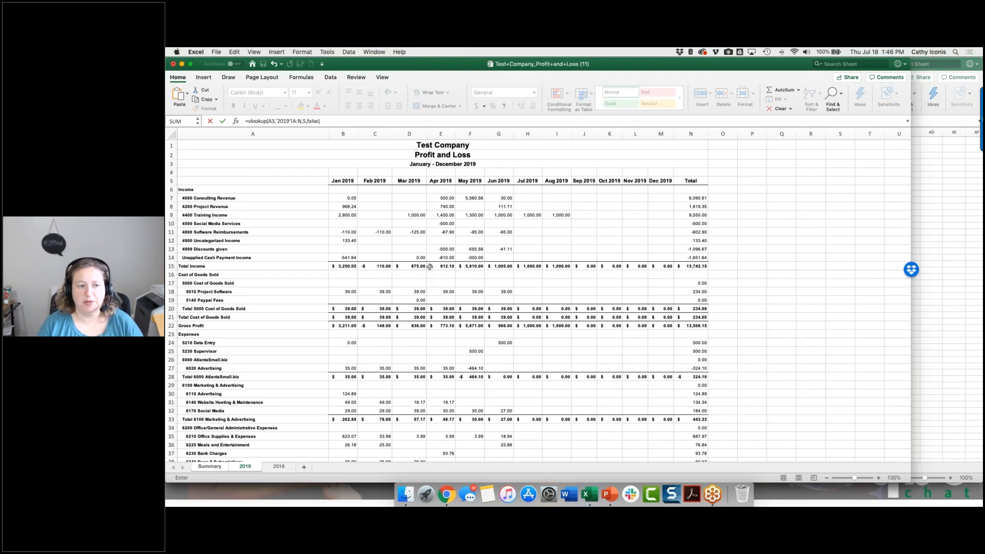
{"action": "key", "text": "Return"}
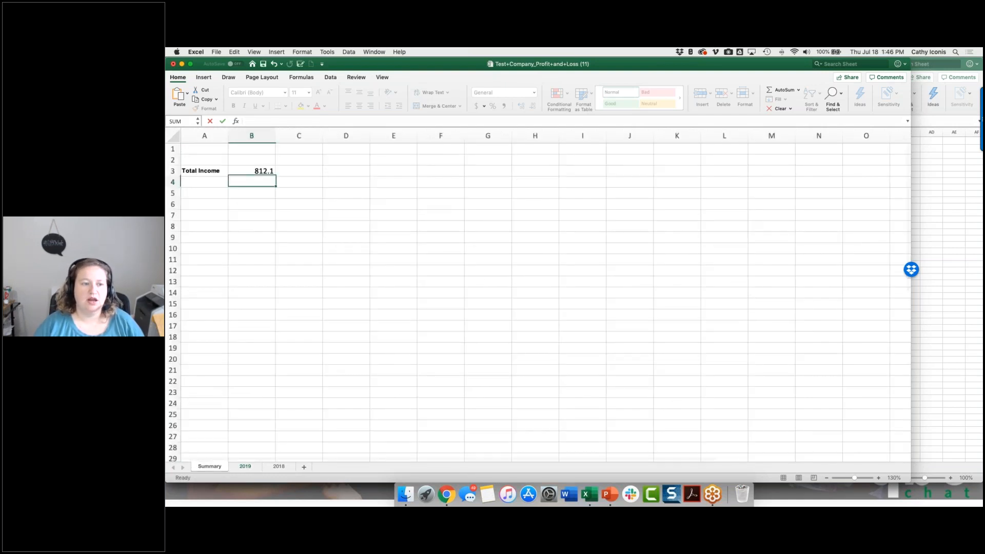
Enter 2019 as the column heading in cell B2, above the Total Income value.
{"action": "left_click", "coordinate": [260, 171]}
{"action": "left_click", "coordinate": [252, 160]}
{"action": "type", "text": "2019"}
{"action": "key", "text": "Return"}
{"action": "key", "text": "Up"}
{"action": "key", "text": "Down"}
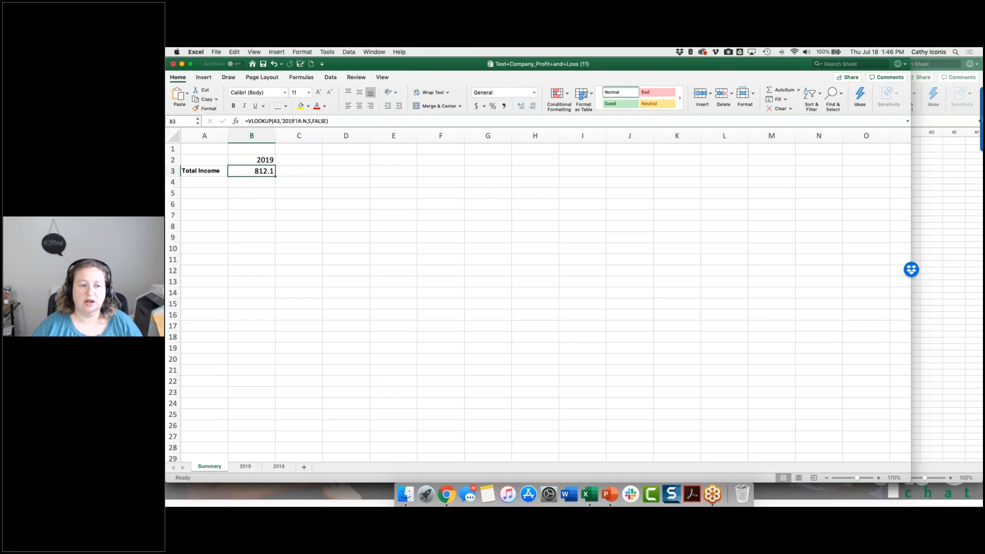
Enter April 2019 as the heading in cell B2 and April 2018 in cell C2.
{"action": "left_click", "coordinate": [261, 163]}
{"action": "type", "text": "Apr"}
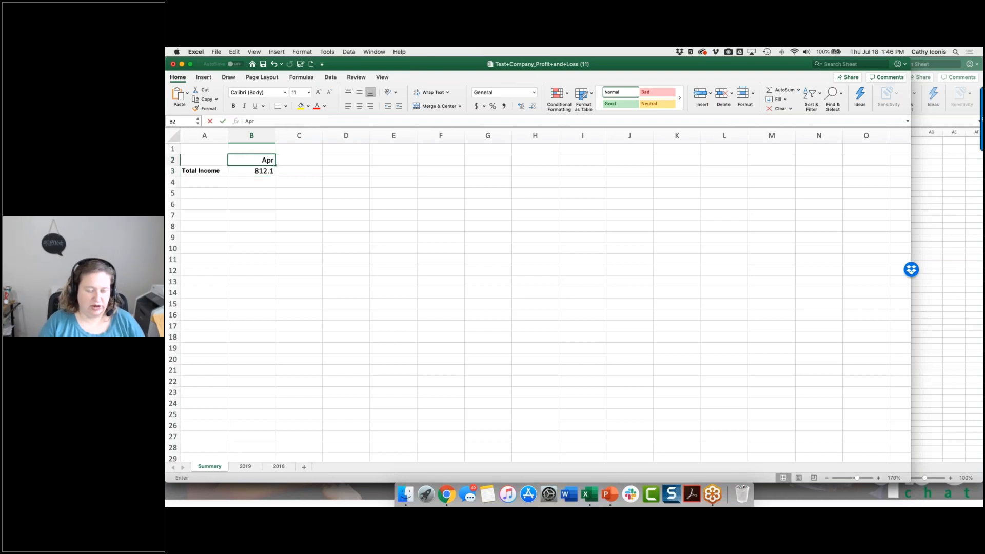
{"action": "type", "text": "il 2019"}
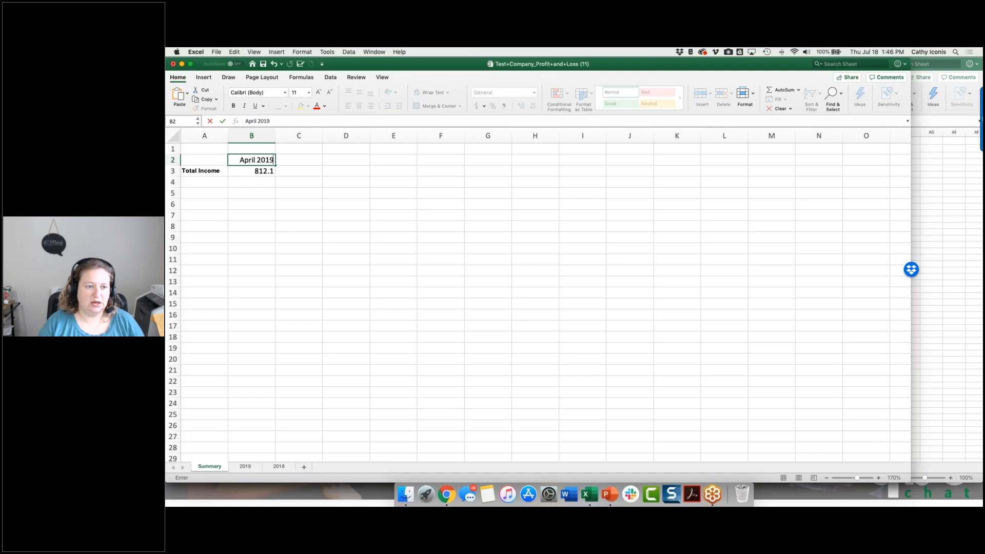
{"action": "key", "text": "Tab"}
{"action": "type", "text": "April 20"}
{"action": "type", "text": "18"}
{"action": "key", "text": "Return"}
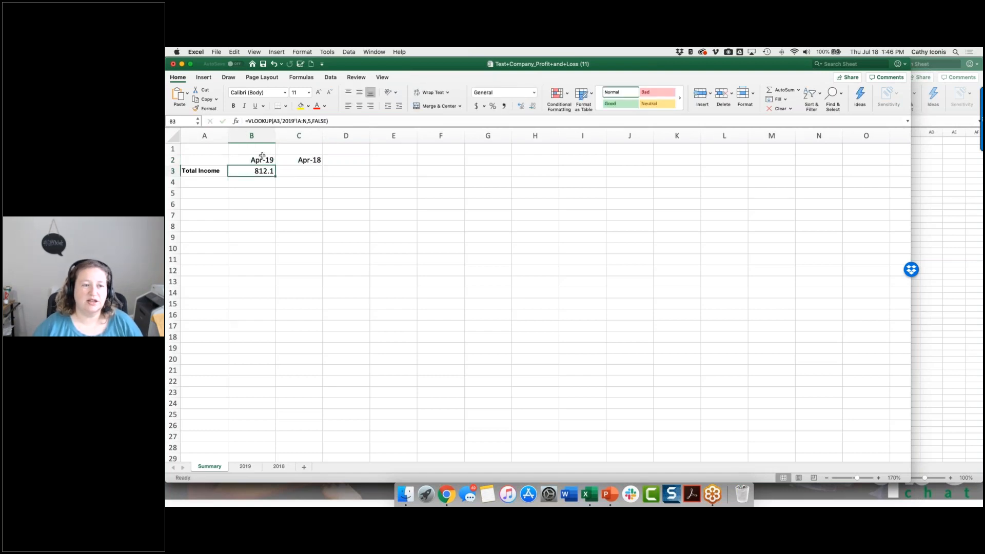
Copy the VLOOKUP formula from B3 into C3 and change its table reference to the 2018 sheet.
{"action": "left_click_drag", "start_coordinate": [340, 119], "coordinate": [239, 121]}
{"action": "key", "text": "super+c"}
{"action": "key", "text": "Tab"}
{"action": "key", "text": "super+v"}
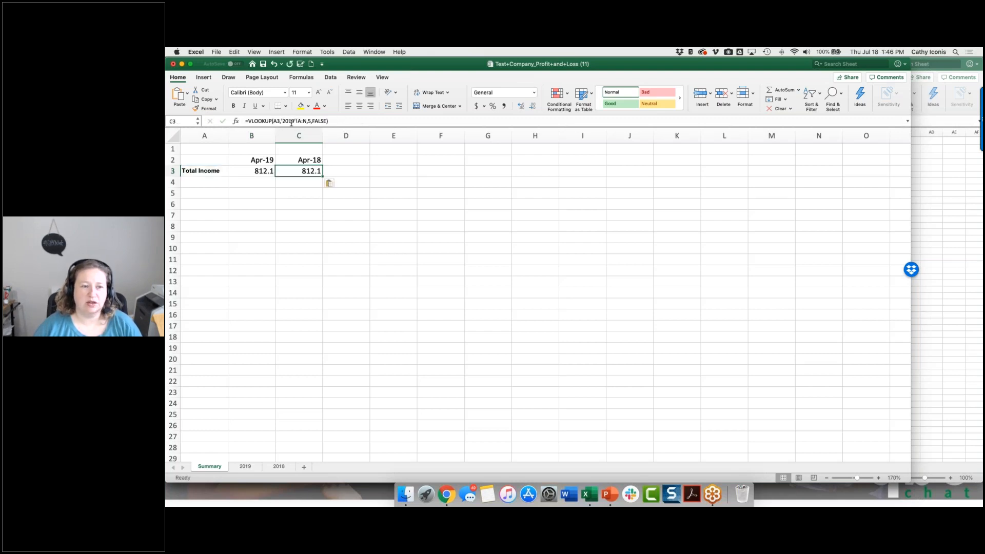
{"action": "left_click", "coordinate": [292, 122]}
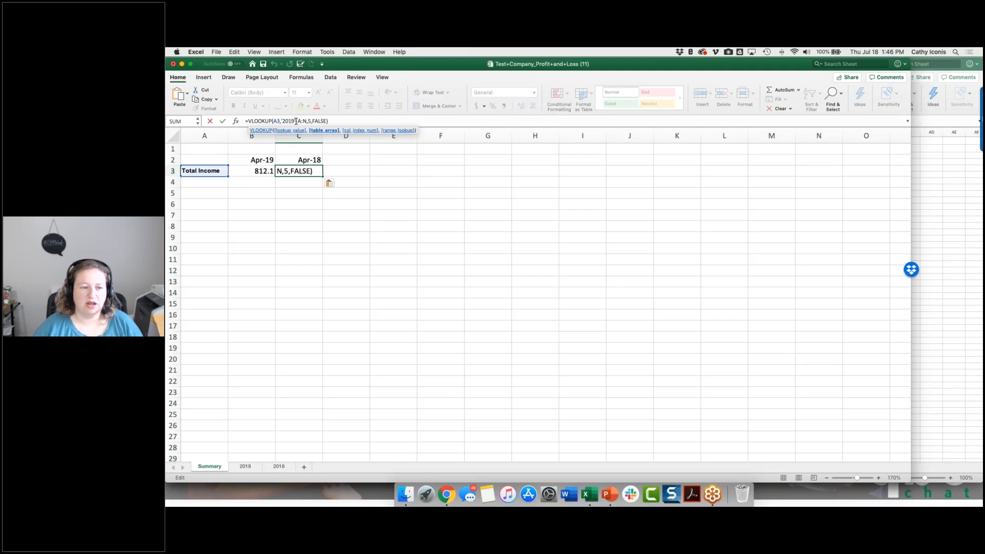
{"action": "key", "text": "BackSpace"}
{"action": "type", "text": "8"}
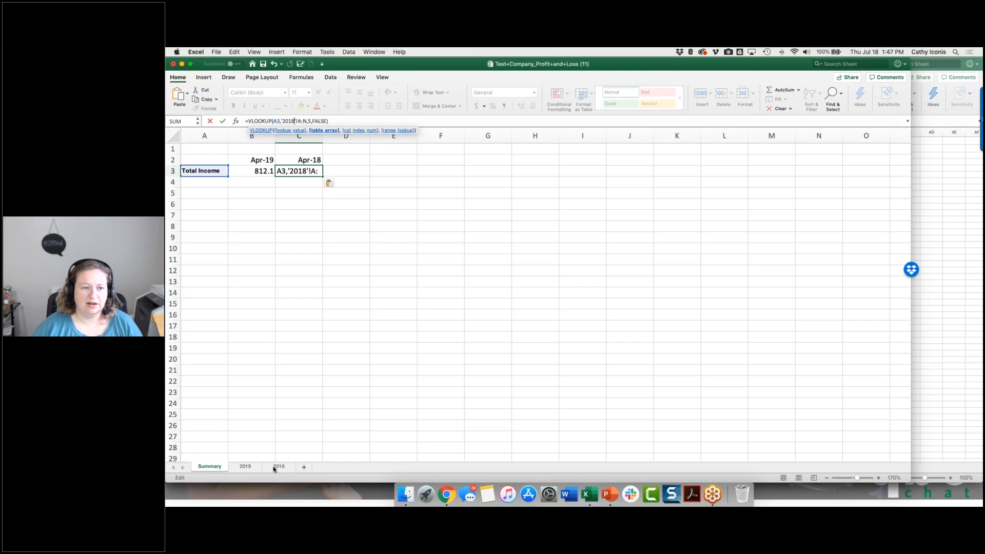
{"action": "key", "text": "Return"}
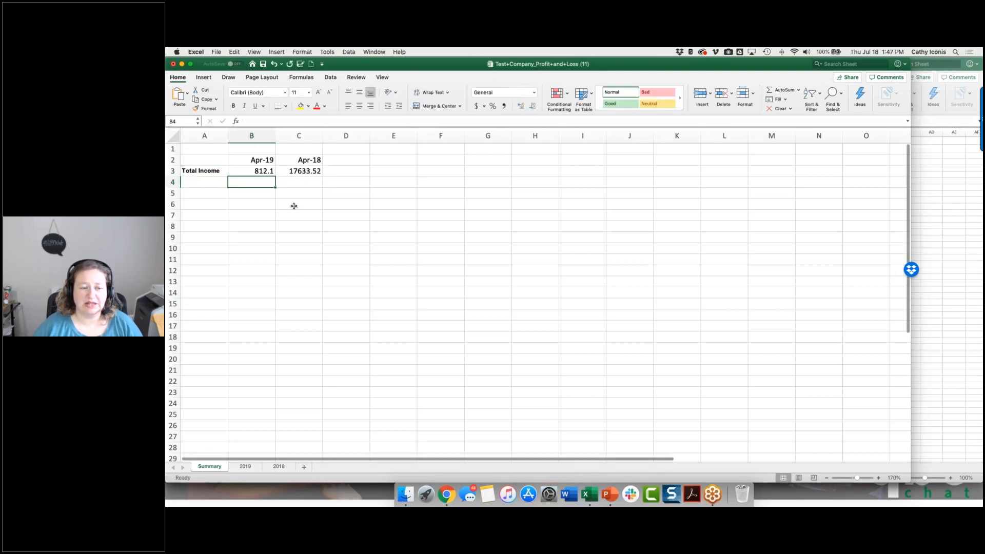
Check the April 2018 Total Income in Summary cell C3 against the 2018 sheet.
{"action": "left_click", "coordinate": [305, 171]}
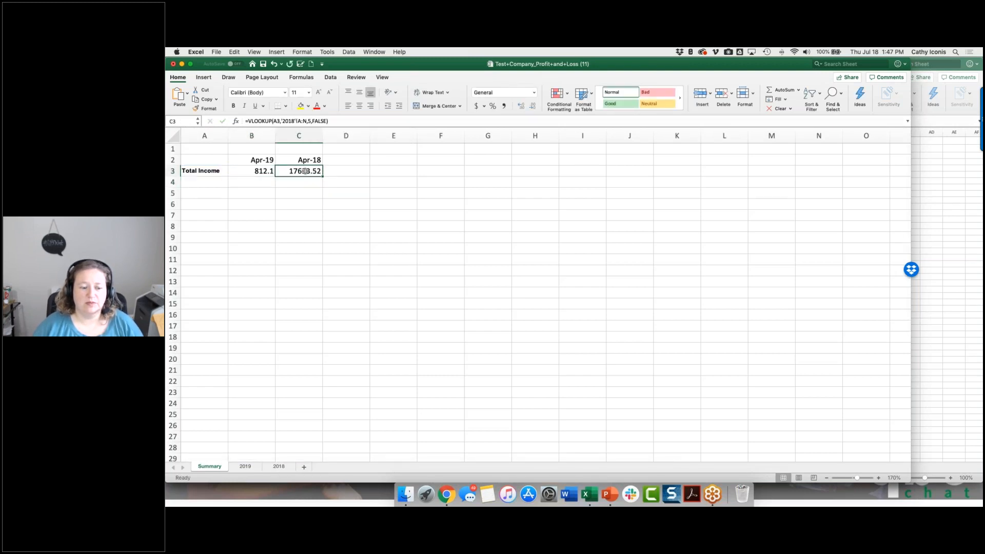
{"action": "left_click", "coordinate": [276, 468]}
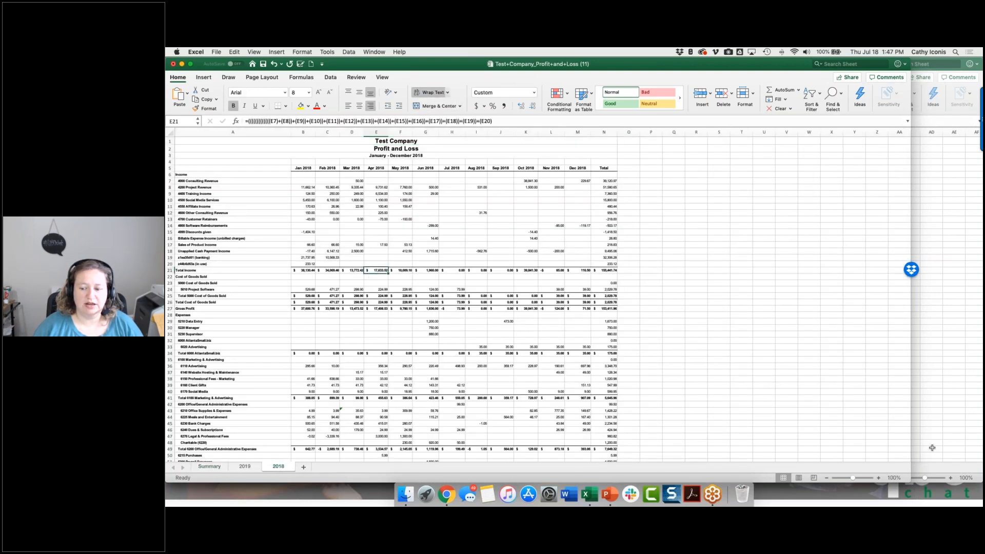
Enlarge the 2018 sheet's view for reading, look over the 2019 sheet, and return to the Summary sheet.
{"action": "left_click", "coordinate": [879, 479]}
{"action": "left_click", "coordinate": [879, 479]}
{"action": "left_click", "coordinate": [879, 478]}
{"action": "left_click", "coordinate": [879, 479]}
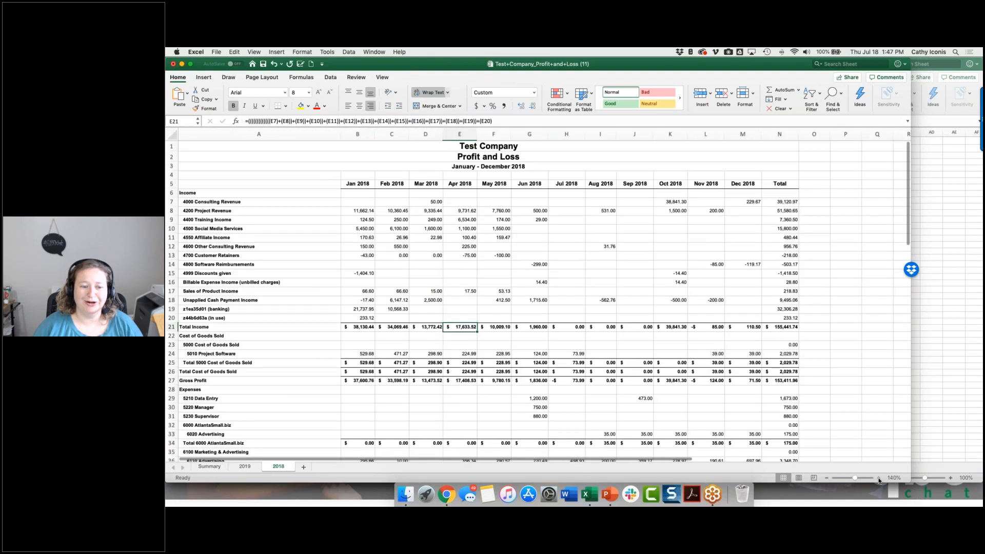
{"action": "left_click", "coordinate": [879, 479]}
{"action": "left_click", "coordinate": [247, 468]}
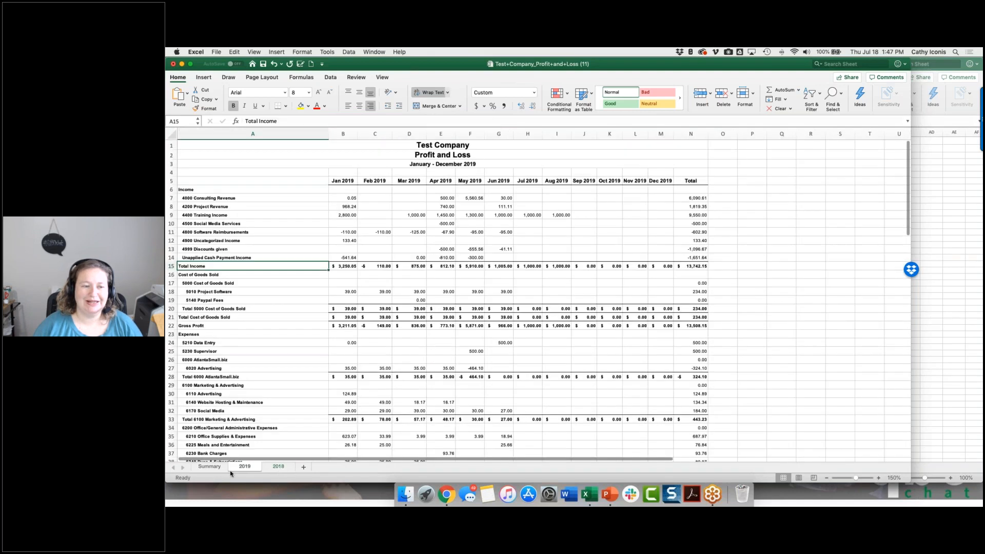
{"action": "left_click", "coordinate": [210, 468]}
Apply the Bad cell style to the April 2019 Total Income in cell B3 and save the workbook.
{"action": "left_click", "coordinate": [346, 171]}
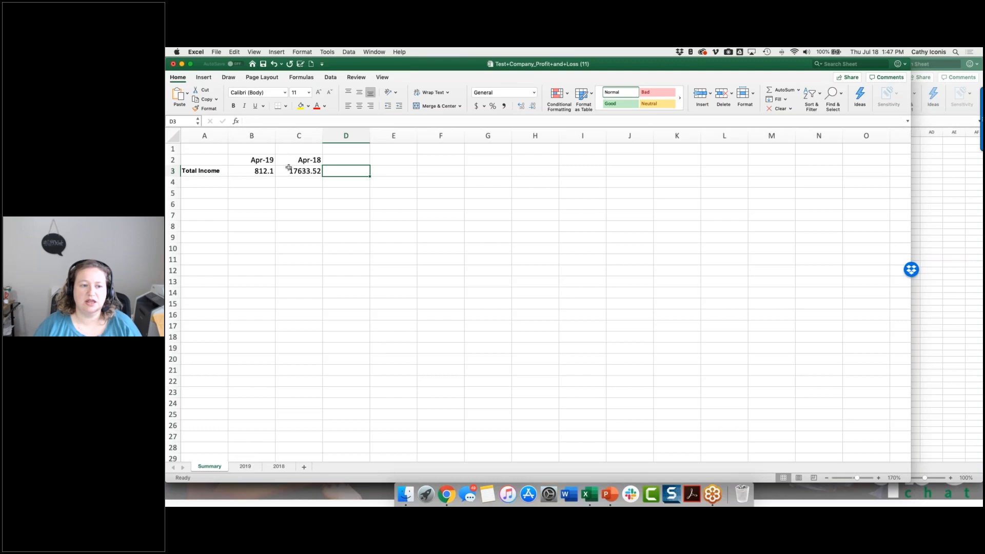
{"action": "left_click", "coordinate": [287, 171]}
{"action": "left_click", "coordinate": [256, 171]}
{"action": "left_click", "coordinate": [656, 93]}
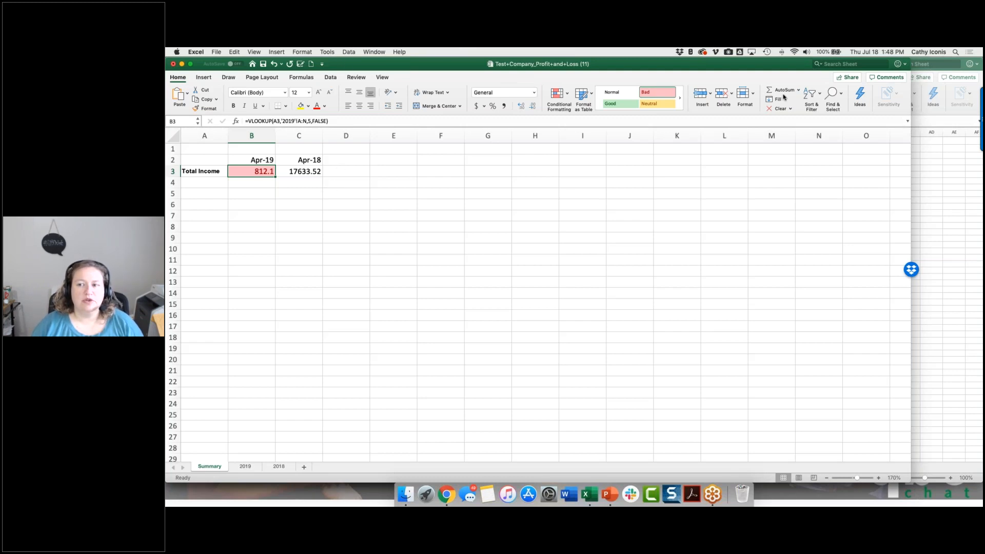
{"action": "left_click", "coordinate": [262, 65]}
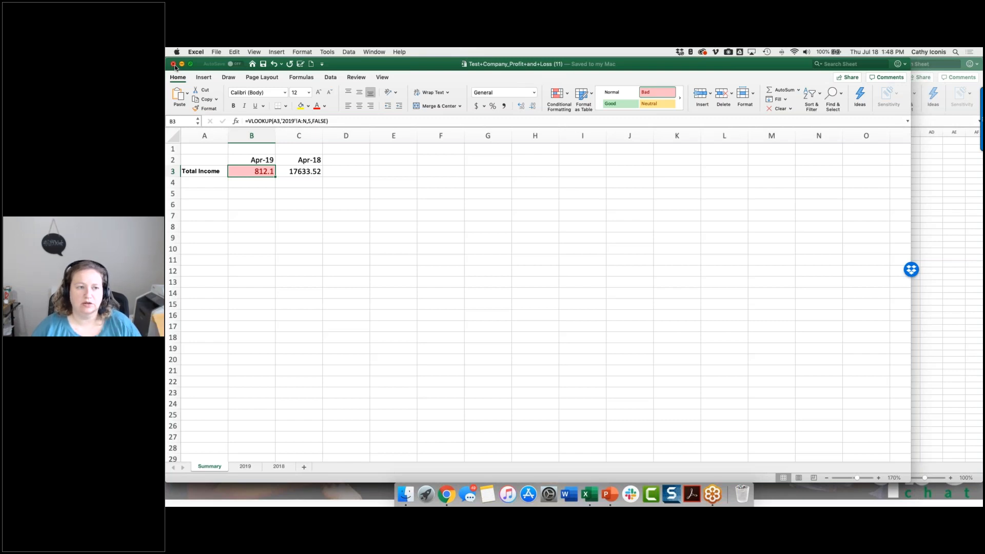
Close the summary workbook and the 2019 Profit and Loss export, and save and close the August 2017 Profit and Loss workbook.
{"action": "left_click", "coordinate": [174, 64]}
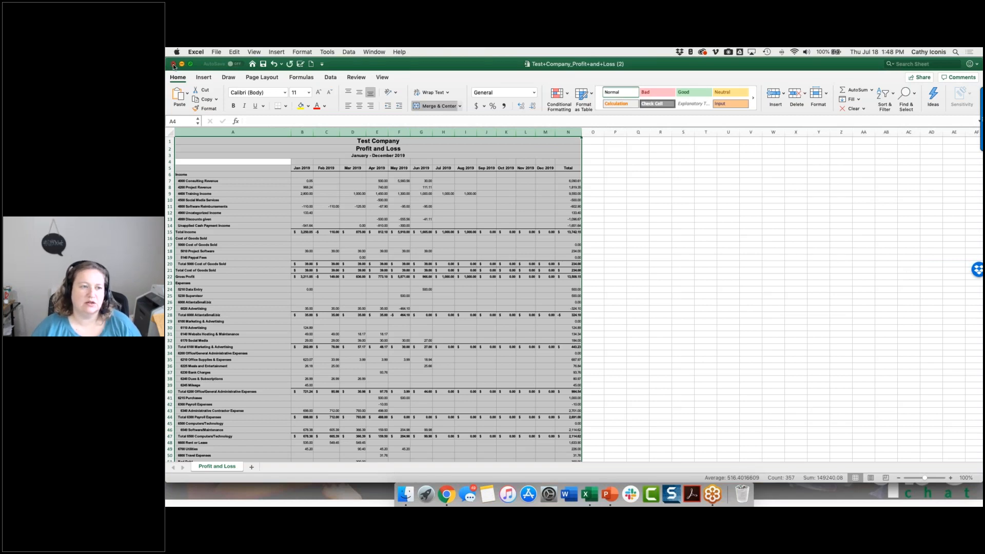
{"action": "left_click", "coordinate": [174, 64]}
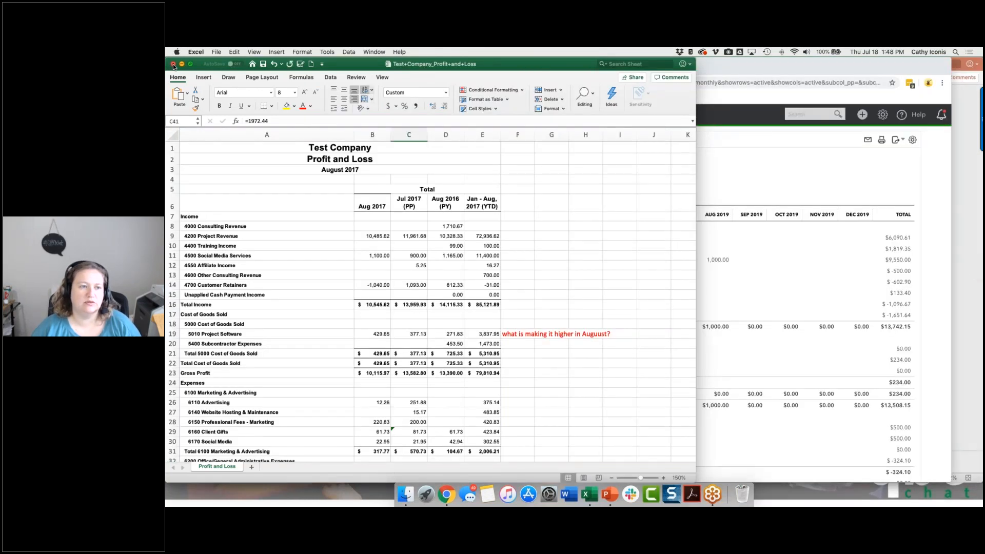
{"action": "left_click", "coordinate": [263, 64]}
{"action": "left_click", "coordinate": [174, 64]}
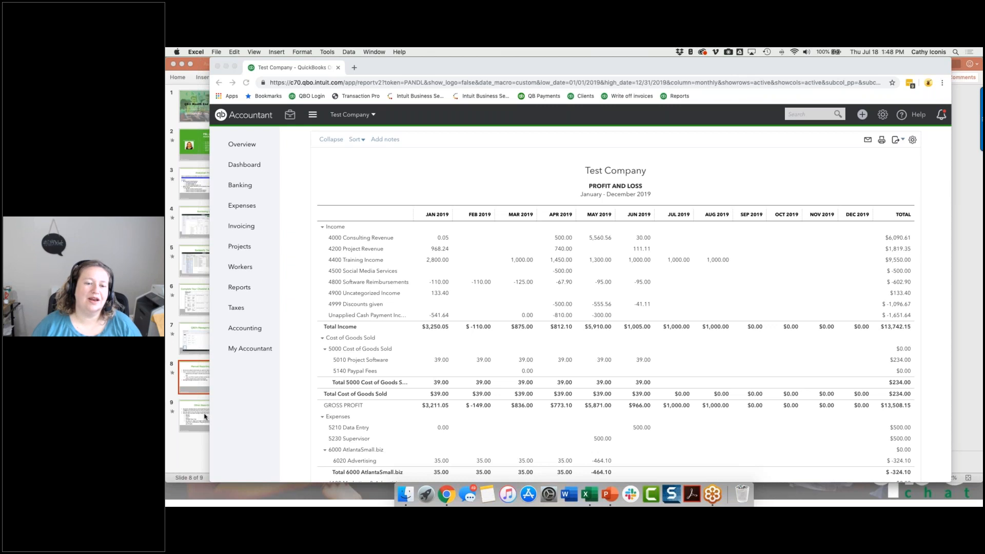
Switch to the PowerPoint presentation and show slide 9, Other Reporting Options.
{"action": "left_click", "coordinate": [205, 417]}
{"action": "left_click", "coordinate": [205, 417]}
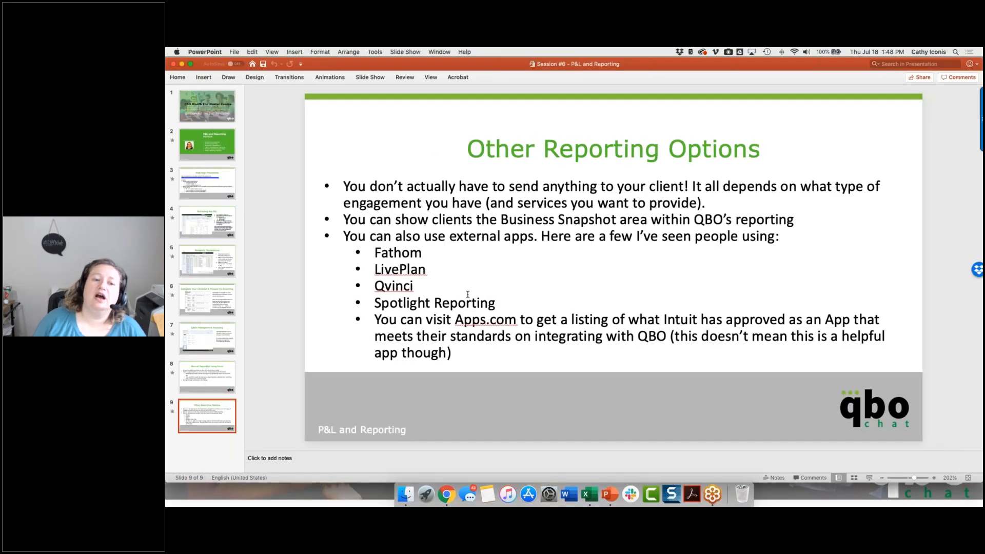